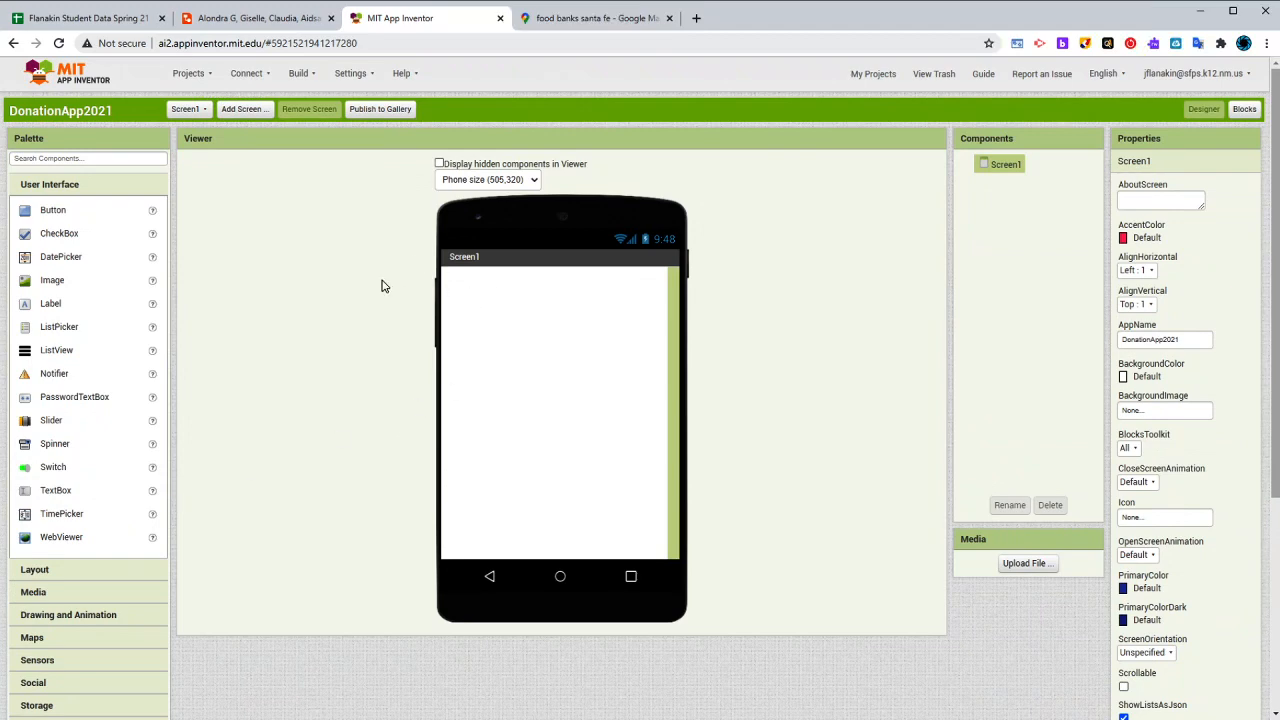
- Set the viewer's preview of Screen1 to Tablet size (675,480)
{"action": "left_click", "coordinate": [491, 210]}
{"action": "scroll", "coordinate": [491, 214], "scroll_direction": "down", "scroll_amount": 1}
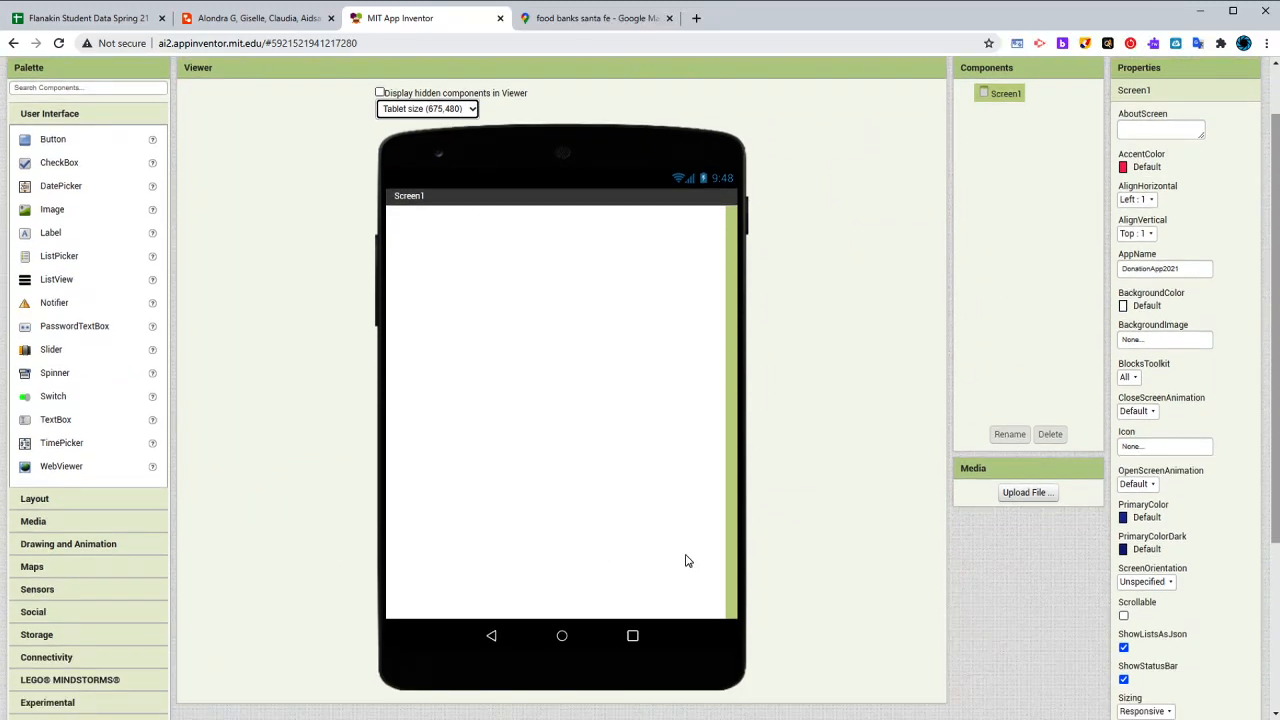
{"action": "scroll", "coordinate": [594, 489], "scroll_direction": "up", "scroll_amount": 1}
{"action": "scroll", "coordinate": [580, 489], "scroll_direction": "down", "scroll_amount": 1}
{"action": "scroll", "coordinate": [689, 389], "scroll_direction": "up", "scroll_amount": 1}
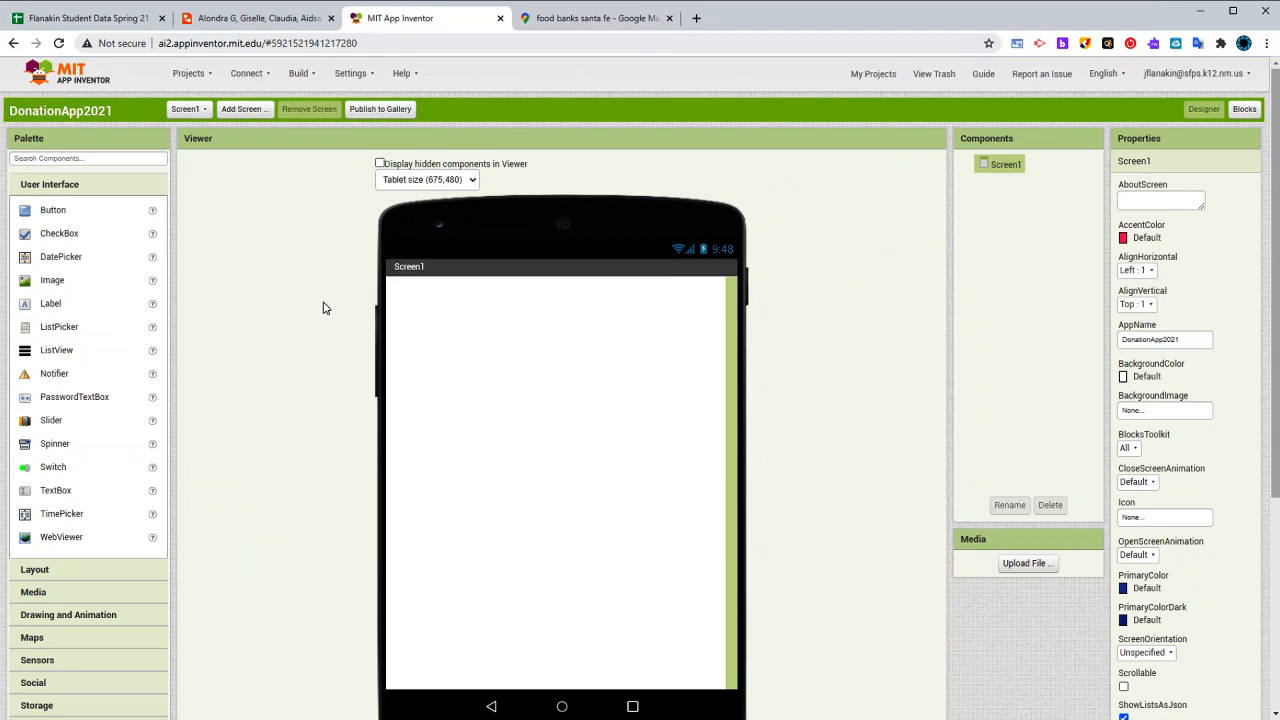
- Switch to the Lucidchart wireframe to review the first phone screen's layout, and return to MIT App Inventor
{"action": "left_click", "coordinate": [290, 18]}
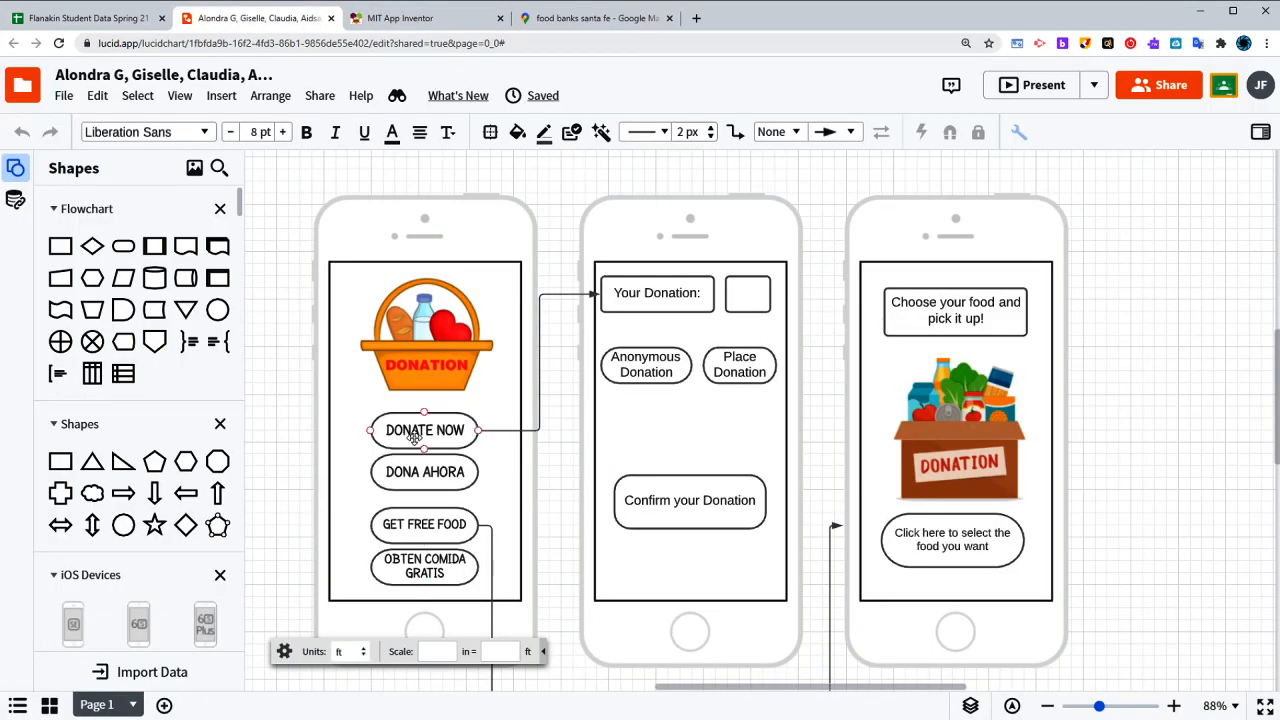
{"action": "left_click_drag", "start_coordinate": [414, 437], "coordinate": [355, 591]}
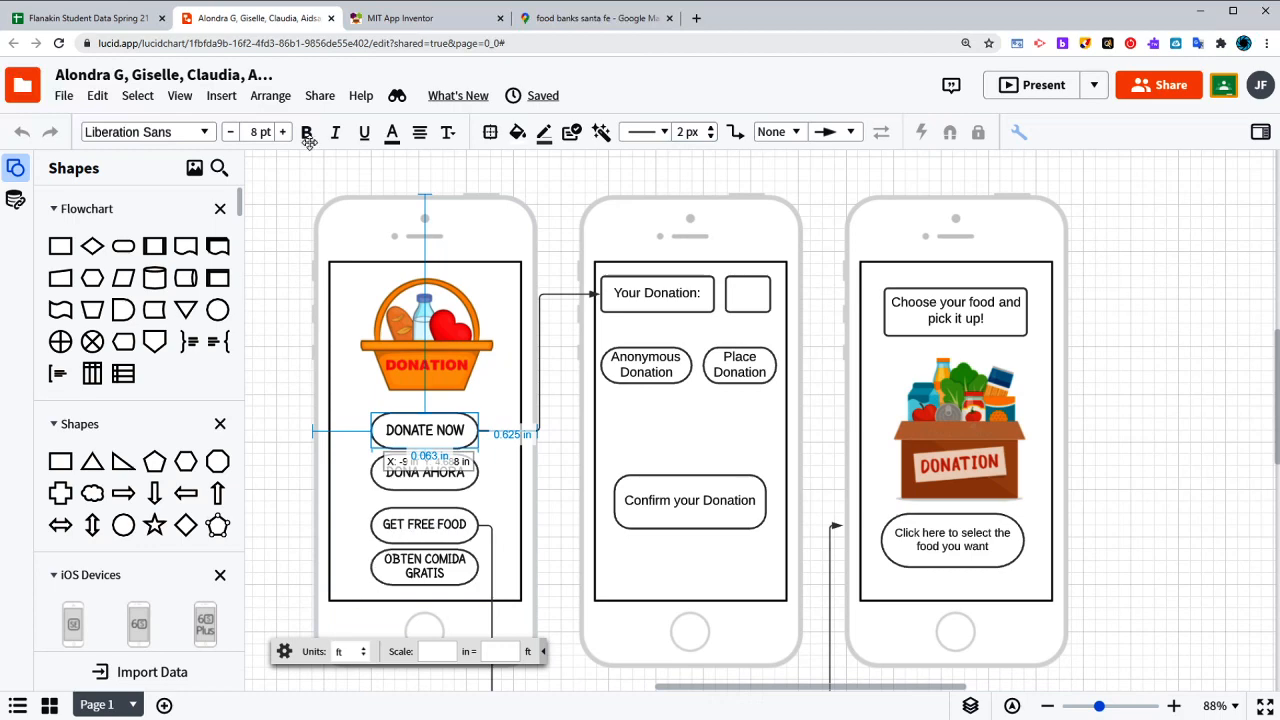
{"action": "left_click", "coordinate": [410, 20]}
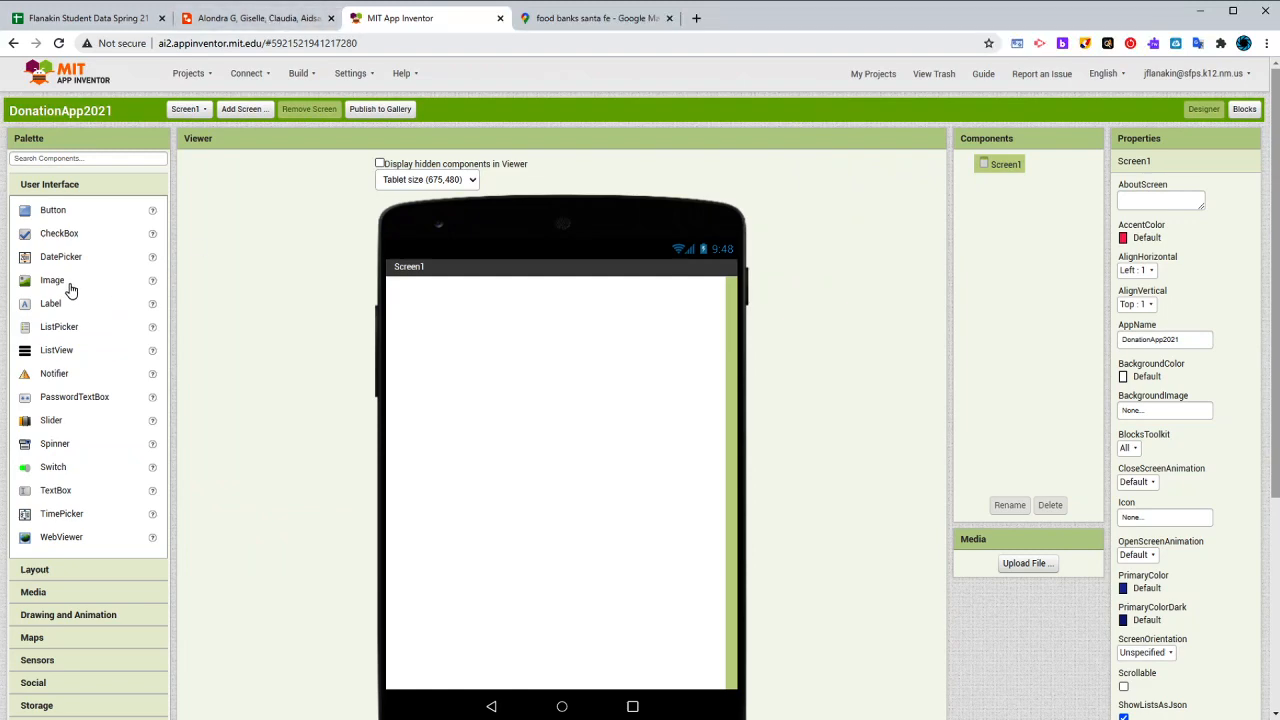
- Add an Image component to Screen1 and upload LOGOExample.png as its picture
{"action": "left_click_drag", "start_coordinate": [62, 282], "coordinate": [505, 358]}
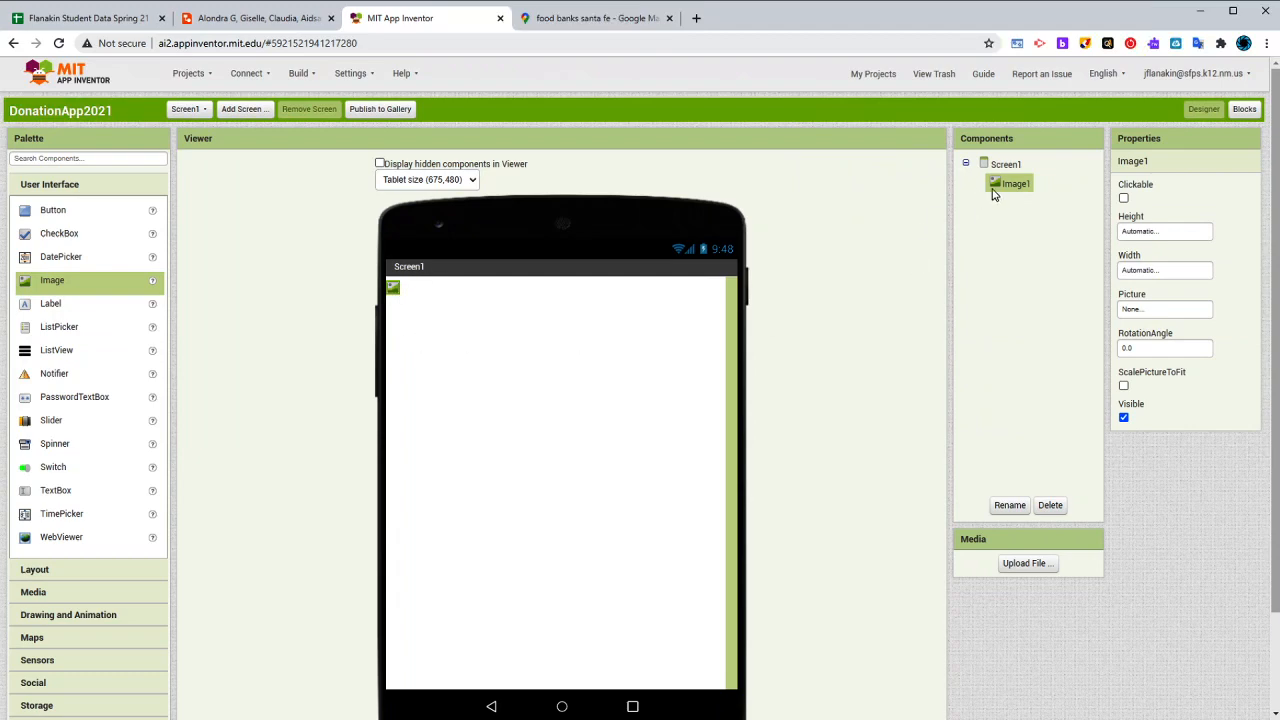
{"action": "left_click", "coordinate": [1154, 311]}
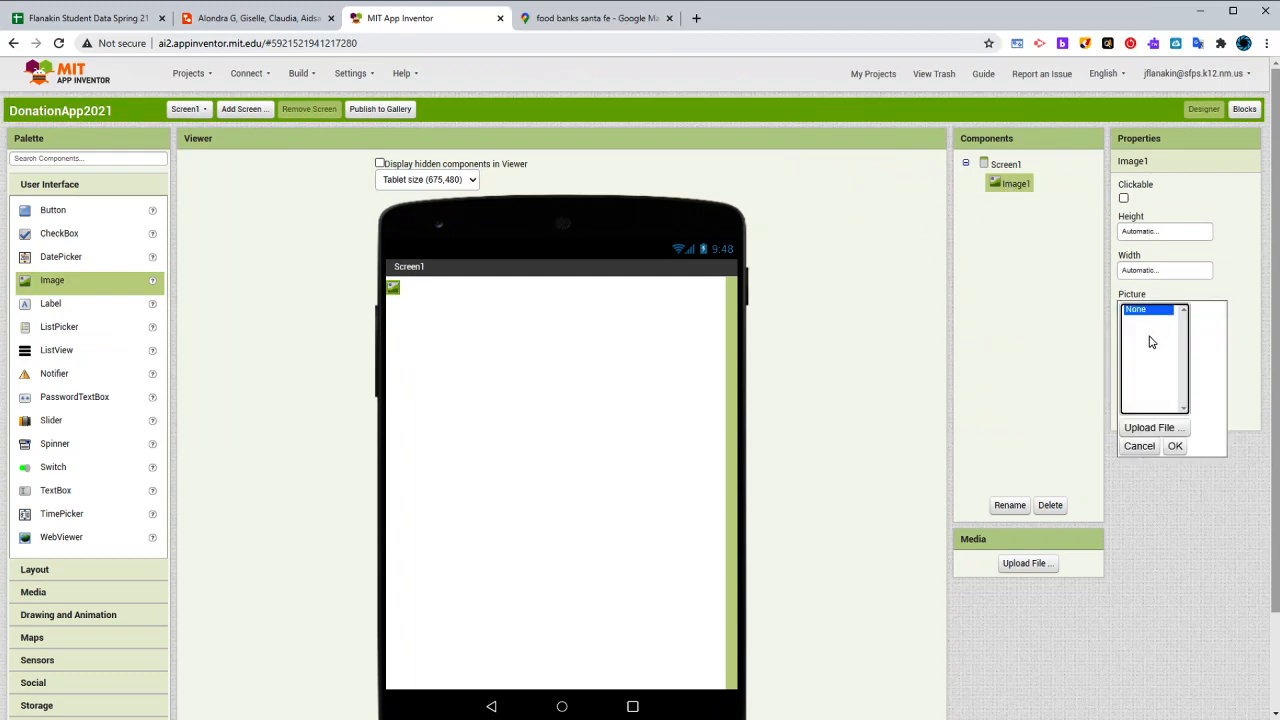
{"action": "left_click", "coordinate": [1152, 427]}
{"action": "left_click", "coordinate": [540, 312]}
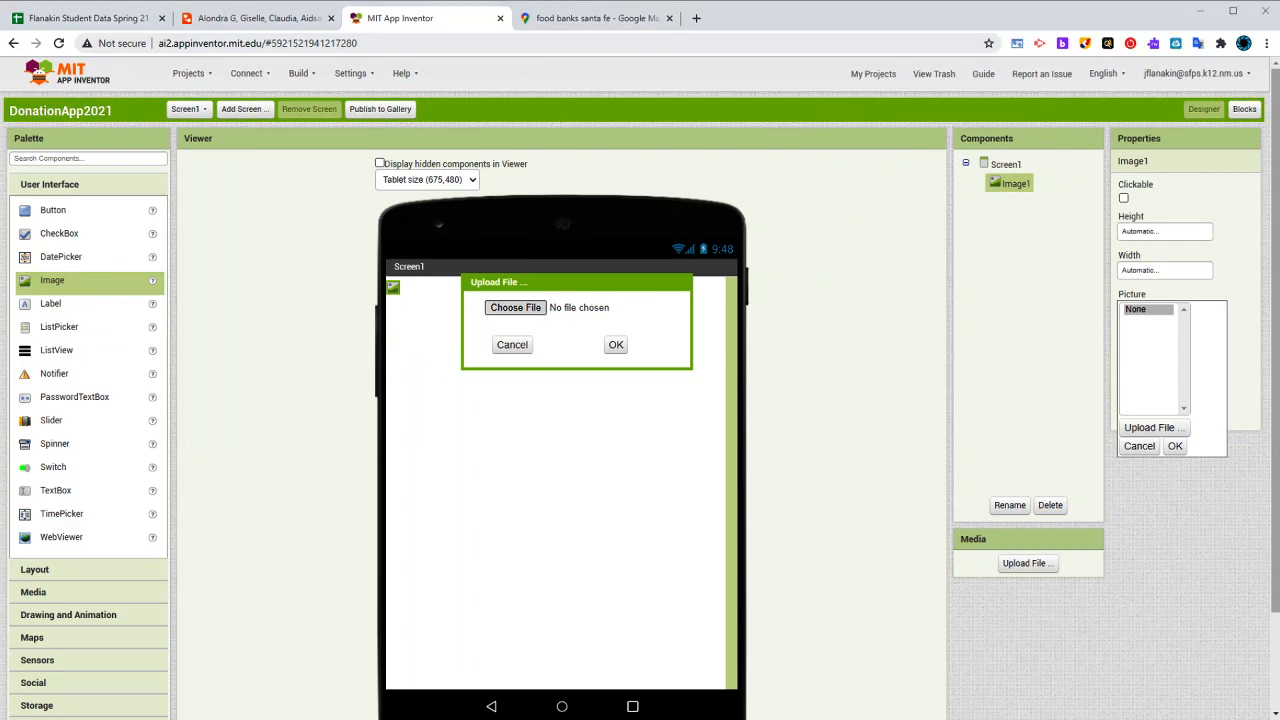
{"action": "left_click", "coordinate": [614, 345]}
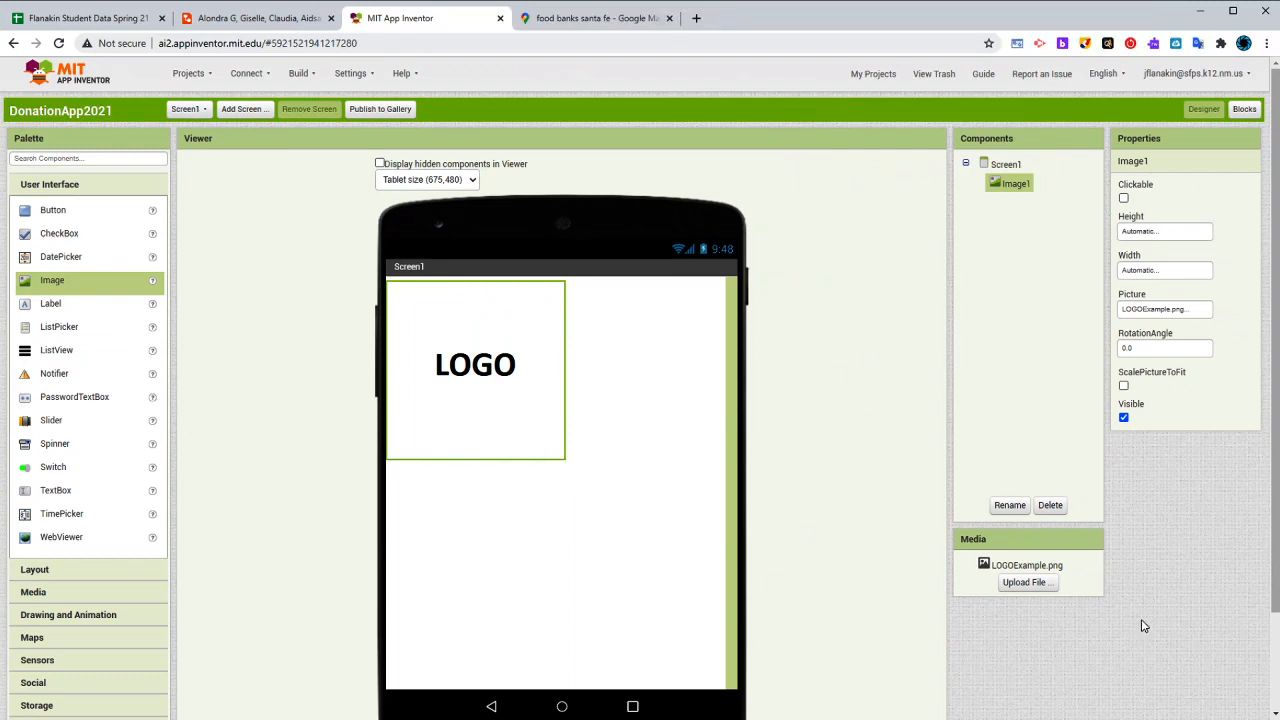
{"action": "left_click", "coordinate": [1153, 311]}
{"action": "left_click", "coordinate": [1007, 366]}
- Set Screen1's horizontal alignment to Center so the logo sits in the middle
{"action": "left_click", "coordinate": [1005, 164]}
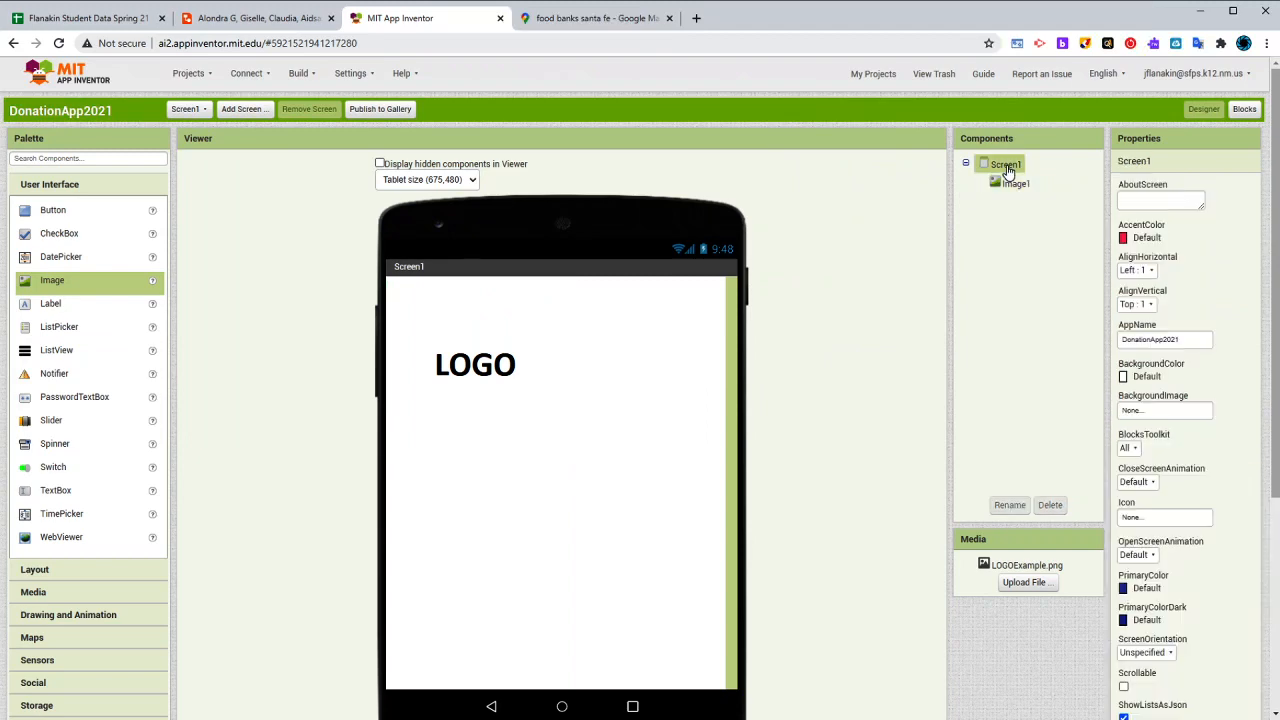
{"action": "left_click", "coordinate": [1138, 270]}
{"action": "left_click", "coordinate": [1147, 311]}
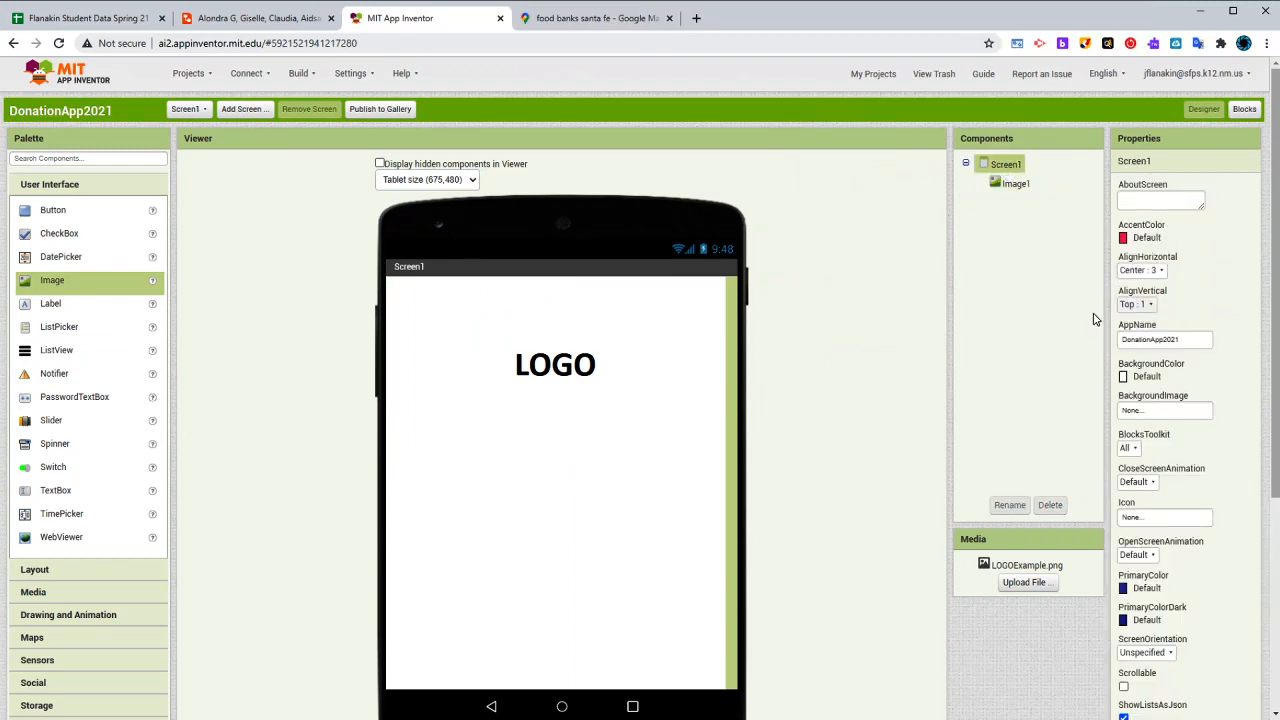
{"action": "left_click", "coordinate": [563, 320]}
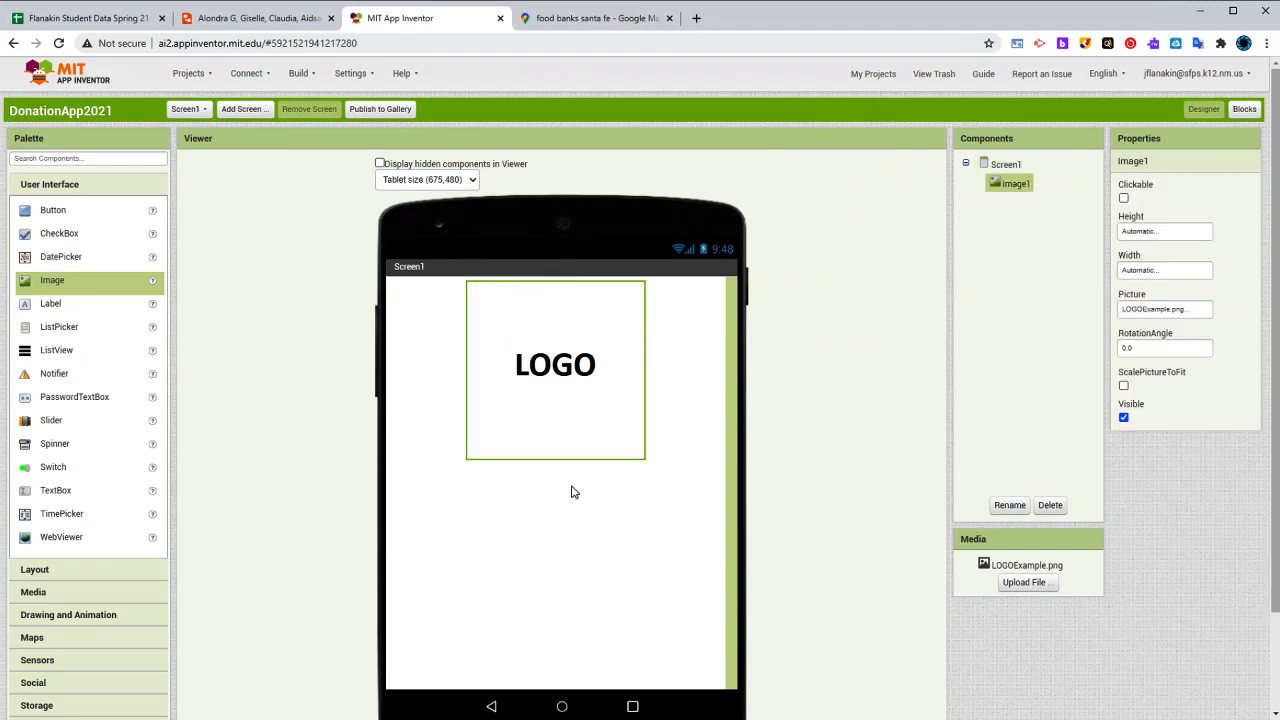
{"action": "scroll", "coordinate": [654, 446], "scroll_direction": "down", "scroll_amount": 2}
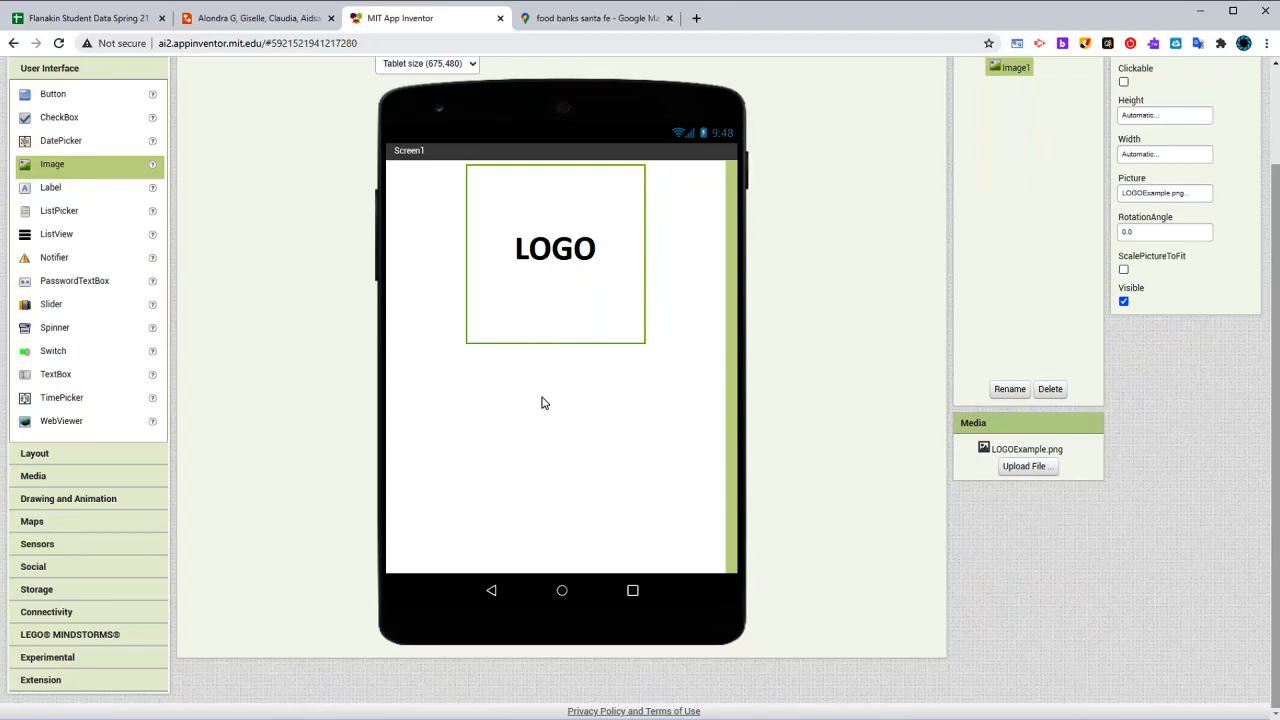
{"action": "scroll", "coordinate": [277, 376], "scroll_direction": "up", "scroll_amount": 2}
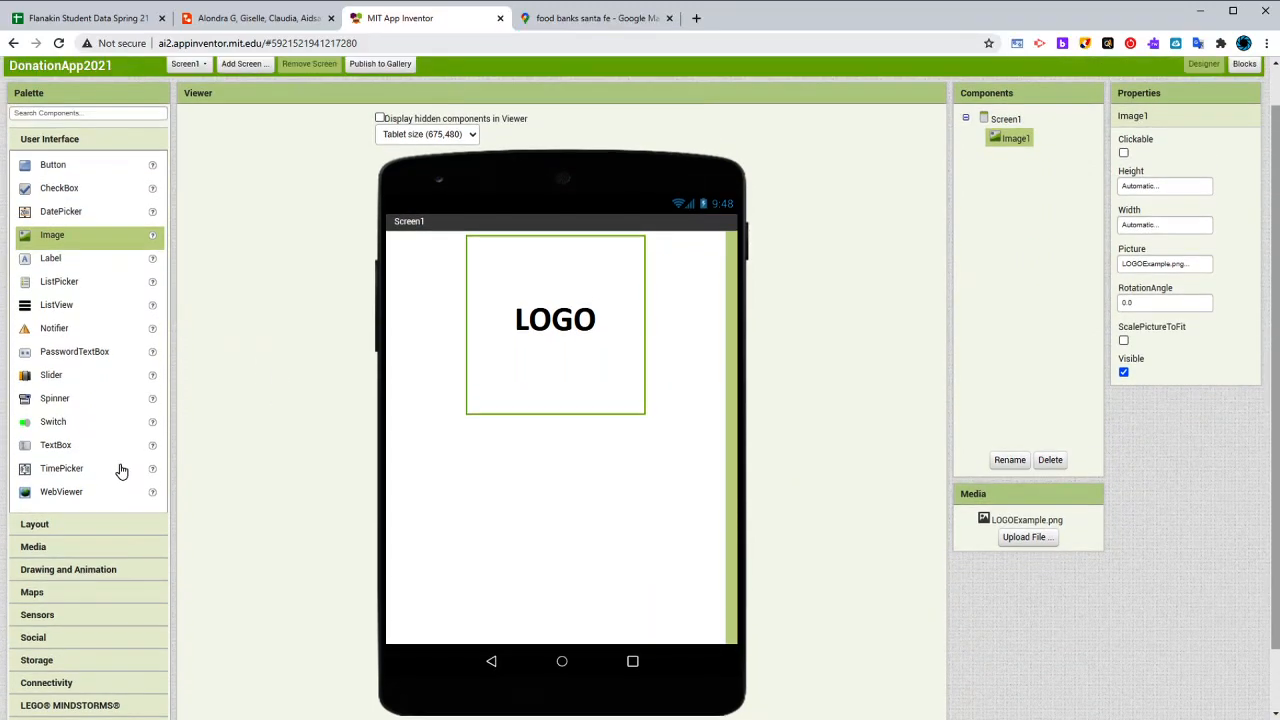
- Add a HorizontalArrangement beneath the logo image as a spacer above the button area
{"action": "left_click", "coordinate": [86, 526]}
{"action": "left_click_drag", "start_coordinate": [48, 195], "coordinate": [590, 466]}
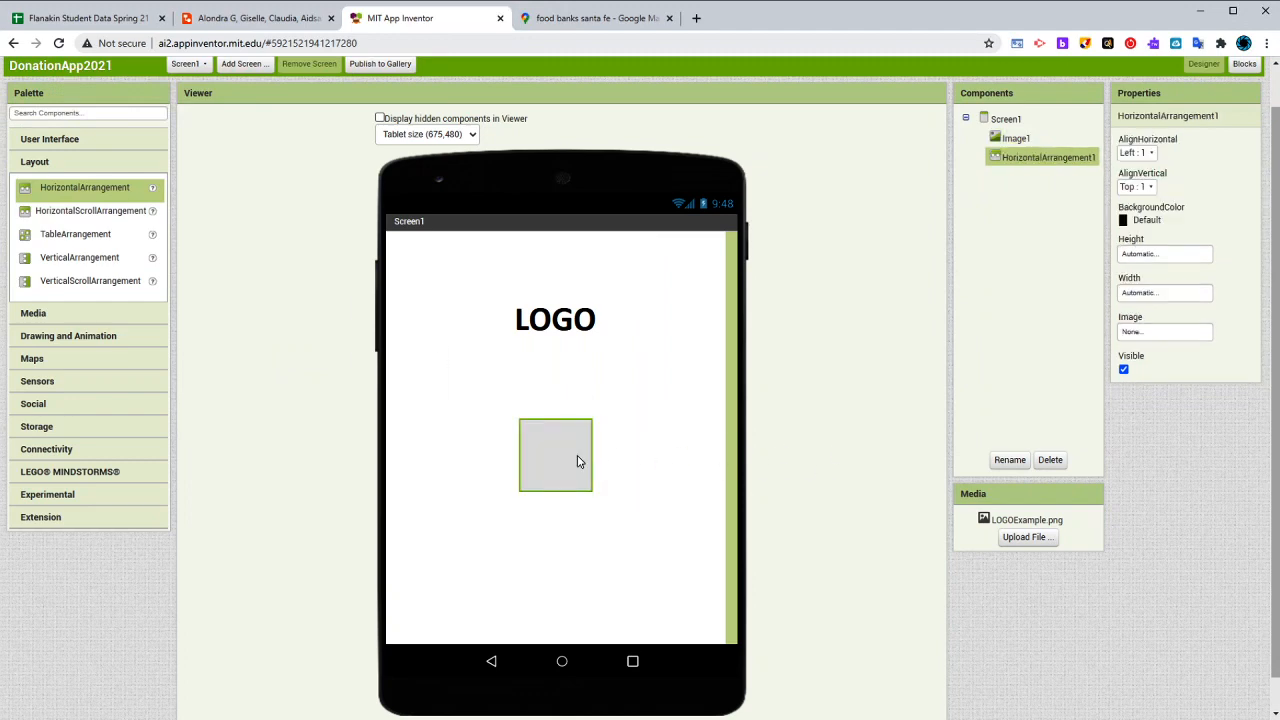
{"action": "left_click", "coordinate": [459, 472]}
{"action": "left_click", "coordinate": [553, 456]}
{"action": "left_click", "coordinate": [470, 467]}
{"action": "left_click", "coordinate": [566, 457]}
{"action": "left_click", "coordinate": [567, 359]}
{"action": "left_click", "coordinate": [572, 458]}
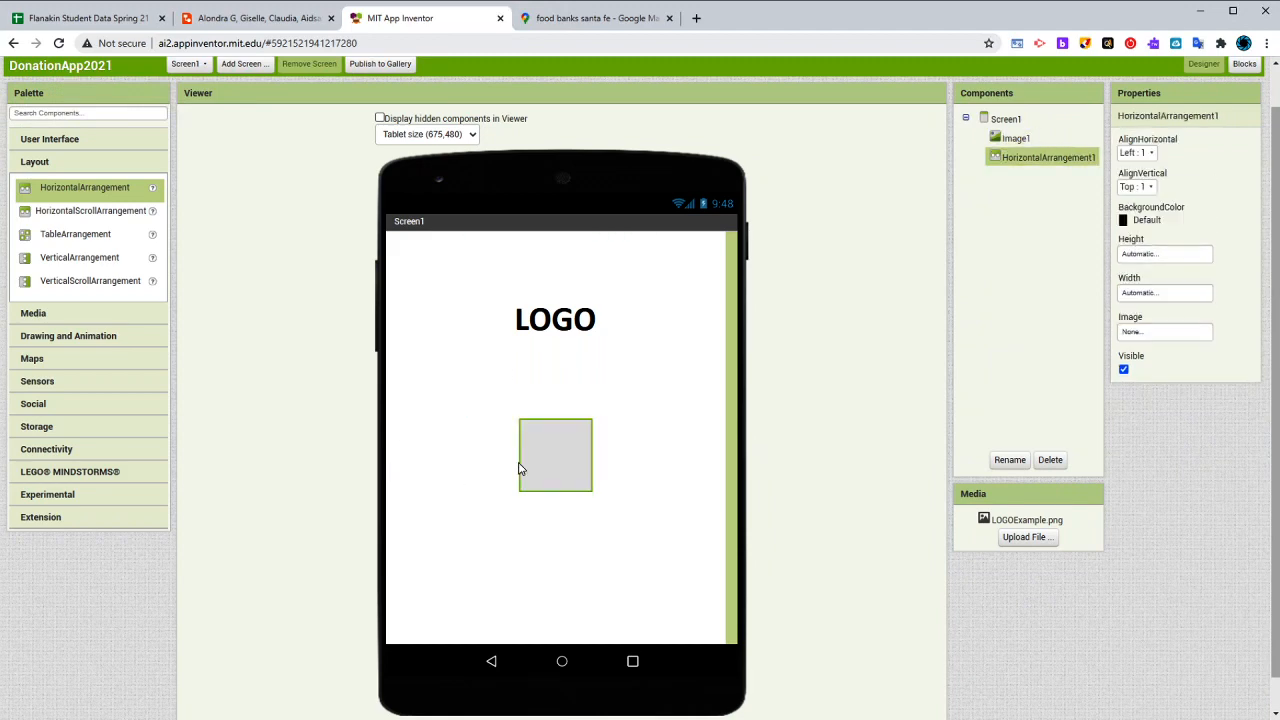
- Add three Button components stacked beneath the horizontal arrangement on Screen1
{"action": "left_click", "coordinate": [74, 141]}
{"action": "left_click_drag", "start_coordinate": [53, 165], "coordinate": [620, 545]}
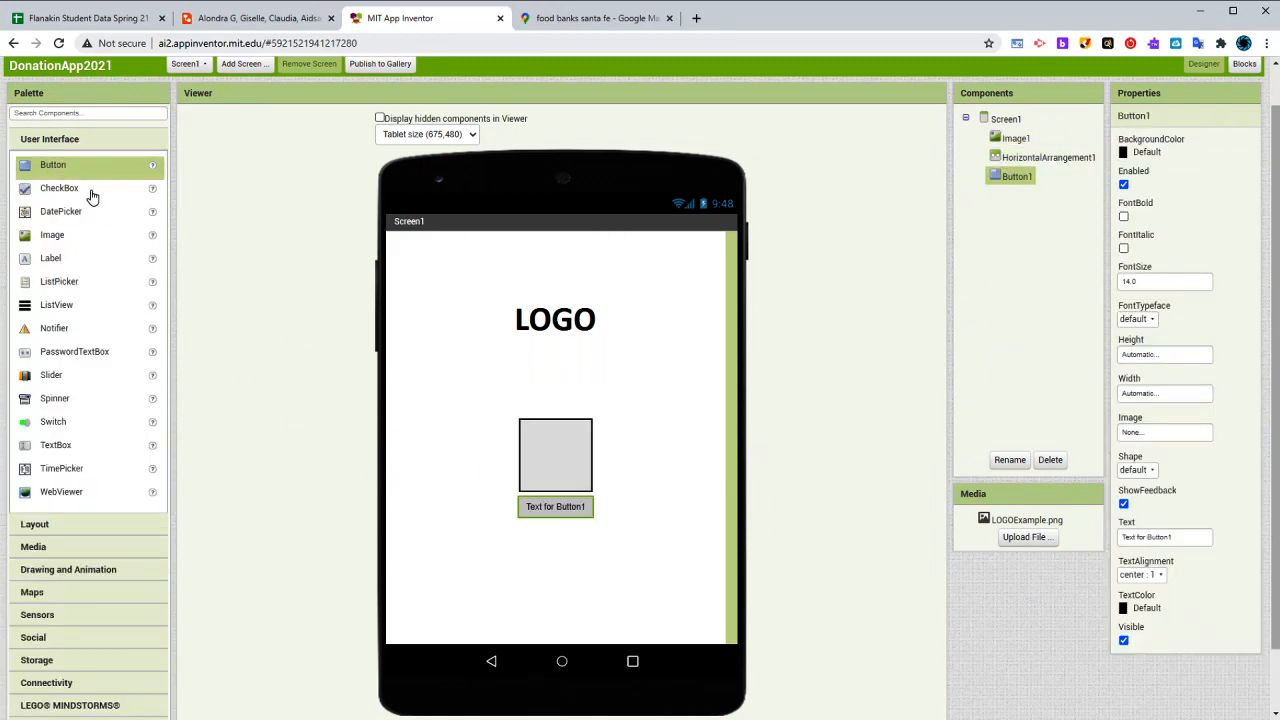
{"action": "left_click_drag", "start_coordinate": [75, 172], "coordinate": [566, 551]}
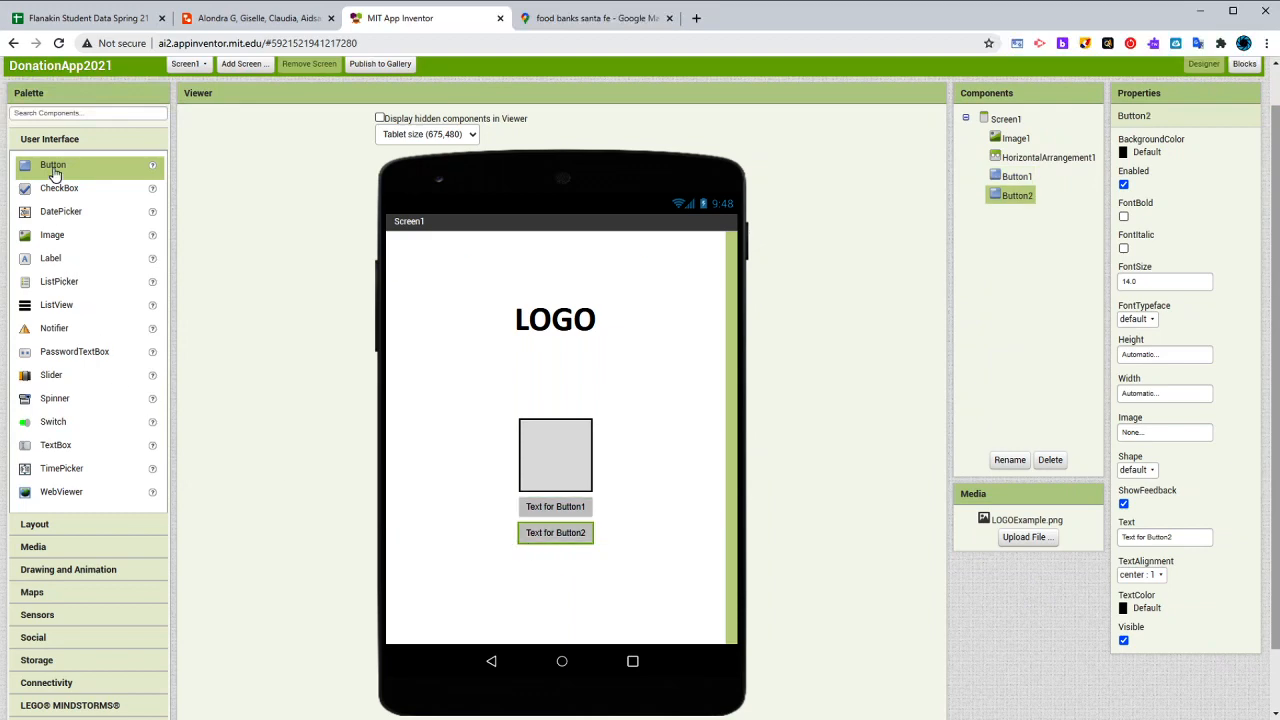
{"action": "left_click_drag", "start_coordinate": [53, 172], "coordinate": [560, 575]}
- Check the button labels in the Lucidchart wireframe and set the first button's text to "Donate Now" in MIT App Inventor
{"action": "left_click", "coordinate": [258, 20]}
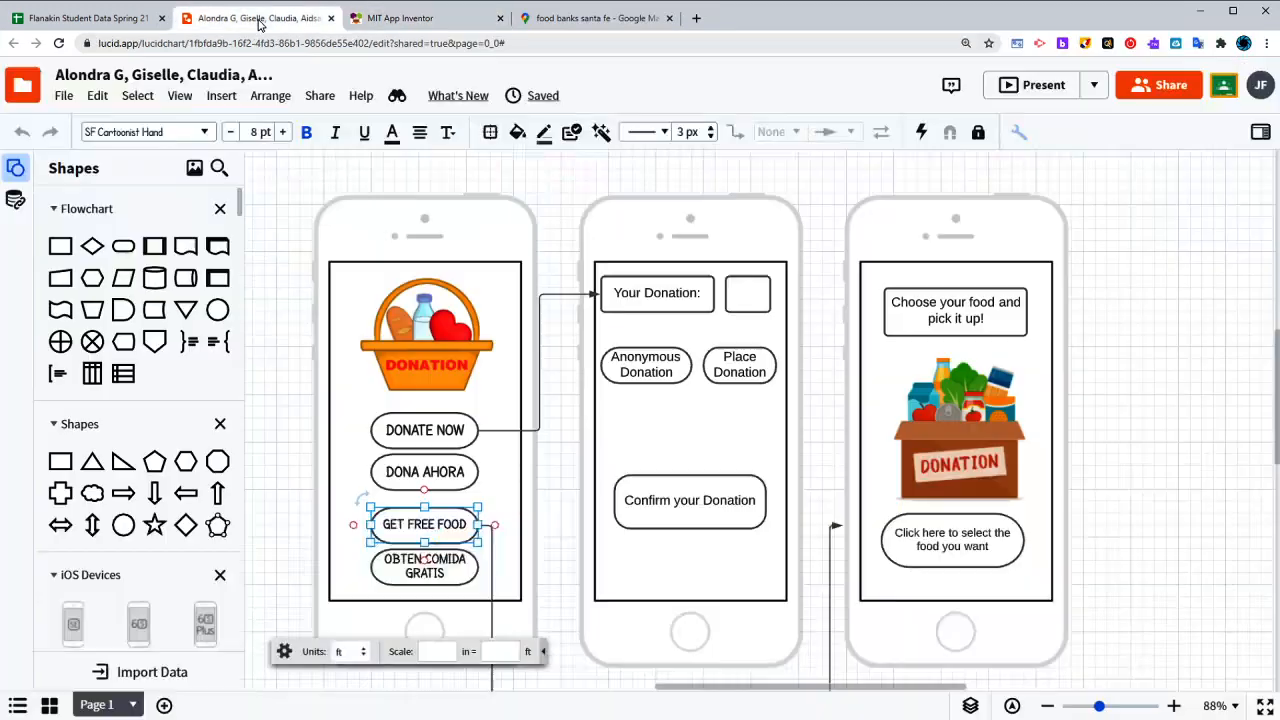
{"action": "left_click", "coordinate": [420, 18]}
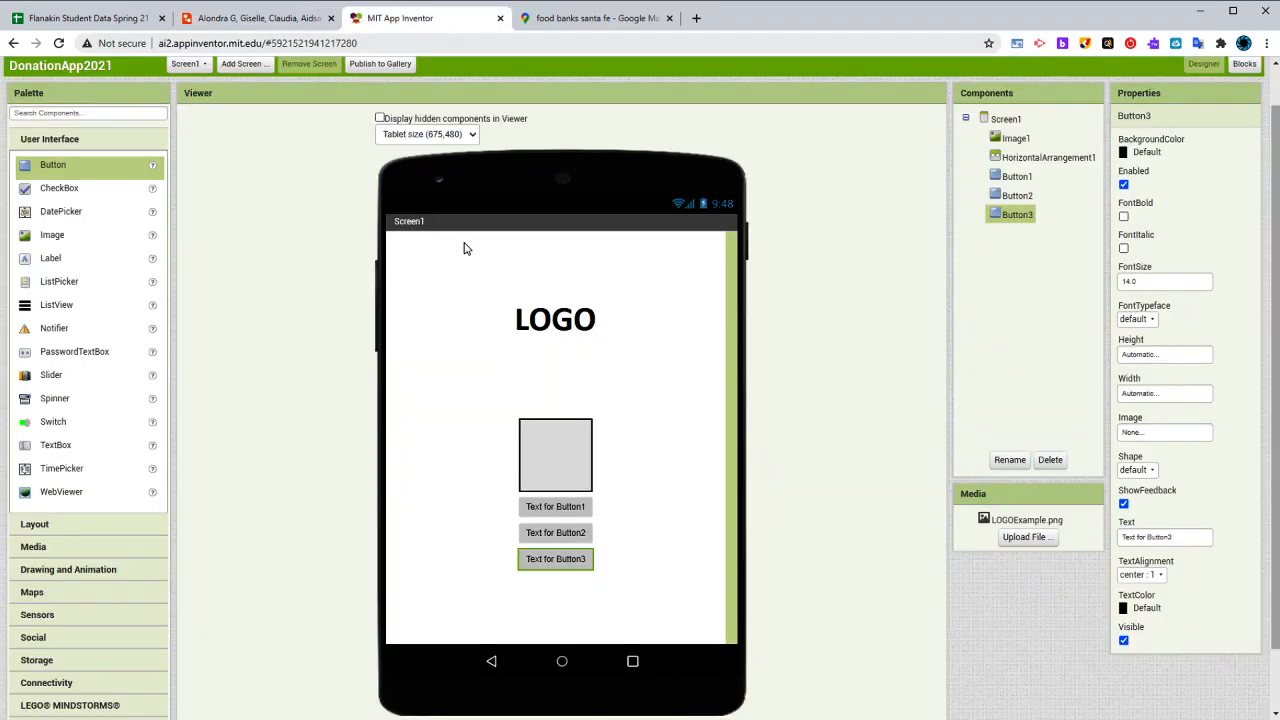
{"action": "left_click", "coordinate": [565, 507]}
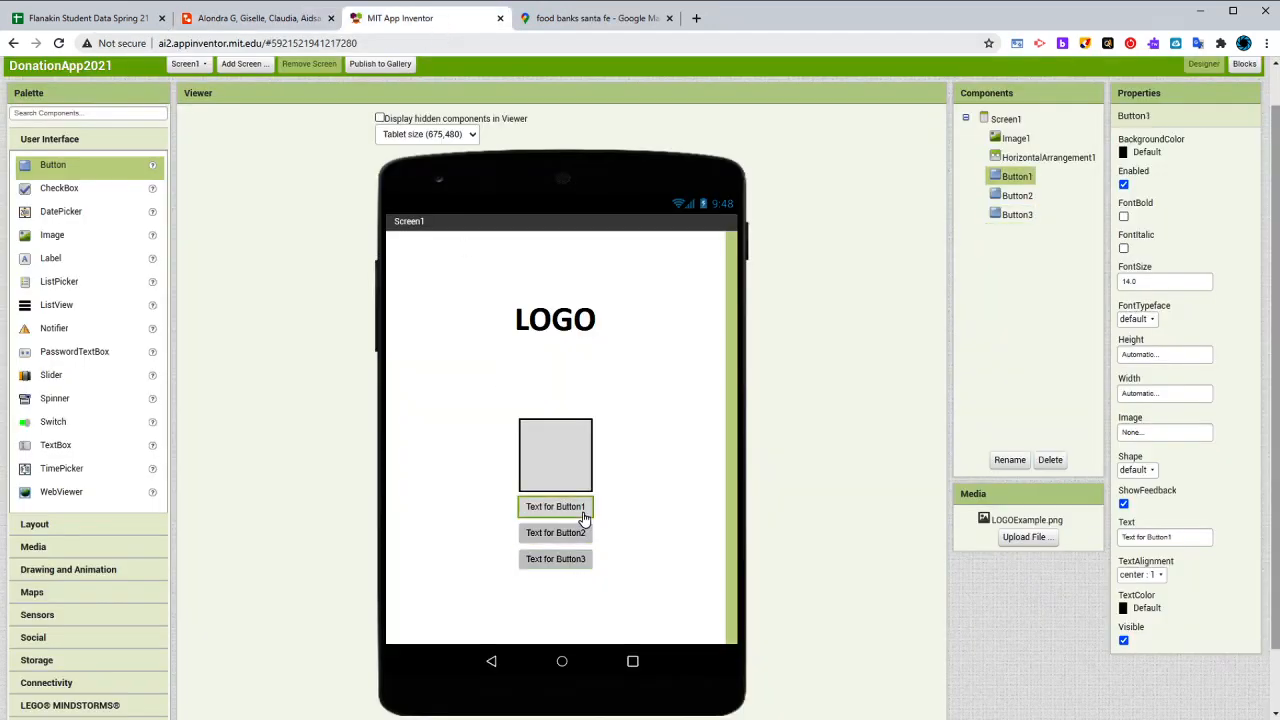
{"action": "left_click", "coordinate": [1155, 539]}
{"action": "type", "text": "Donate Now"}
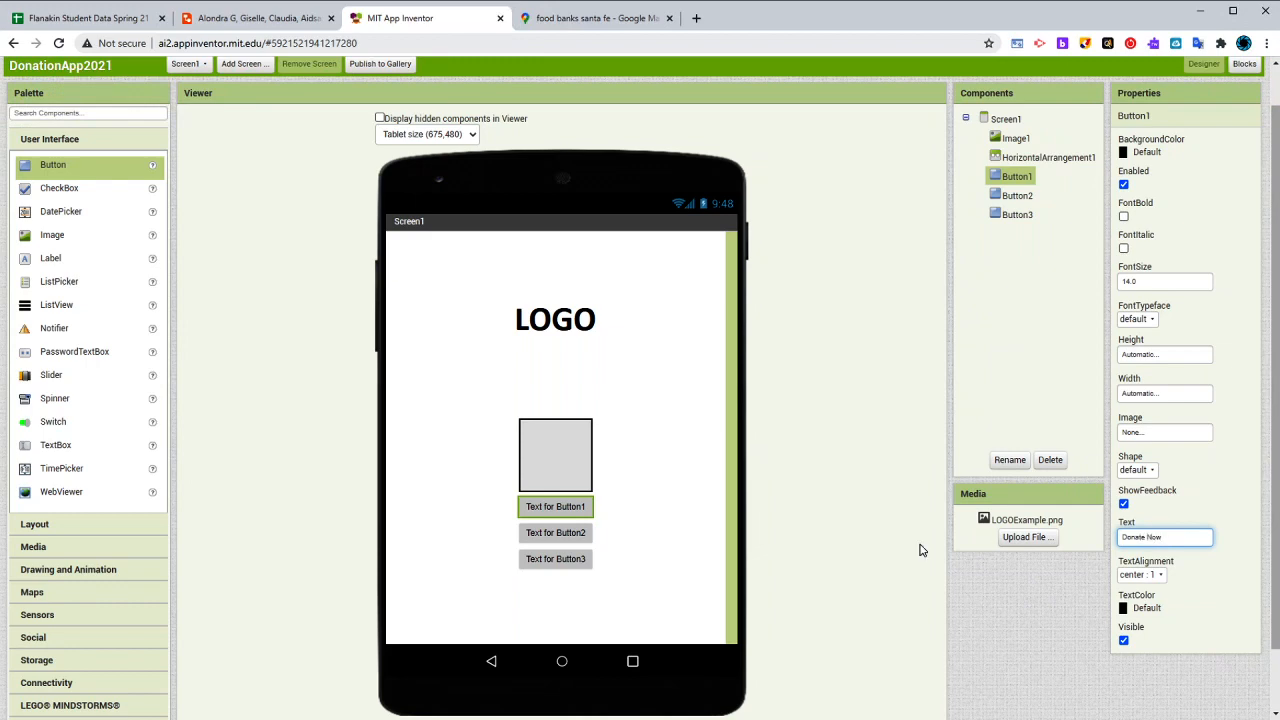
- Set the second button's text to "Get Free Food"
{"action": "left_click", "coordinate": [529, 533]}
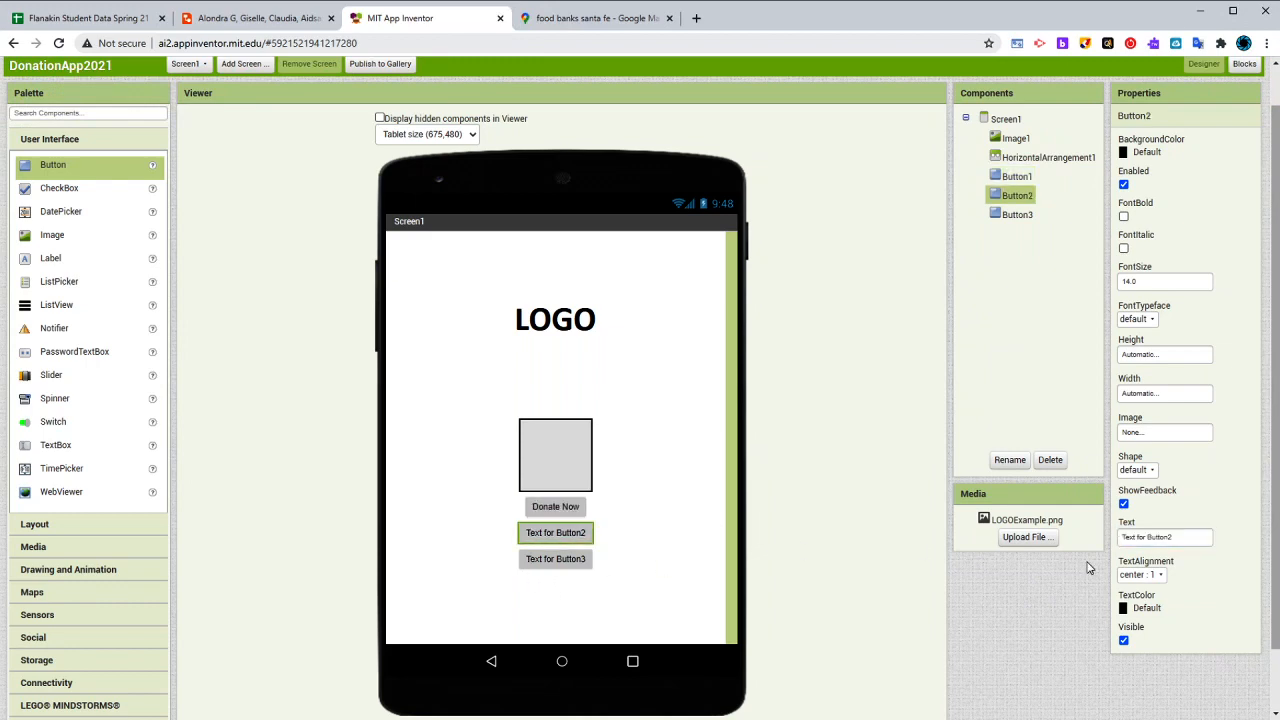
{"action": "left_click", "coordinate": [1178, 538]}
{"action": "type", "text": "Get Free Food"}
{"action": "key", "text": "Return"}
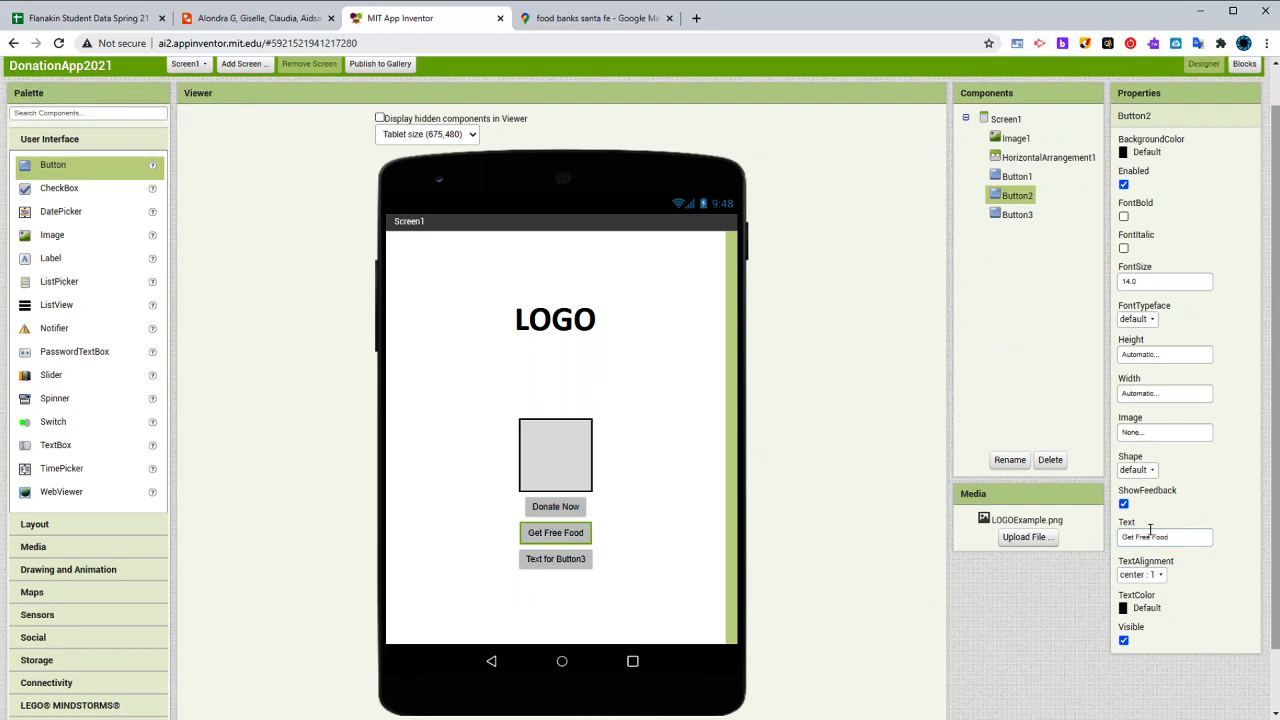
{"action": "triple_click", "coordinate": [1161, 541]}
{"action": "left_click", "coordinate": [1193, 575]}
{"action": "double_click", "coordinate": [1179, 541]}
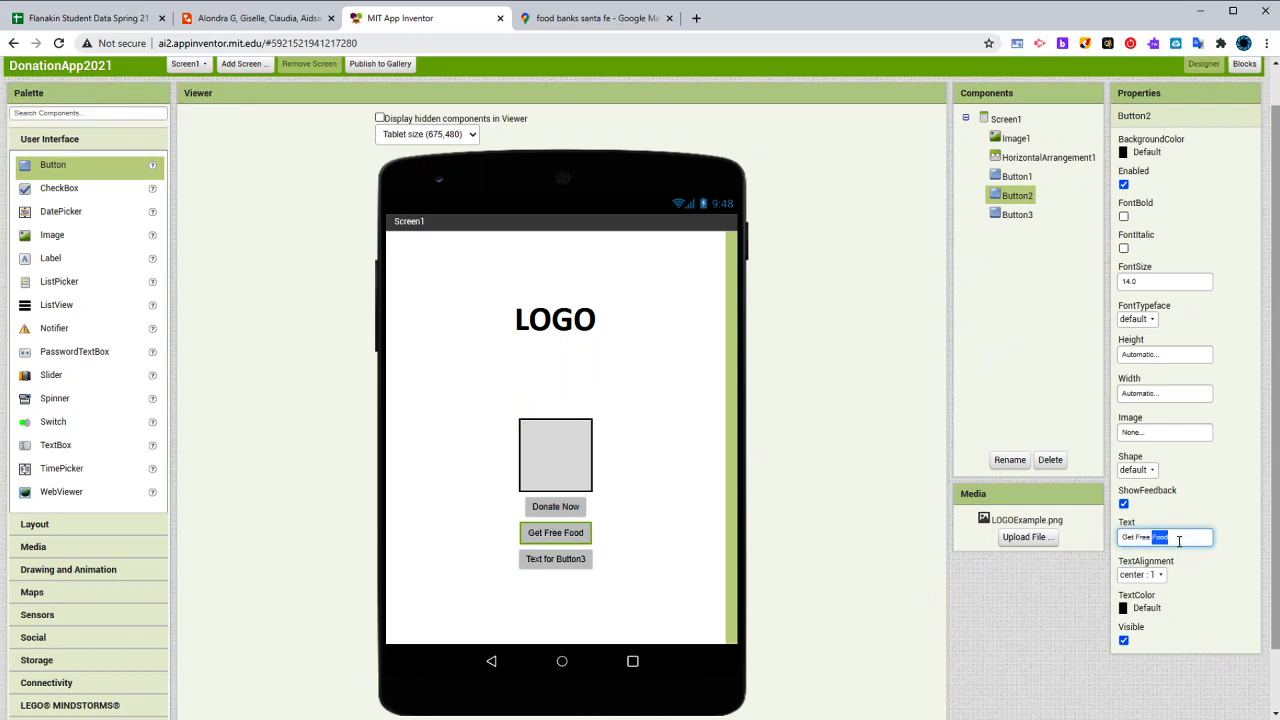
{"action": "triple_click", "coordinate": [1178, 540]}
{"action": "double_click", "coordinate": [1177, 543]}
{"action": "left_click", "coordinate": [1190, 527]}
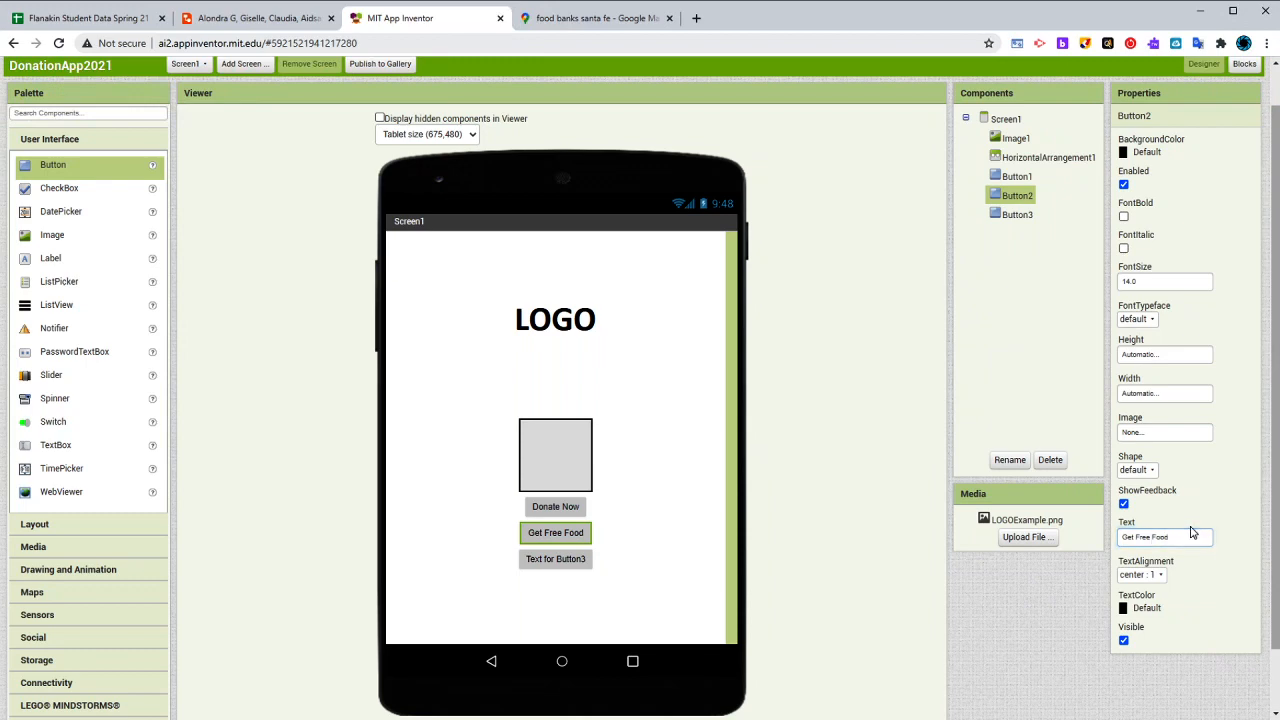
- Set the third button's text to "Language: English"
{"action": "left_click", "coordinate": [569, 558]}
{"action": "left_click", "coordinate": [1182, 537]}
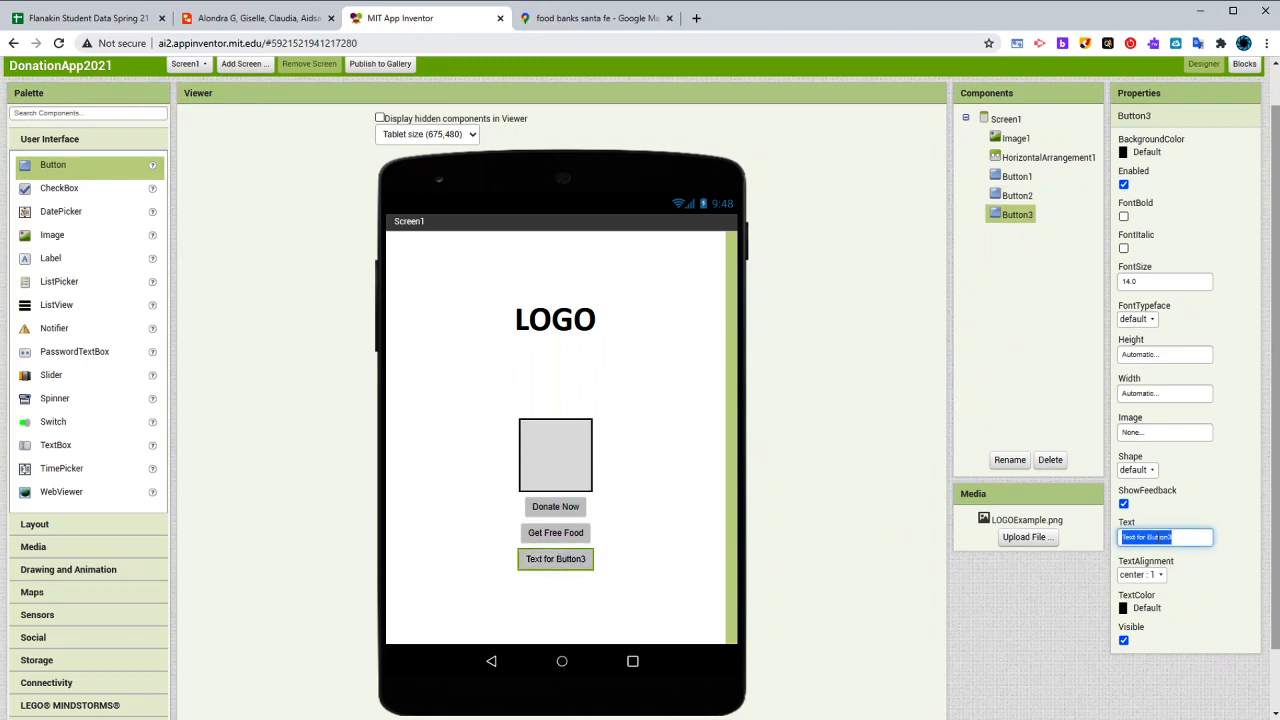
{"action": "key", "text": "BackSpace"}
{"action": "key", "text": "Return"}
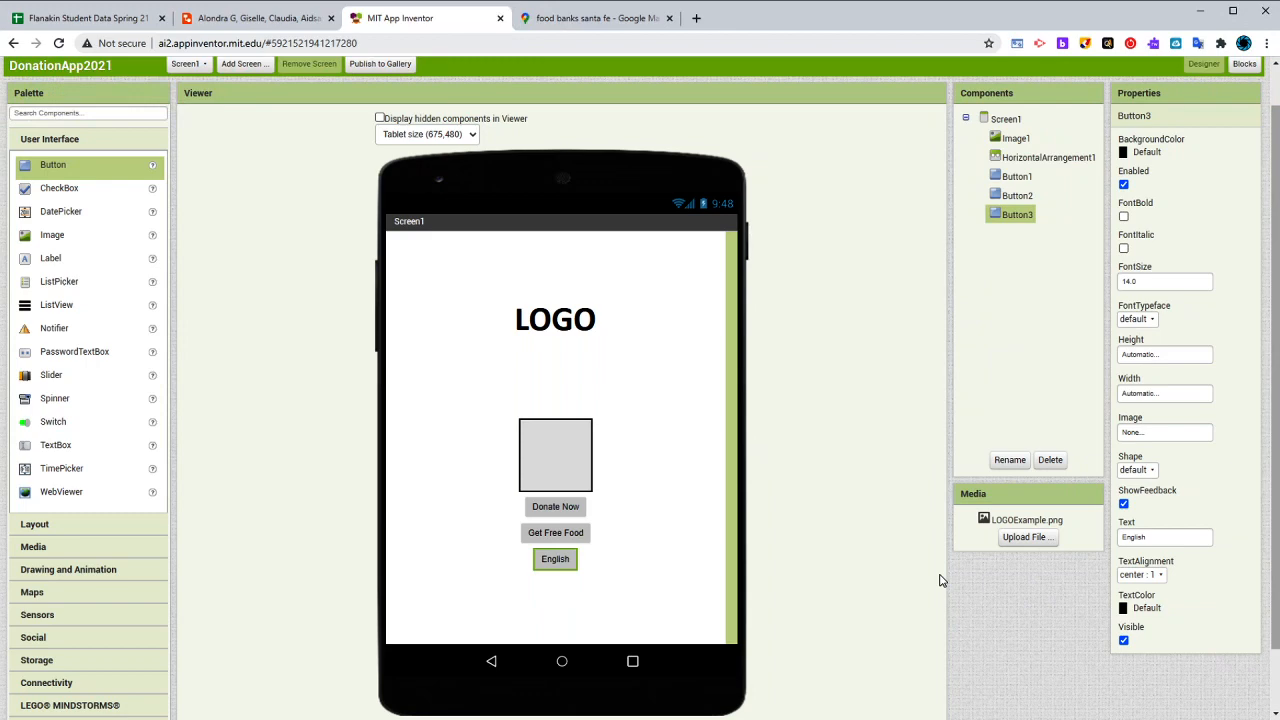
{"action": "left_click", "coordinate": [1119, 537]}
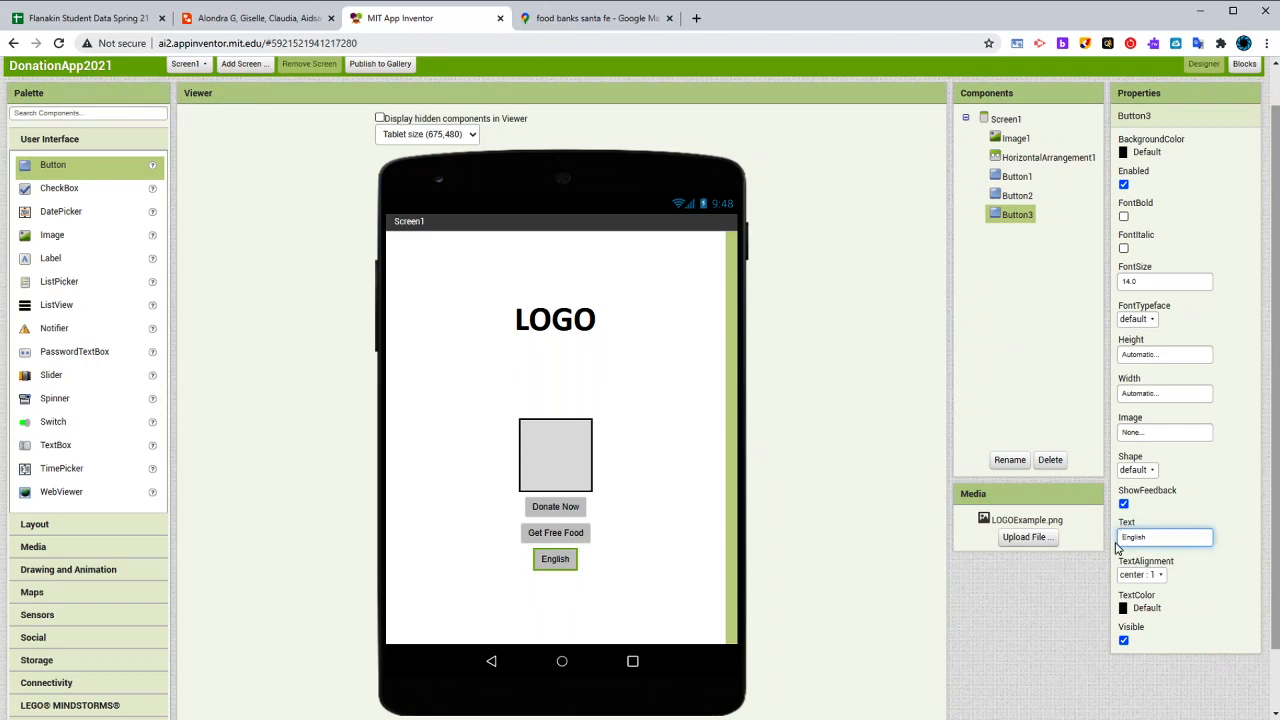
{"action": "type", "text": "Langu"}
{"action": "type", "text": "uage"}
{"action": "left_click", "coordinate": [983, 625]}
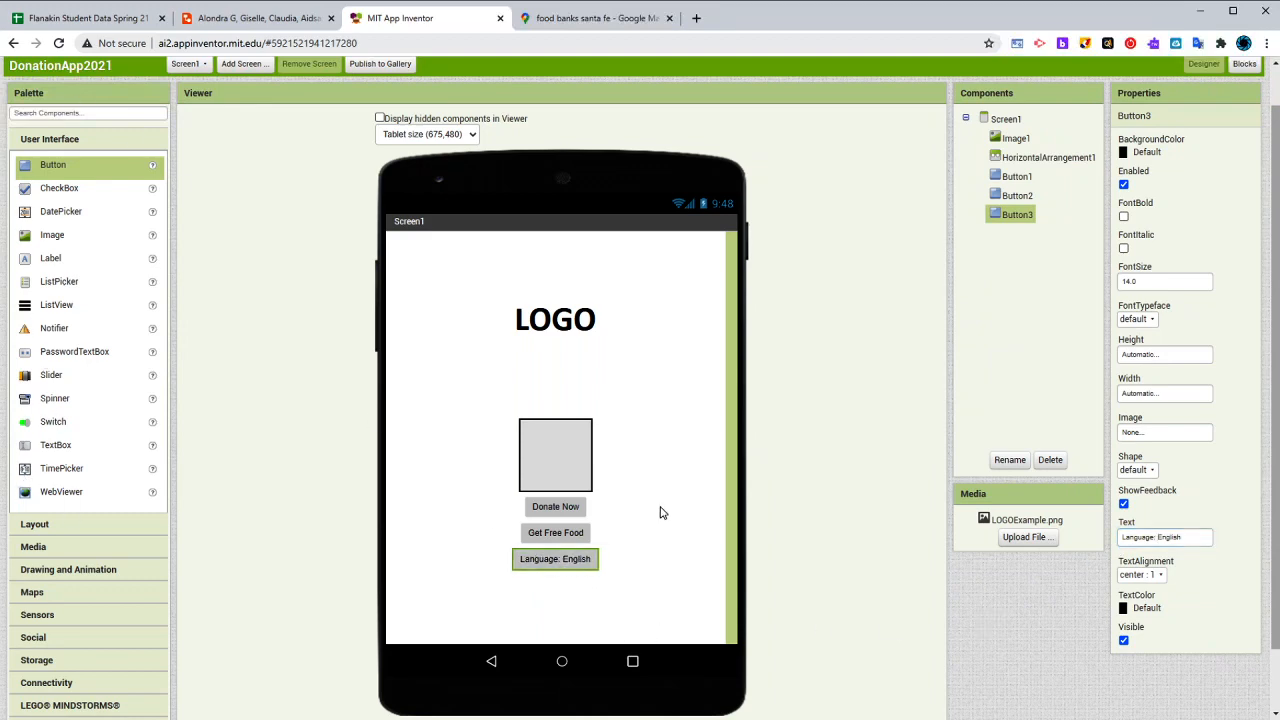
- Make the Donate Now button's text bold with a font size of 35
{"action": "left_click", "coordinate": [558, 507]}
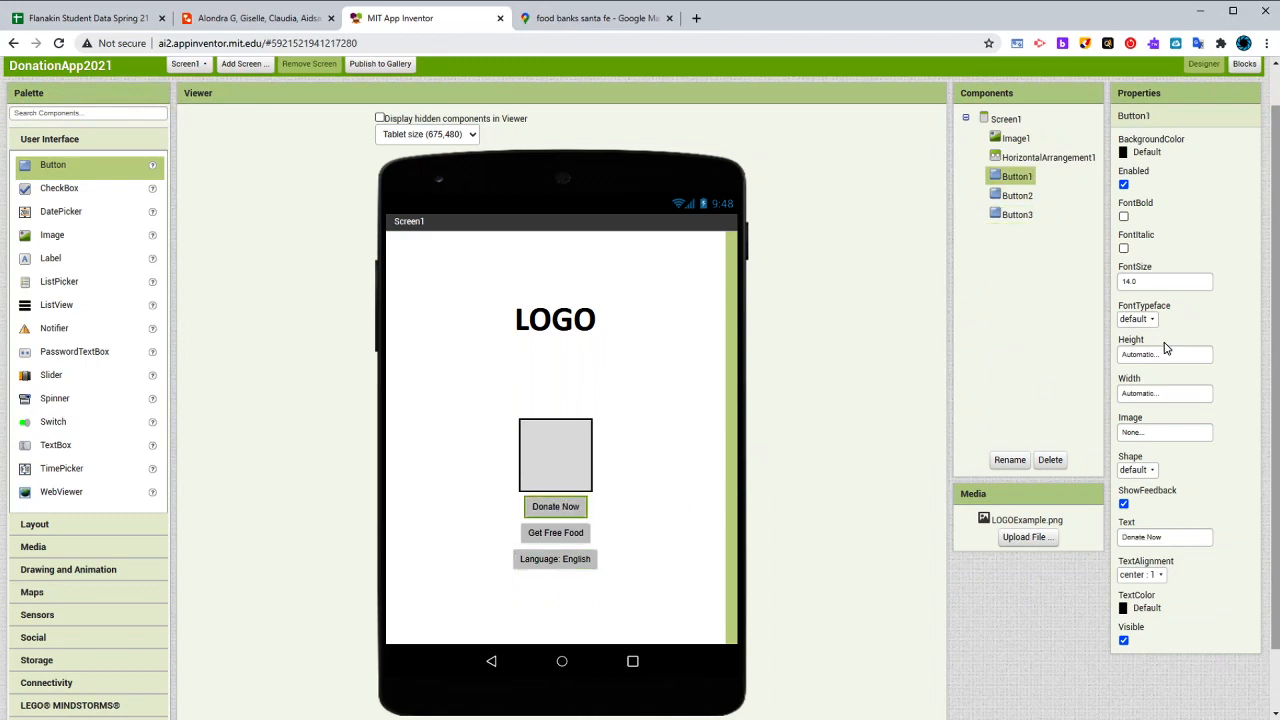
{"action": "left_click", "coordinate": [1123, 216]}
{"action": "left_click", "coordinate": [1138, 281]}
{"action": "type", "text": "35"}
{"action": "key", "text": "Return"}
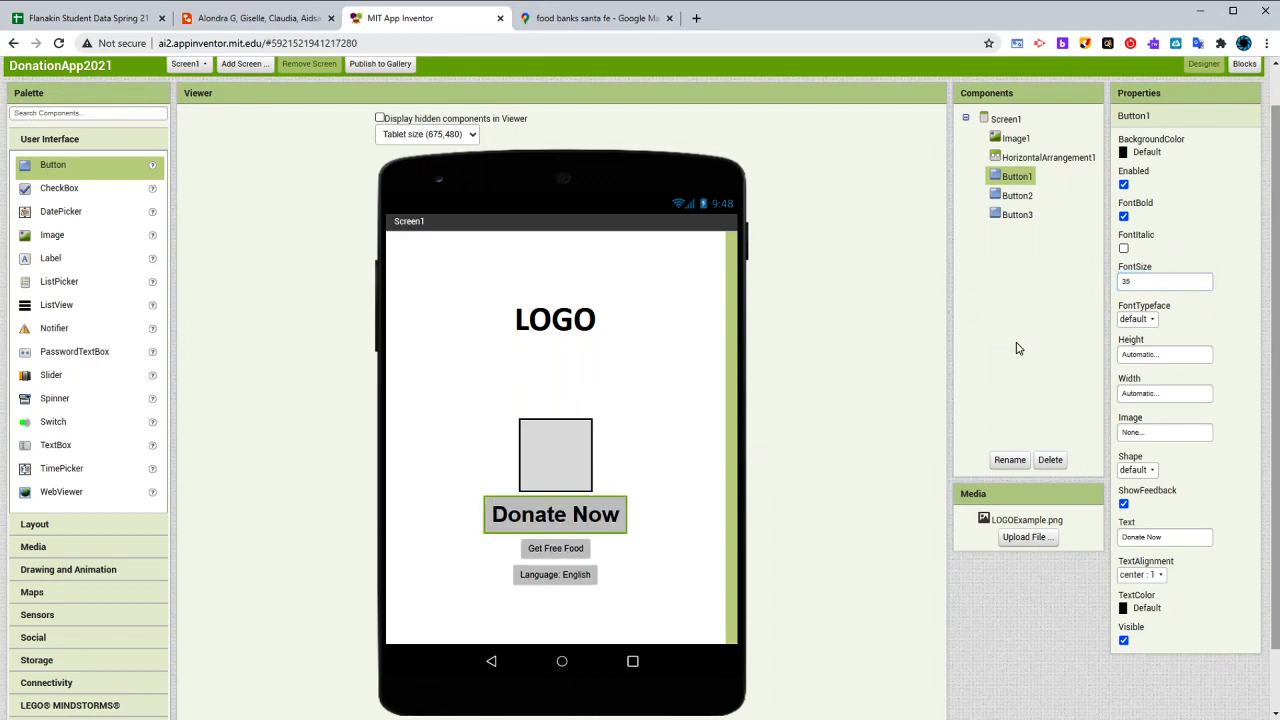
- Set the Get Free Food button's font size to 35 and make its text bold
{"action": "left_click", "coordinate": [553, 548]}
{"action": "left_click", "coordinate": [1137, 280]}
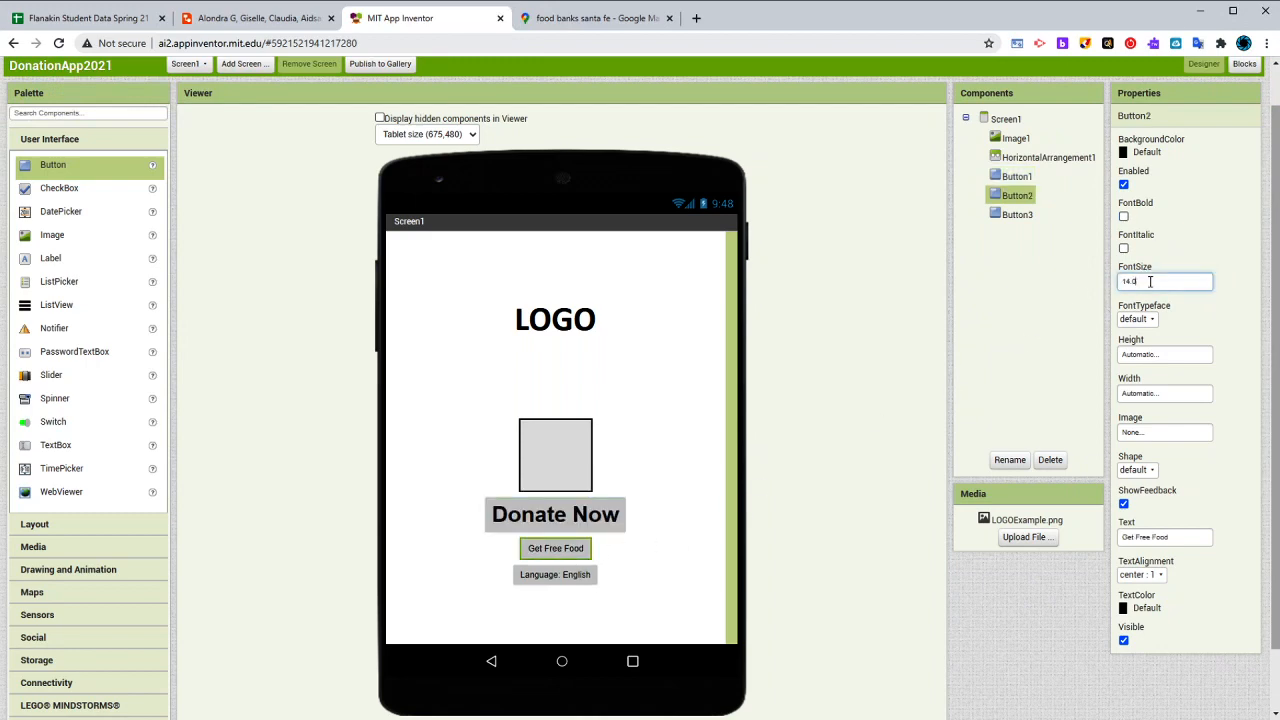
{"action": "type", "text": "35"}
{"action": "left_click", "coordinate": [1123, 216]}
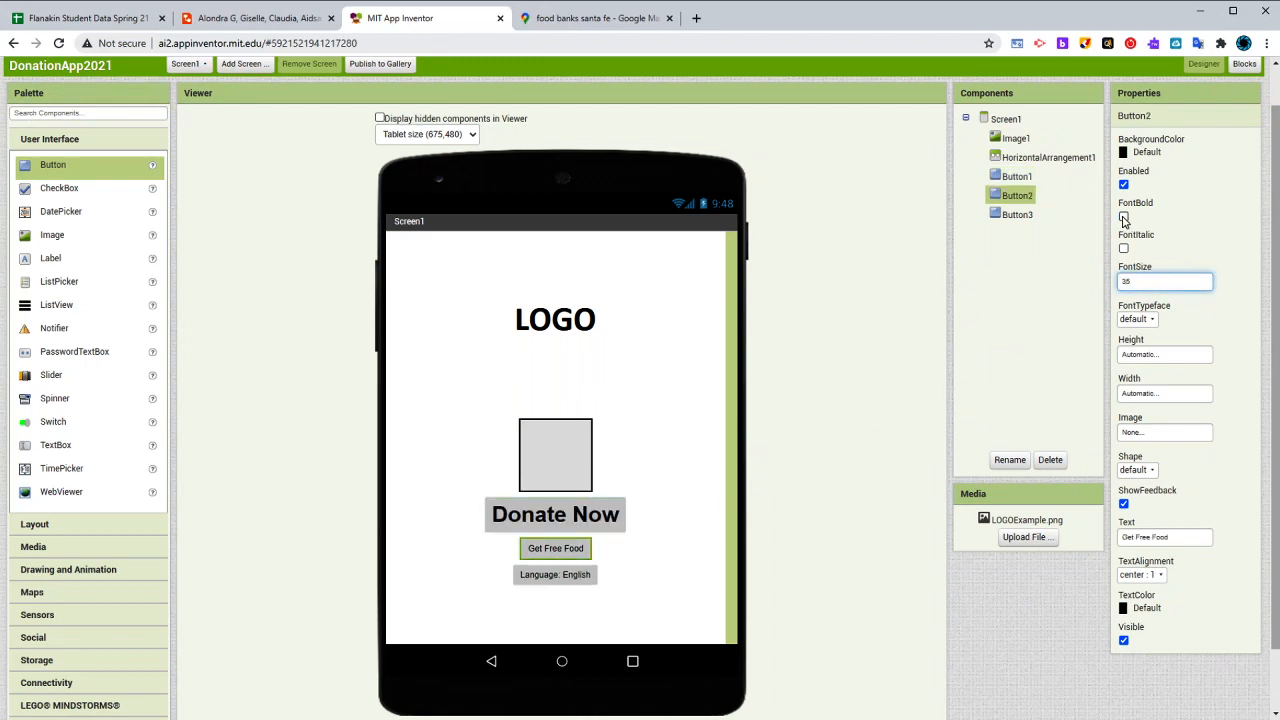
- Give the Get Free Food button a rounded shape and an orange background
{"action": "left_click", "coordinate": [1137, 469]}
{"action": "left_click", "coordinate": [1140, 507]}
{"action": "left_click", "coordinate": [1147, 152]}
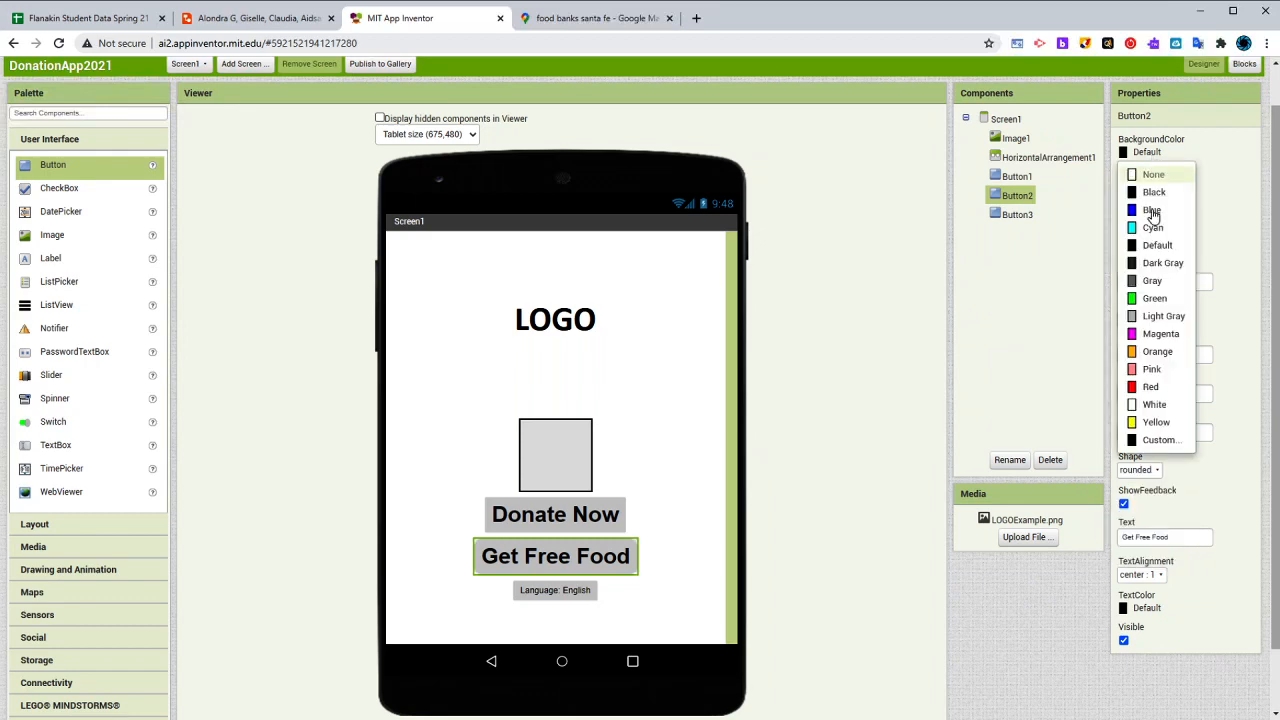
{"action": "left_click", "coordinate": [1145, 345]}
- Set the Donate Now button's background color to Orange
{"action": "left_click", "coordinate": [600, 514]}
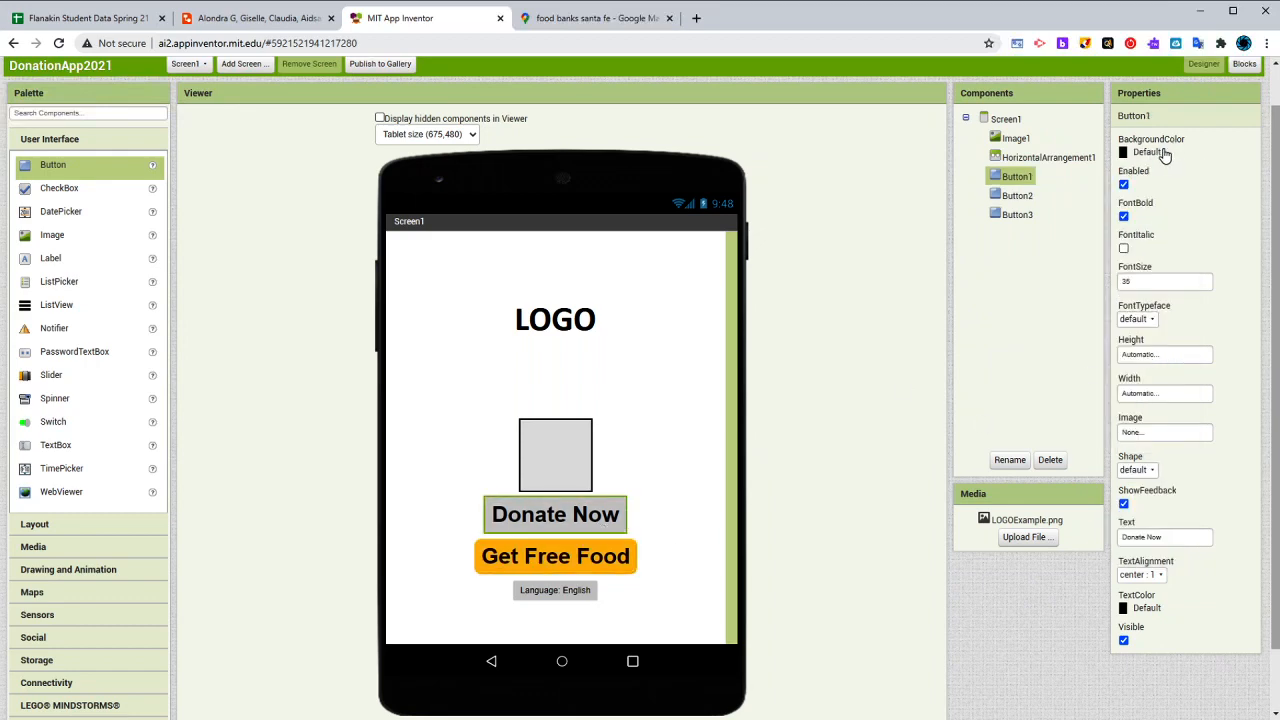
{"action": "left_click", "coordinate": [1160, 153]}
{"action": "left_click", "coordinate": [1155, 351]}
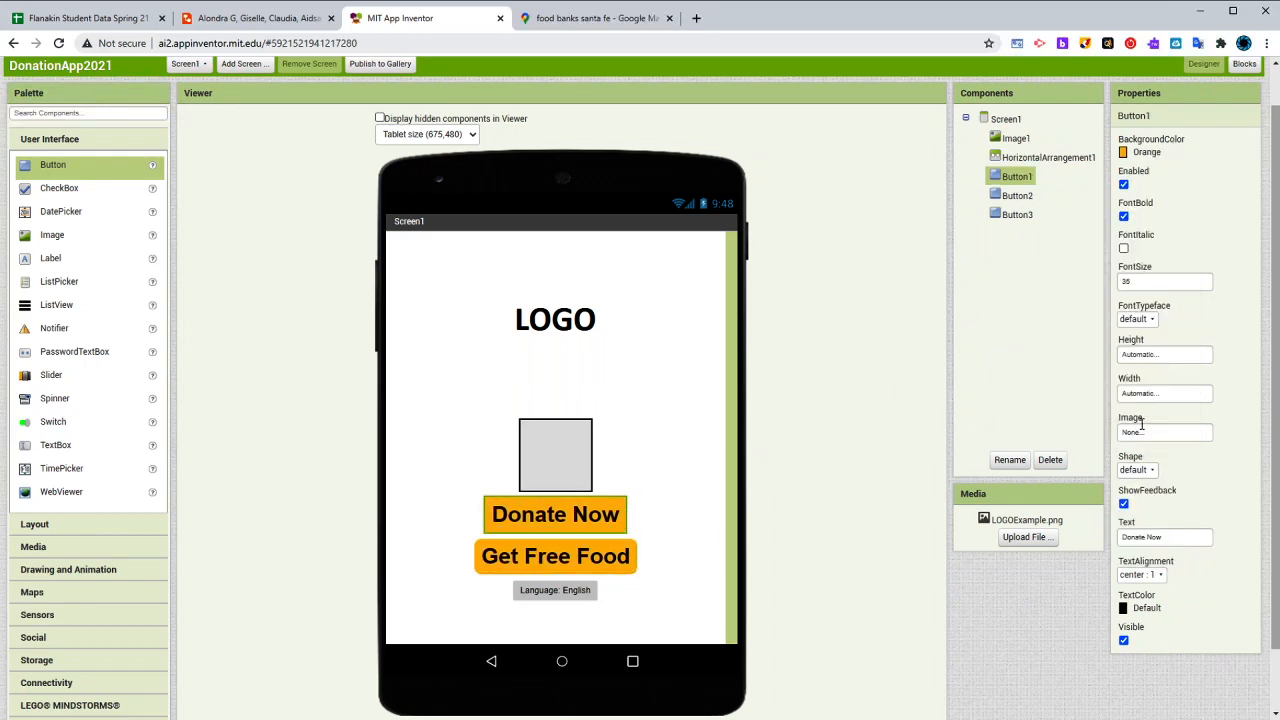
- Try a width of 35 percent for the Donate Now button
{"action": "left_click", "coordinate": [1153, 393]}
{"action": "left_click", "coordinate": [1148, 438]}
{"action": "type", "text": "35"}
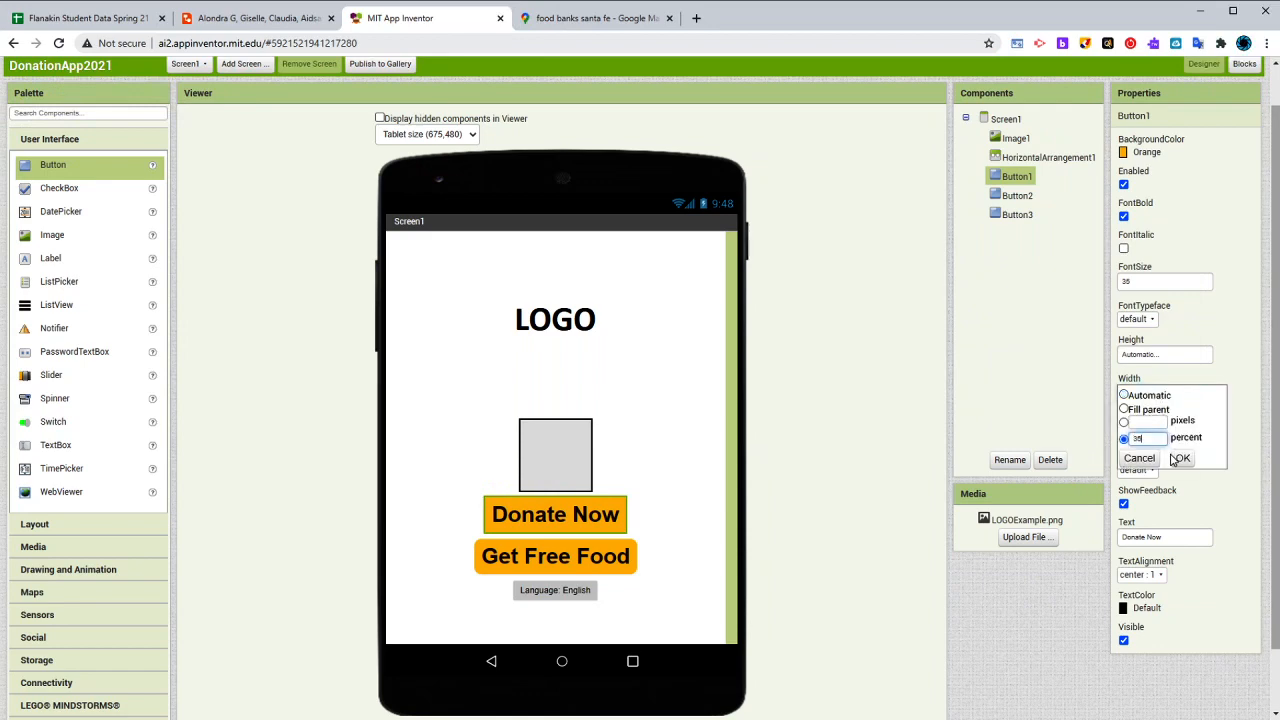
{"action": "left_click", "coordinate": [1179, 459]}
- Set the Donate Now button's width to 50 percent
{"action": "left_click", "coordinate": [1152, 393]}
{"action": "double_click", "coordinate": [1150, 441]}
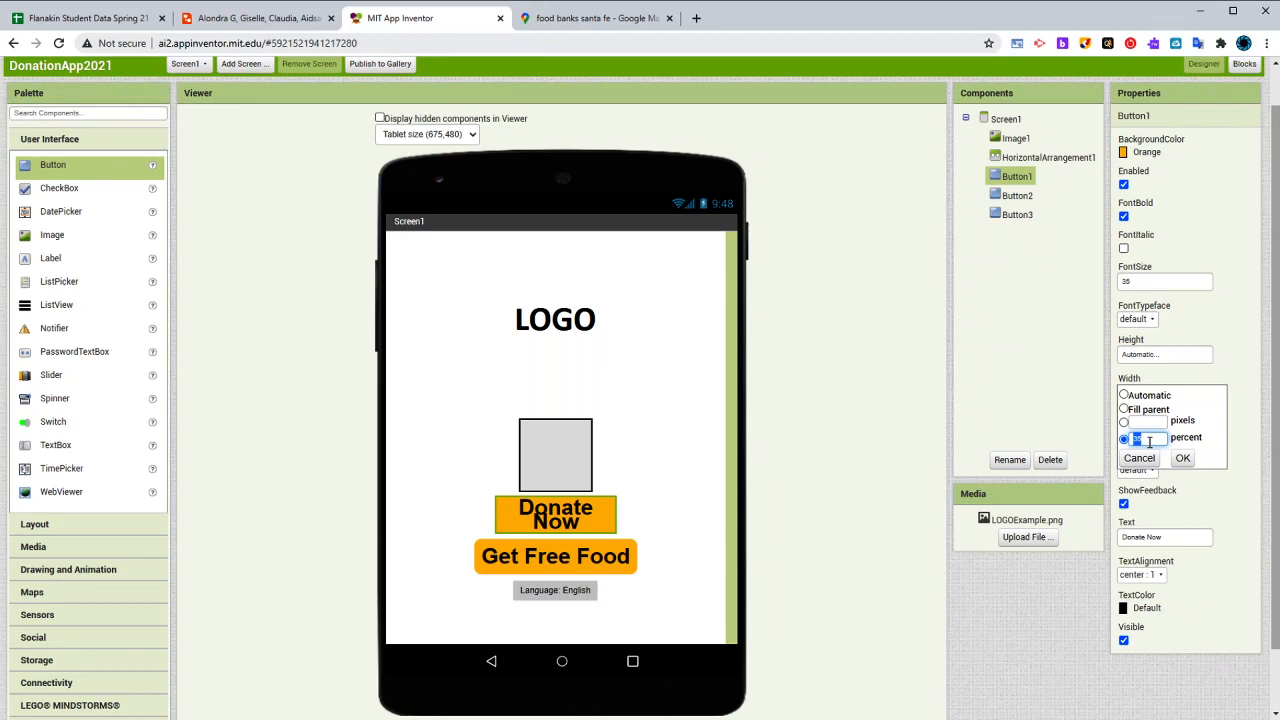
{"action": "type", "text": "50"}
{"action": "left_click", "coordinate": [1182, 458]}
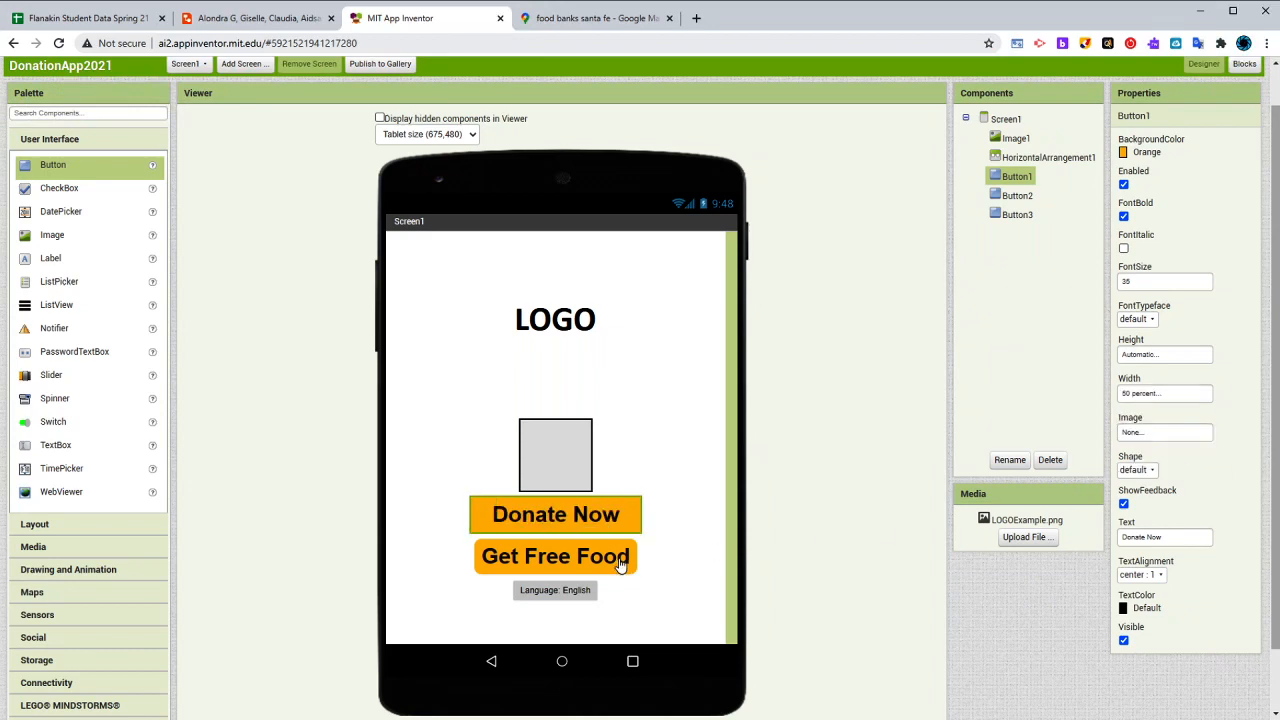
- Set the Get Free Food button's width to 50 percent
{"action": "left_click", "coordinate": [621, 566]}
{"action": "left_click", "coordinate": [1160, 395]}
{"action": "left_click", "coordinate": [1149, 438]}
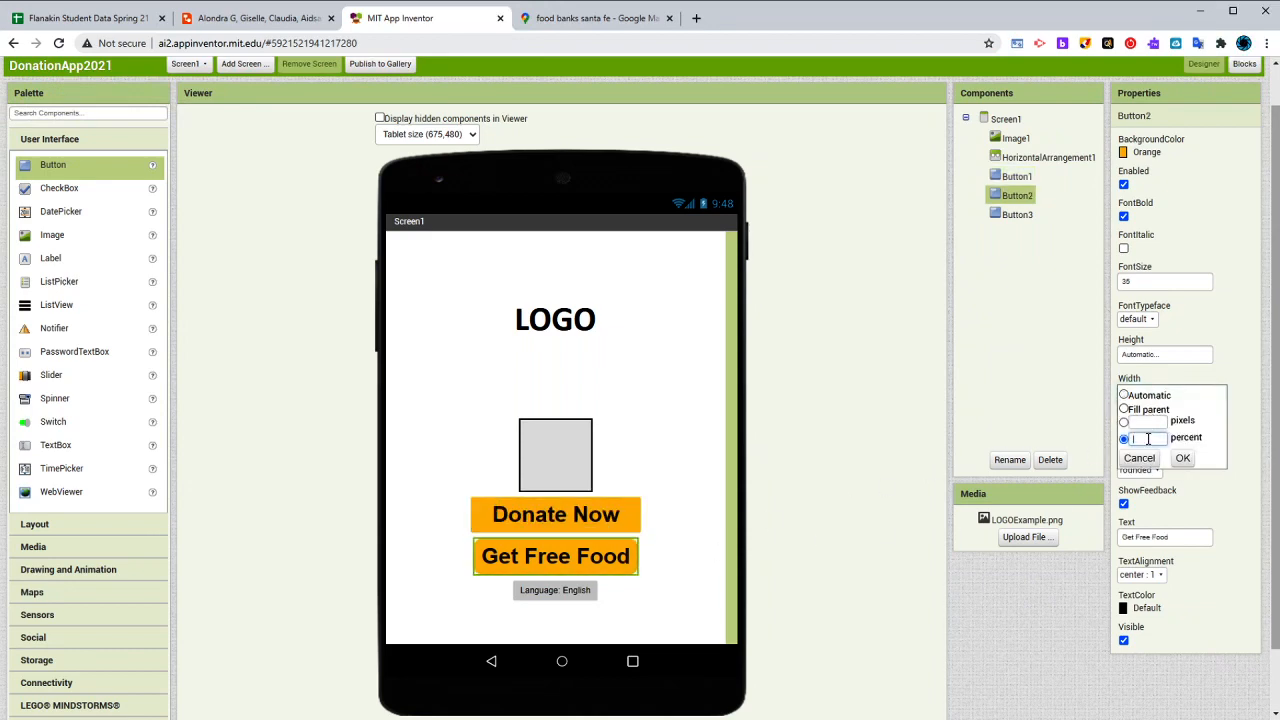
{"action": "type", "text": "40"}
{"action": "double_click", "coordinate": [1157, 441]}
{"action": "type", "text": "50"}
{"action": "left_click", "coordinate": [1182, 458]}
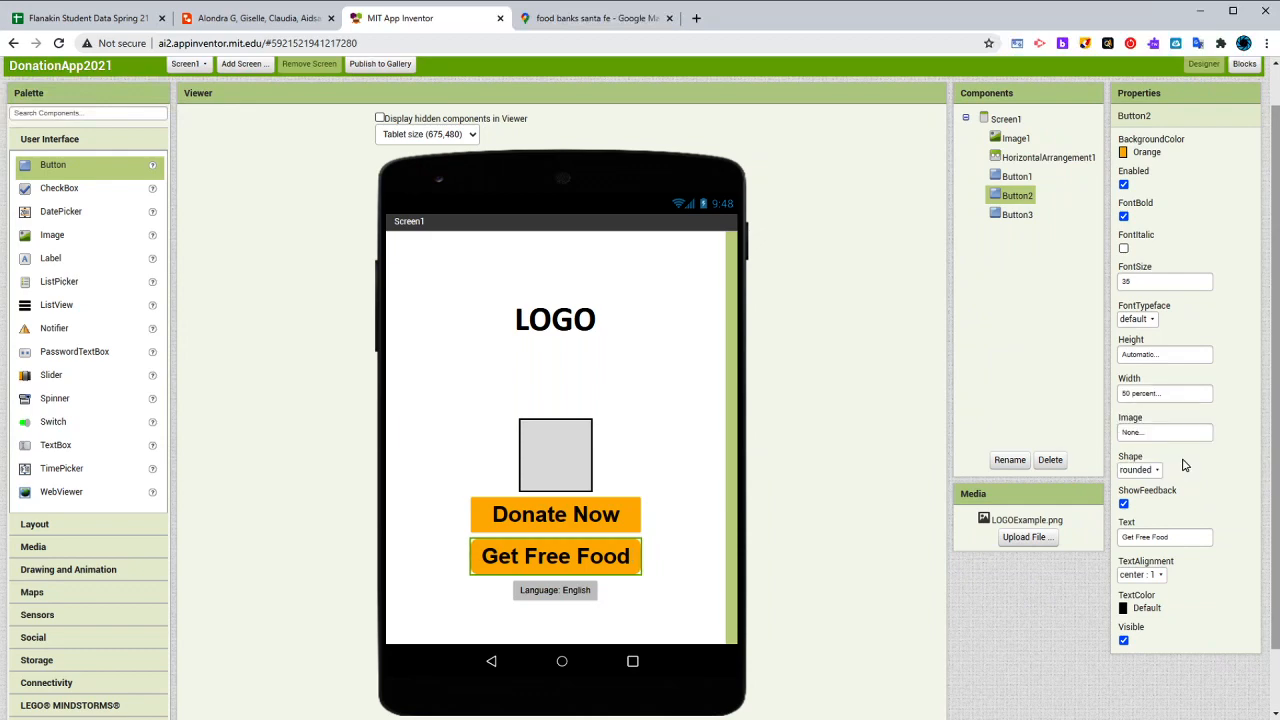
- Give the Donate Now button a rounded shape
{"action": "left_click", "coordinate": [610, 515]}
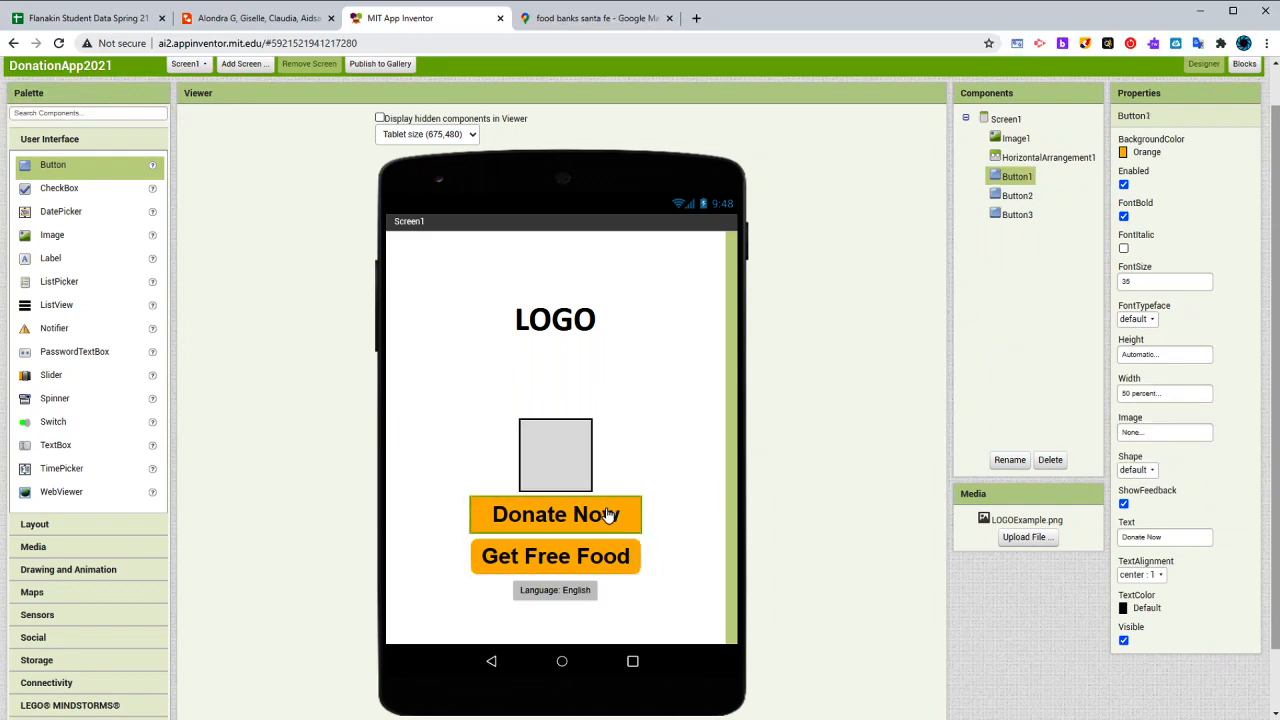
{"action": "left_click", "coordinate": [1145, 470]}
{"action": "left_click", "coordinate": [1150, 511]}
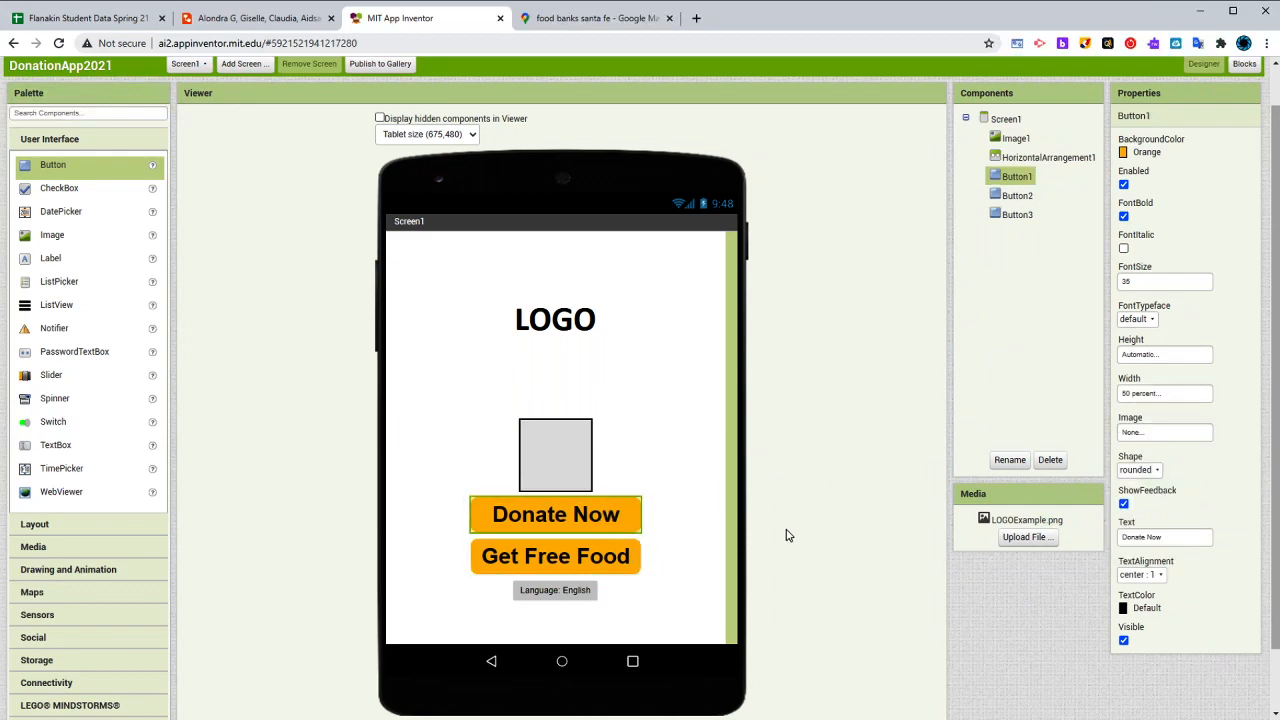
- Give the Language: English button a yellow background and make its text bold
{"action": "left_click", "coordinate": [557, 592]}
{"action": "left_click", "coordinate": [1140, 154]}
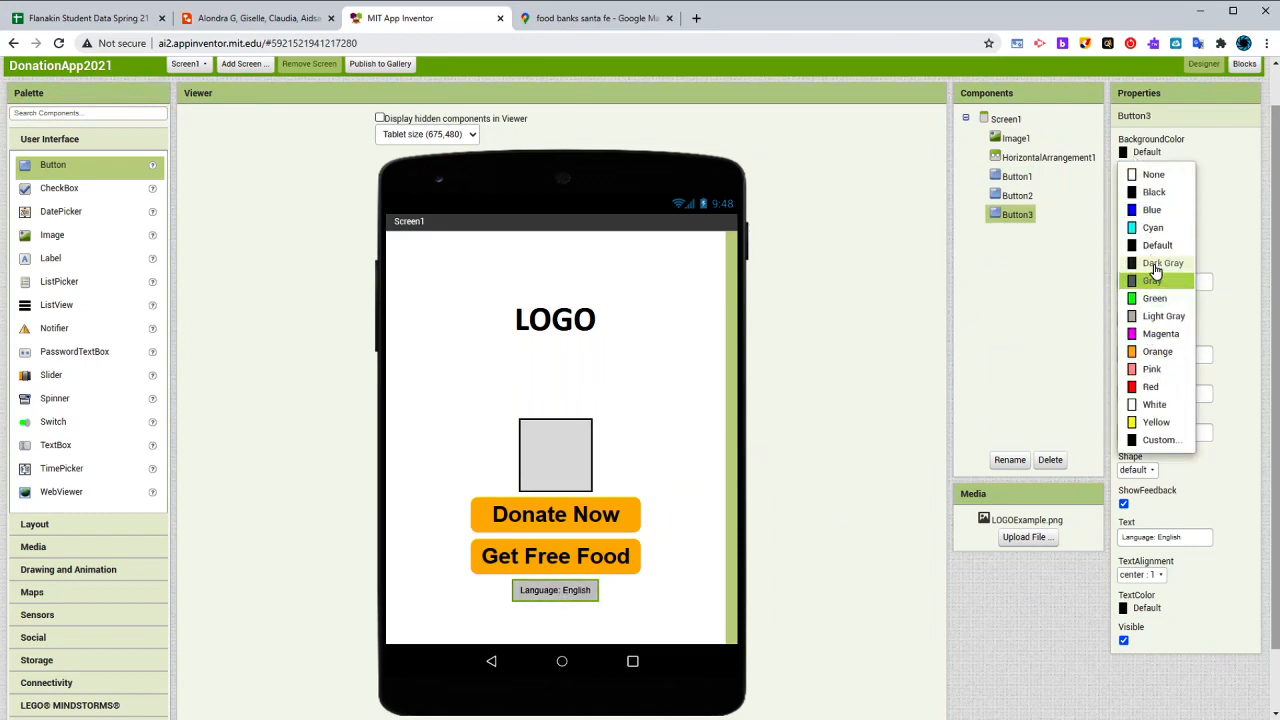
{"action": "left_click", "coordinate": [1155, 423]}
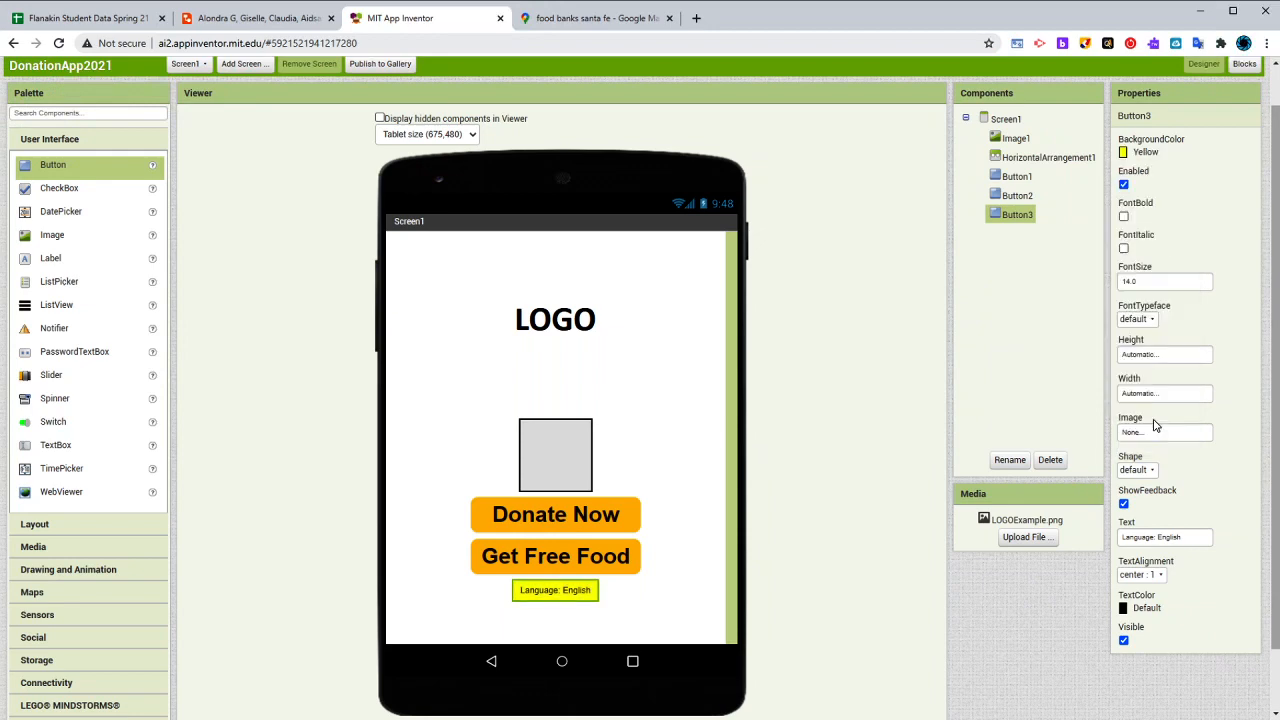
{"action": "left_click", "coordinate": [1124, 217]}
- Insert a HorizontalArrangement between the Get Free Food and Language: English buttons and set its height to 5 percent
{"action": "left_click", "coordinate": [28, 526]}
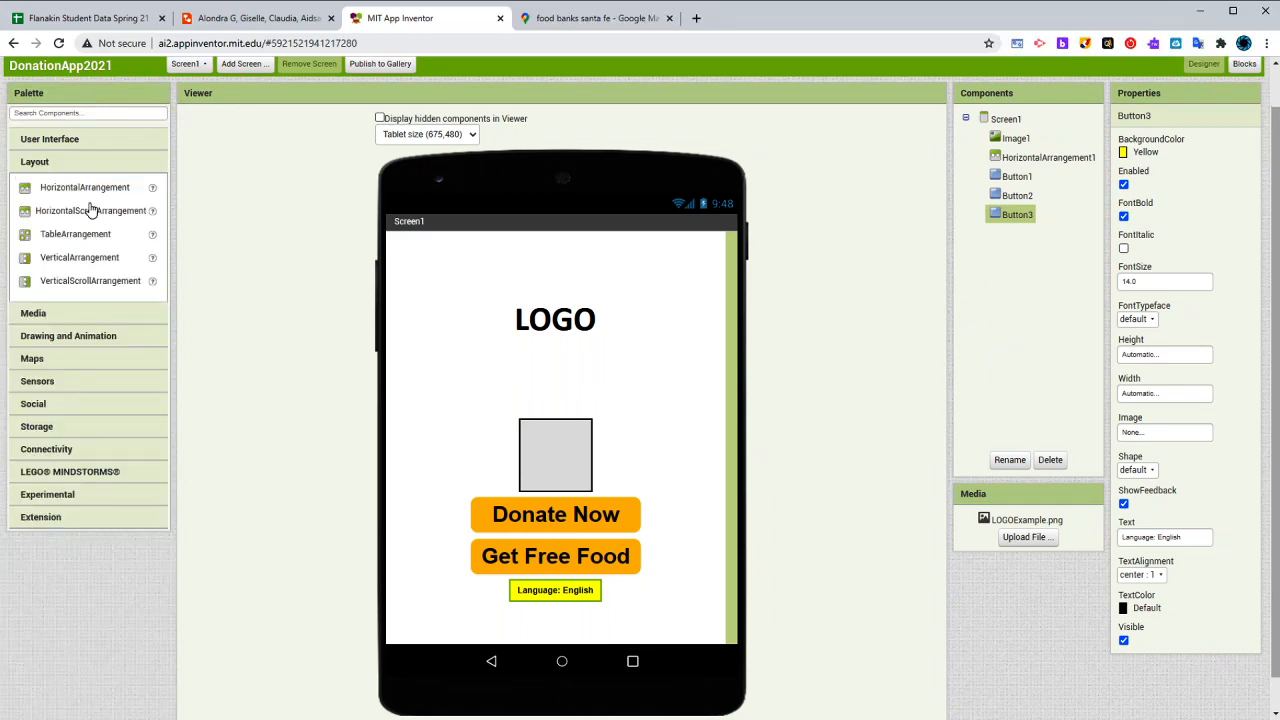
{"action": "left_click_drag", "start_coordinate": [88, 190], "coordinate": [613, 574]}
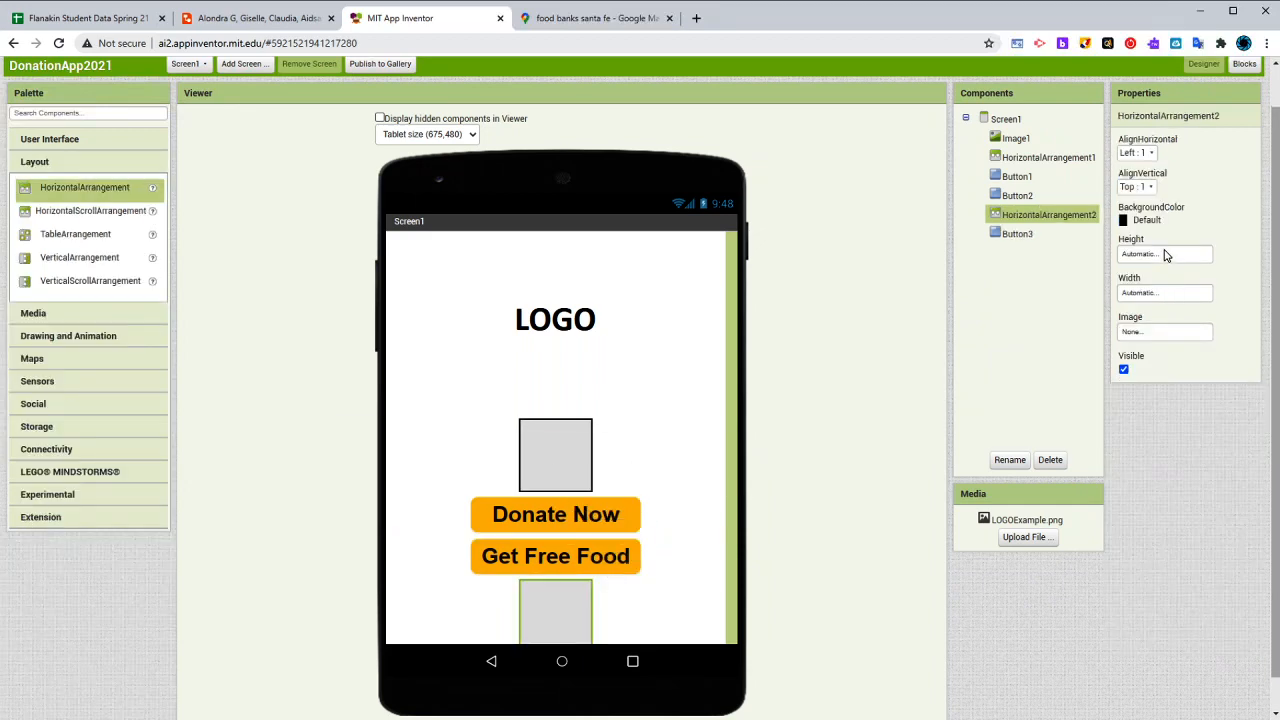
{"action": "left_click", "coordinate": [1164, 255]}
{"action": "left_click", "coordinate": [1155, 297]}
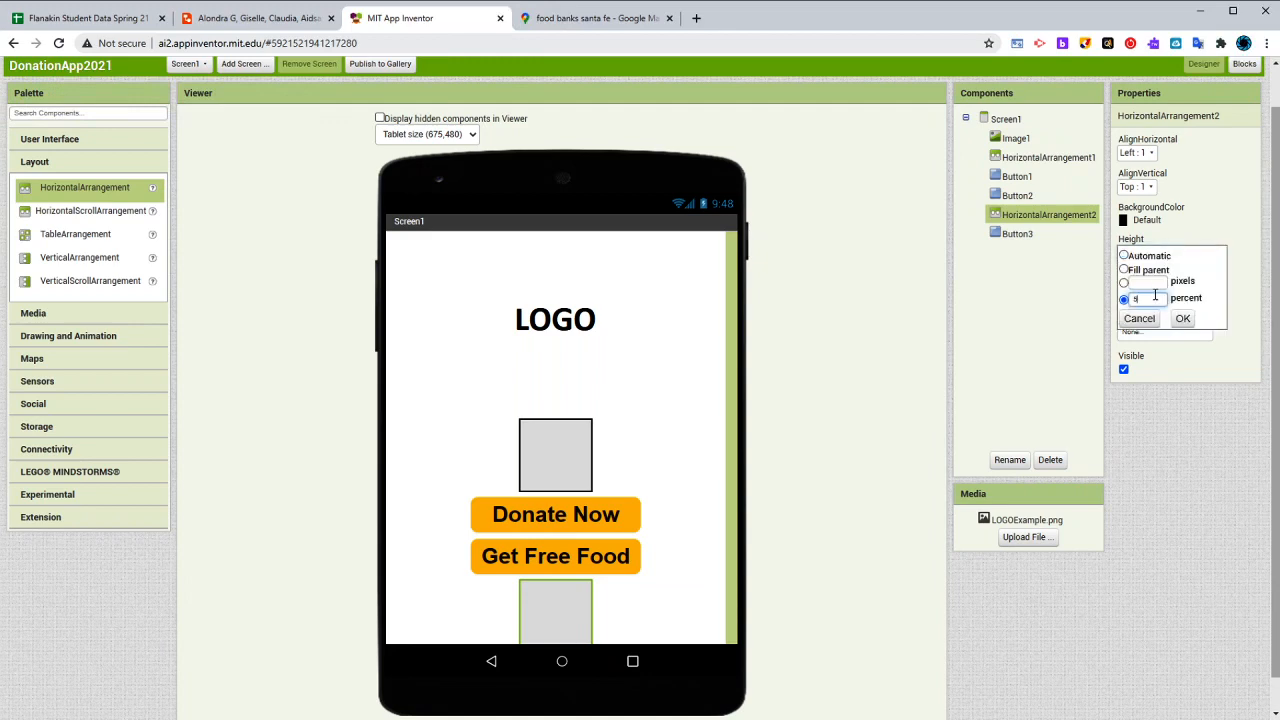
{"action": "type", "text": "5"}
{"action": "left_click", "coordinate": [1183, 318]}
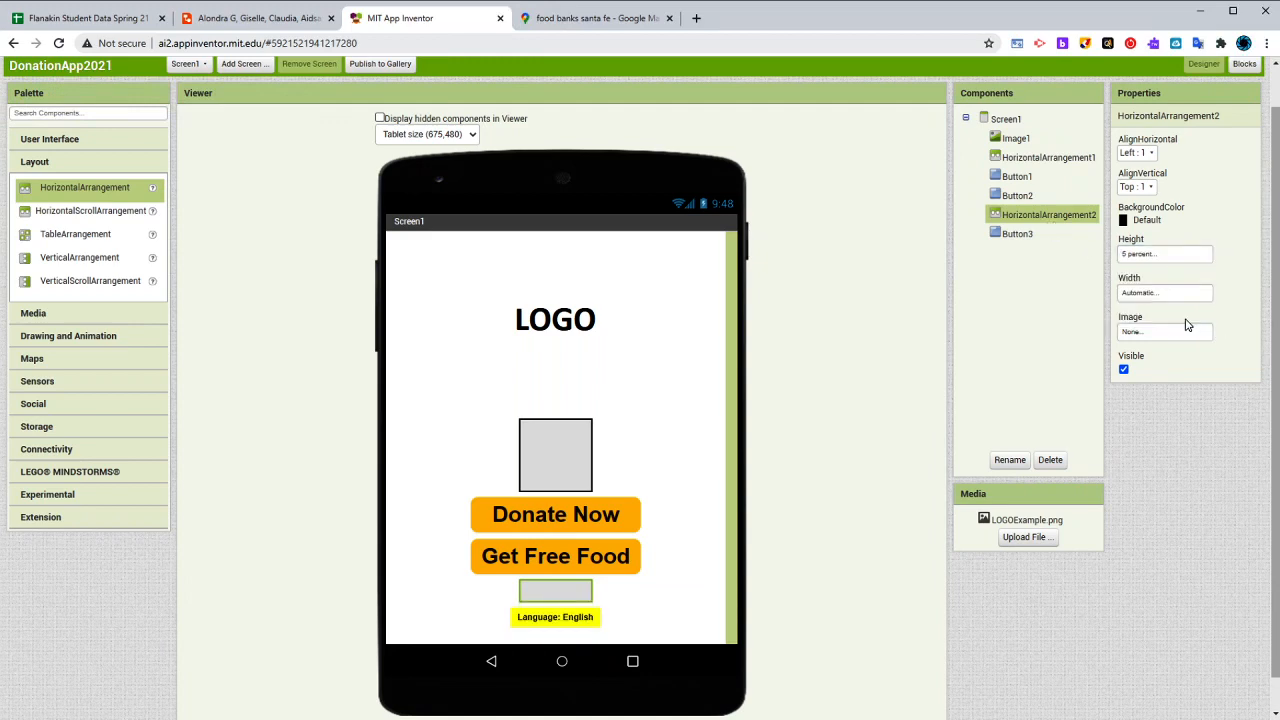
- Review the logo and buttons on the home screen and compare the design with the Lucidchart wireframe
{"action": "left_click", "coordinate": [648, 605]}
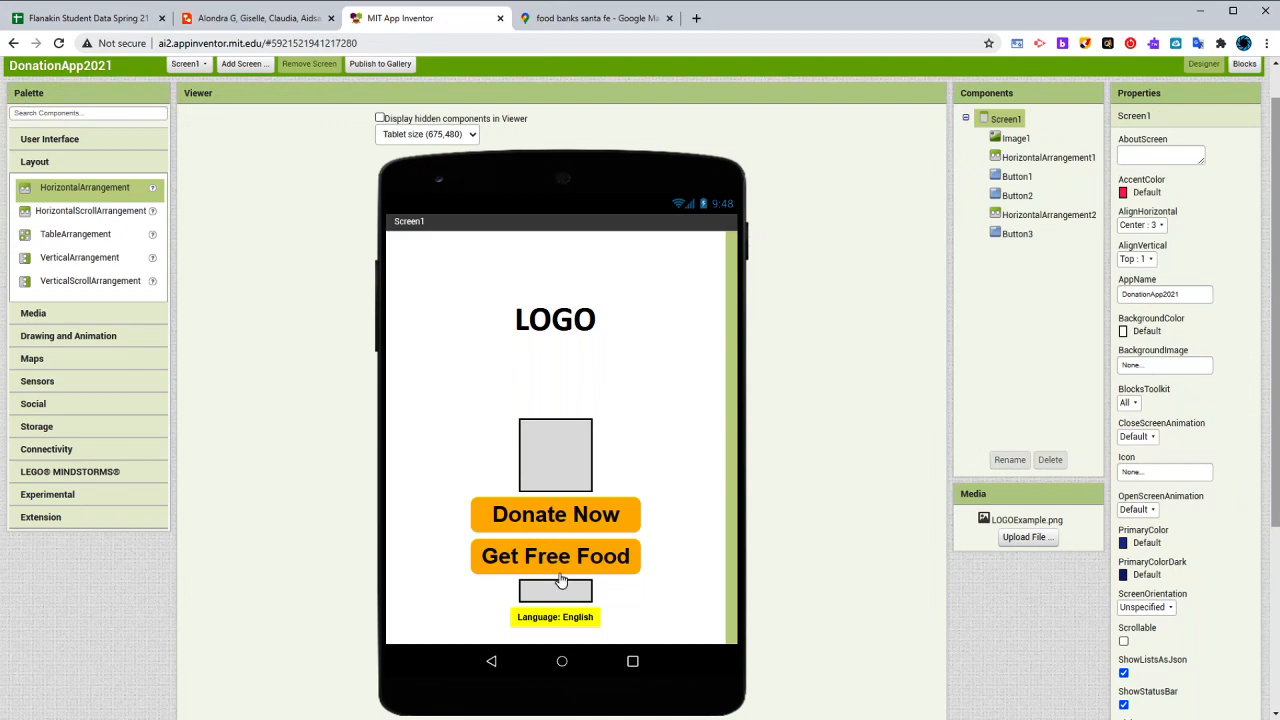
{"action": "left_click", "coordinate": [587, 367]}
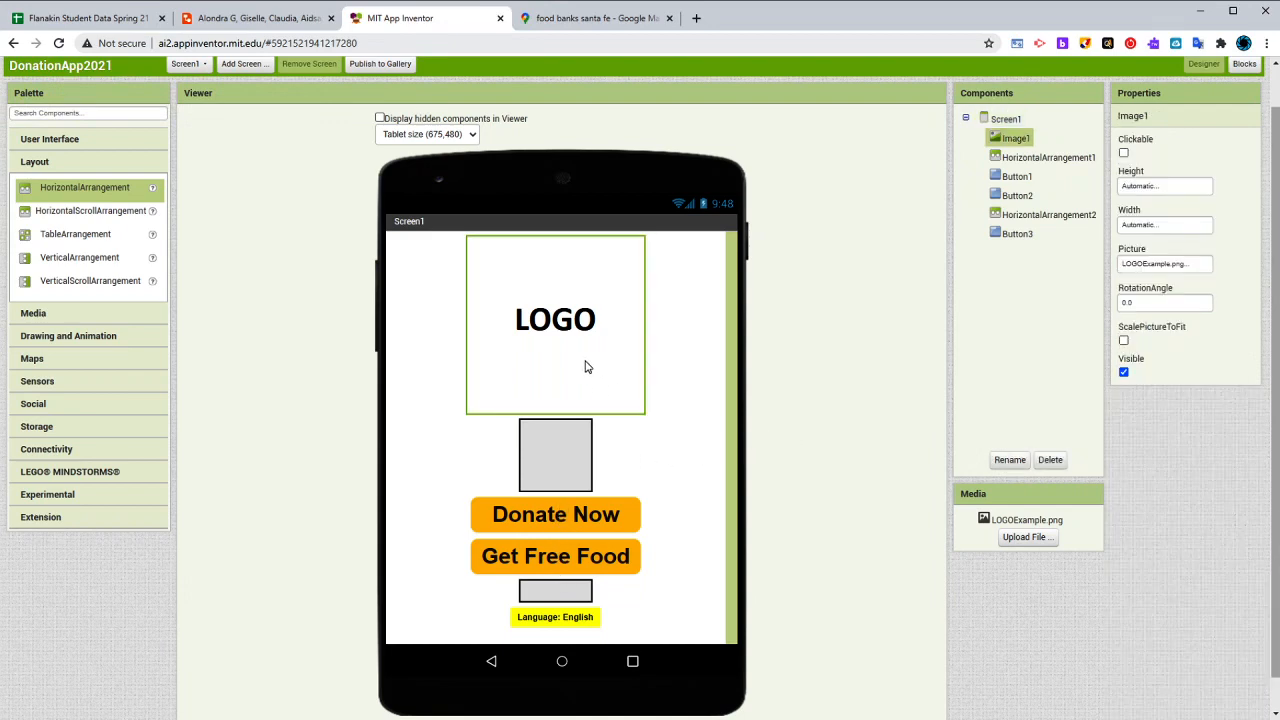
{"action": "left_click", "coordinate": [675, 476]}
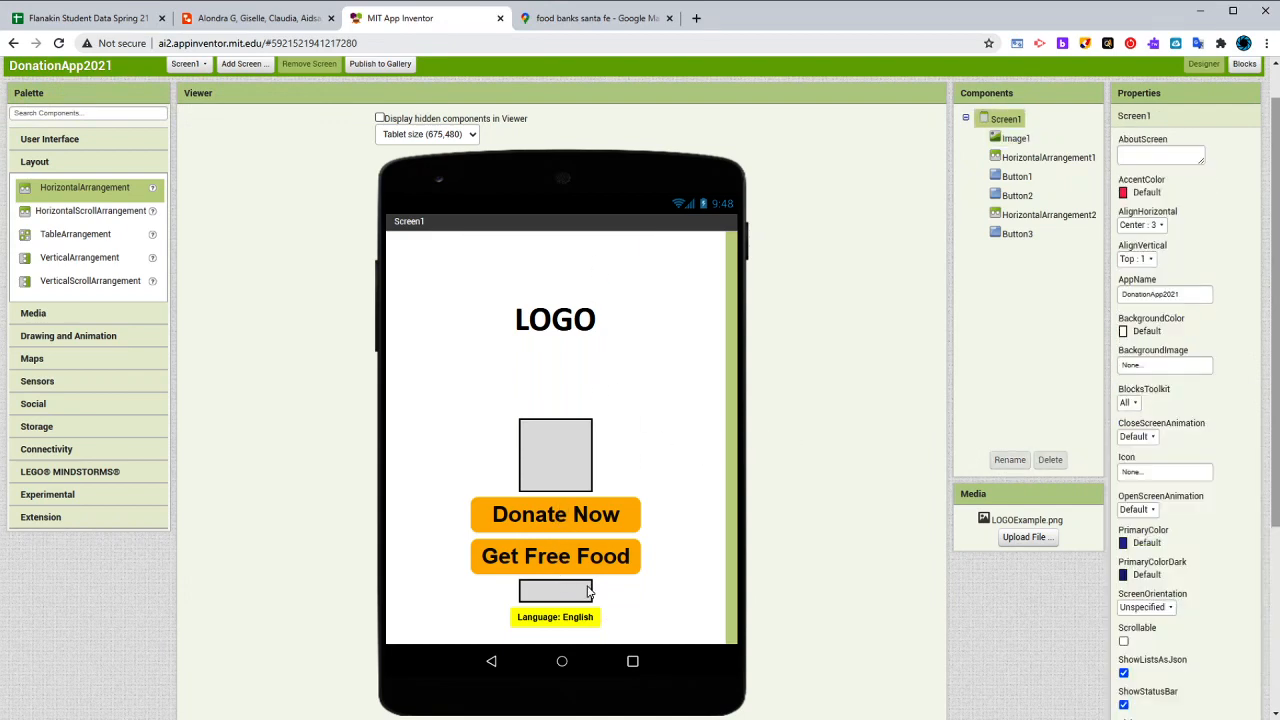
{"action": "left_click", "coordinate": [586, 526]}
{"action": "left_click", "coordinate": [580, 554]}
{"action": "left_click", "coordinate": [577, 620]}
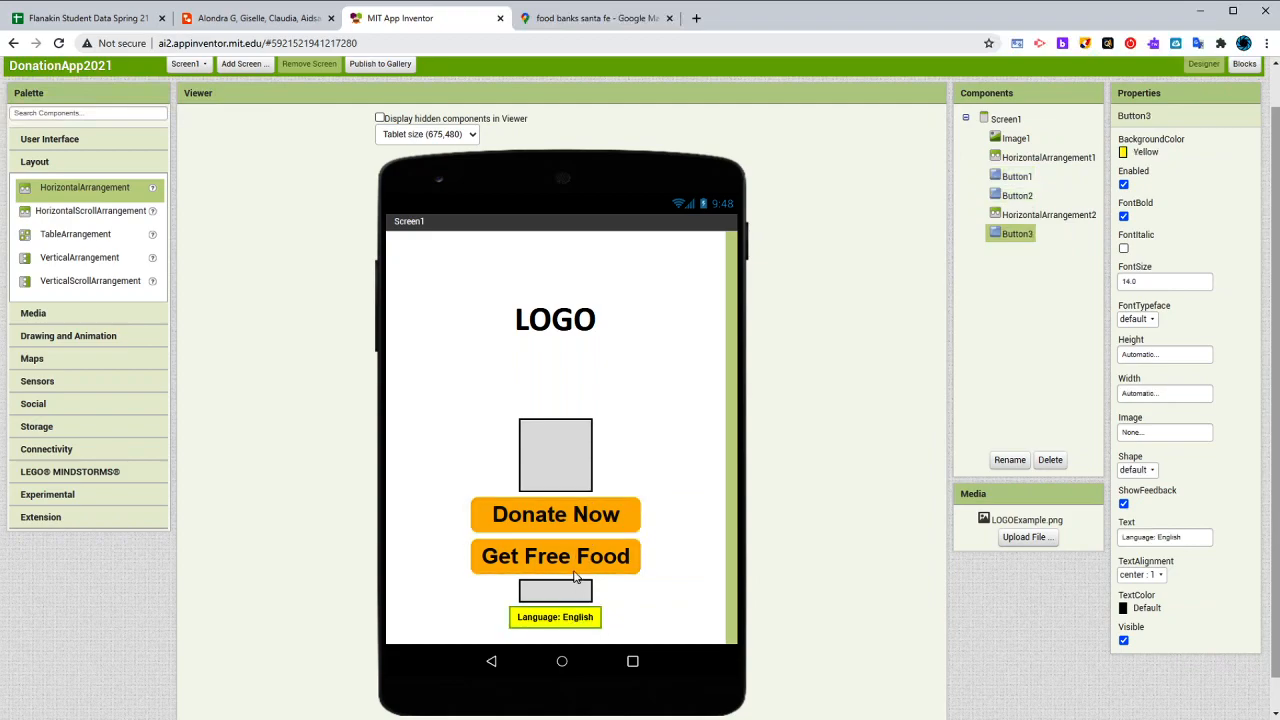
{"action": "left_click", "coordinate": [586, 526]}
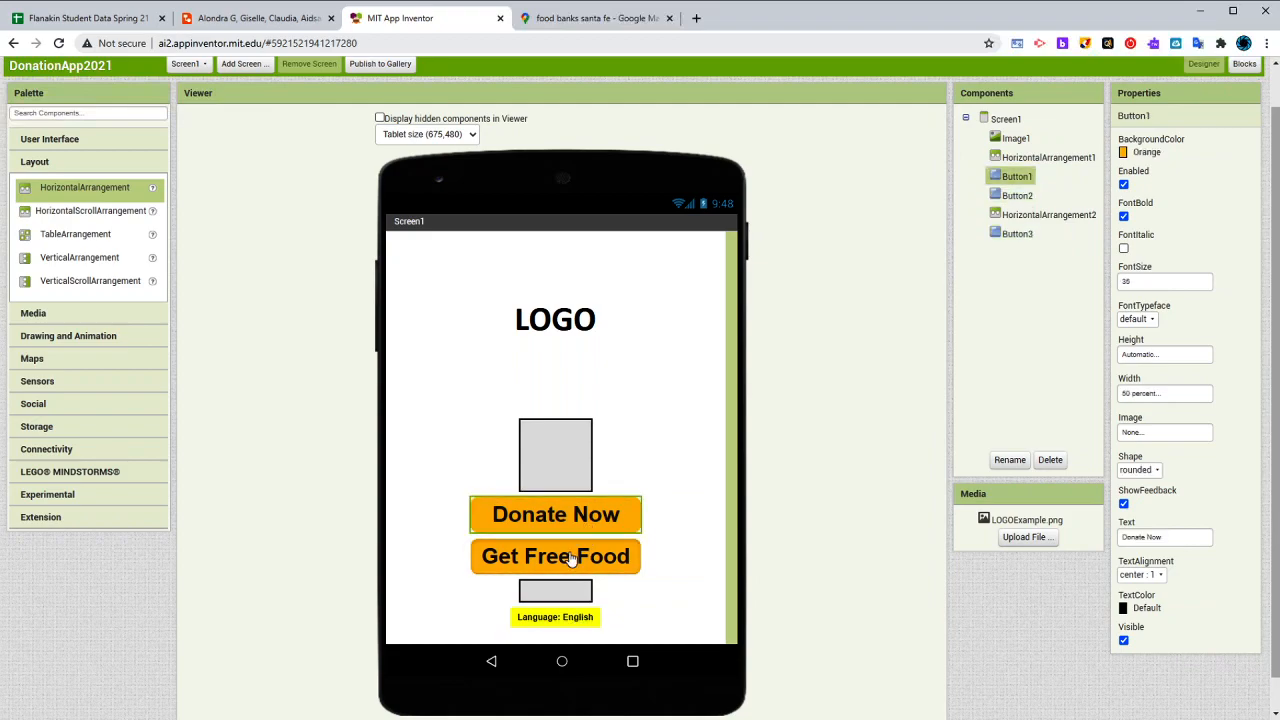
{"action": "left_click", "coordinate": [571, 559]}
{"action": "left_click", "coordinate": [575, 514]}
{"action": "left_click", "coordinate": [279, 24]}
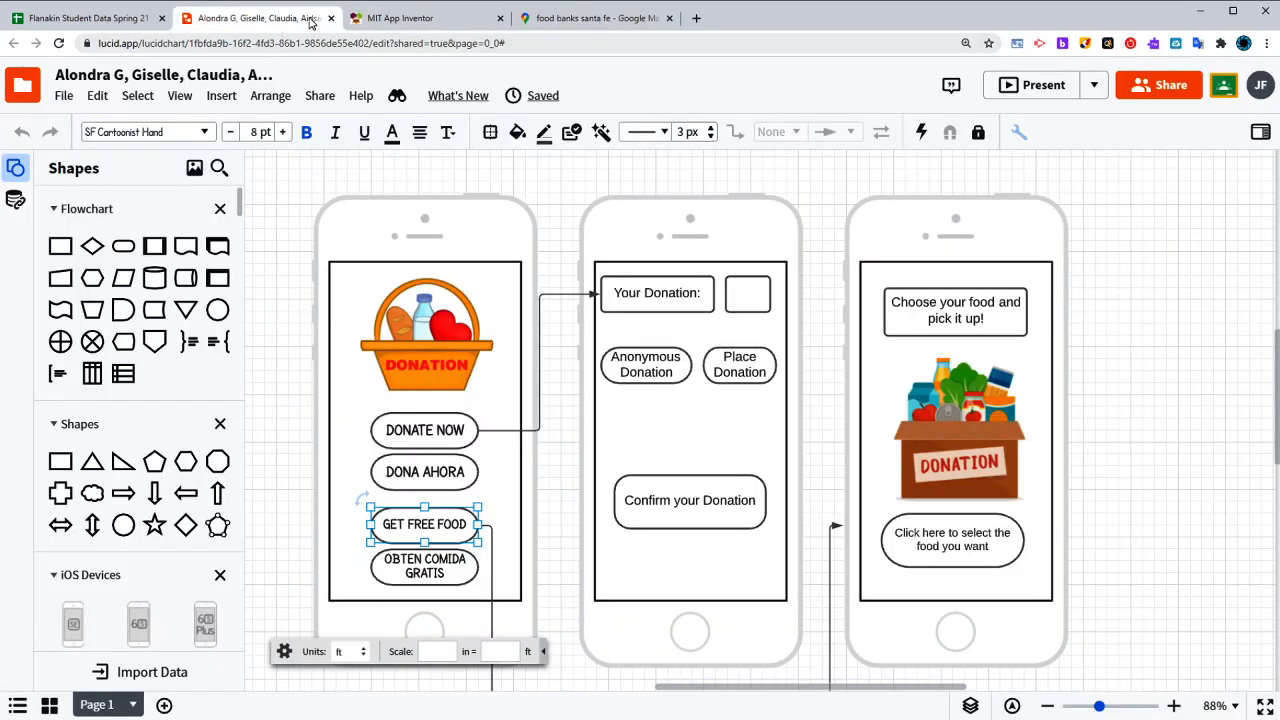
{"action": "left_click", "coordinate": [397, 18]}
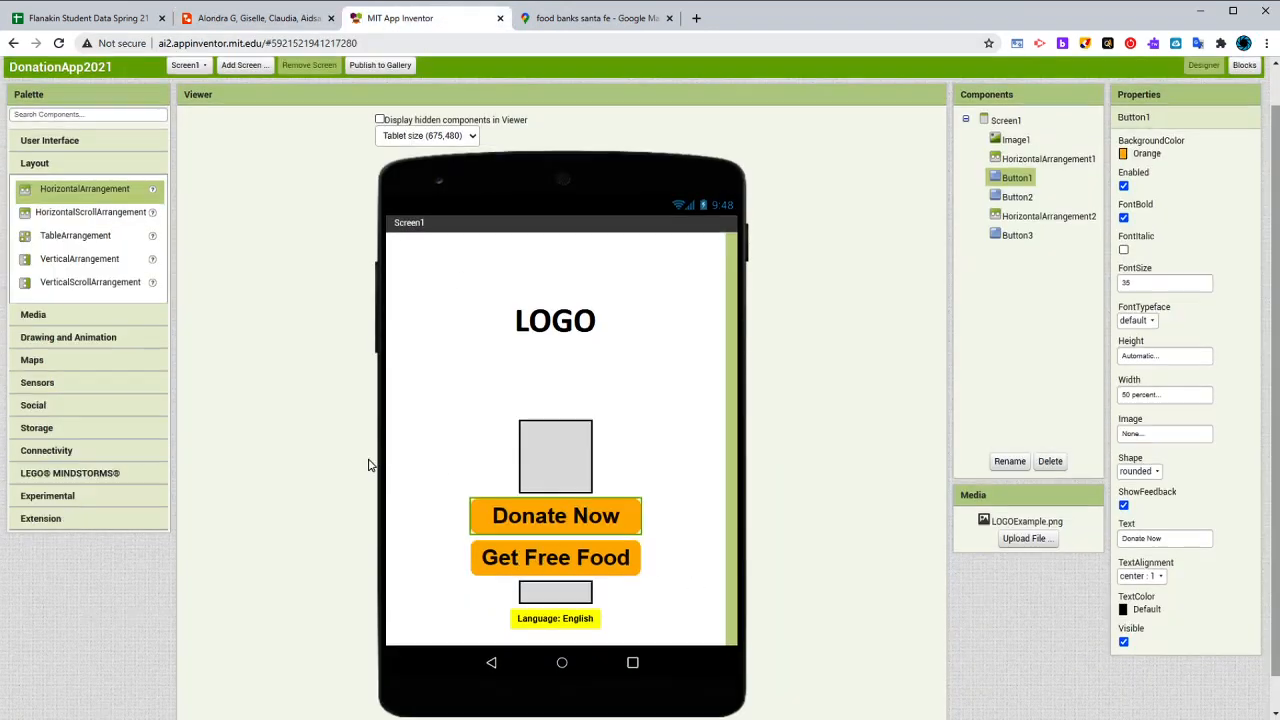
- Add a new screen named DonateScreen to the project
{"action": "scroll", "coordinate": [368, 464], "scroll_direction": "up", "scroll_amount": 1}
{"action": "left_click", "coordinate": [231, 110]}
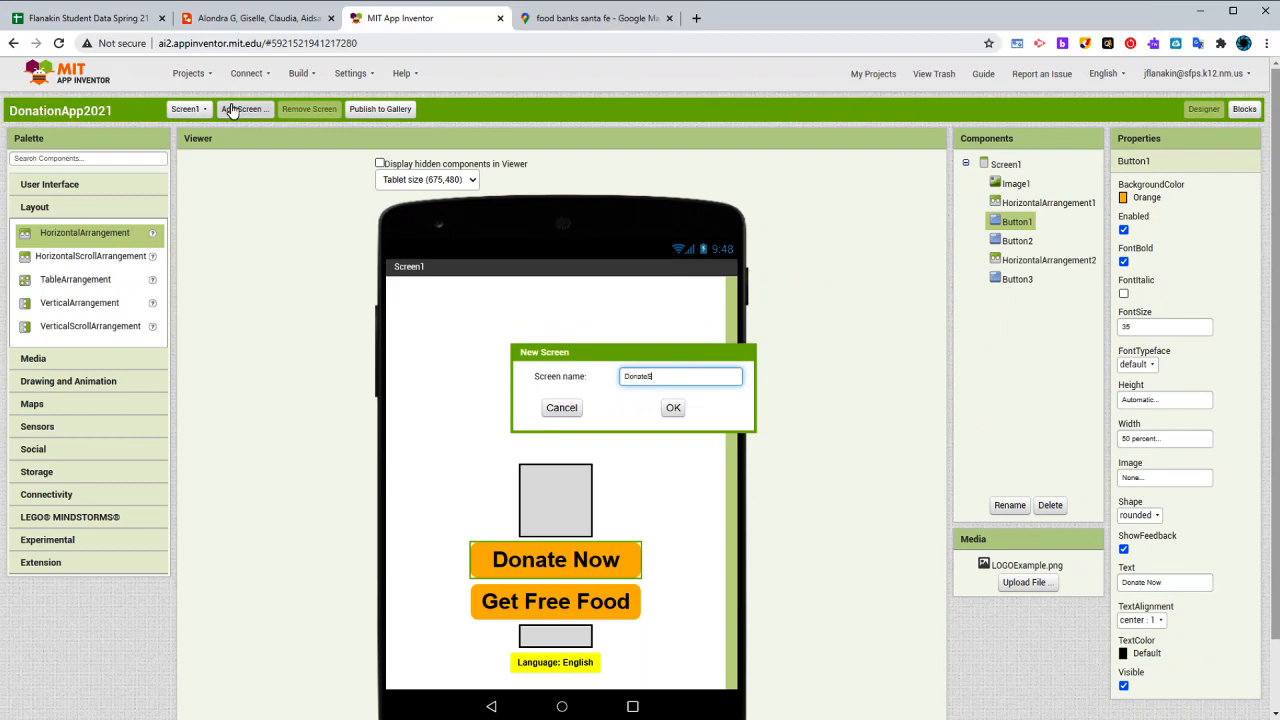
{"action": "key", "text": "Return"}
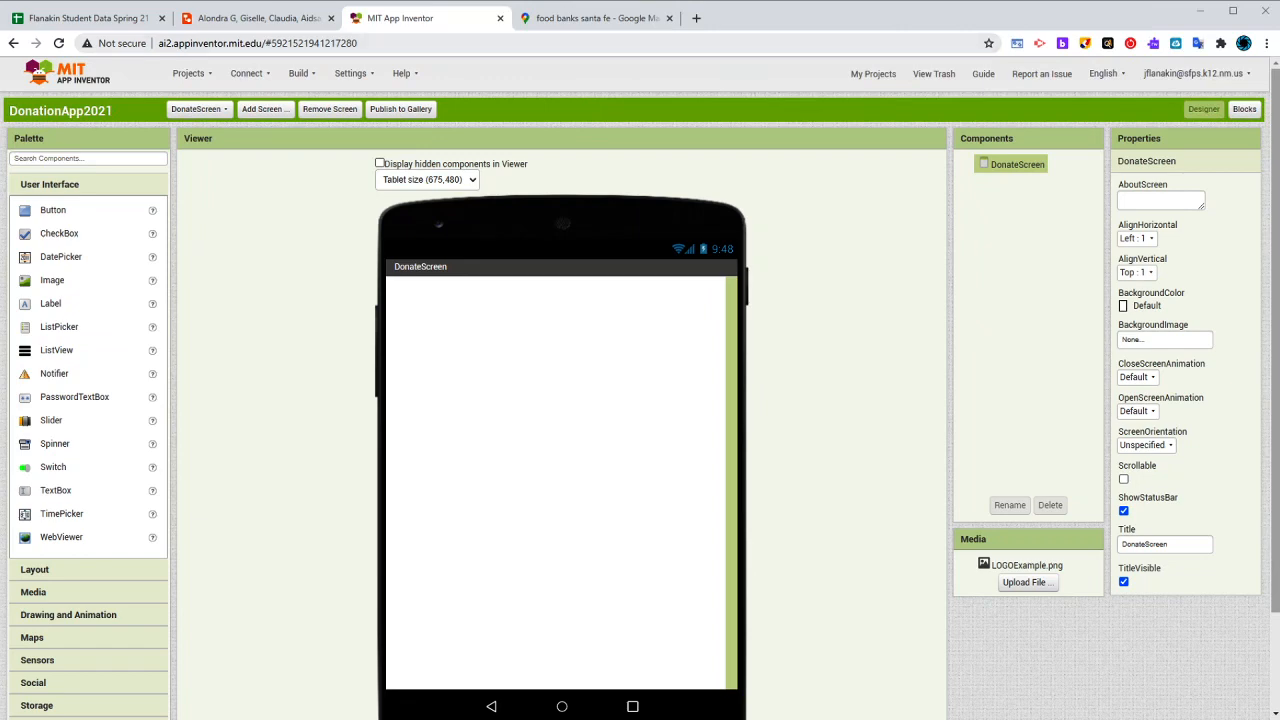
- Add a label to DonateScreen and set its text to "Choose a Charity"
{"action": "left_click_drag", "start_coordinate": [50, 303], "coordinate": [586, 360]}
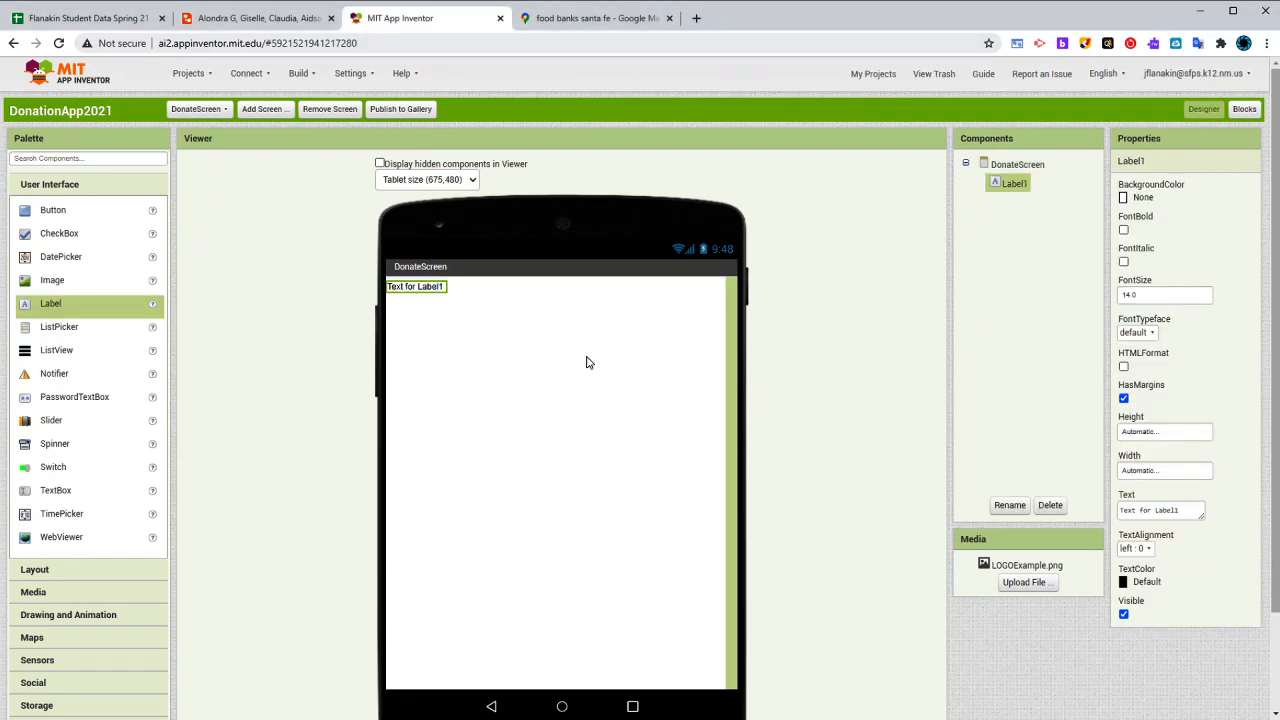
{"action": "left_click", "coordinate": [1145, 509]}
{"action": "type", "text": "wh"}
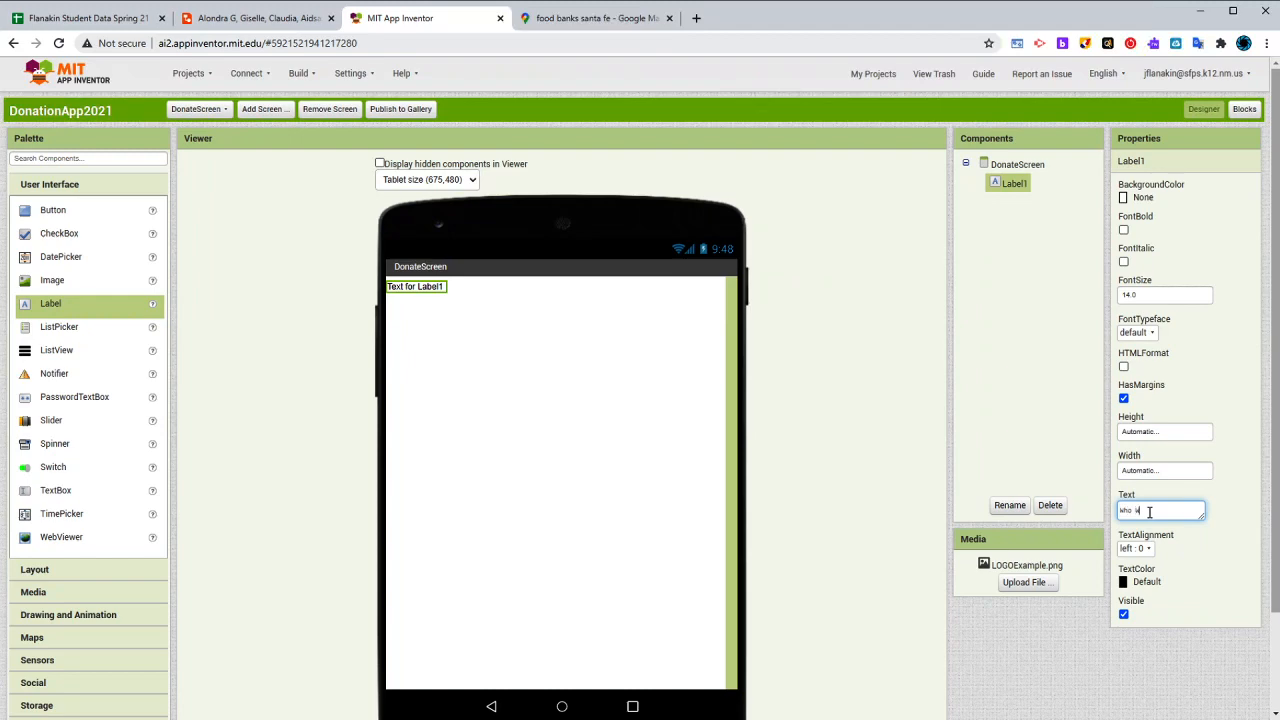
{"action": "type", "text": "o Would you Like to Donate t"}
{"action": "key", "text": "ctrl+a"}
{"action": "type", "text": "w"}
{"action": "key", "text": "Return"}
- Make the Choose a Charity label bold with a font size of 45
{"action": "left_click", "coordinate": [1123, 230]}
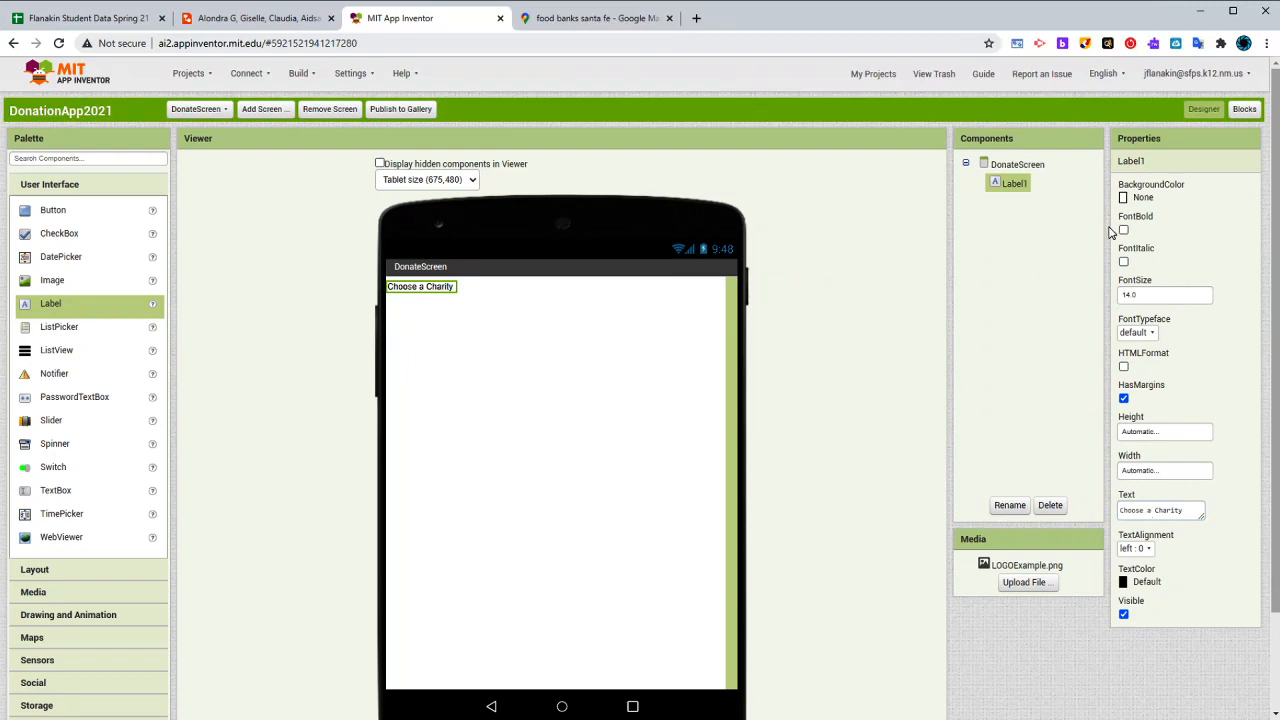
{"action": "double_click", "coordinate": [1130, 294]}
{"action": "type", "text": "45"}
{"action": "key", "text": "Return"}
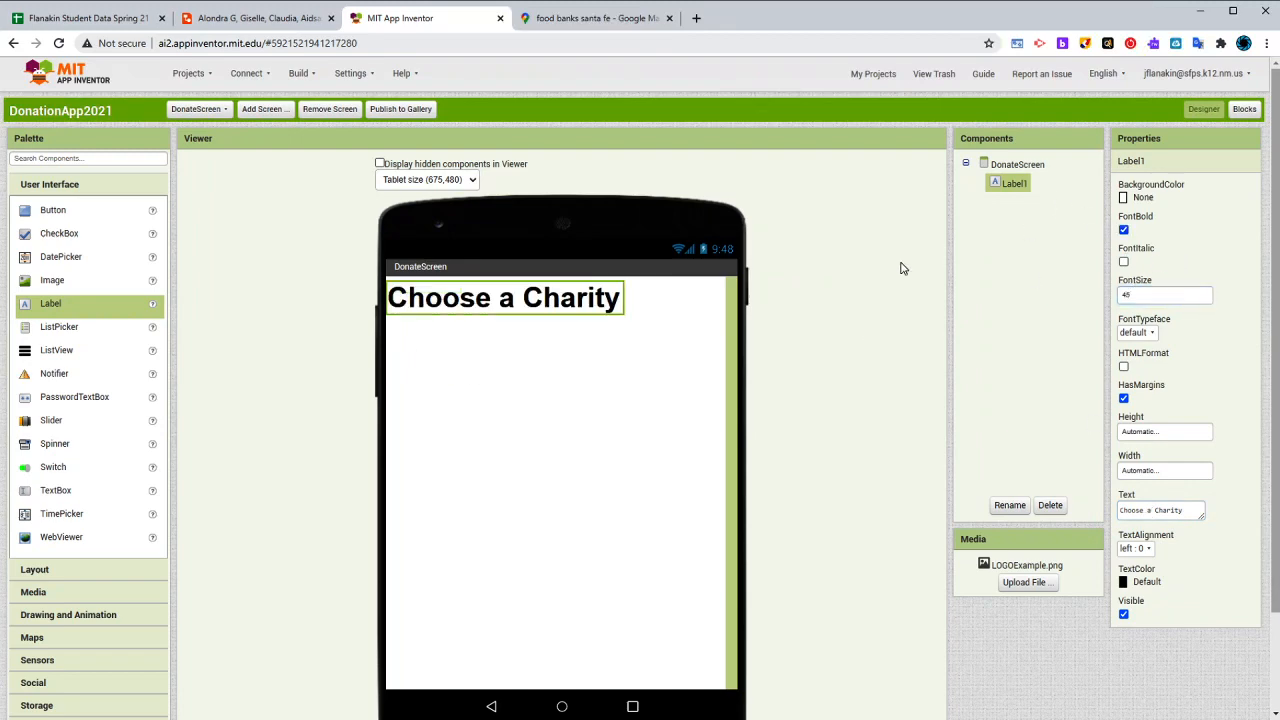
- Set DonateScreen's horizontal alignment to Center
{"action": "left_click", "coordinate": [1034, 165]}
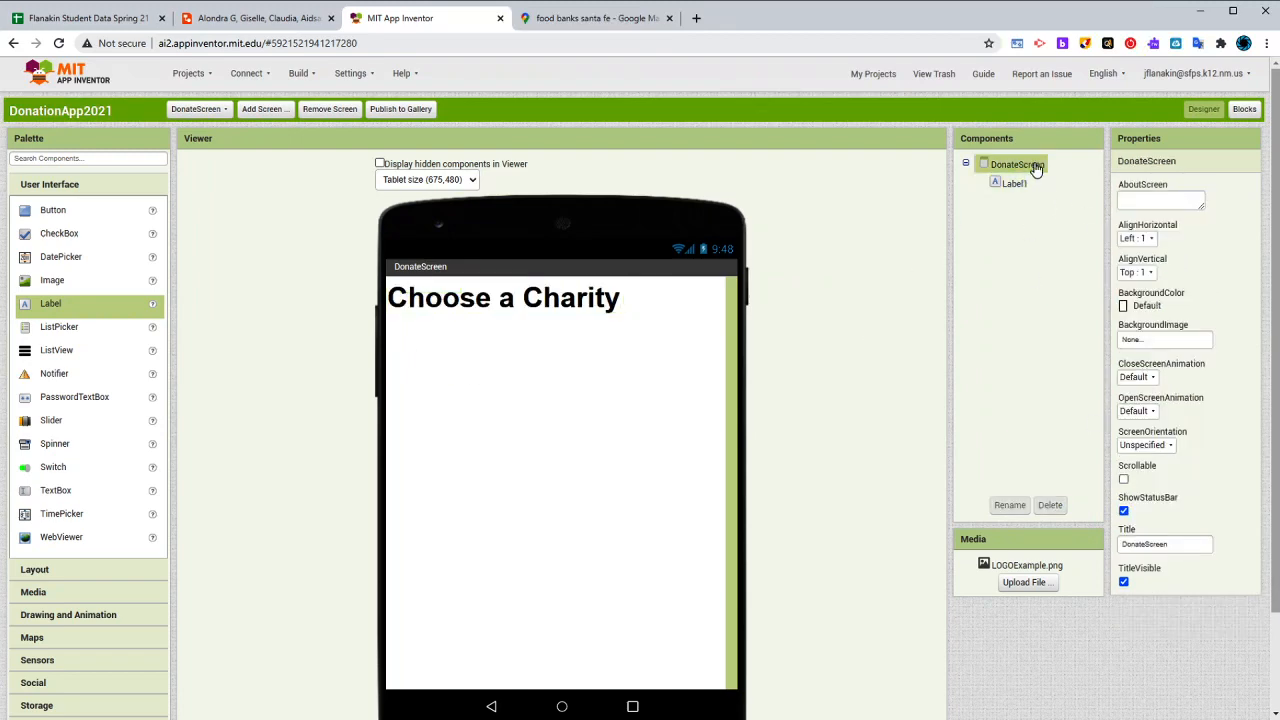
{"action": "left_click", "coordinate": [1138, 240]}
{"action": "left_click", "coordinate": [1140, 277]}
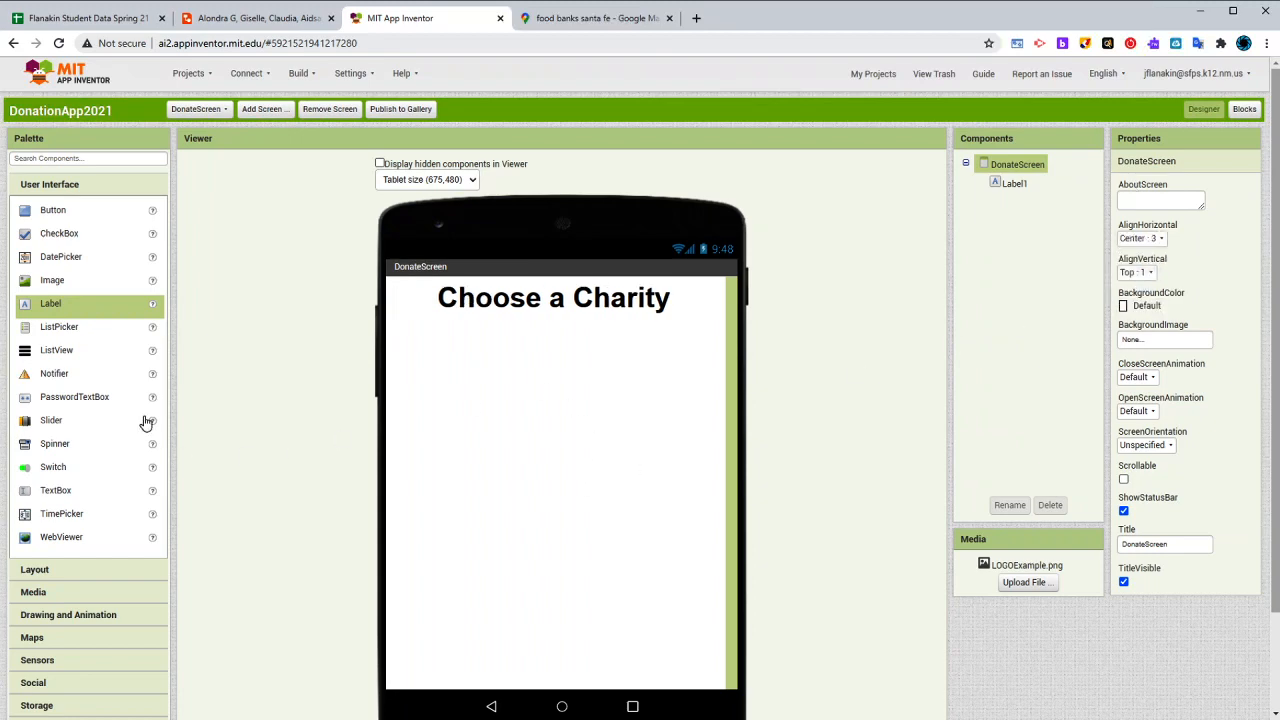
- Add a Spinner below the Choose a Charity label and set its width to 50 percent
{"action": "left_click_drag", "start_coordinate": [52, 446], "coordinate": [594, 403]}
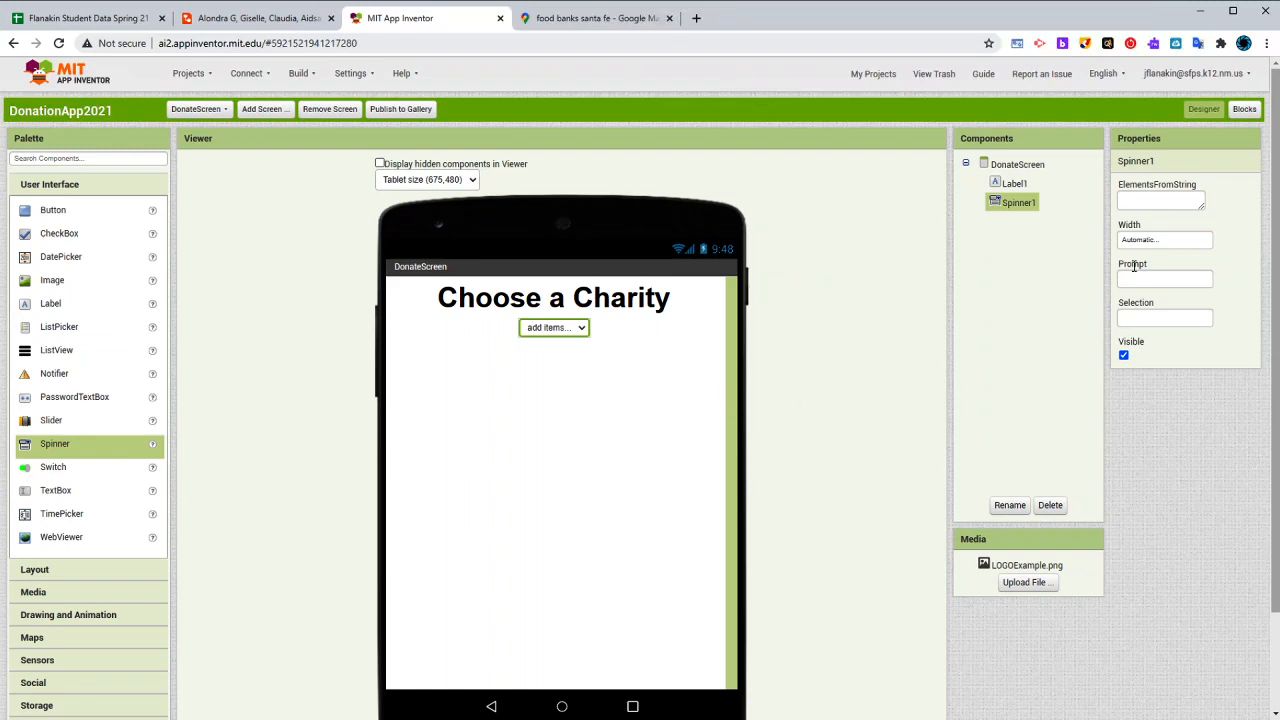
{"action": "left_click", "coordinate": [1160, 240]}
{"action": "left_click", "coordinate": [1150, 285]}
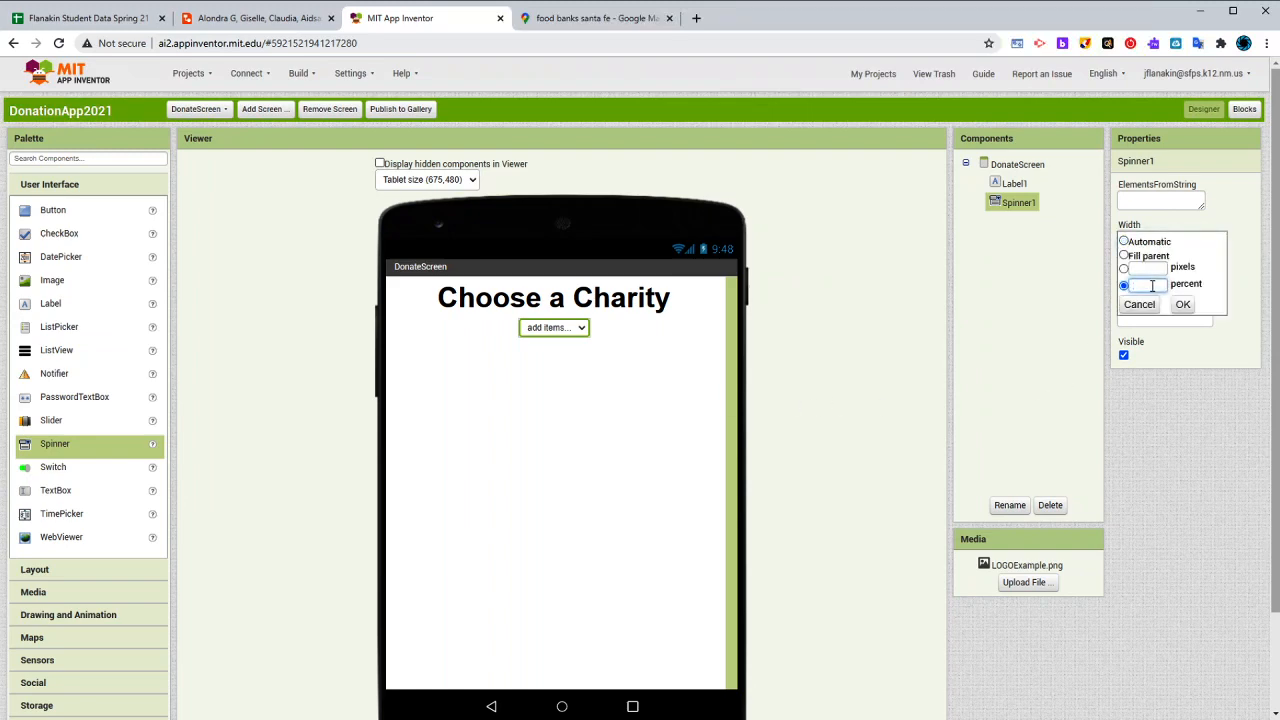
{"action": "type", "text": "50"}
{"action": "left_click", "coordinate": [1183, 305]}
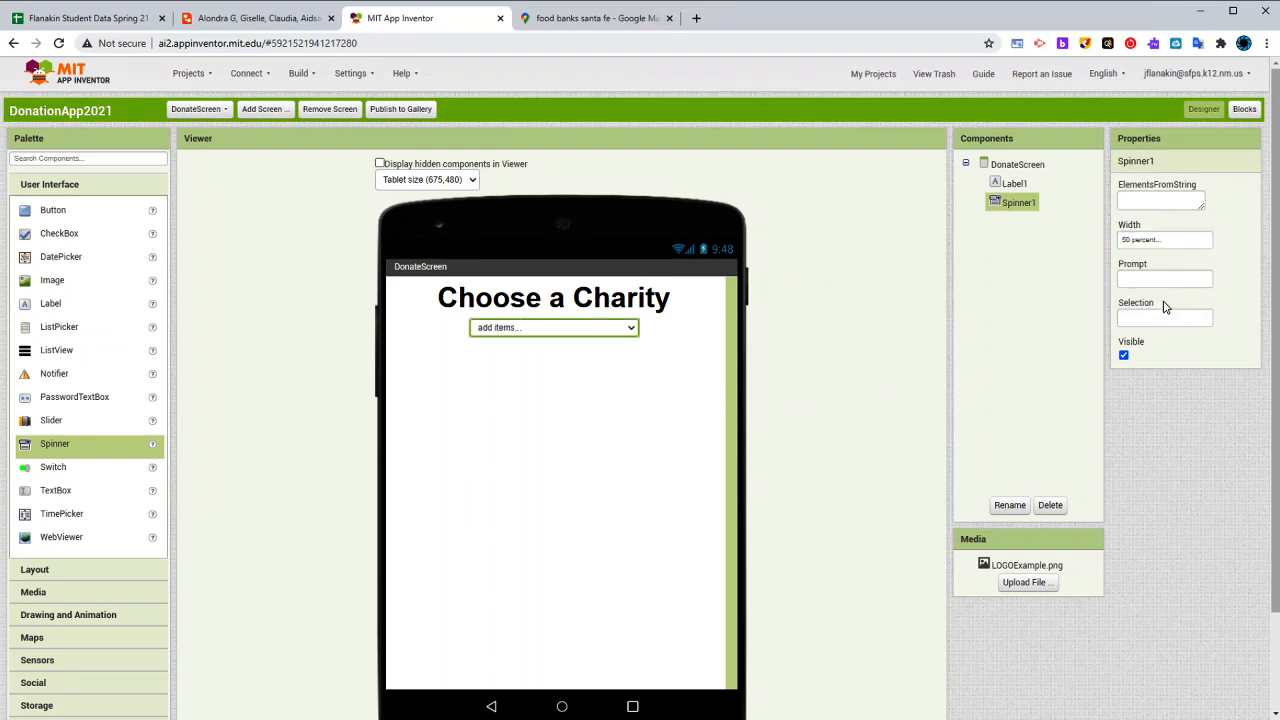
- Enlarge the spinner's ElementsFromString box and place the cursor in it for entering list items
{"action": "left_click", "coordinate": [1161, 279]}
{"action": "left_click", "coordinate": [501, 280]}
{"action": "left_click", "coordinate": [563, 330]}
{"action": "left_click_drag", "start_coordinate": [1203, 206], "coordinate": [1239, 299]}
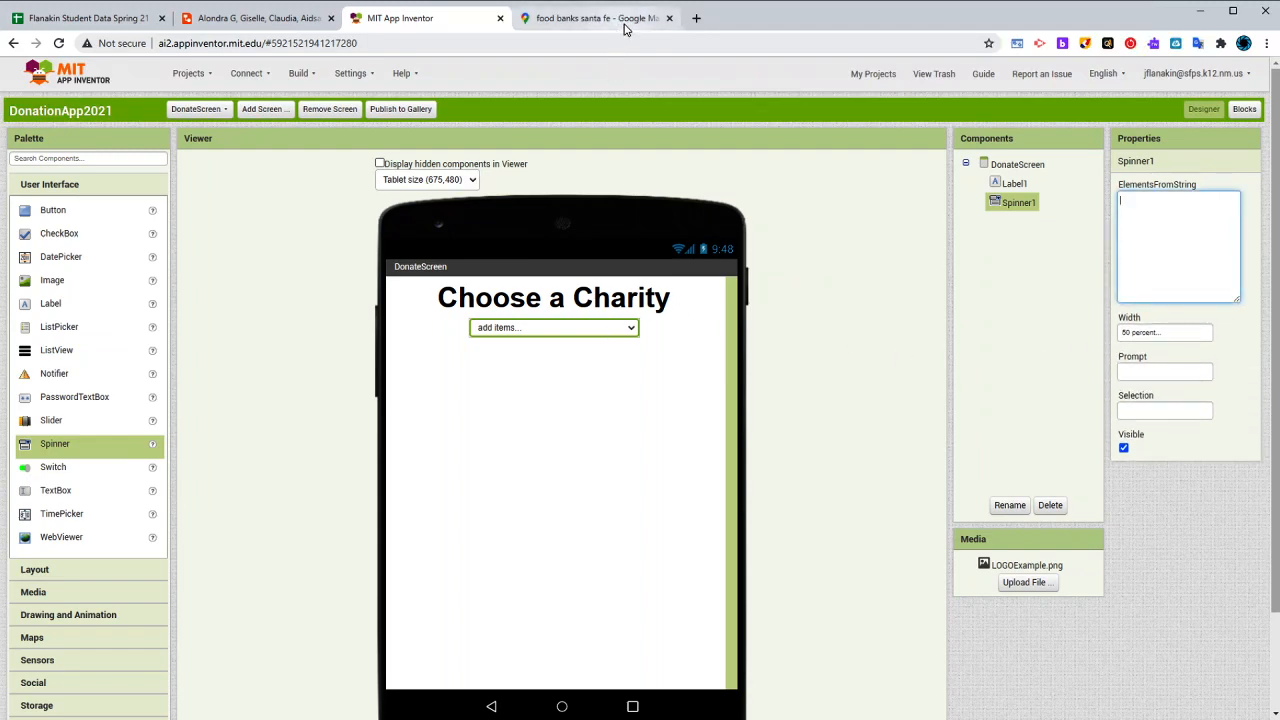
{"action": "type", "text": "santa"}
- Search the web for "santa fe charities" in a new tab and open the Santa Fe, NM Nonprofits and Charities result separately
{"action": "left_click", "coordinate": [696, 17]}
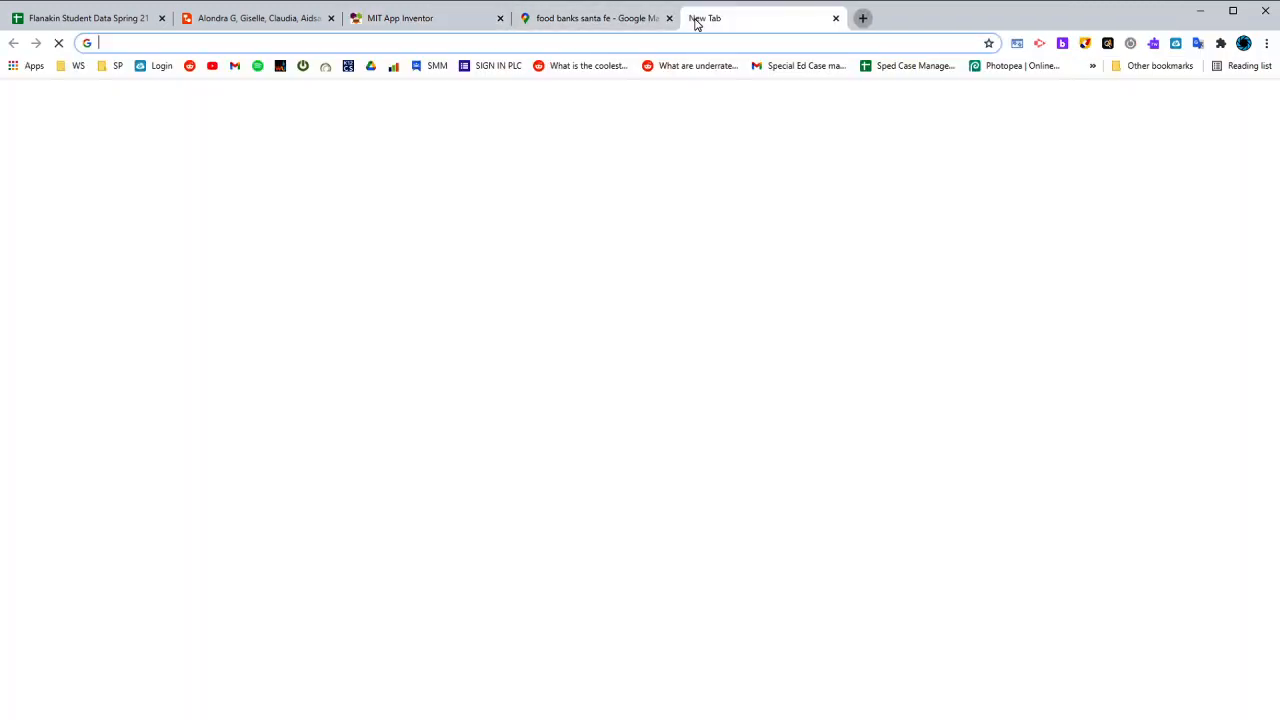
{"action": "type", "text": "santa fe charities"}
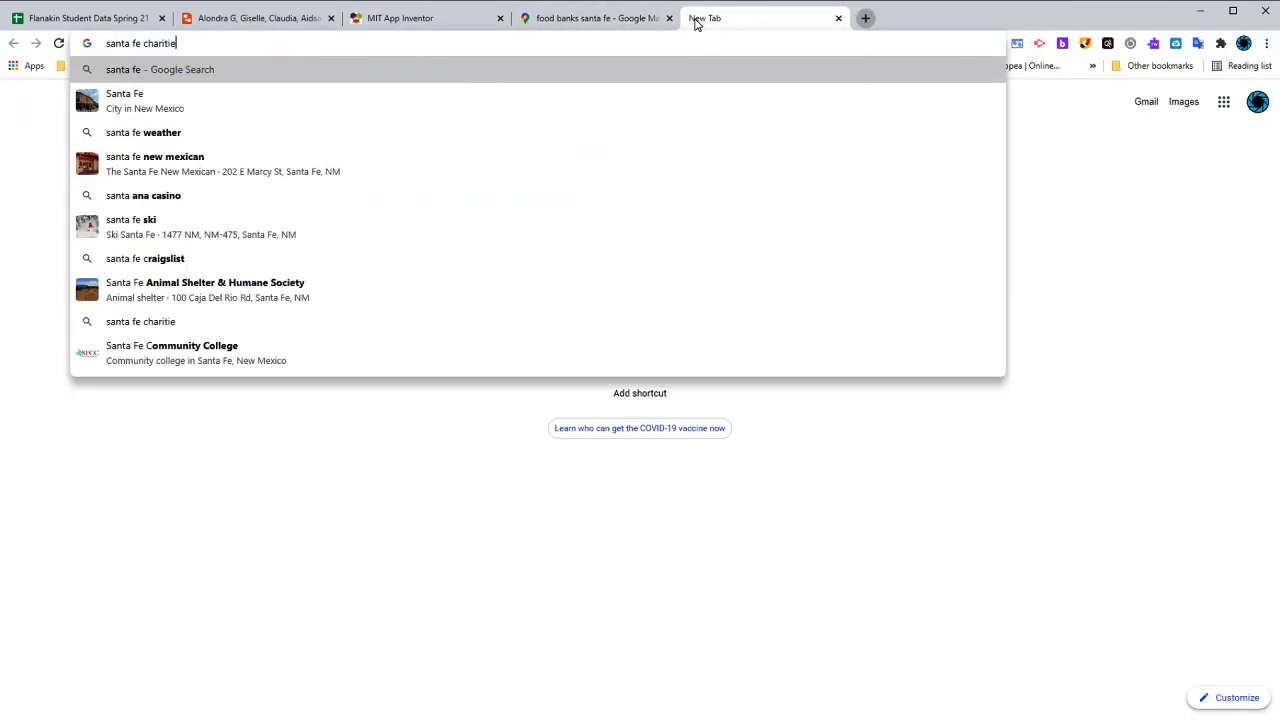
{"action": "key", "text": "Return"}
{"action": "scroll", "coordinate": [331, 409], "scroll_direction": "down", "scroll_amount": 6}
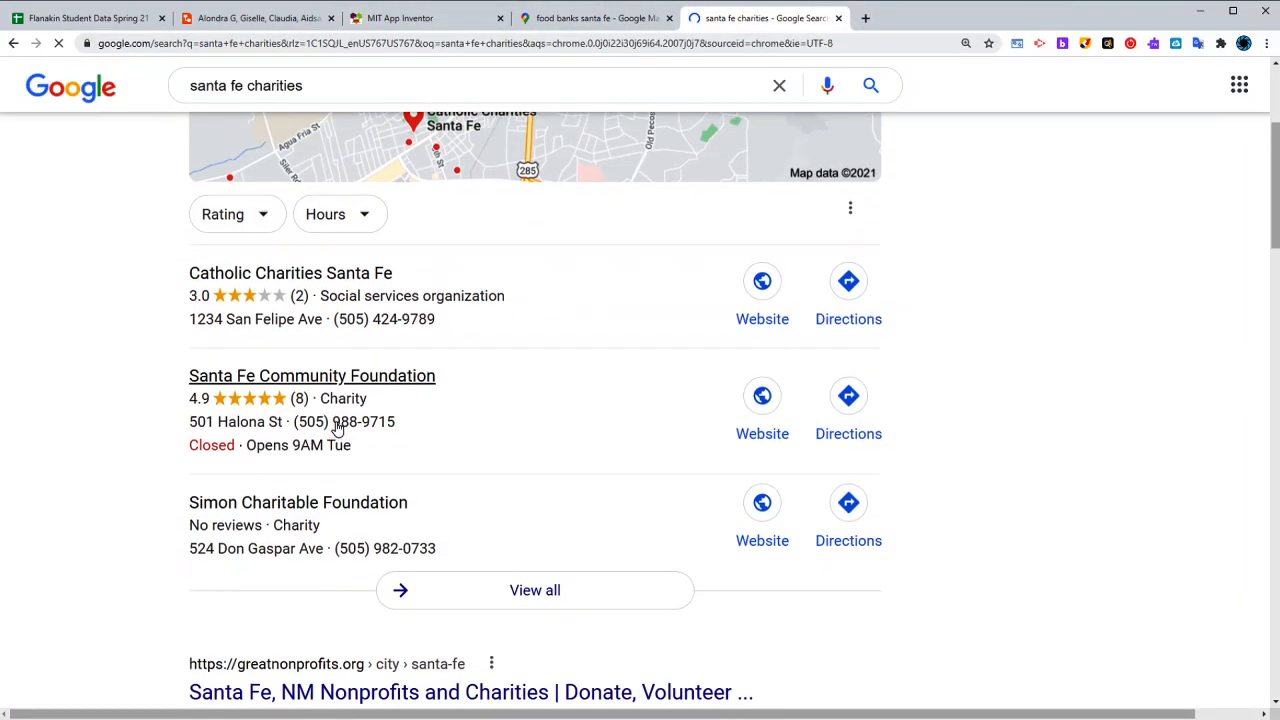
{"action": "middle_click", "coordinate": [454, 408]}
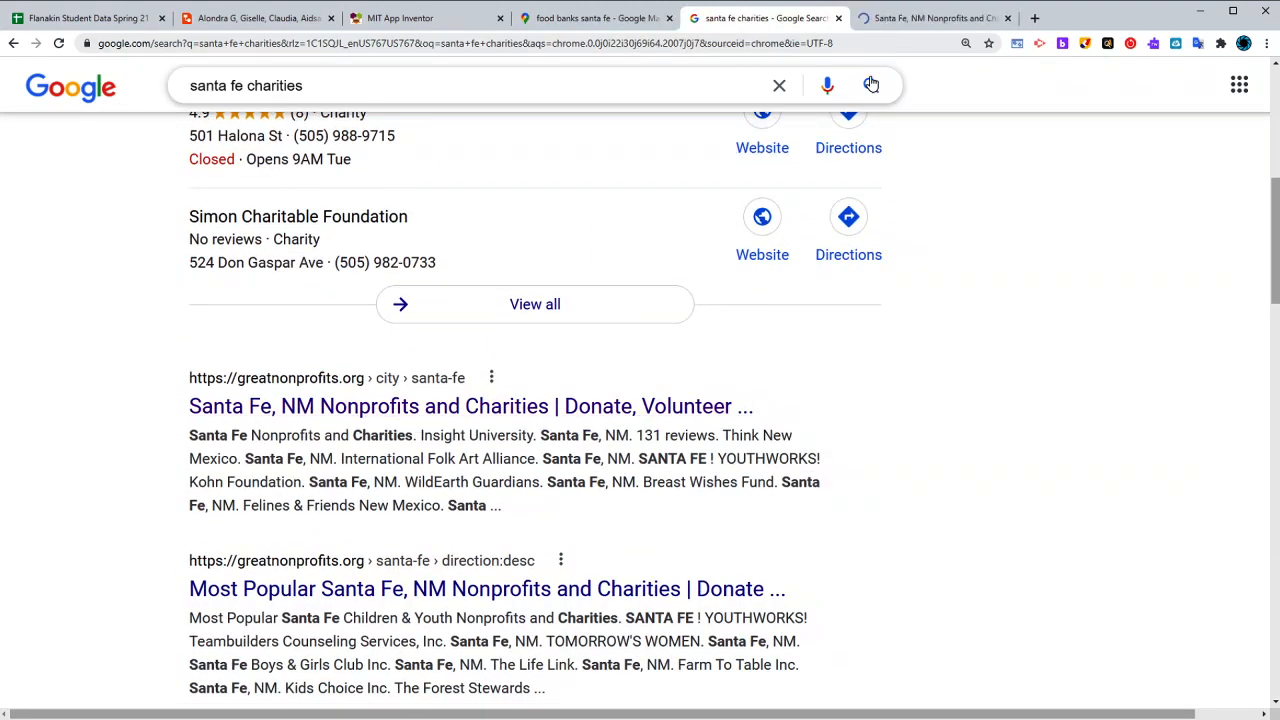
- Look through the Santa Fe Nonprofits and Charities listing on GreatNonprofits for charity names
{"action": "left_click", "coordinate": [895, 24]}
{"action": "scroll", "coordinate": [598, 398], "scroll_direction": "down", "scroll_amount": 4}
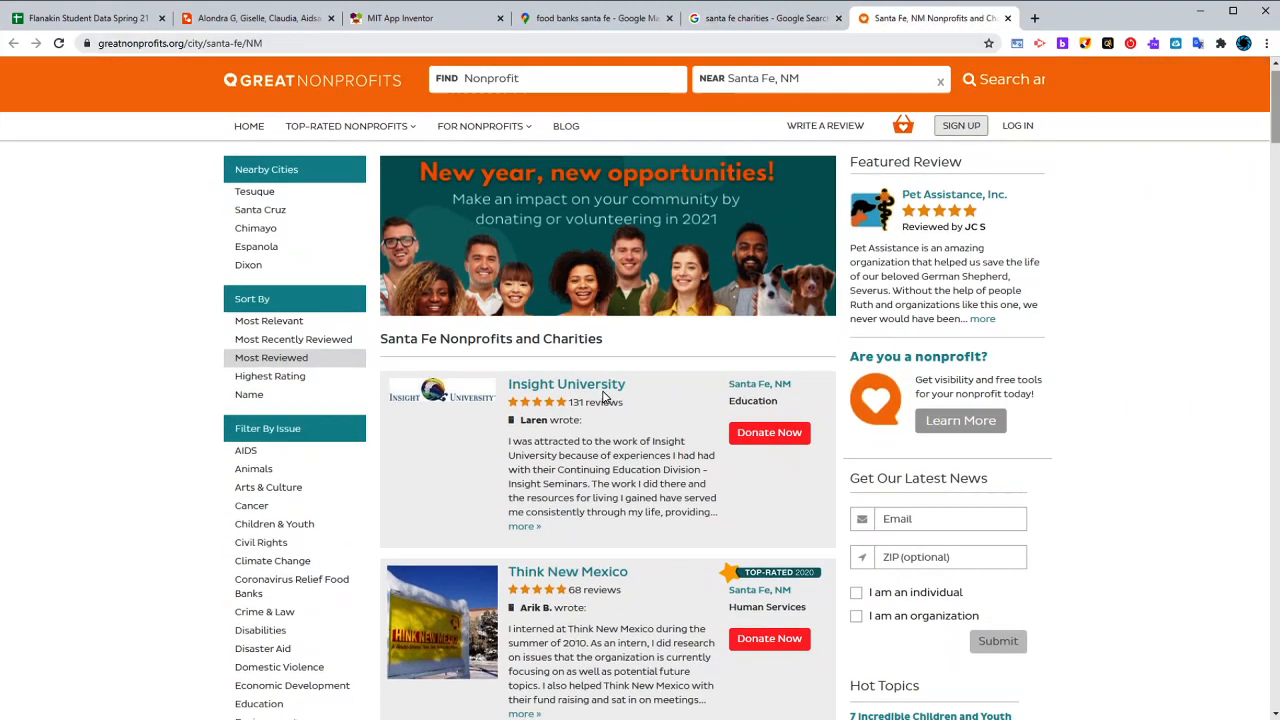
{"action": "scroll", "coordinate": [575, 490], "scroll_direction": "down", "scroll_amount": 3}
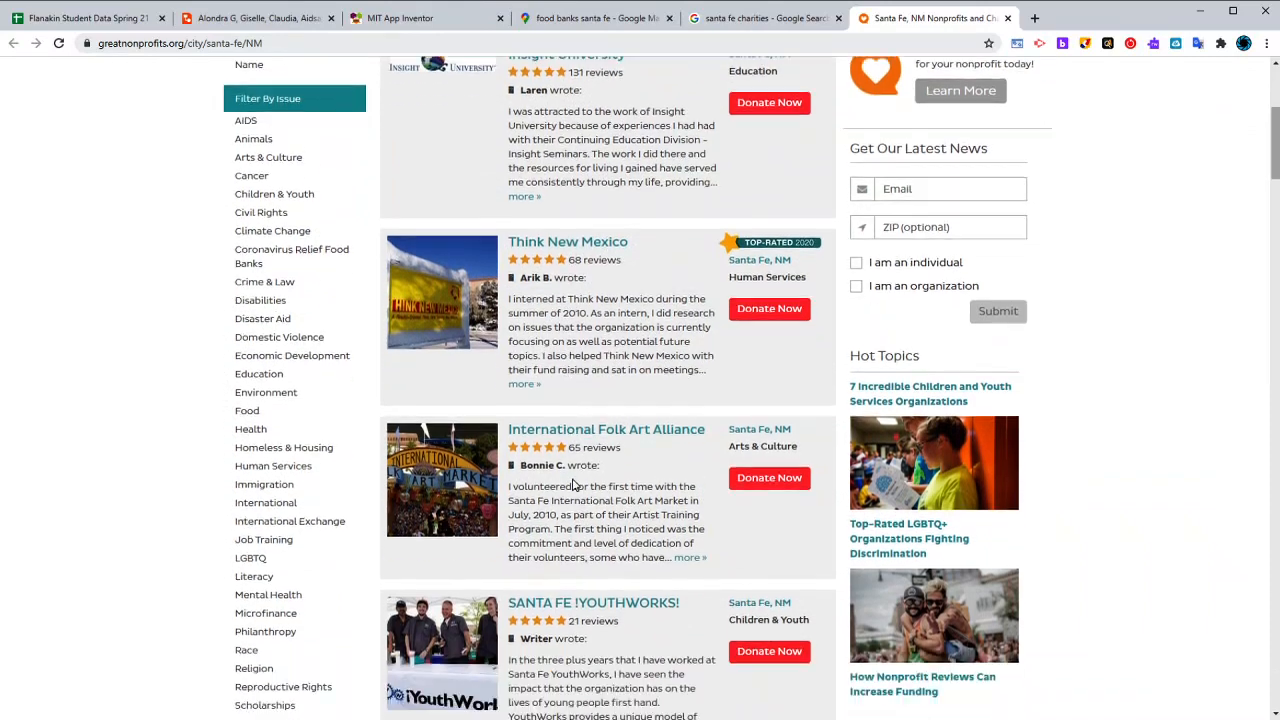
{"action": "scroll", "coordinate": [604, 398], "scroll_direction": "up", "scroll_amount": 4}
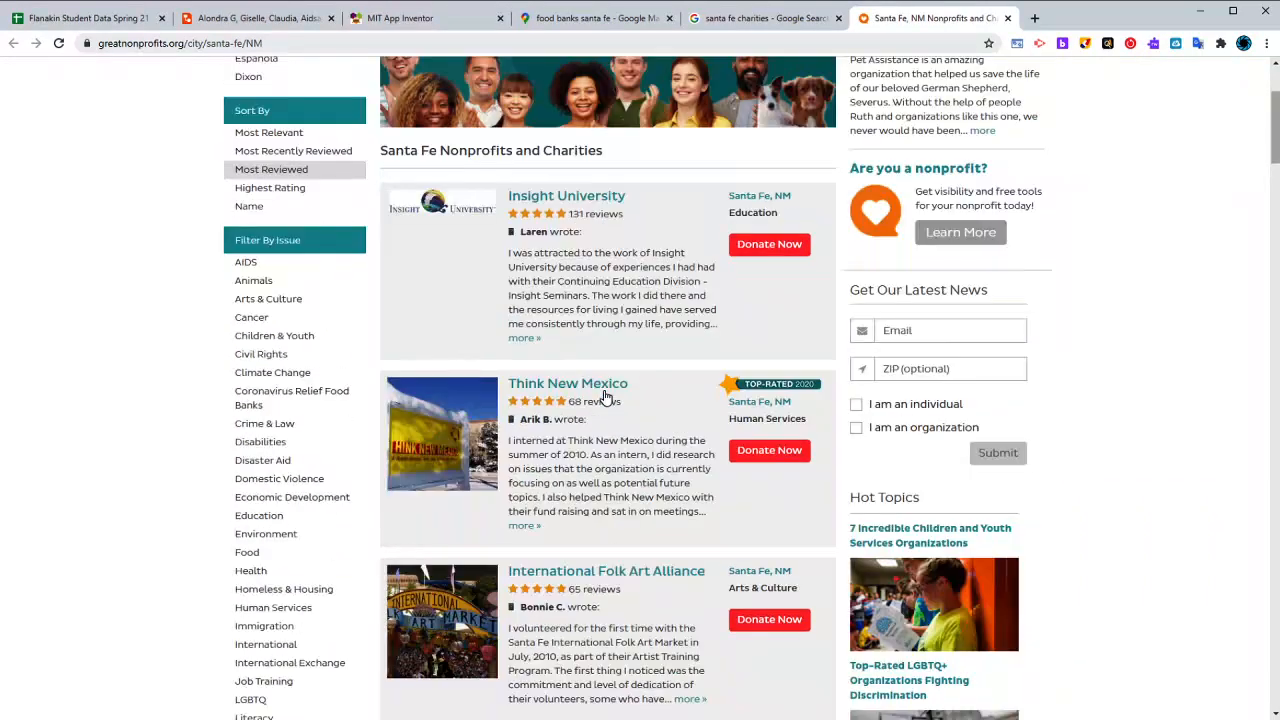
{"action": "scroll", "coordinate": [600, 560], "scroll_direction": "down", "scroll_amount": 2}
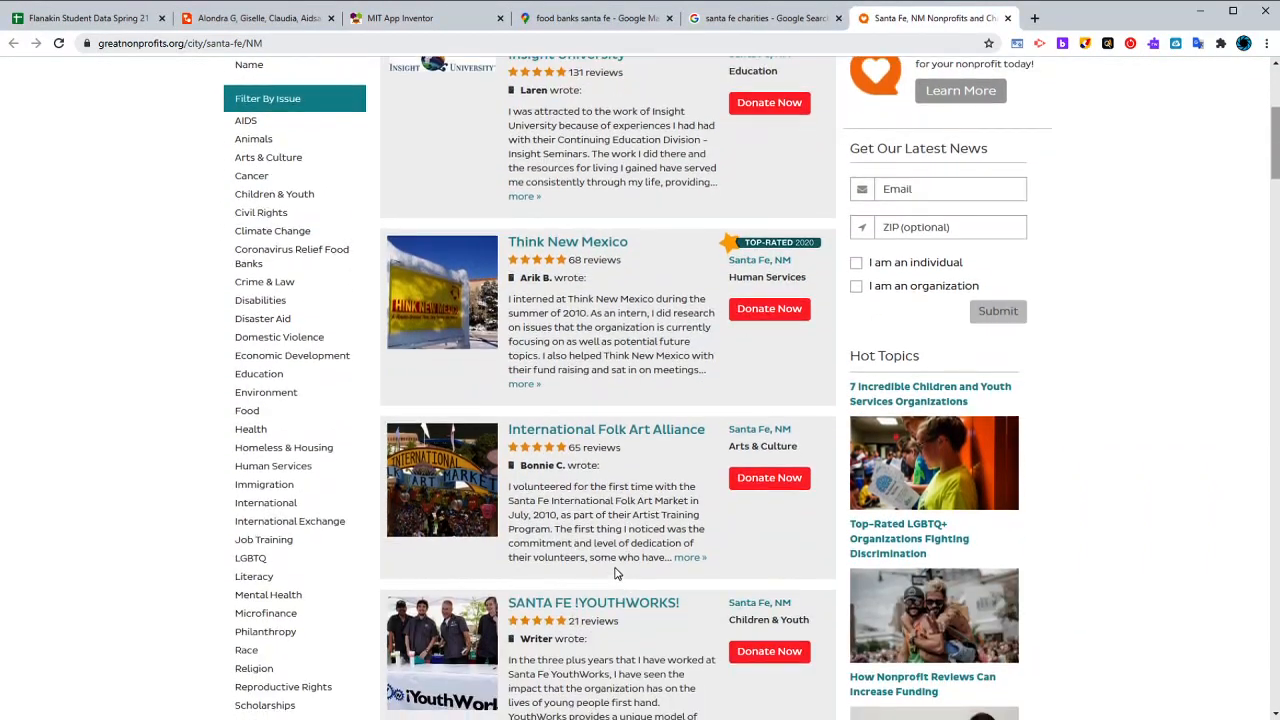
{"action": "scroll", "coordinate": [600, 560], "scroll_direction": "up", "scroll_amount": 2}
- Replace the spinner's ElementsFromString in App Inventor with the charities "Insight, Youthworks, Think New Mexico" and try the spinner in the viewer
{"action": "left_click", "coordinate": [443, 24]}
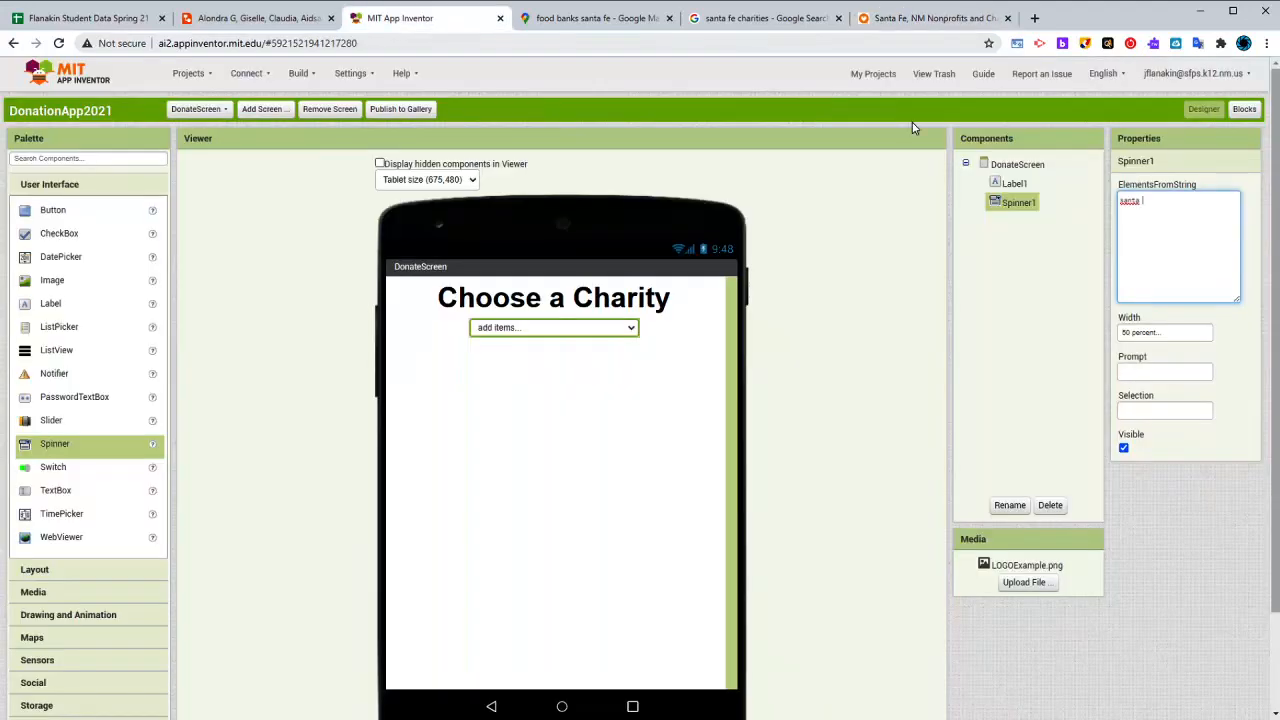
{"action": "double_click", "coordinate": [1183, 209]}
{"action": "type", "text": "Insight, Youthworks,"}
{"action": "left_click", "coordinate": [955, 22]}
{"action": "scroll", "coordinate": [567, 377], "scroll_direction": "down", "scroll_amount": 1}
{"action": "scroll", "coordinate": [567, 377], "scroll_direction": "down", "scroll_amount": 2}
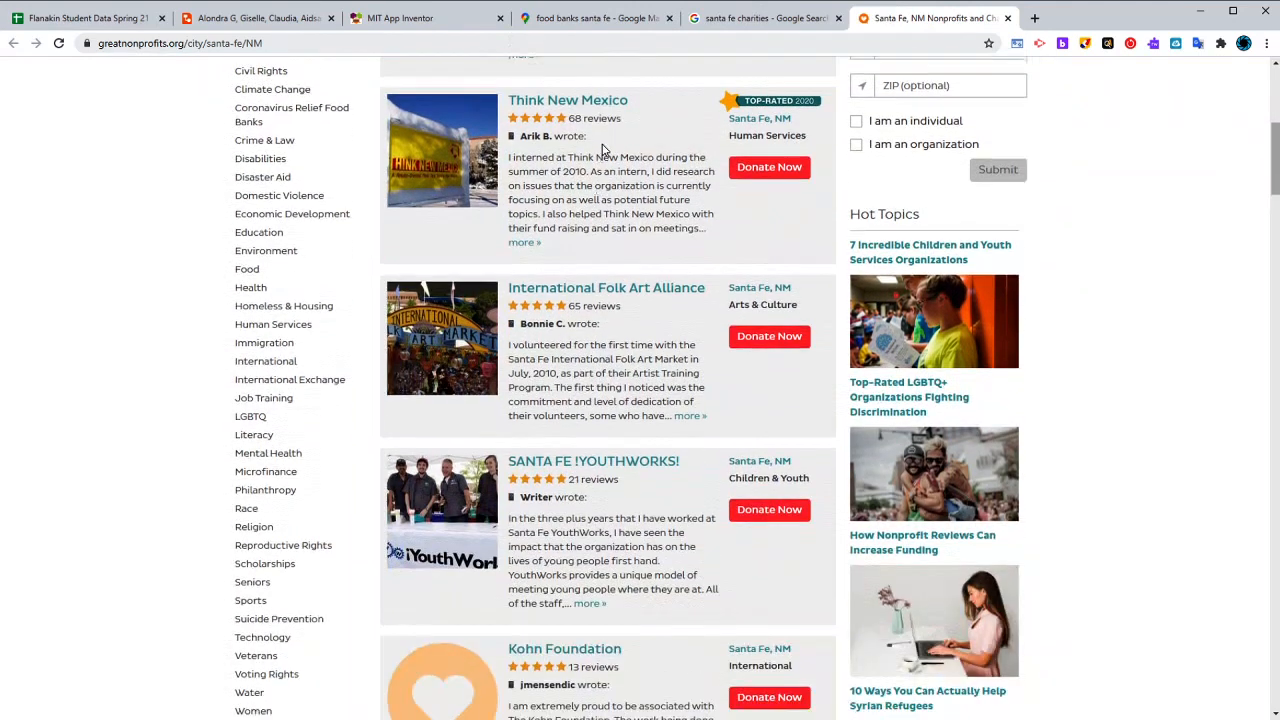
{"action": "left_click", "coordinate": [405, 22]}
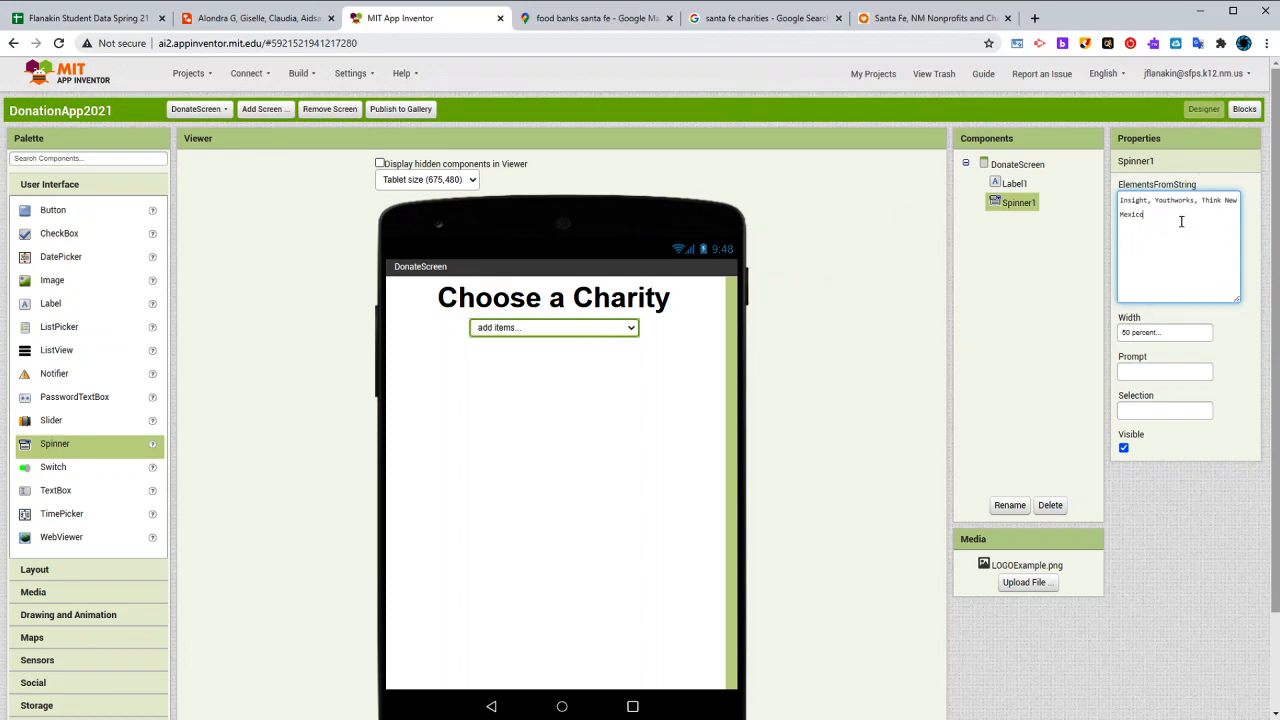
{"action": "left_click", "coordinate": [696, 403]}
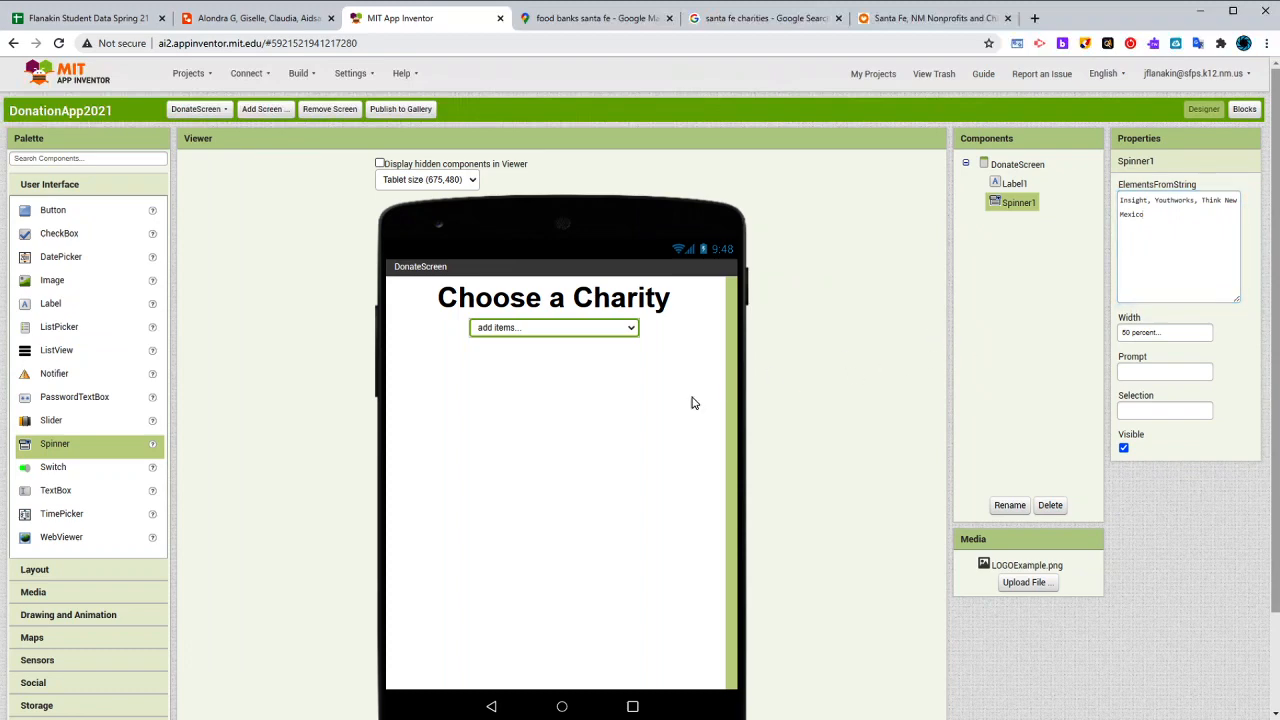
{"action": "left_click", "coordinate": [605, 337]}
{"action": "left_click", "coordinate": [609, 366]}
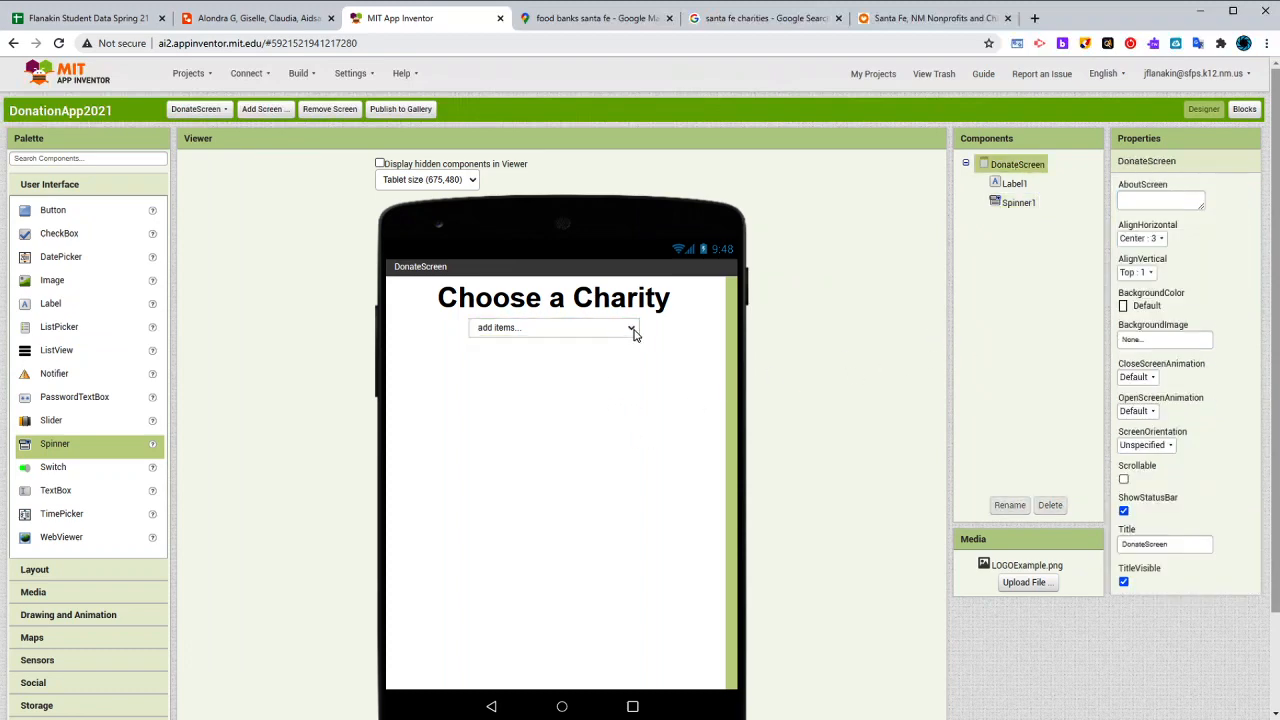
{"action": "left_click", "coordinate": [634, 331]}
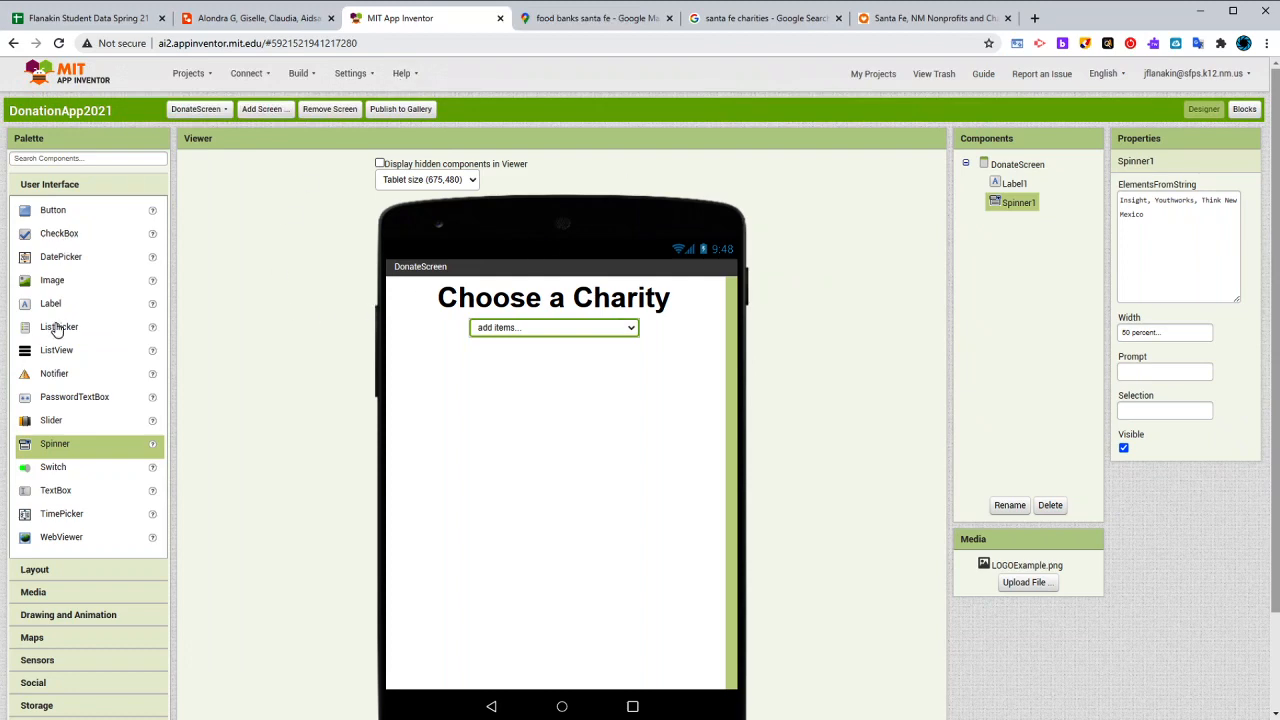
- Add a Label below the spinner with the text "How Much would you like to donate?"
{"action": "left_click_drag", "start_coordinate": [46, 304], "coordinate": [646, 449]}
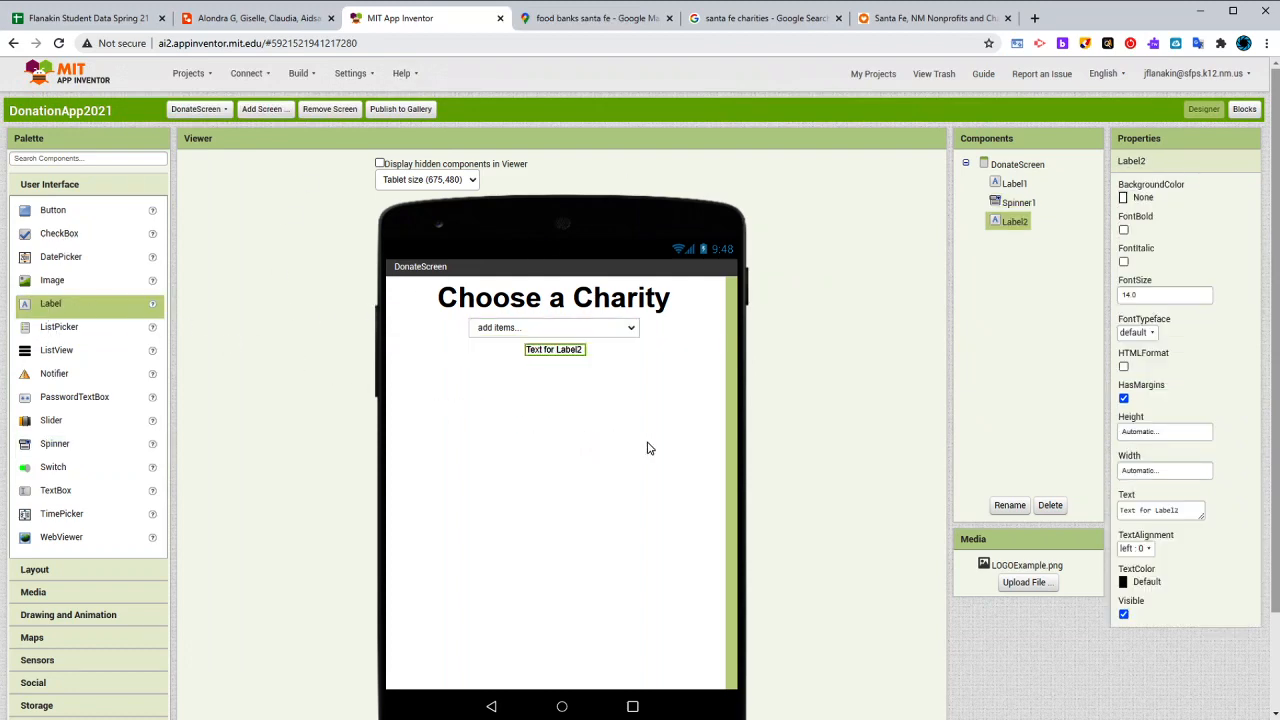
{"action": "triple_click", "coordinate": [1165, 510]}
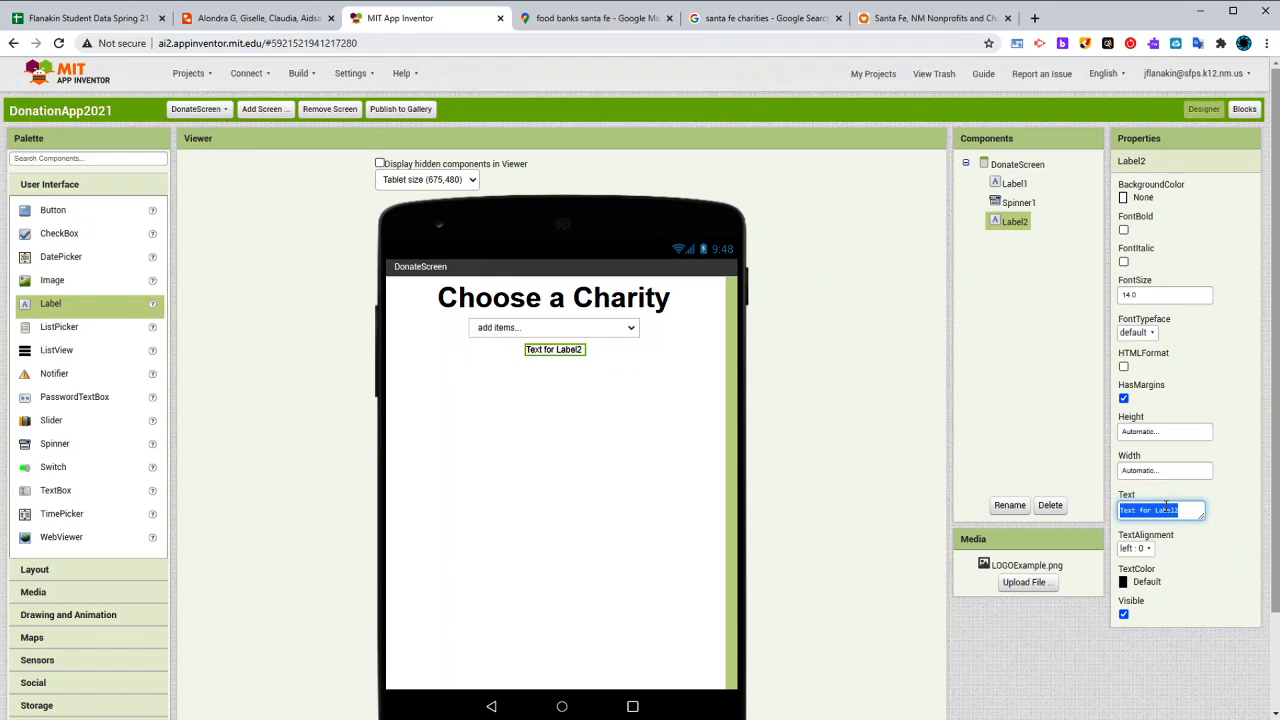
{"action": "type", "text": "c"}
{"action": "type", "text": "ow Mouch "}
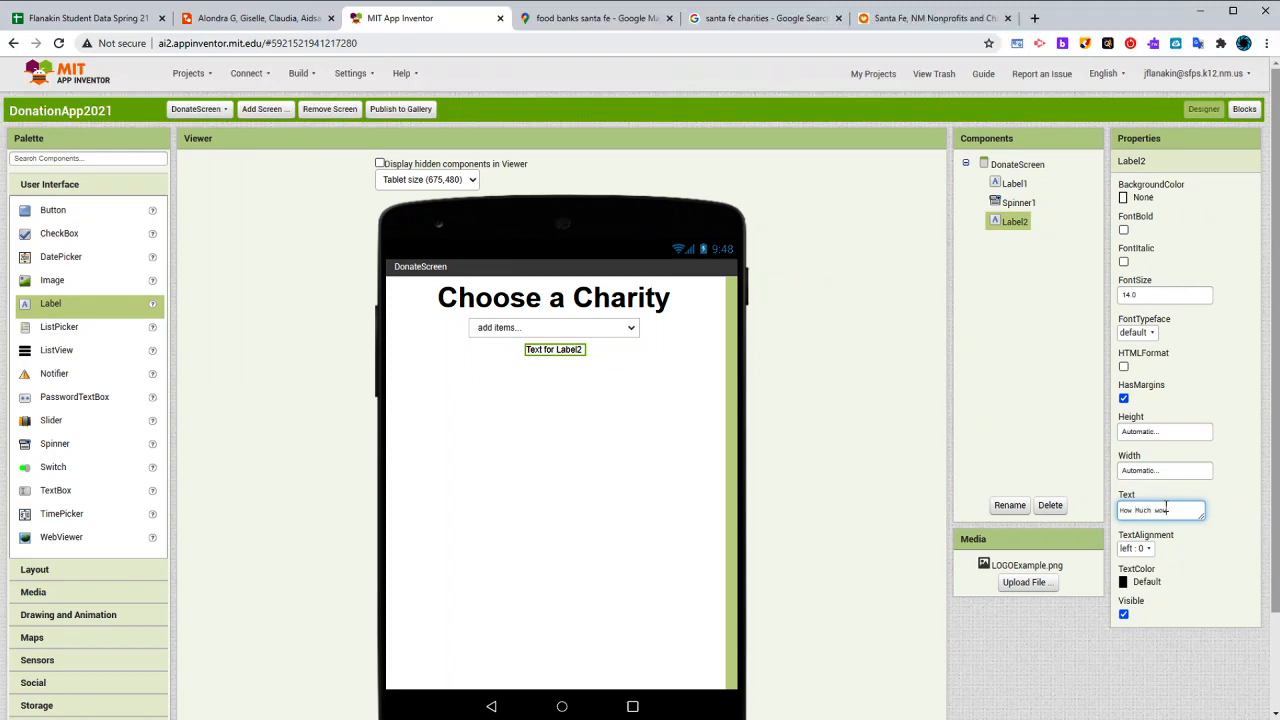
{"action": "type", "text": "would you like to donate?"}
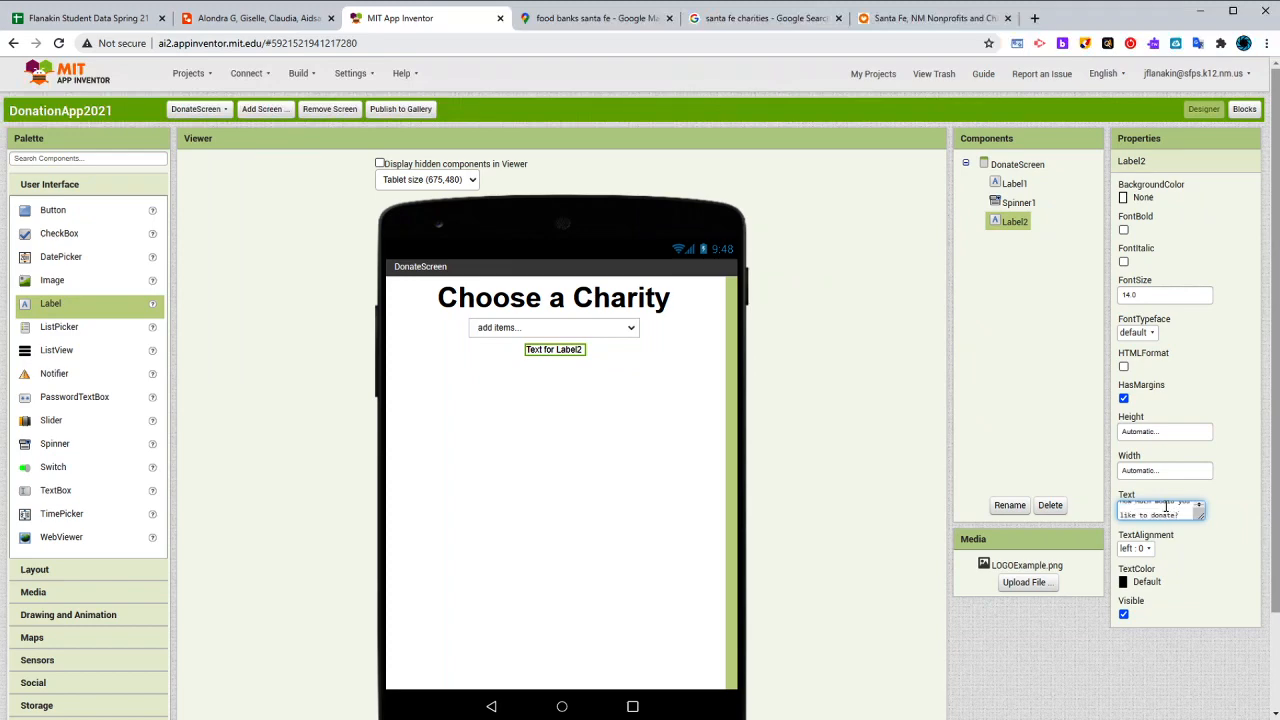
{"action": "left_click", "coordinate": [835, 512]}
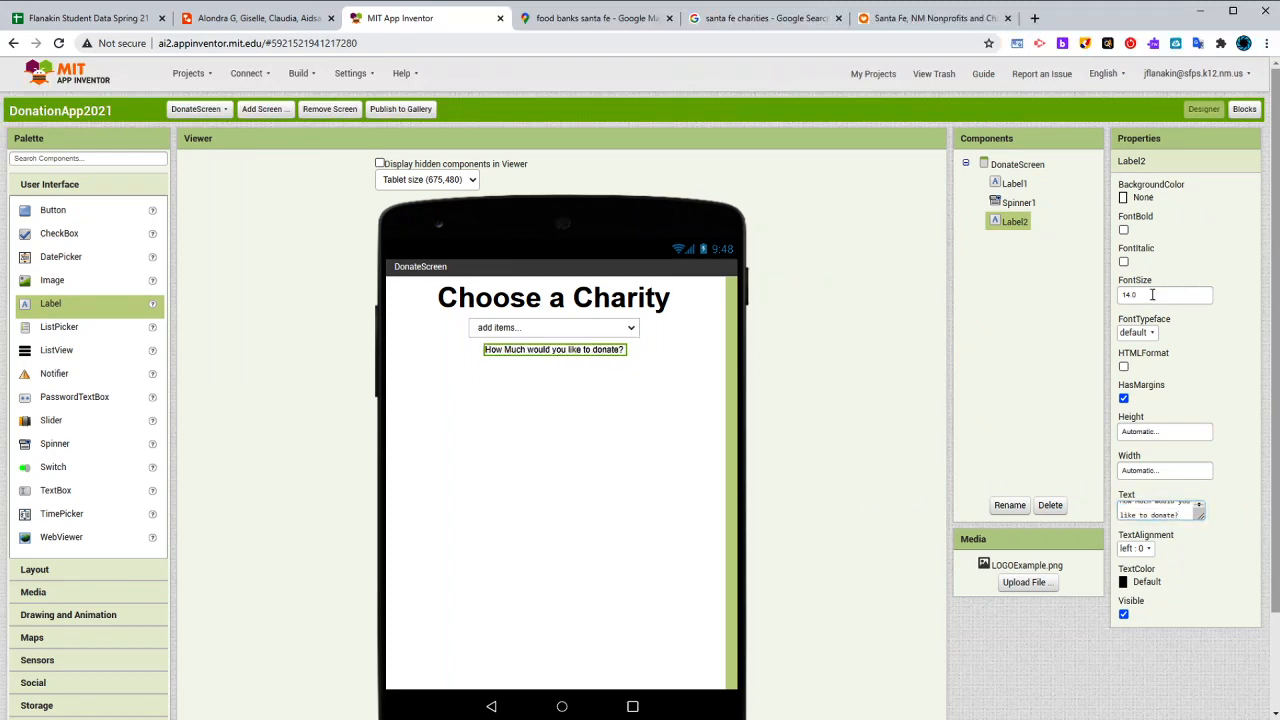
- Make the donation question label bold and set its font size to 25
{"action": "double_click", "coordinate": [1155, 293]}
{"action": "type", "text": "35"}
{"action": "key", "text": "Return"}
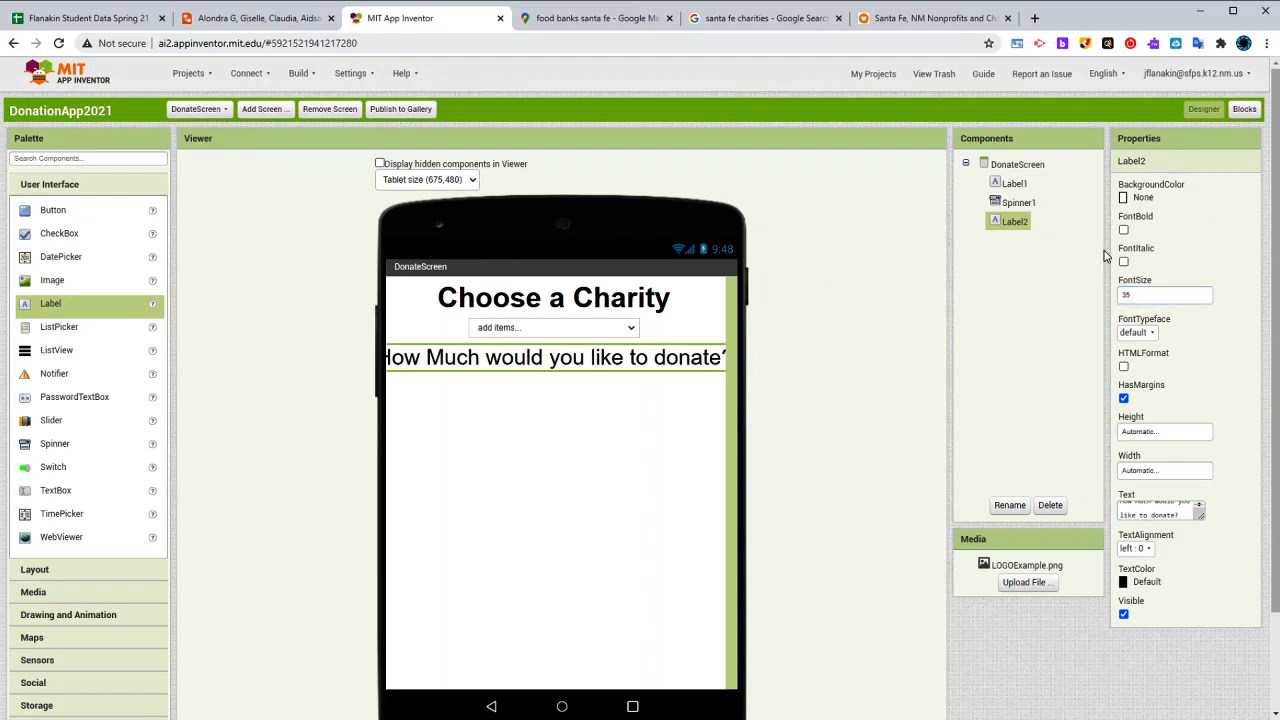
{"action": "left_click", "coordinate": [1123, 229]}
{"action": "double_click", "coordinate": [1156, 293]}
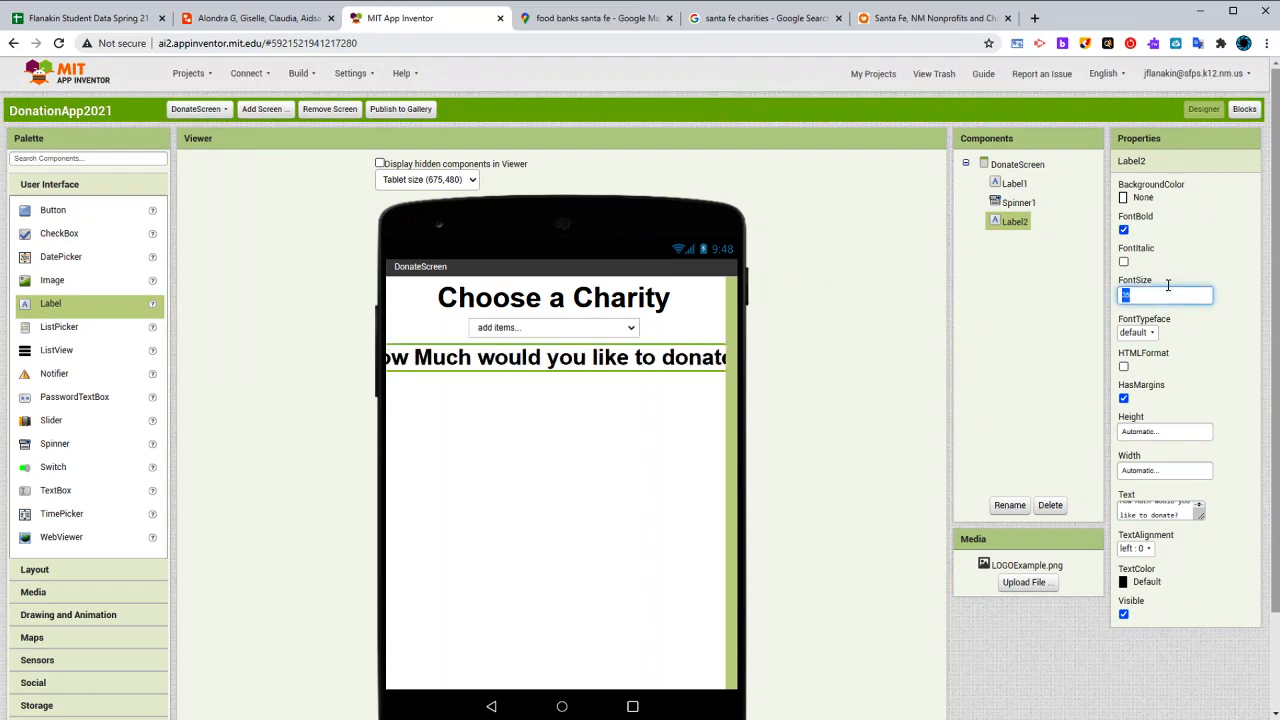
{"action": "type", "text": "25"}
{"action": "key", "text": "Return"}
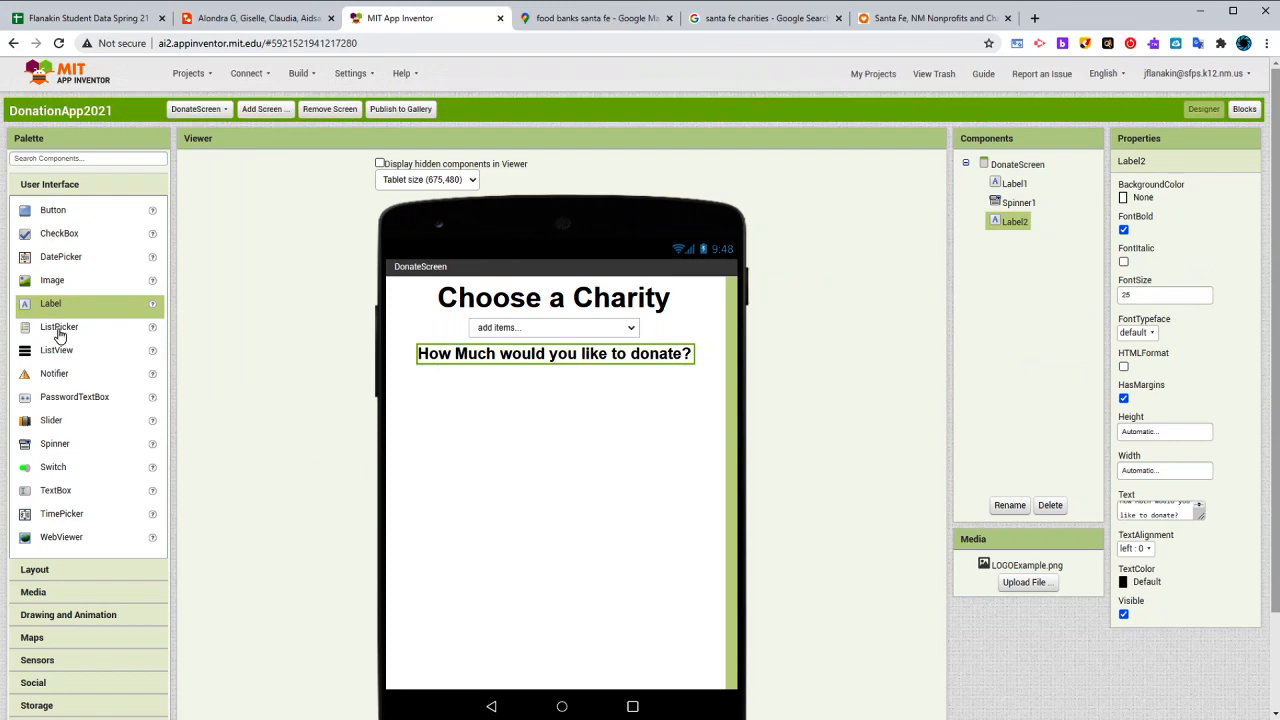
- Add a TextBox below the donation question label and restrict it to numbers only
{"action": "left_click_drag", "start_coordinate": [57, 490], "coordinate": [575, 408]}
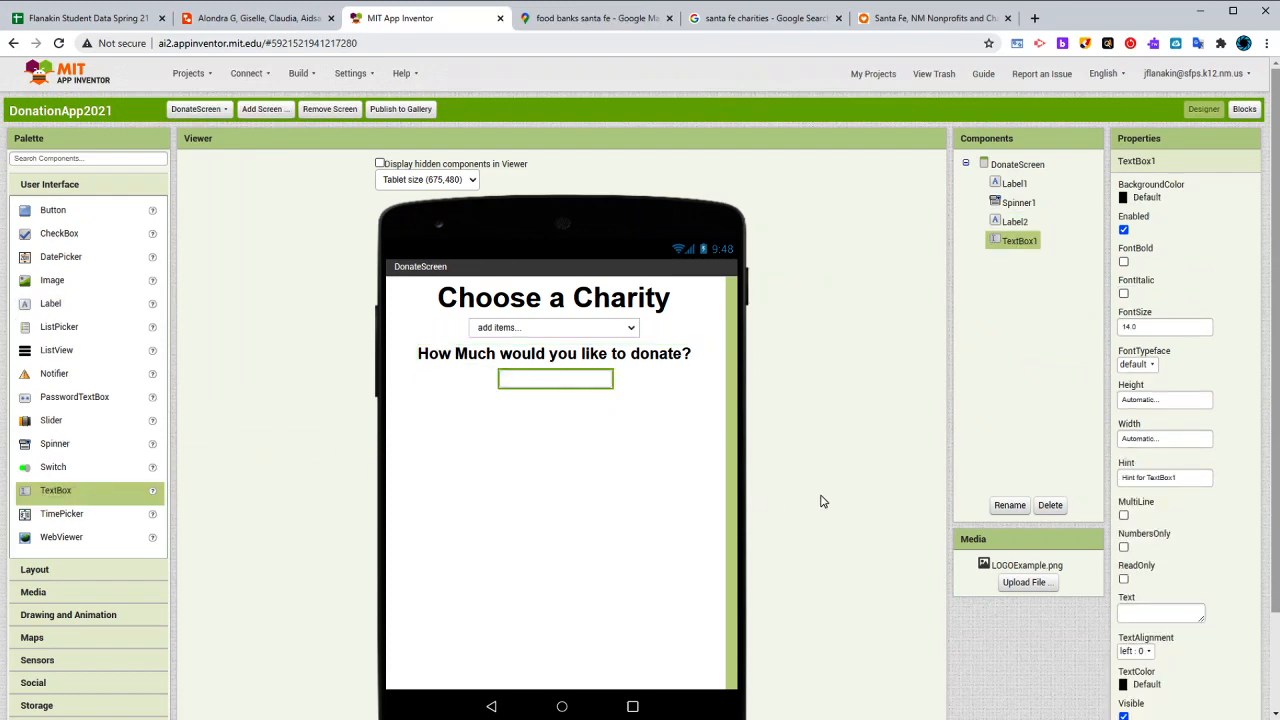
{"action": "left_click", "coordinate": [1124, 547]}
{"action": "left_click", "coordinate": [652, 377]}
{"action": "left_click", "coordinate": [586, 390]}
{"action": "scroll", "coordinate": [1152, 570], "scroll_direction": "down", "scroll_amount": 2}
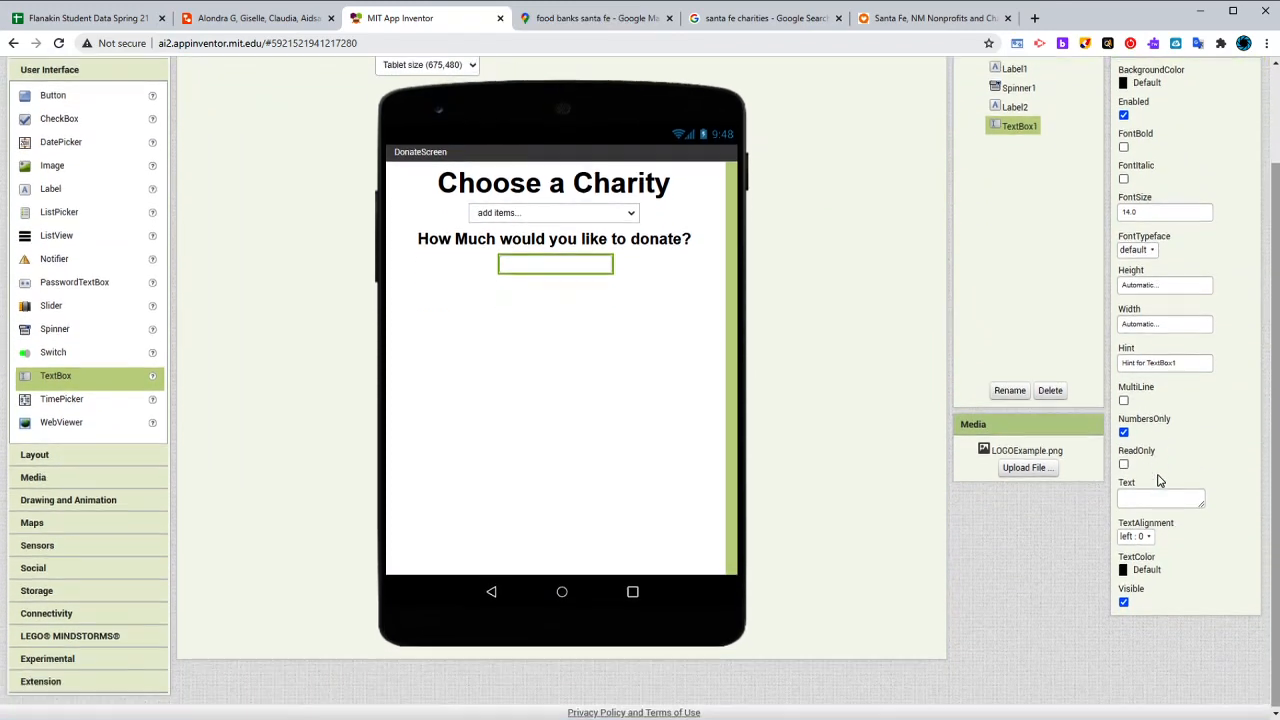
{"action": "scroll", "coordinate": [1158, 481], "scroll_direction": "up", "scroll_amount": 2}
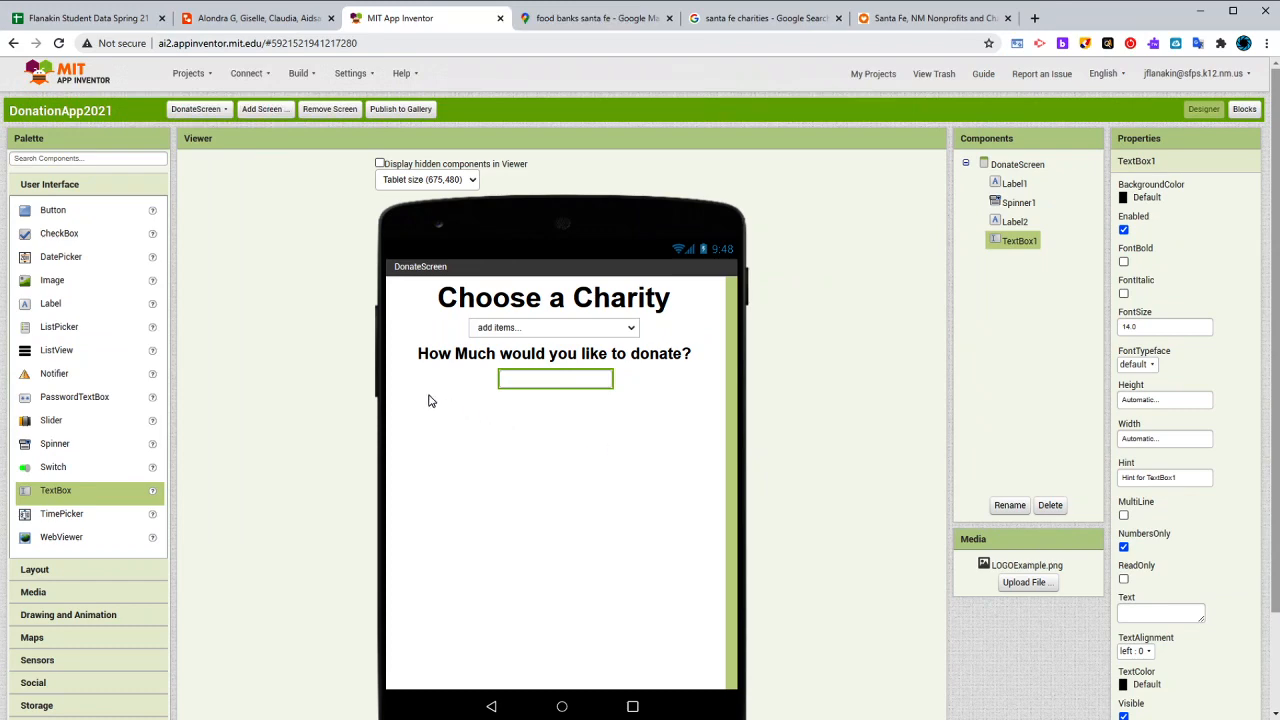
{"action": "left_click", "coordinate": [578, 334]}
{"action": "left_click", "coordinate": [565, 377]}
- Correct the donation question label's text to "How much would you like to donate?" with a lowercase m
{"action": "left_click", "coordinate": [569, 352]}
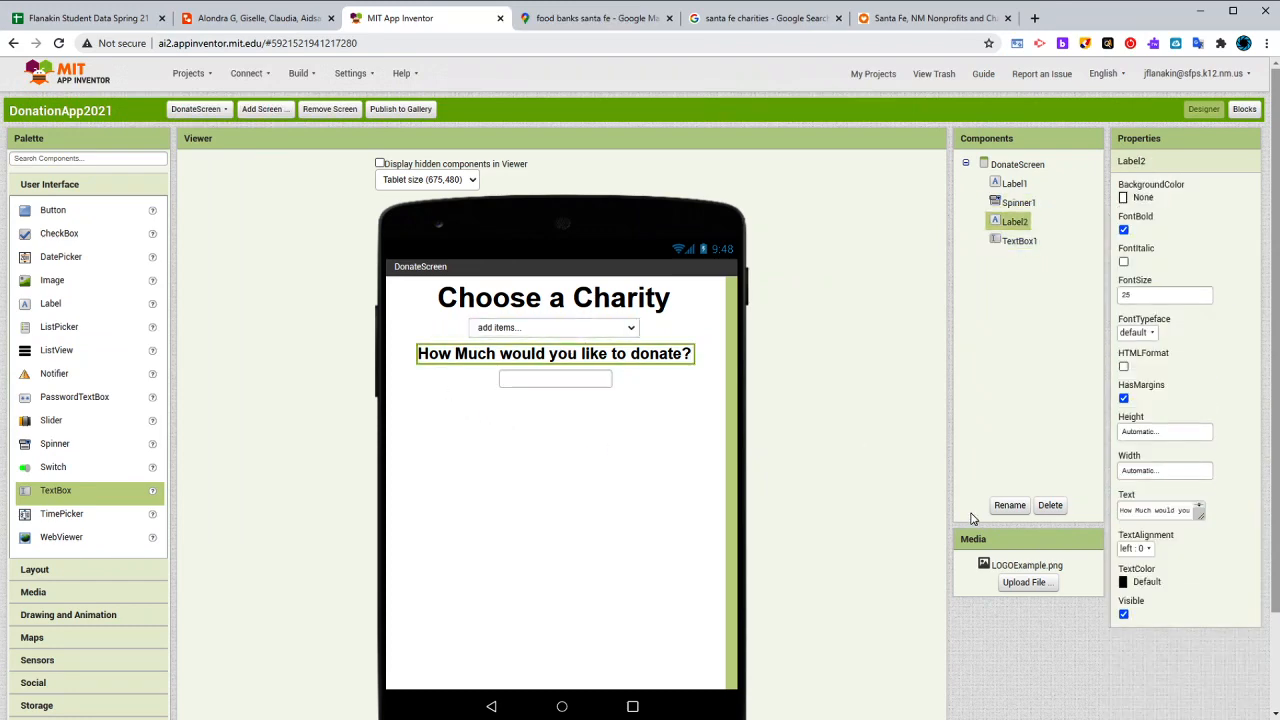
{"action": "left_click", "coordinate": [1140, 513]}
{"action": "key", "text": "BackSpace"}
{"action": "type", "text": "m"}
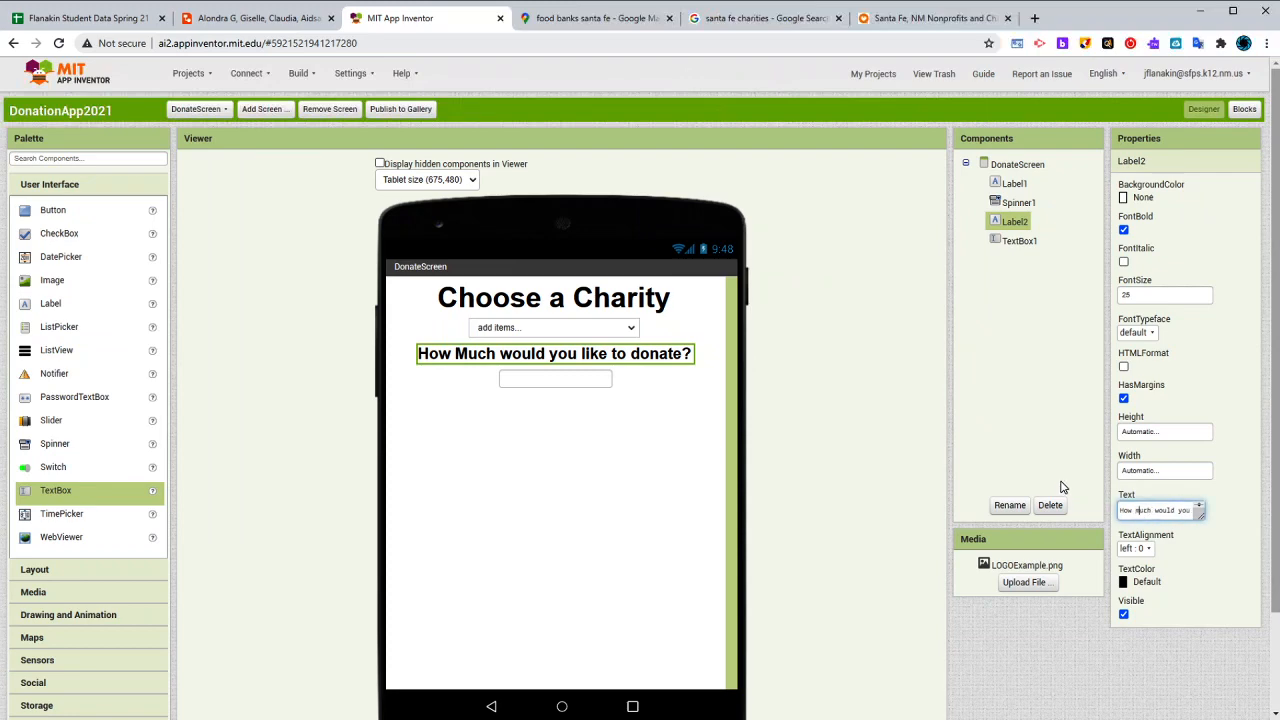
{"action": "left_click", "coordinate": [853, 420]}
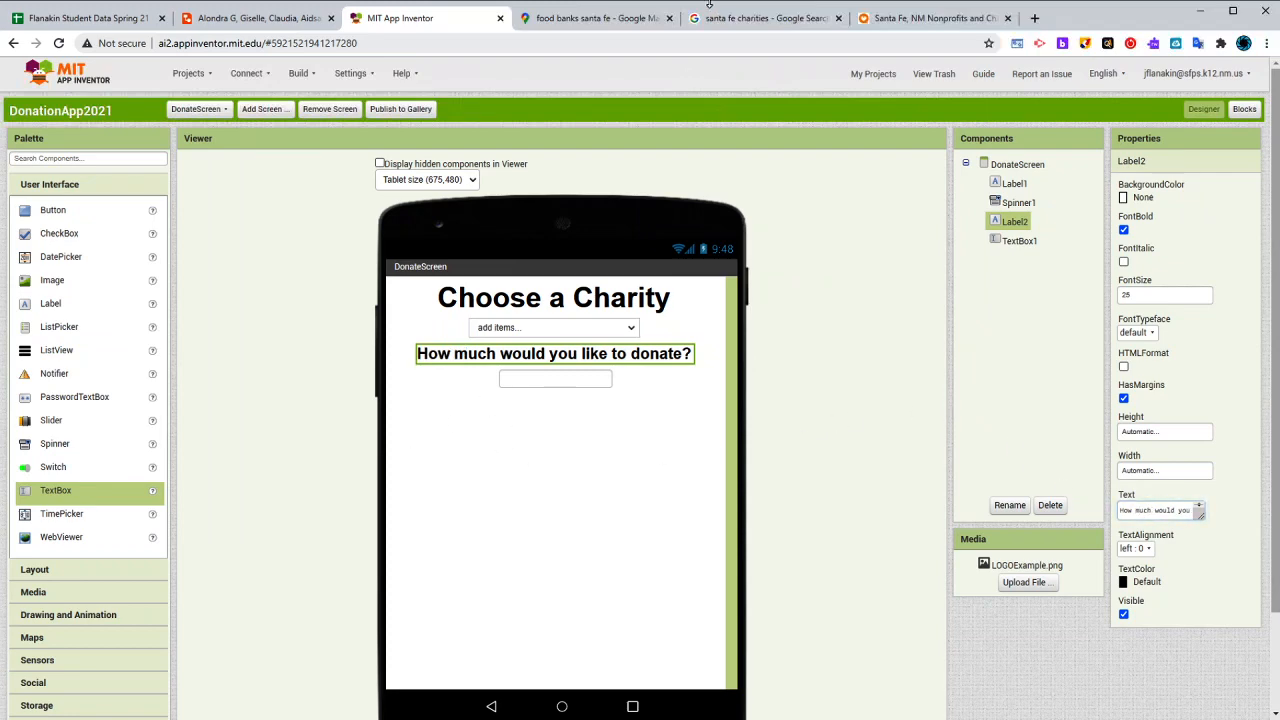
- Check the wireframe, then add a HorizontalArrangement spacer below the text box with a height of 5 percent
{"action": "left_click", "coordinate": [256, 18]}
{"action": "left_click", "coordinate": [395, 18]}
{"action": "left_click", "coordinate": [35, 568]}
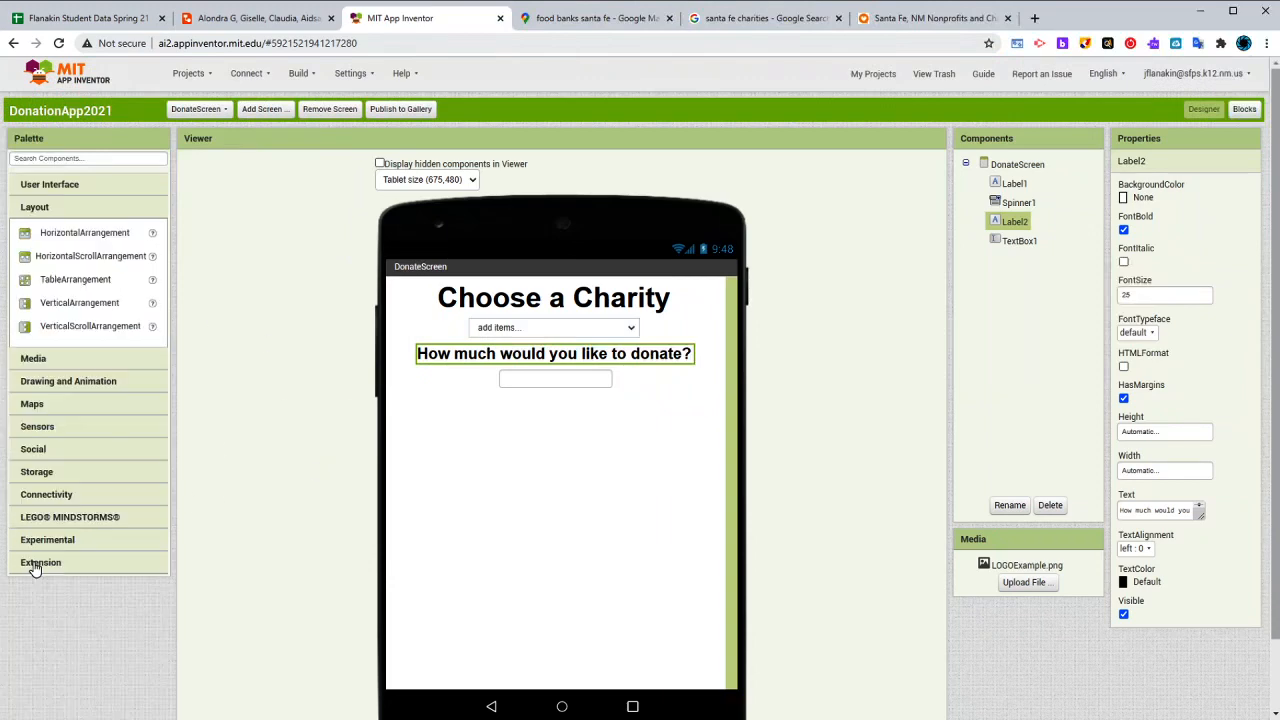
{"action": "left_click_drag", "start_coordinate": [85, 240], "coordinate": [680, 485]}
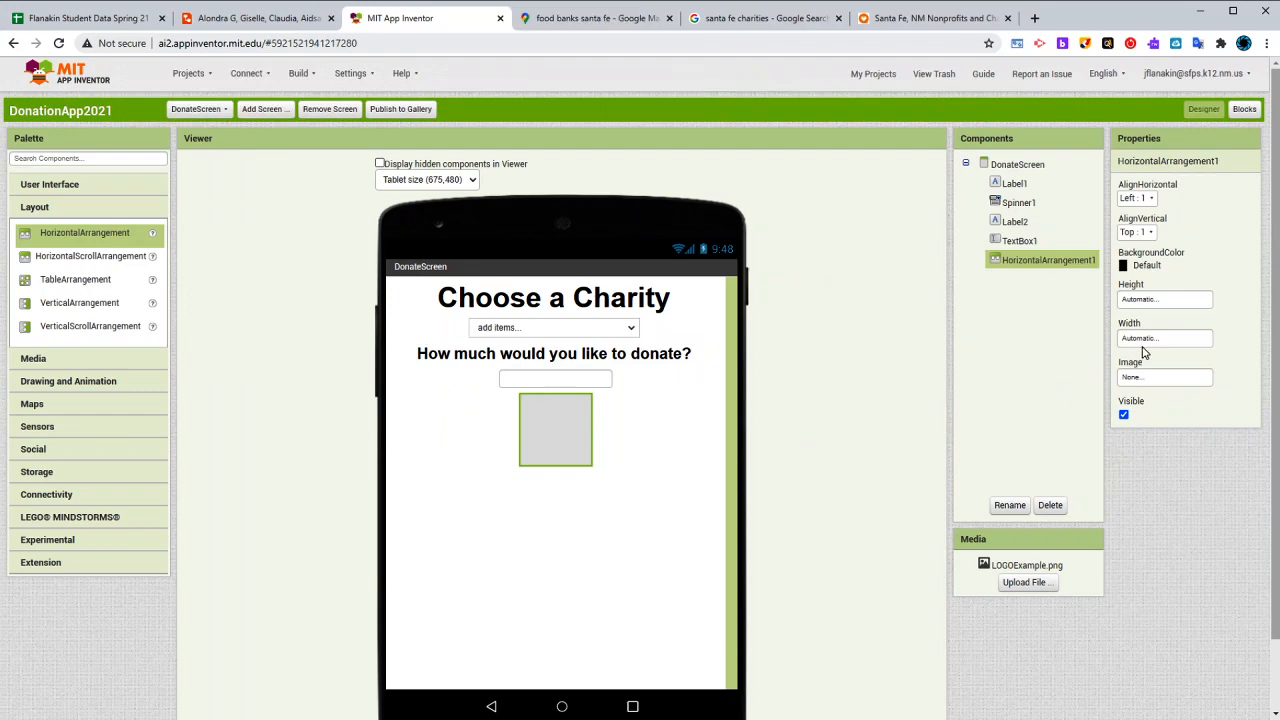
{"action": "left_click", "coordinate": [1168, 300]}
{"action": "left_click", "coordinate": [1156, 346]}
{"action": "type", "text": "5"}
{"action": "left_click", "coordinate": [1180, 364]}
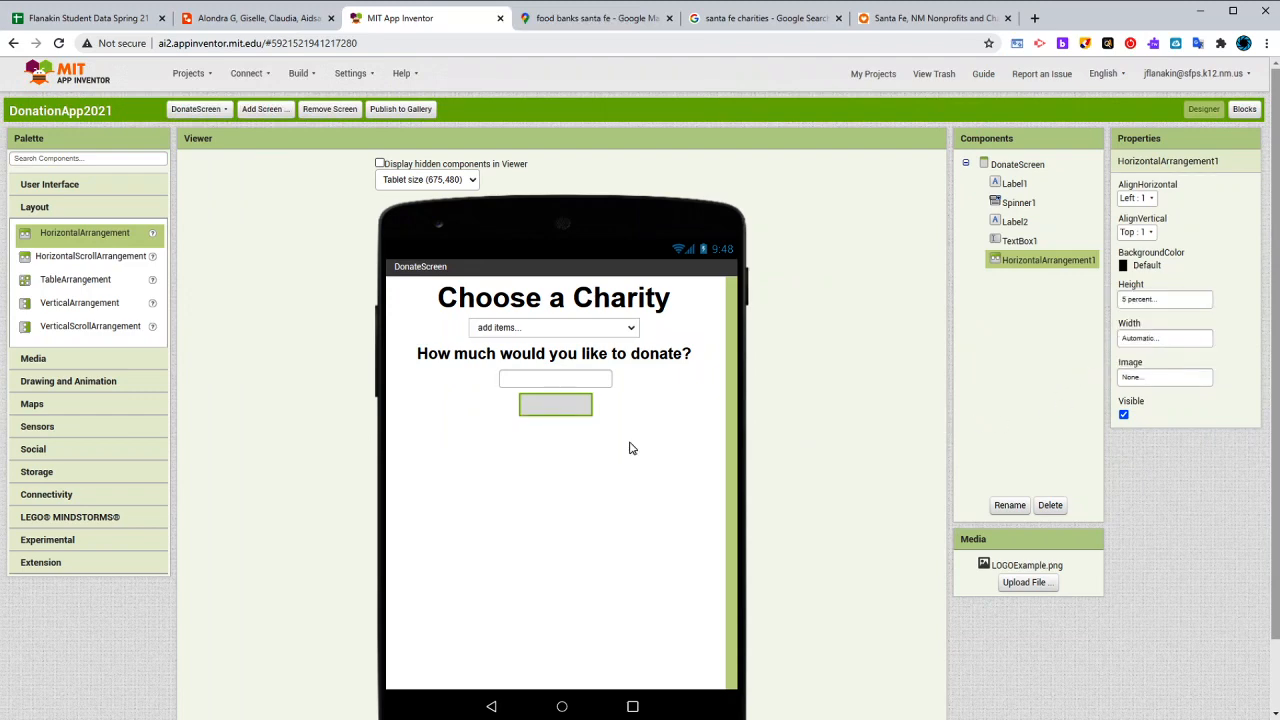
- Add a Label below the horizontal arrangement and start its text with "Input your"
{"action": "left_click", "coordinate": [95, 190]}
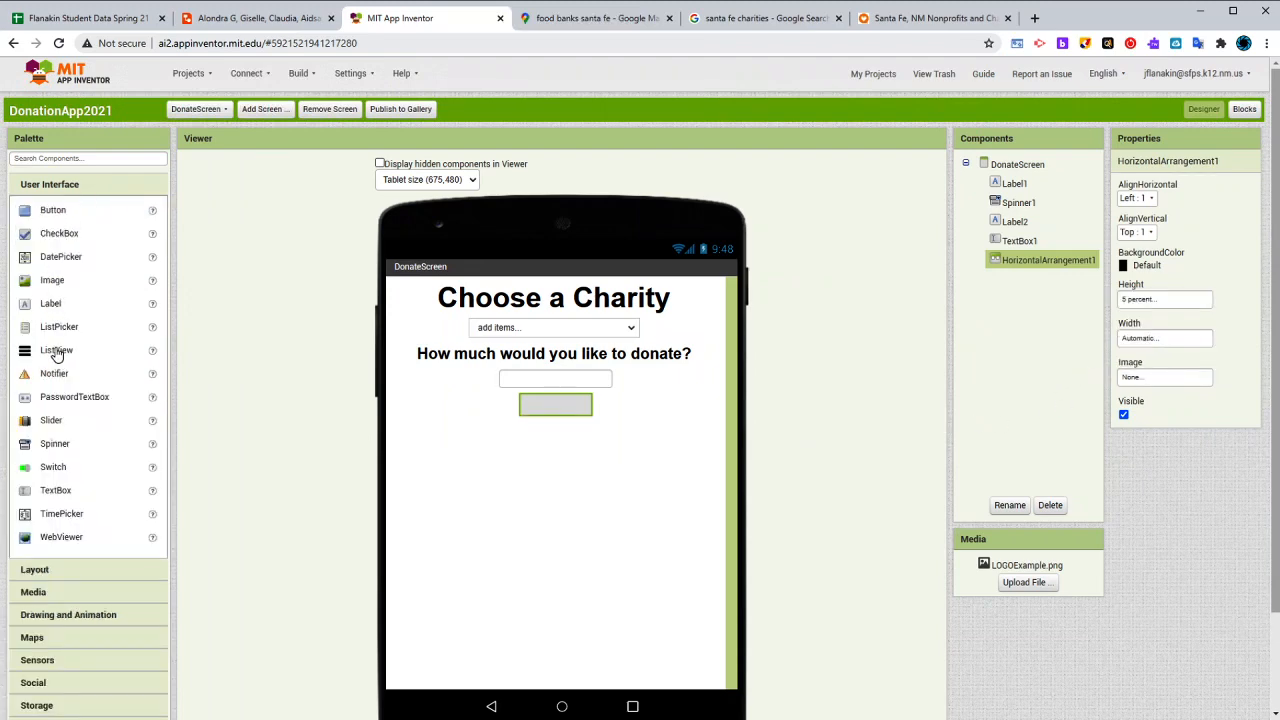
{"action": "left_click_drag", "start_coordinate": [48, 308], "coordinate": [620, 480]}
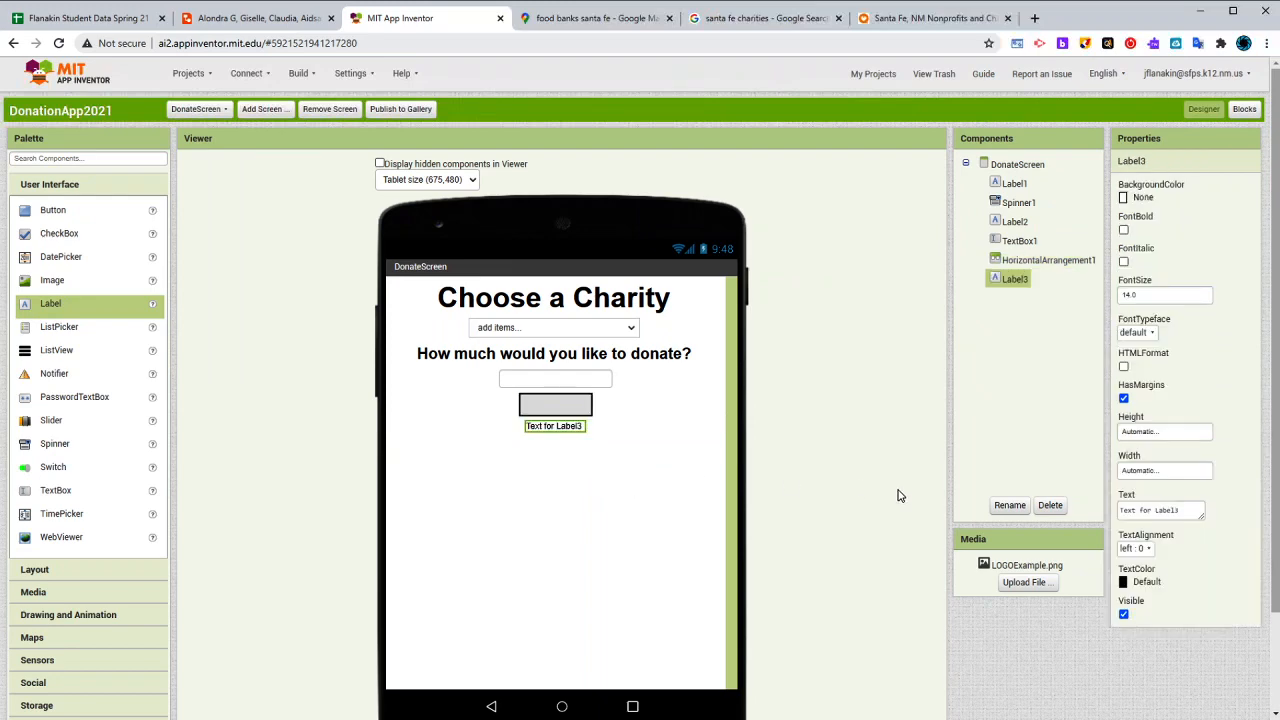
{"action": "left_click", "coordinate": [1172, 512]}
{"action": "triple_click", "coordinate": [1172, 512]}
{"action": "type", "text": "$"}
{"action": "key", "text": "BackSpace"}
{"action": "key", "text": "BackSpace"}
{"action": "key", "text": "BackSpace"}
{"action": "key", "text": "BackSpace"}
{"action": "key", "text": "BackSpace"}
{"action": "key", "text": "BackSpace"}
{"action": "key", "text": "BackSpace"}
{"action": "key", "text": "BackSpace"}
{"action": "key", "text": "BackSpace"}
{"action": "type", "text": "Input your Cr"}
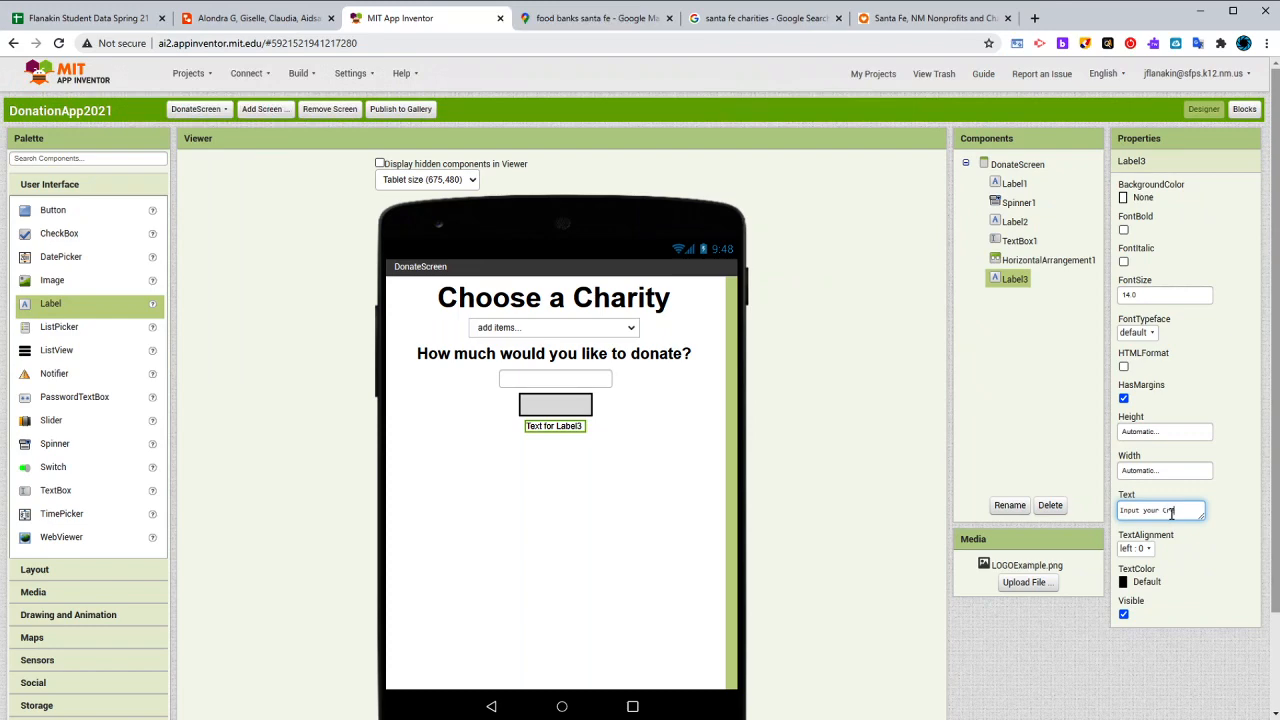
{"action": "type", "text": "edit Card"}
{"action": "key", "text": "BackSpace"}
{"action": "key", "text": "BackSpace"}
{"action": "key", "text": "BackSpace"}
{"action": "key", "text": "BackSpace"}
{"action": "key", "text": "BackSpace"}
{"action": "key", "text": "BackSpace"}
{"action": "key", "text": "BackSpace"}
{"action": "key", "text": "BackSpace"}
{"action": "key", "text": "BackSpace"}
{"action": "type", "text": "Financial In"}
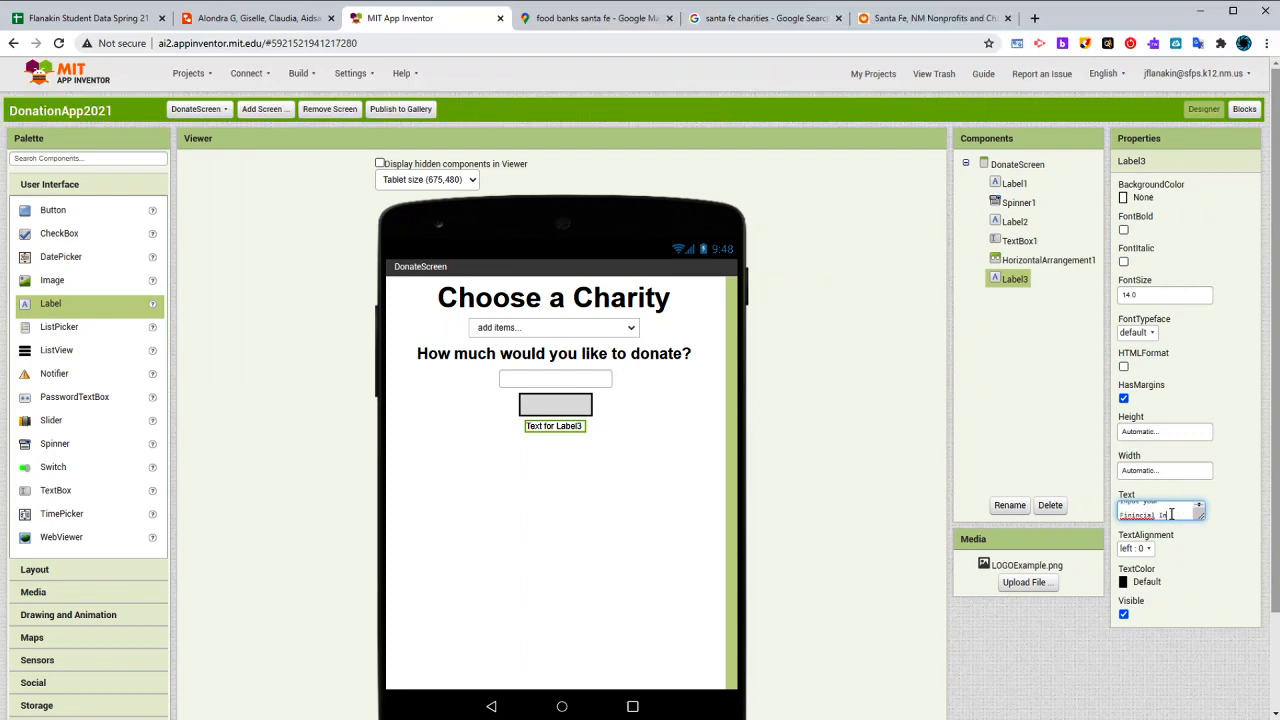
{"action": "key", "text": "BackSpace"}
{"action": "key", "text": "BackSpace"}
{"action": "key", "text": "BackSpace"}
{"action": "key", "text": "BackSpace"}
{"action": "key", "text": "BackSpace"}
{"action": "key", "text": "BackSpace"}
{"action": "key", "text": "BackSpace"}
{"action": "key", "text": "BackSpace"}
{"action": "key", "text": "BackSpace"}
{"action": "key", "text": "BackSpace"}
{"action": "key", "text": "BackSpace"}
{"action": "key", "text": "BackSpace"}
{"action": "key", "text": "BackSpace"}
{"action": "key", "text": "BackSpace"}
{"action": "key", "text": "BackSpace"}
{"action": "key", "text": "BackSpace"}
- Complete the new label's text as "Input your information" and set its font size to 24
{"action": "type", "text": "our informati"}
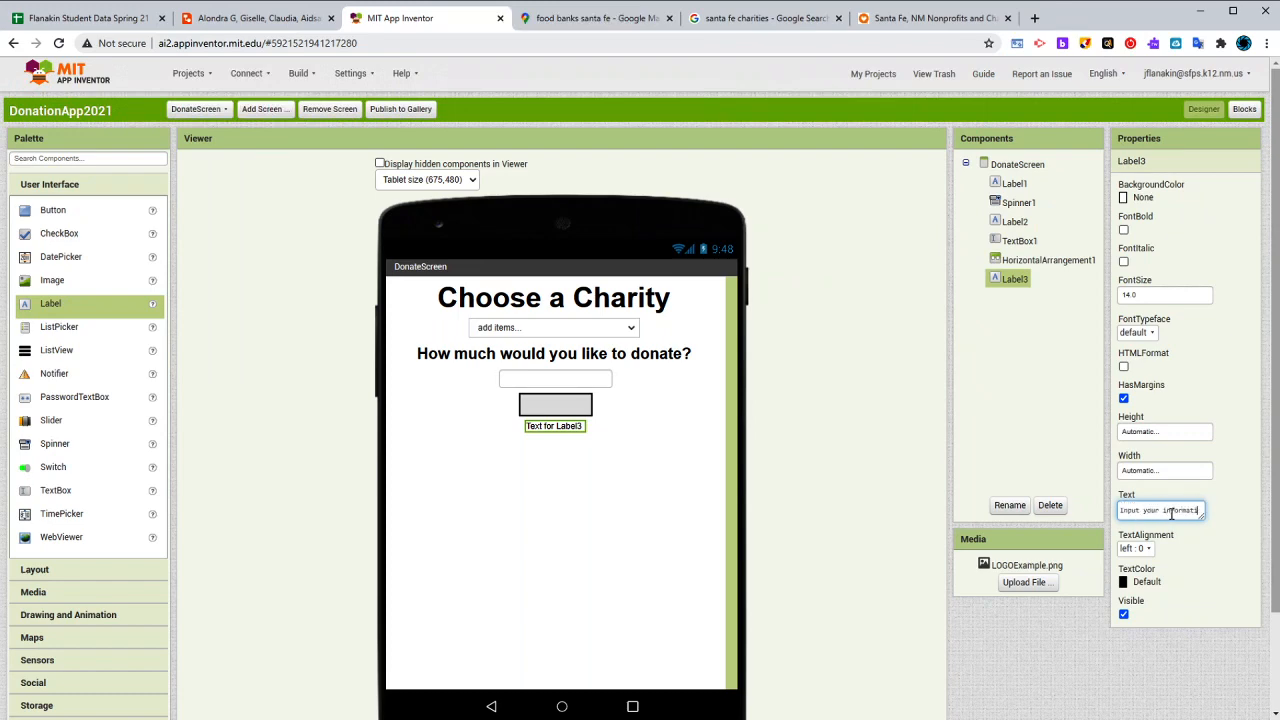
{"action": "type", "text": "on"}
{"action": "key", "text": "Return"}
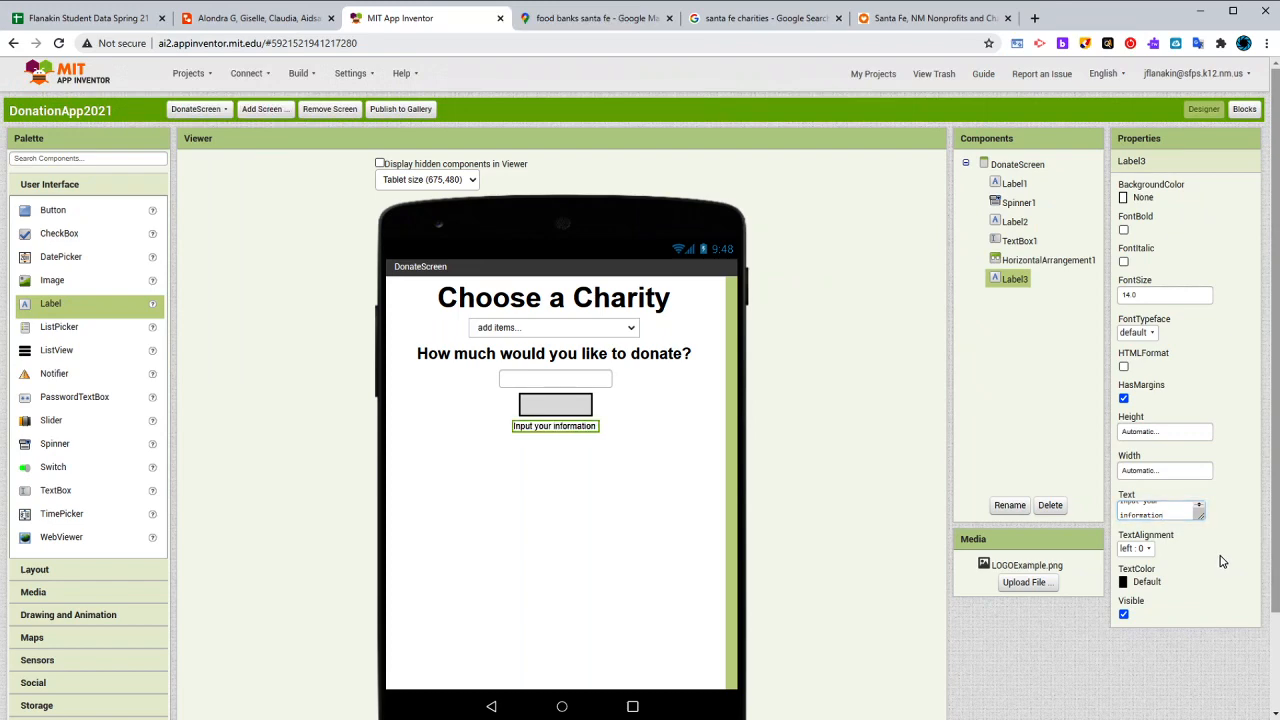
{"action": "double_click", "coordinate": [1160, 298]}
{"action": "type", "text": "24"}
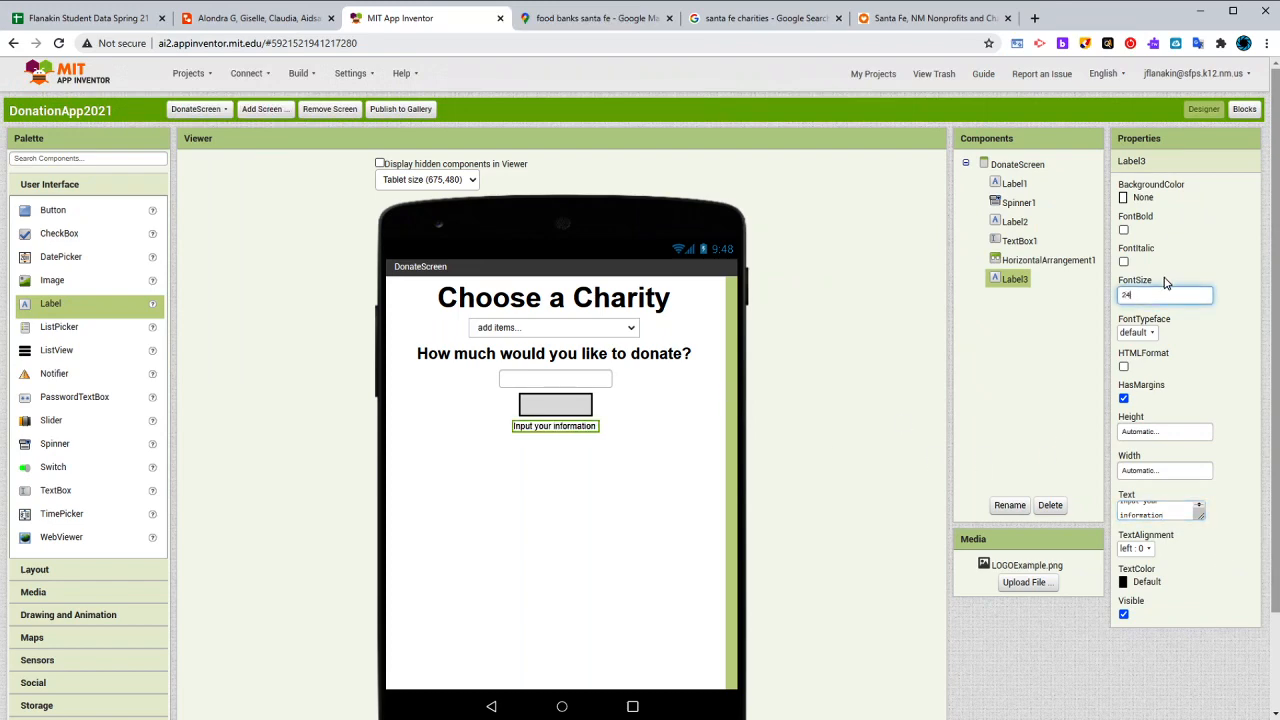
{"action": "key", "text": "Return"}
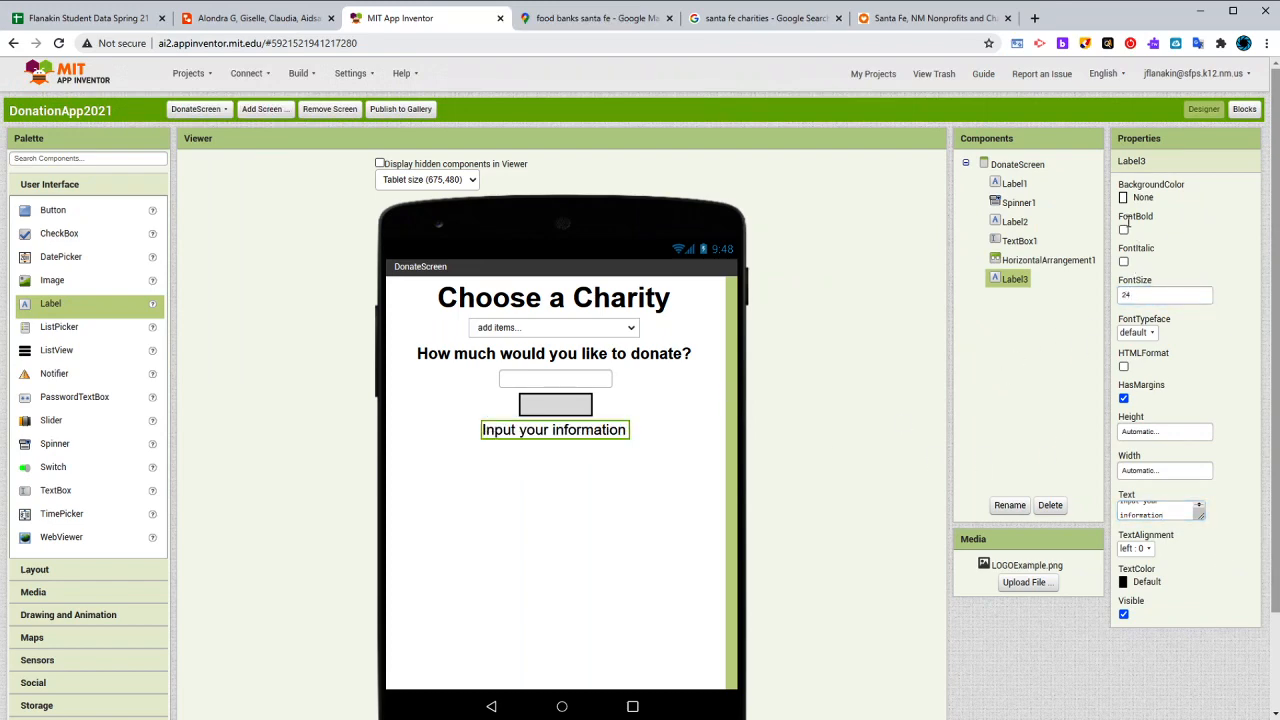
- Make the "Input your information" label bold and add three TextBoxes below it
{"action": "left_click", "coordinate": [1123, 229]}
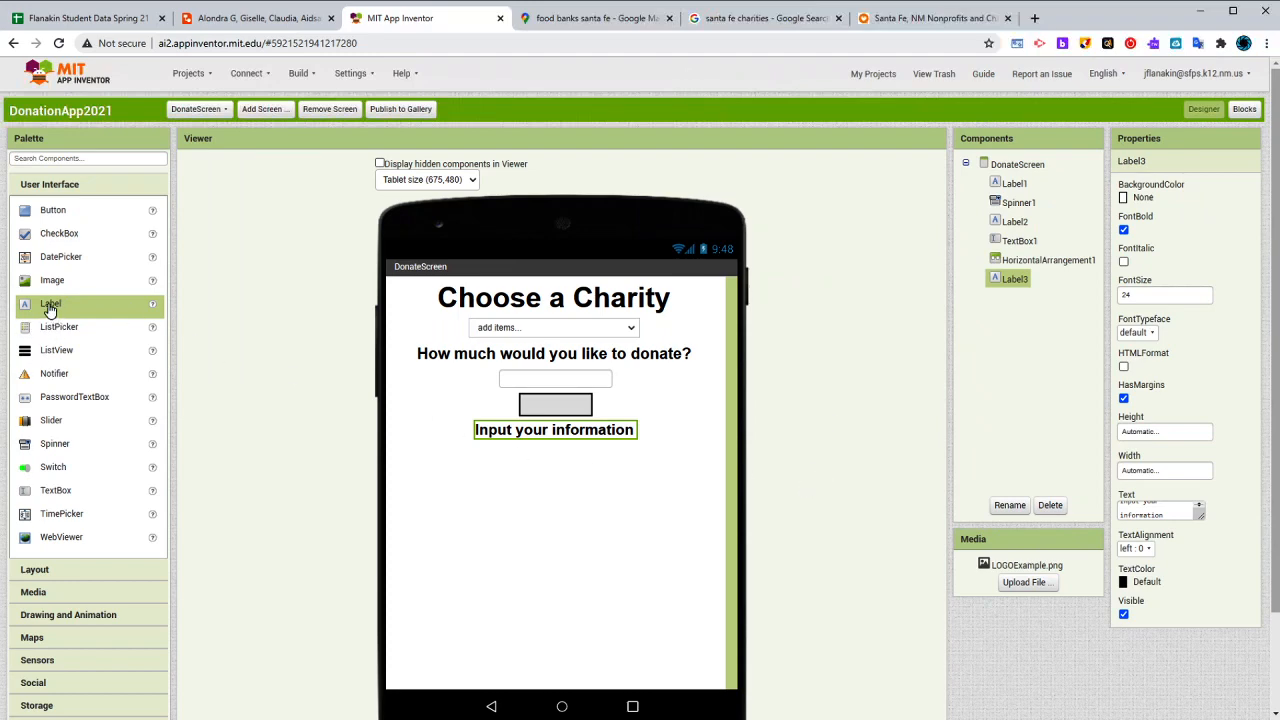
{"action": "left_click_drag", "start_coordinate": [48, 492], "coordinate": [606, 506]}
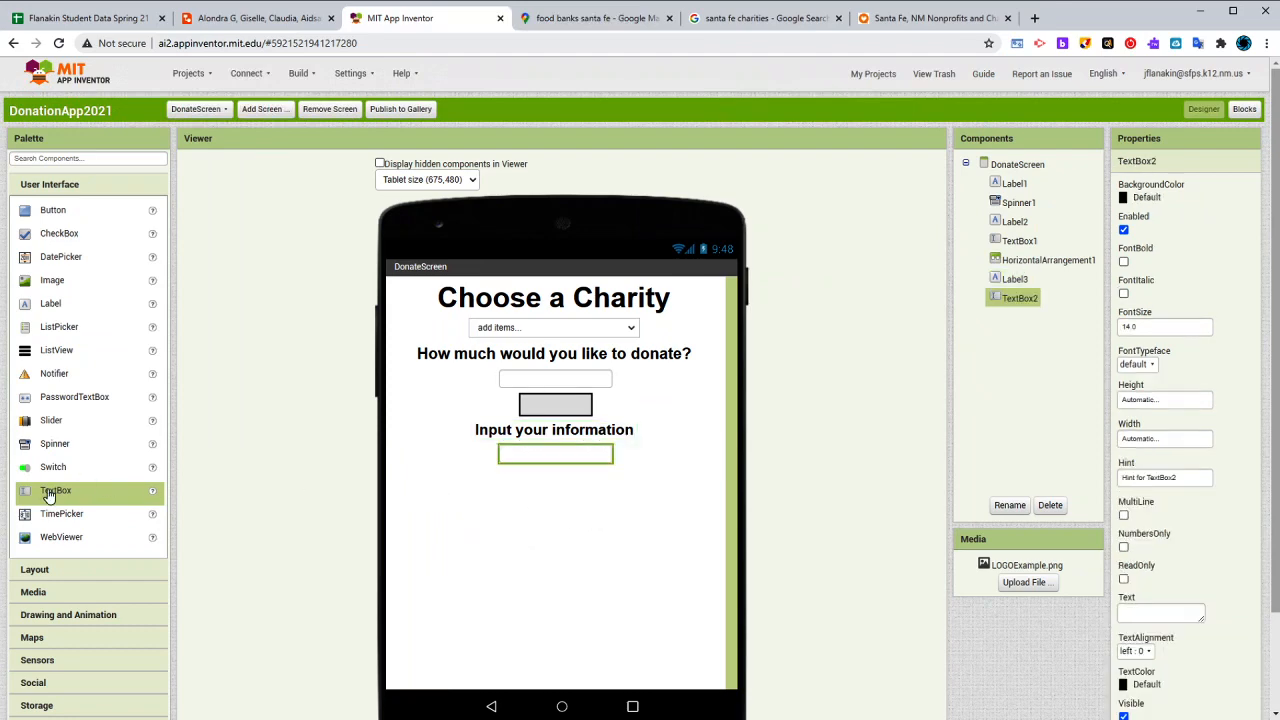
{"action": "left_click_drag", "start_coordinate": [49, 493], "coordinate": [576, 513]}
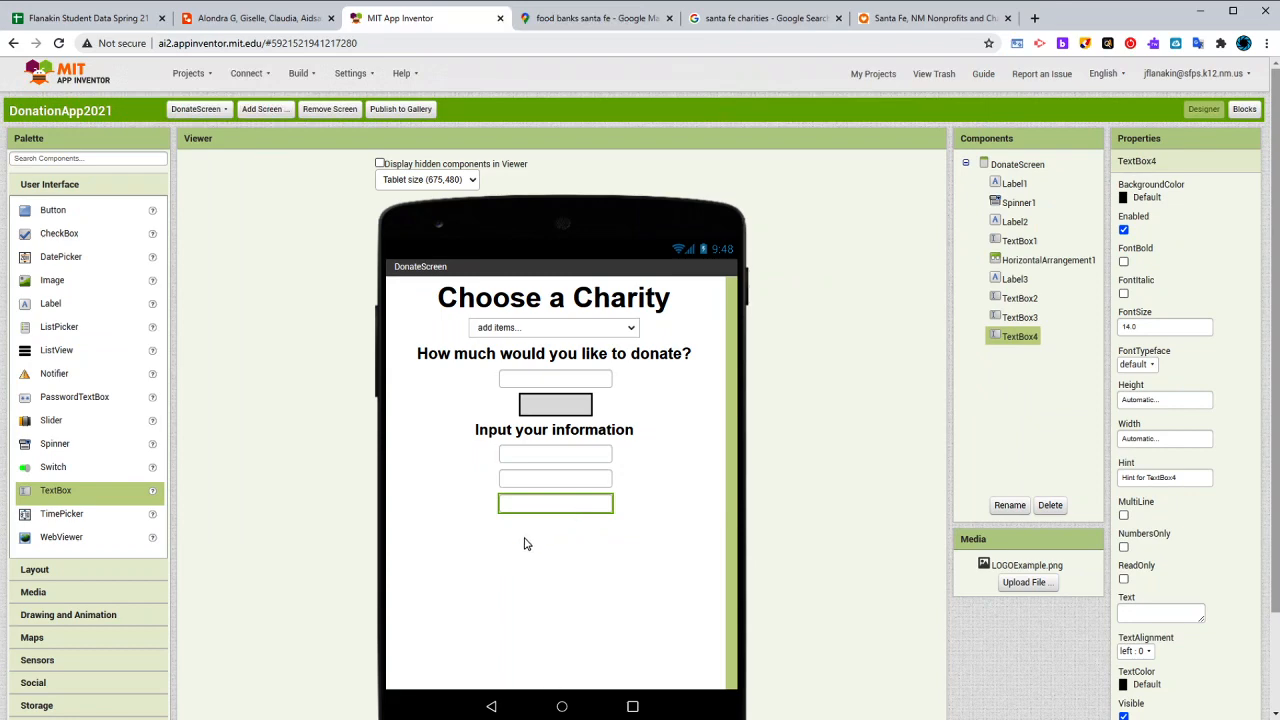
- Set the width of the first text box under "Input your information" to 60 percent
{"action": "left_click", "coordinate": [541, 477]}
{"action": "left_click", "coordinate": [549, 452]}
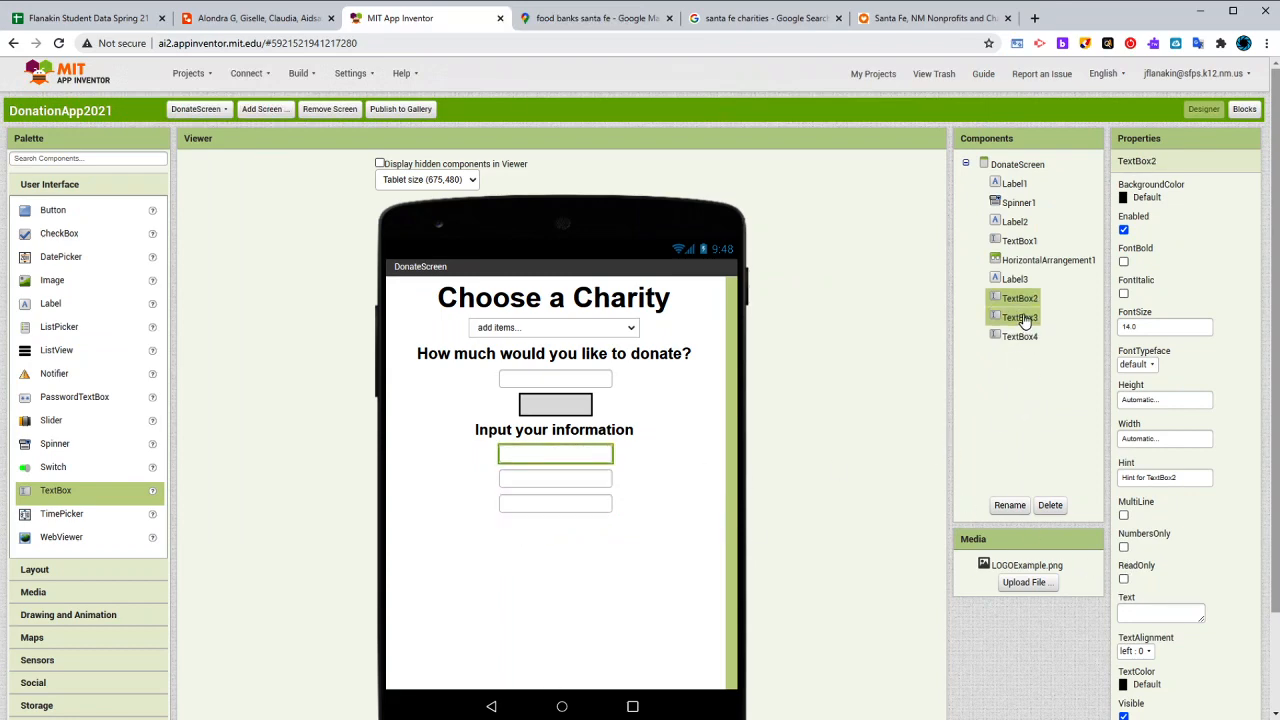
{"action": "left_click", "coordinate": [1166, 440]}
{"action": "left_click", "coordinate": [1152, 482]}
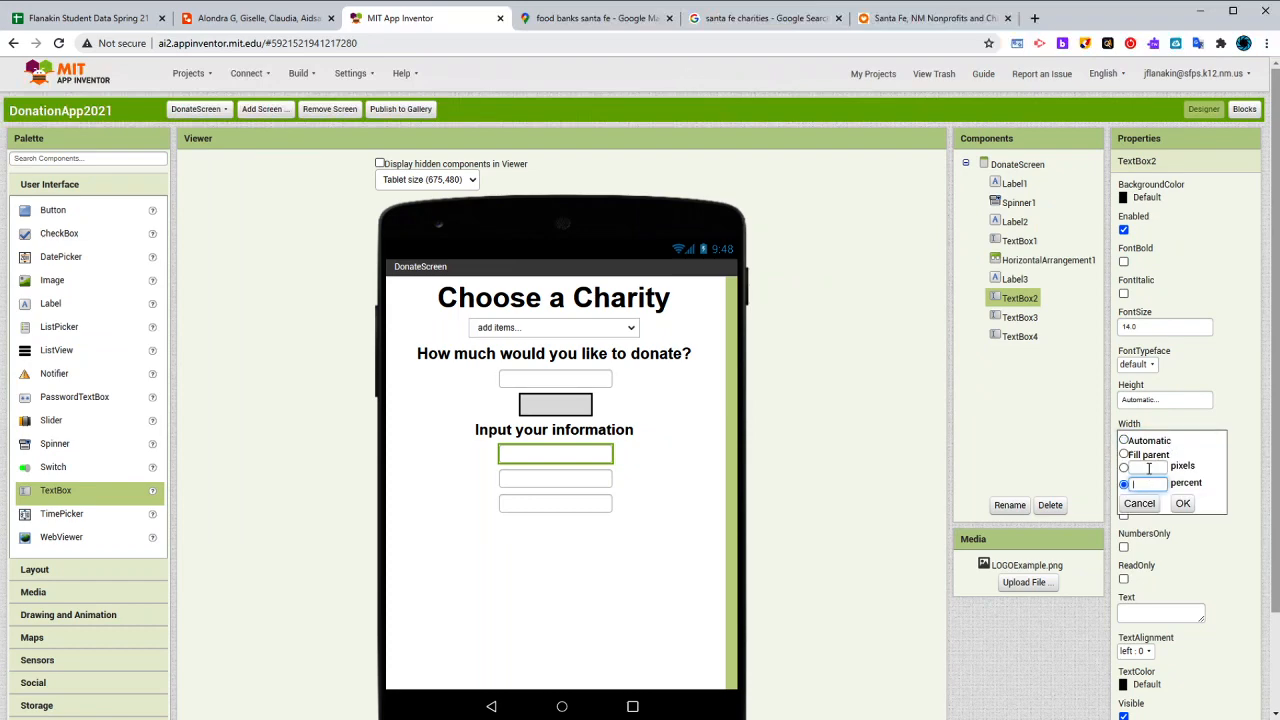
{"action": "type", "text": "60"}
{"action": "left_click", "coordinate": [1182, 503]}
- Set the widths of the second and third information text boxes to 60 percent
{"action": "left_click", "coordinate": [590, 483]}
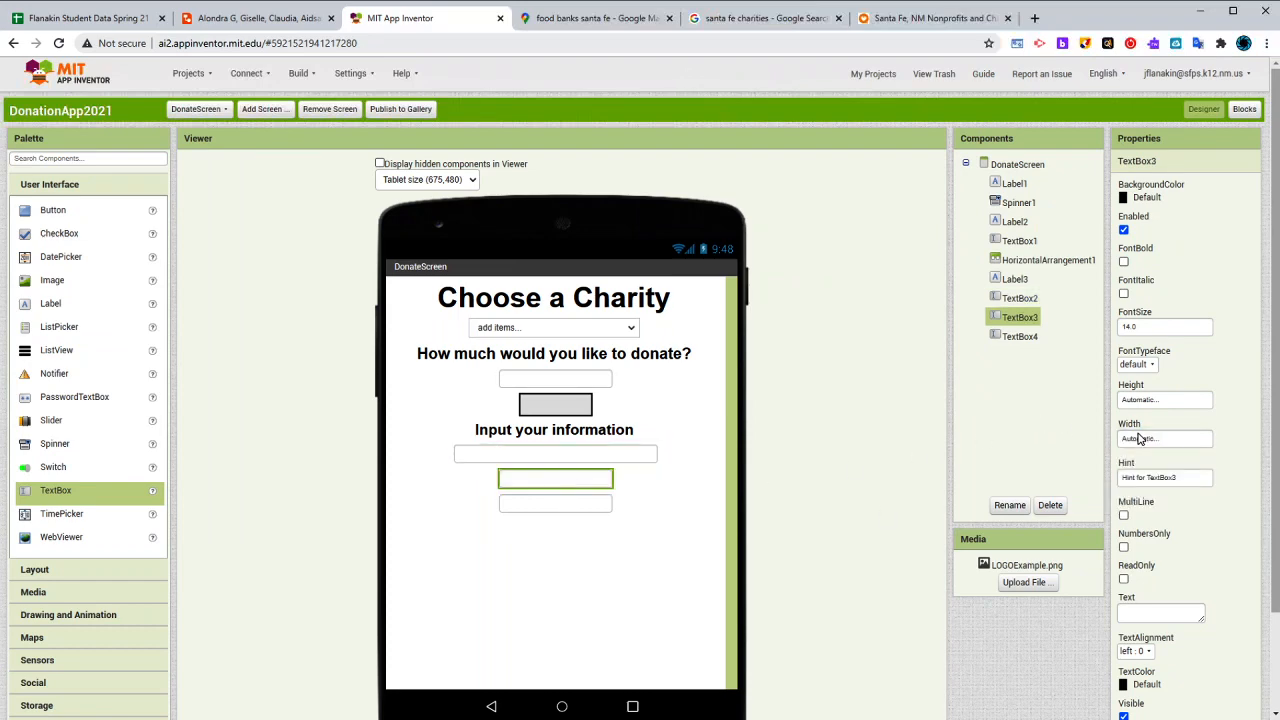
{"action": "left_click", "coordinate": [1140, 438]}
{"action": "left_click", "coordinate": [1181, 503]}
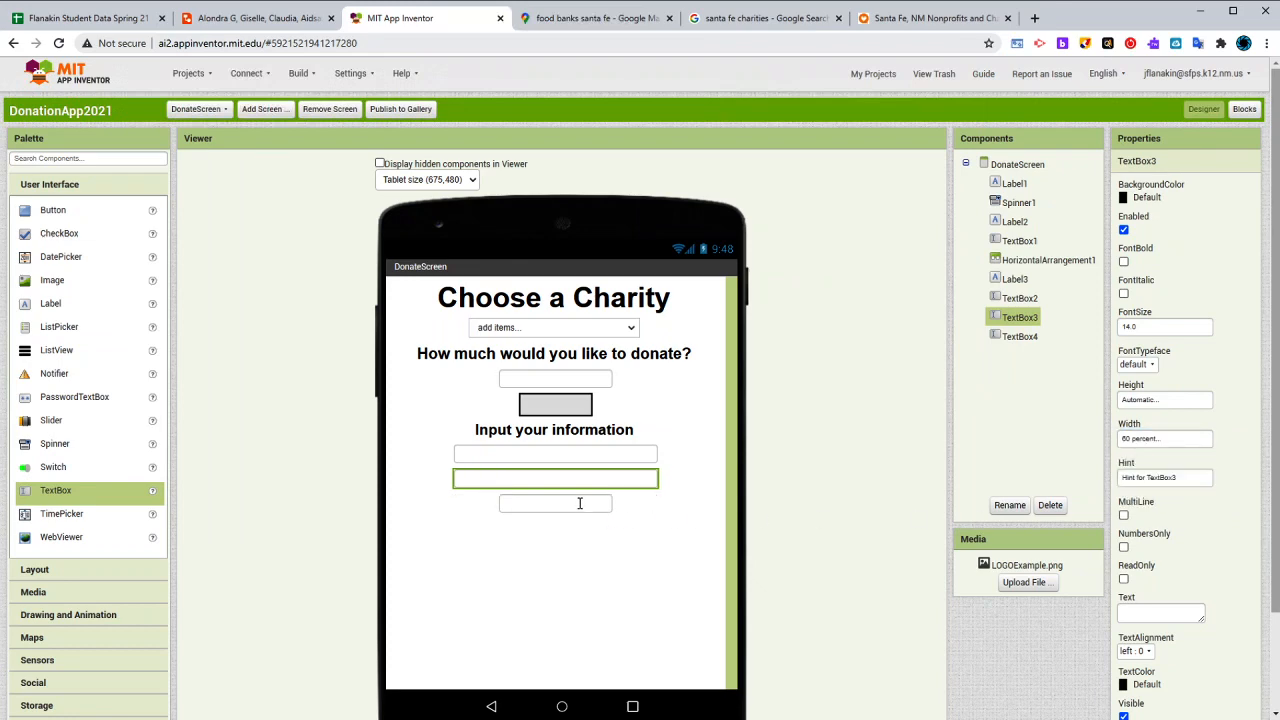
{"action": "left_click", "coordinate": [579, 503]}
{"action": "left_click", "coordinate": [1176, 440]}
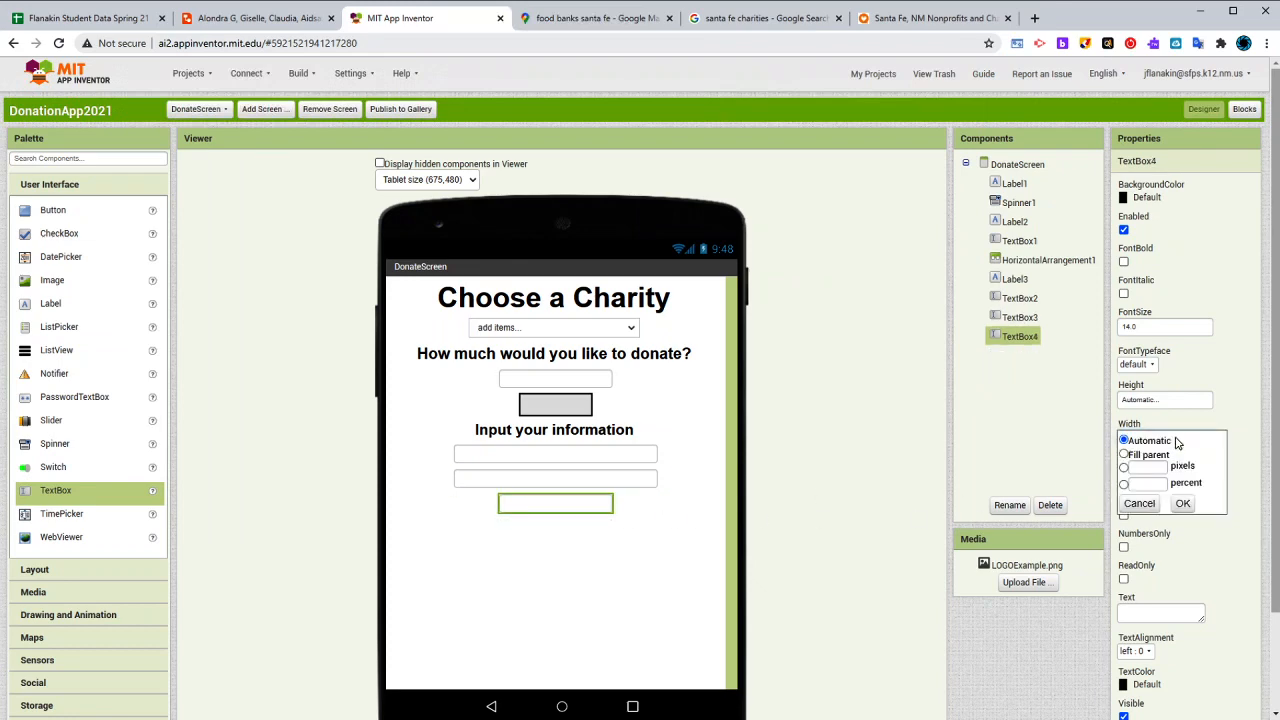
{"action": "left_click", "coordinate": [1148, 482]}
{"action": "type", "text": "60"}
{"action": "left_click", "coordinate": [1182, 505]}
- Replace the first information text box's hint with "First name, Last Name"
{"action": "left_click", "coordinate": [536, 456]}
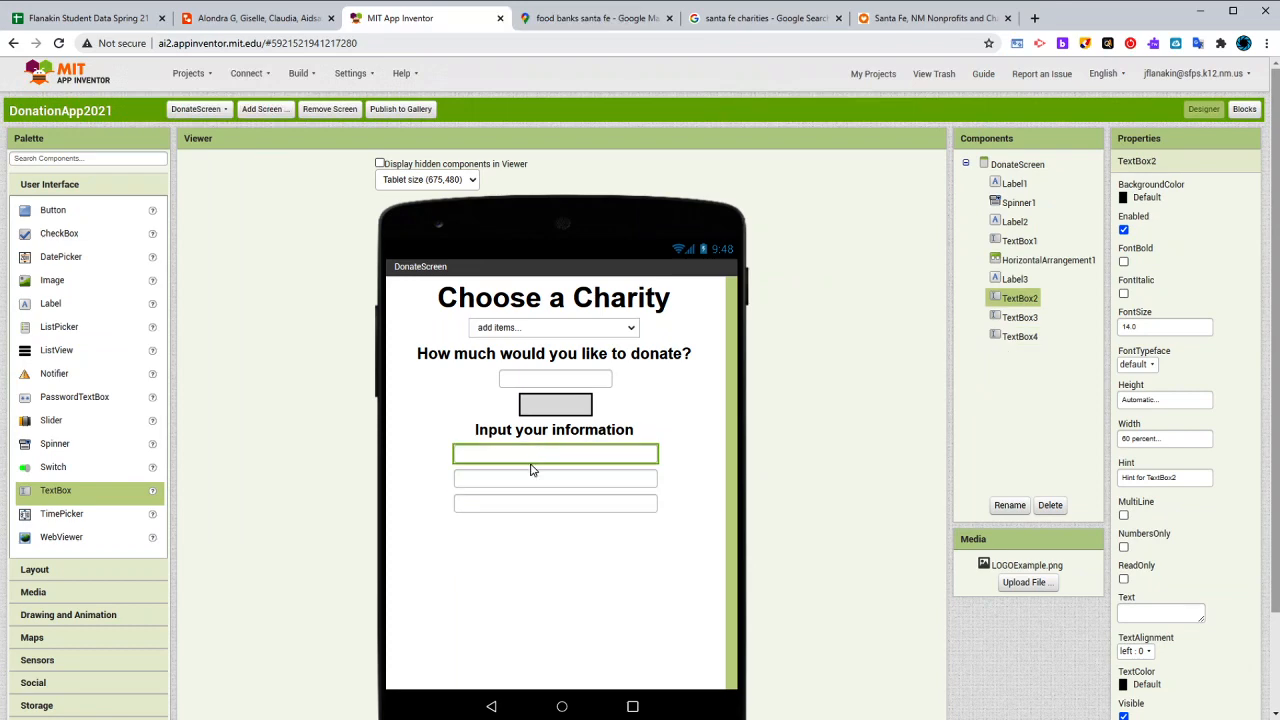
{"action": "left_click", "coordinate": [535, 479]}
{"action": "left_click", "coordinate": [548, 502]}
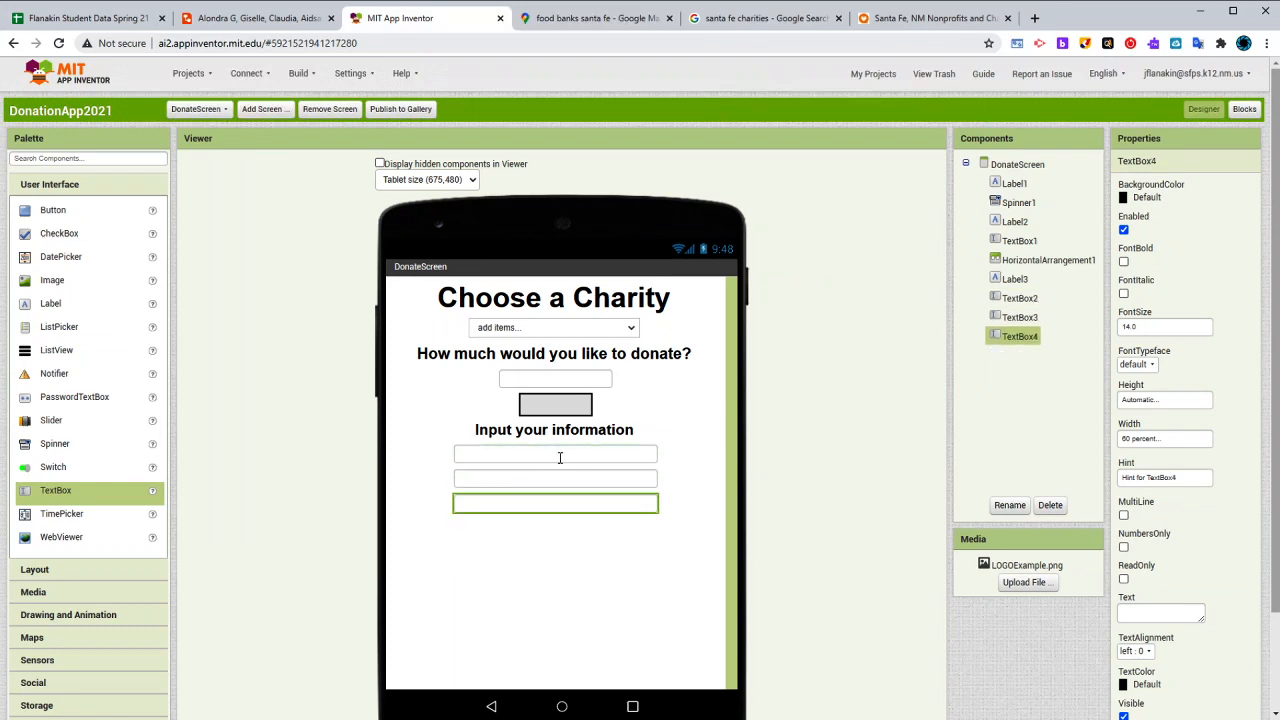
{"action": "left_click", "coordinate": [560, 457]}
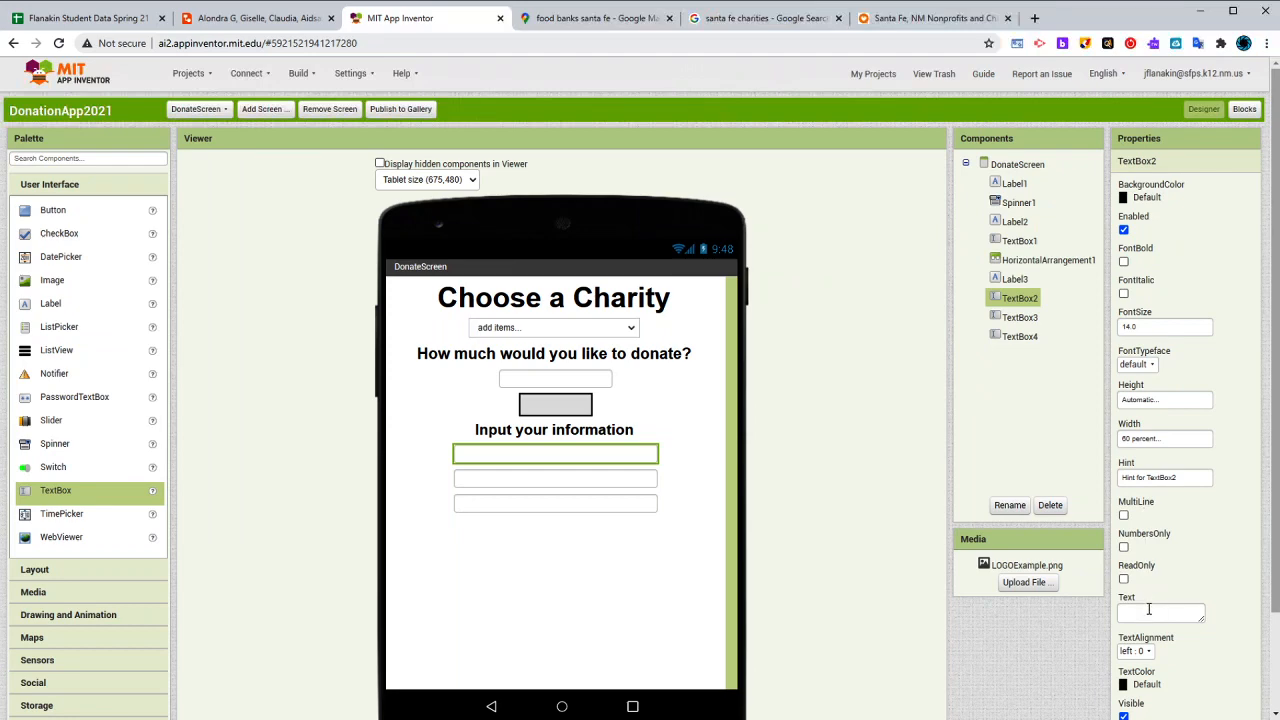
{"action": "scroll", "coordinate": [1149, 609], "scroll_direction": "down", "scroll_amount": 1}
{"action": "left_click", "coordinate": [1159, 406]}
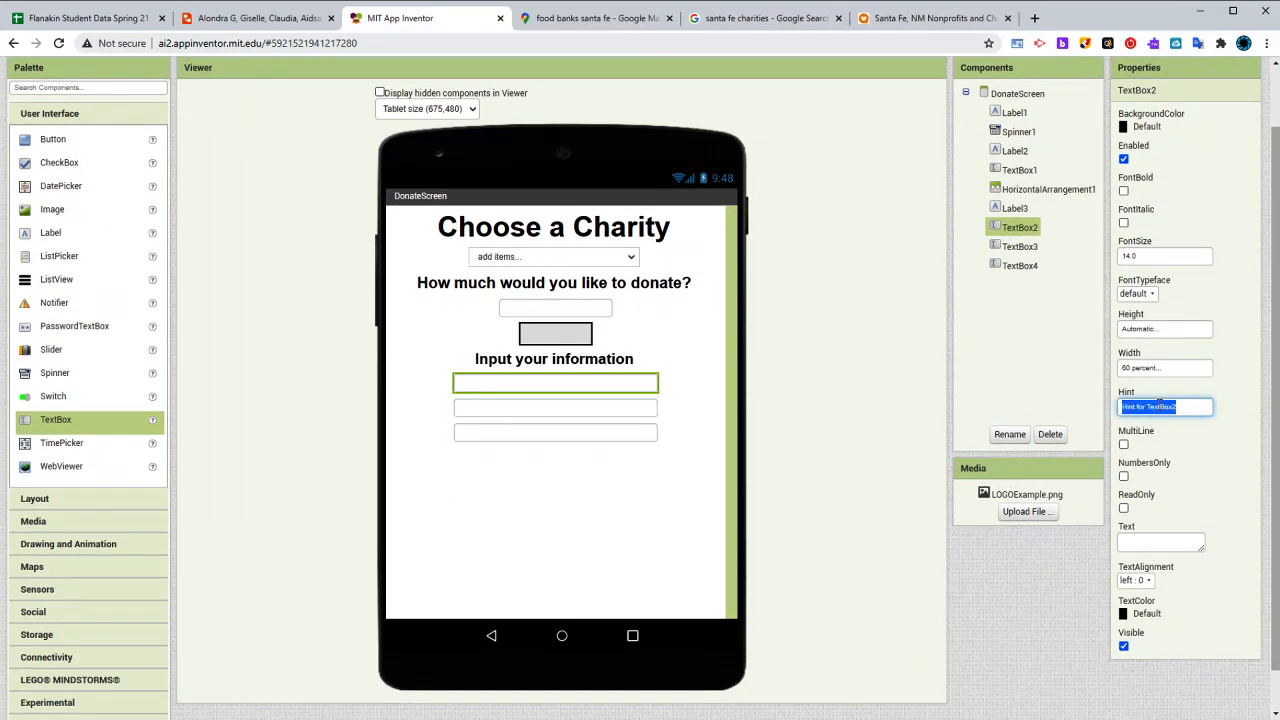
{"action": "key", "text": "BackSpace"}
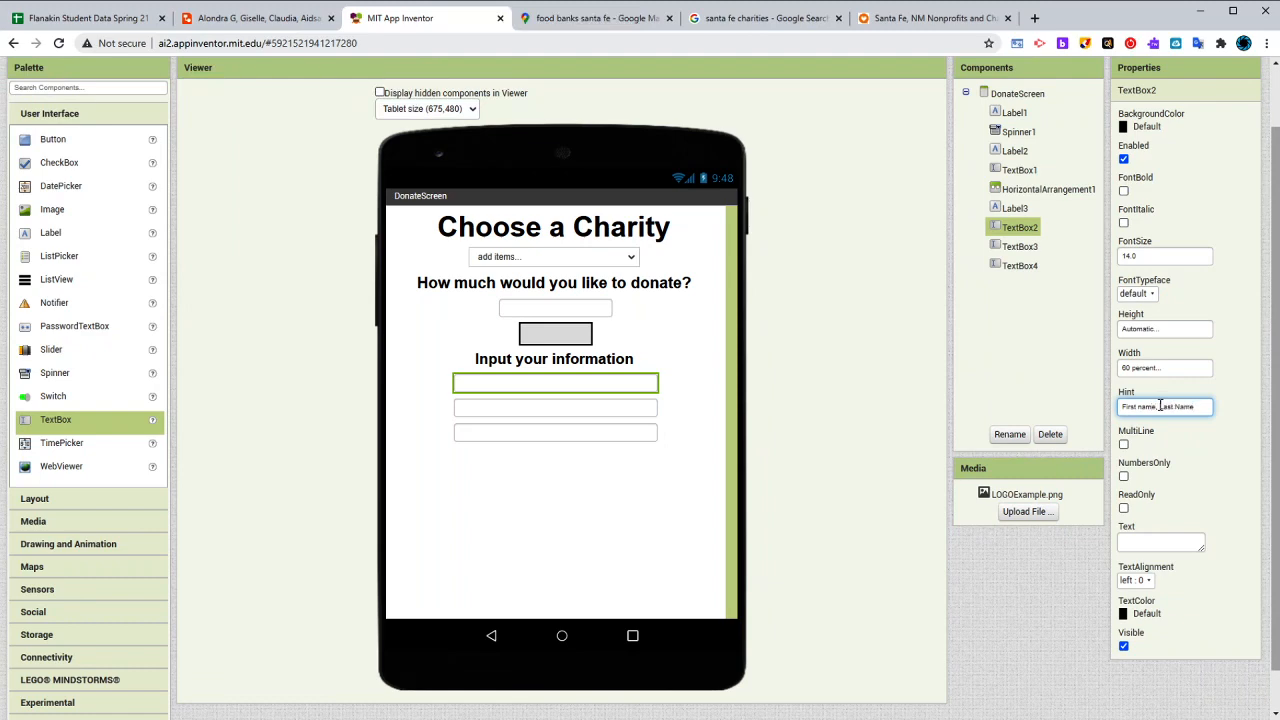
- Set the second information text box's hint to "Address" and the third one's hint to "Credit Card #"
{"action": "left_click", "coordinate": [655, 407]}
{"action": "left_click", "coordinate": [1192, 407]}
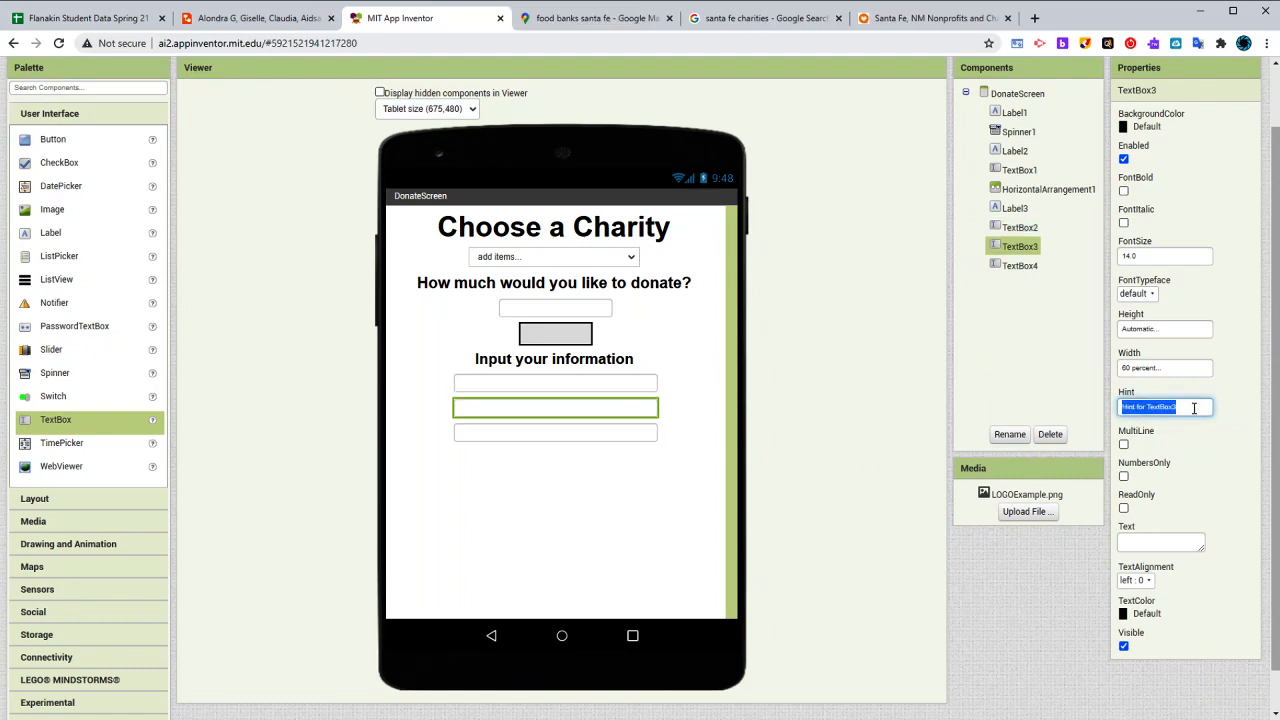
{"action": "type", "text": "Address"}
{"action": "left_click", "coordinate": [627, 433]}
{"action": "left_click", "coordinate": [1170, 407]}
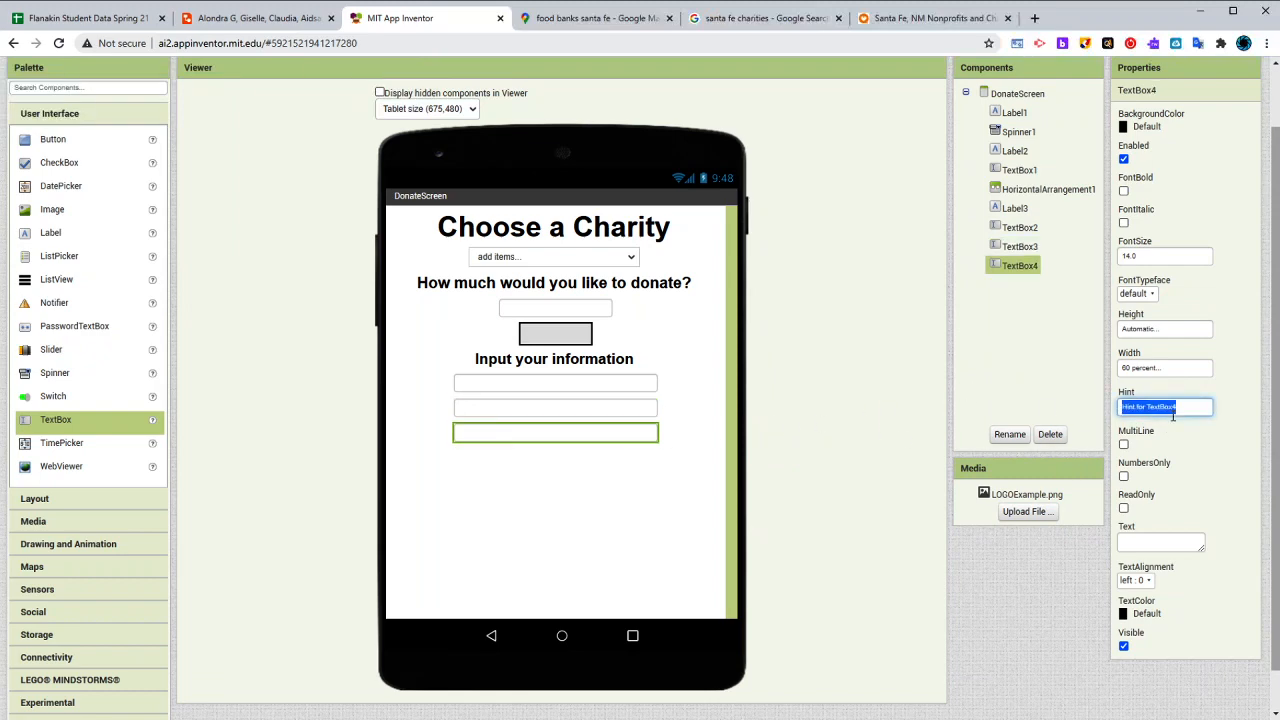
{"action": "type", "text": "Credit Card #"}
{"action": "left_click", "coordinate": [1218, 455]}
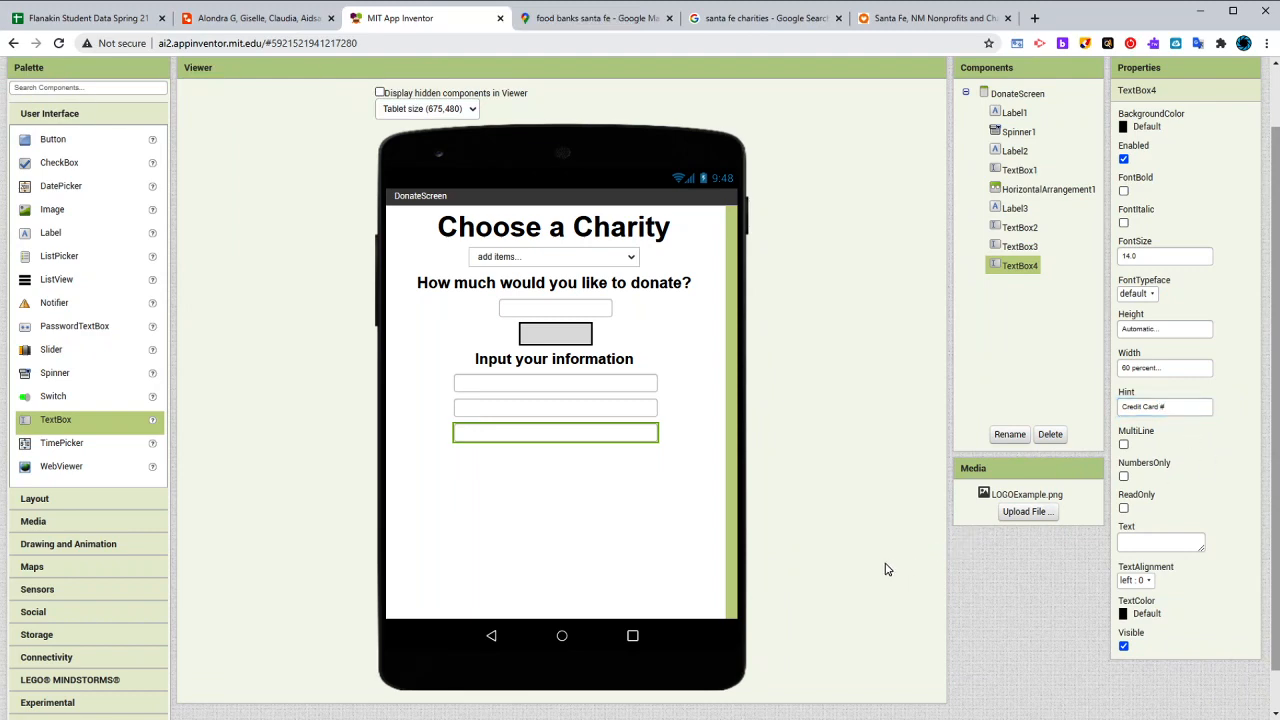
- Review the hints of the three information text boxes by selecting each one in turn
{"action": "left_click", "coordinate": [679, 527]}
{"action": "left_click", "coordinate": [628, 405]}
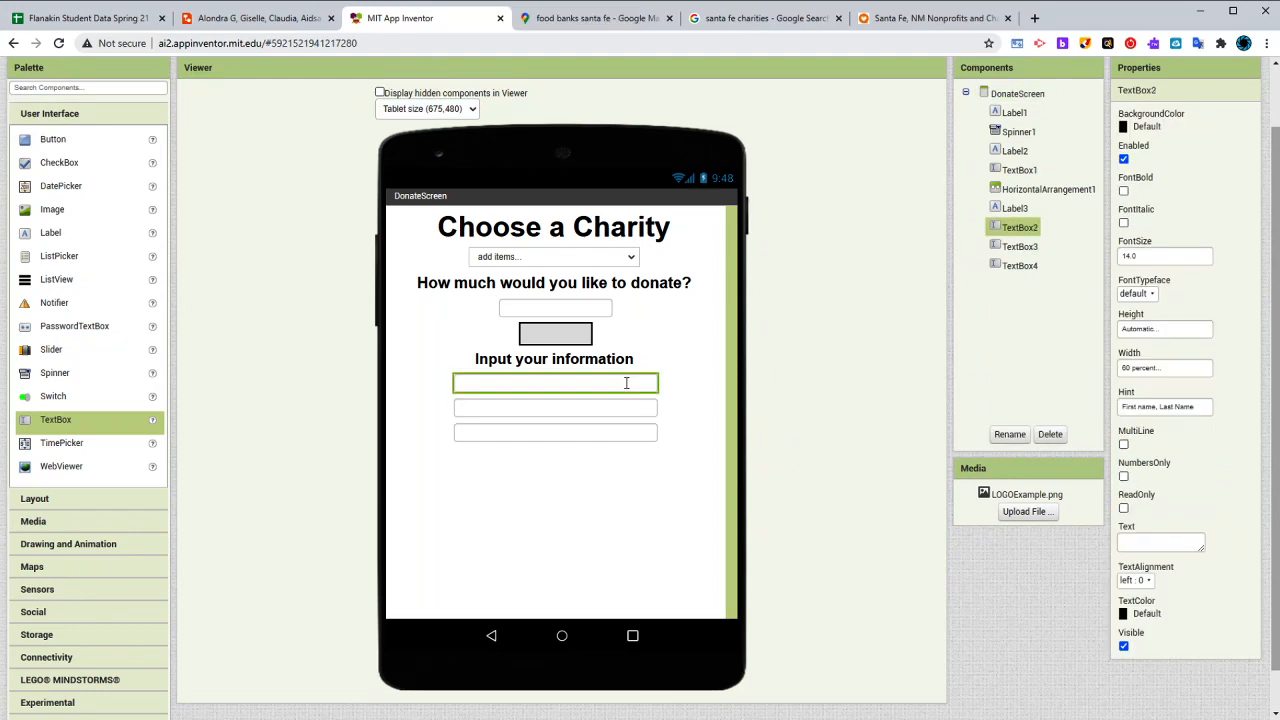
{"action": "left_click", "coordinate": [616, 430]}
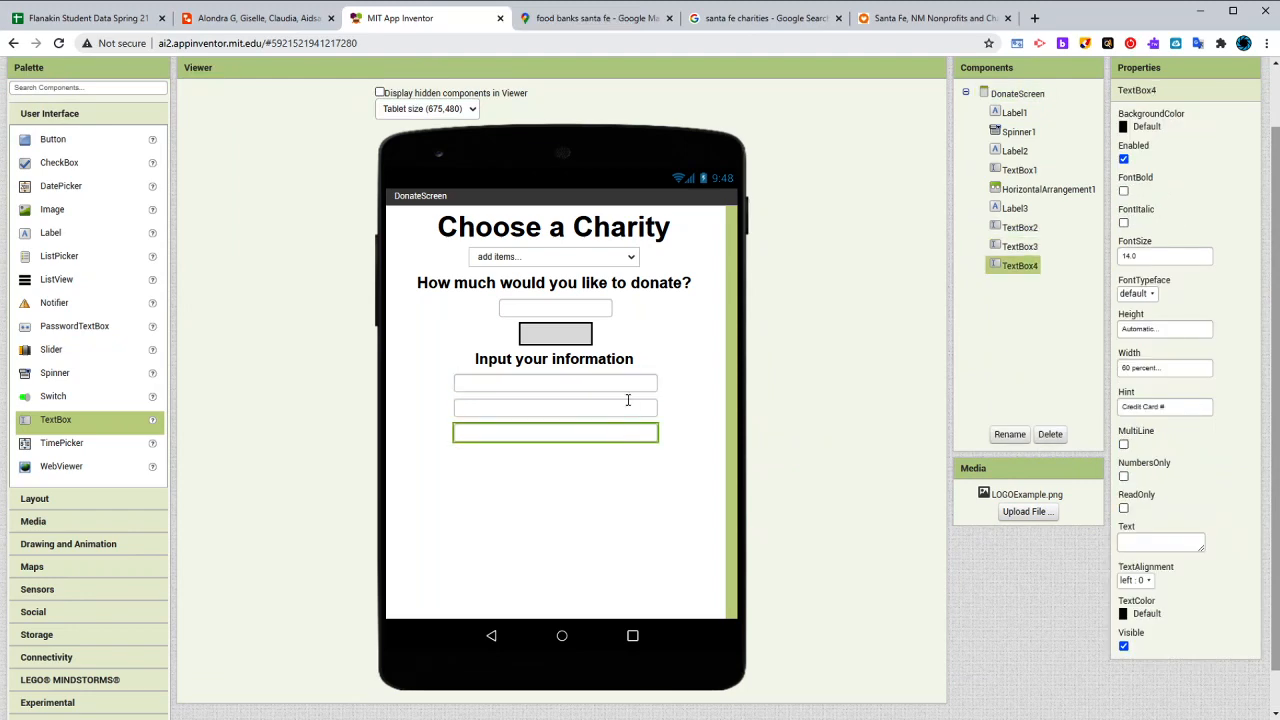
{"action": "left_click", "coordinate": [628, 400]}
{"action": "left_click", "coordinate": [634, 384]}
{"action": "left_click", "coordinate": [647, 409]}
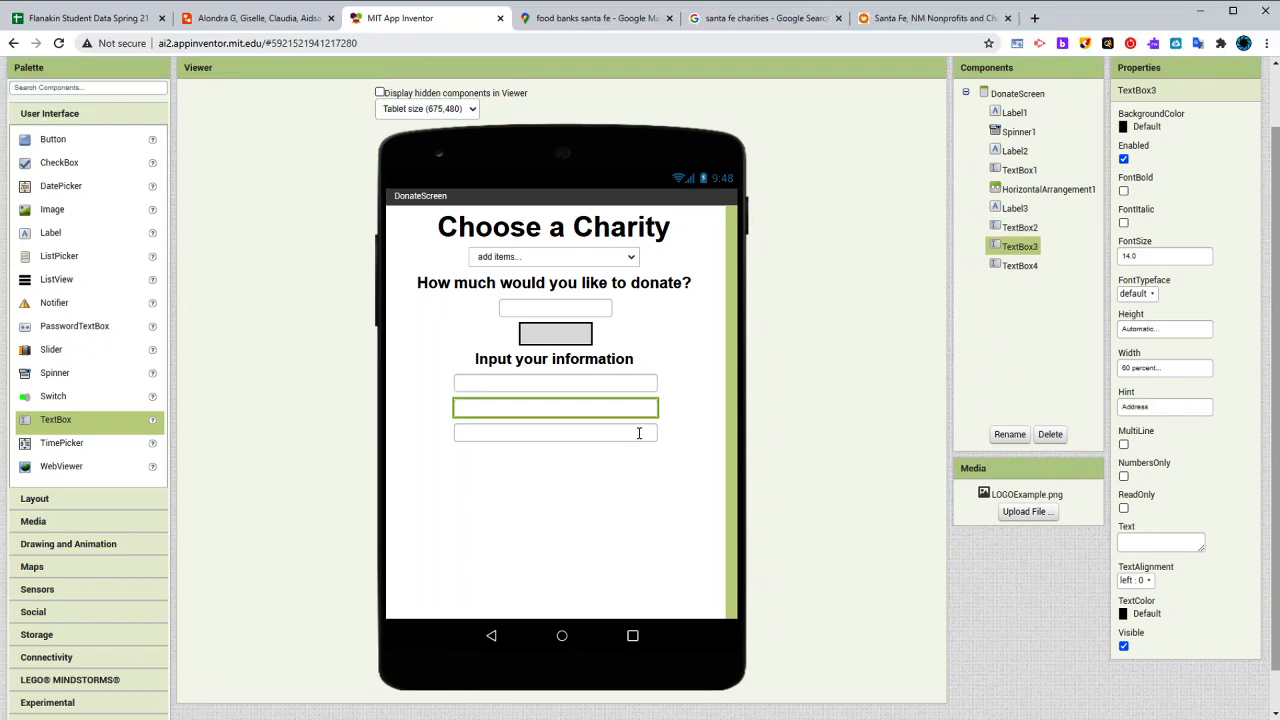
{"action": "left_click", "coordinate": [640, 434]}
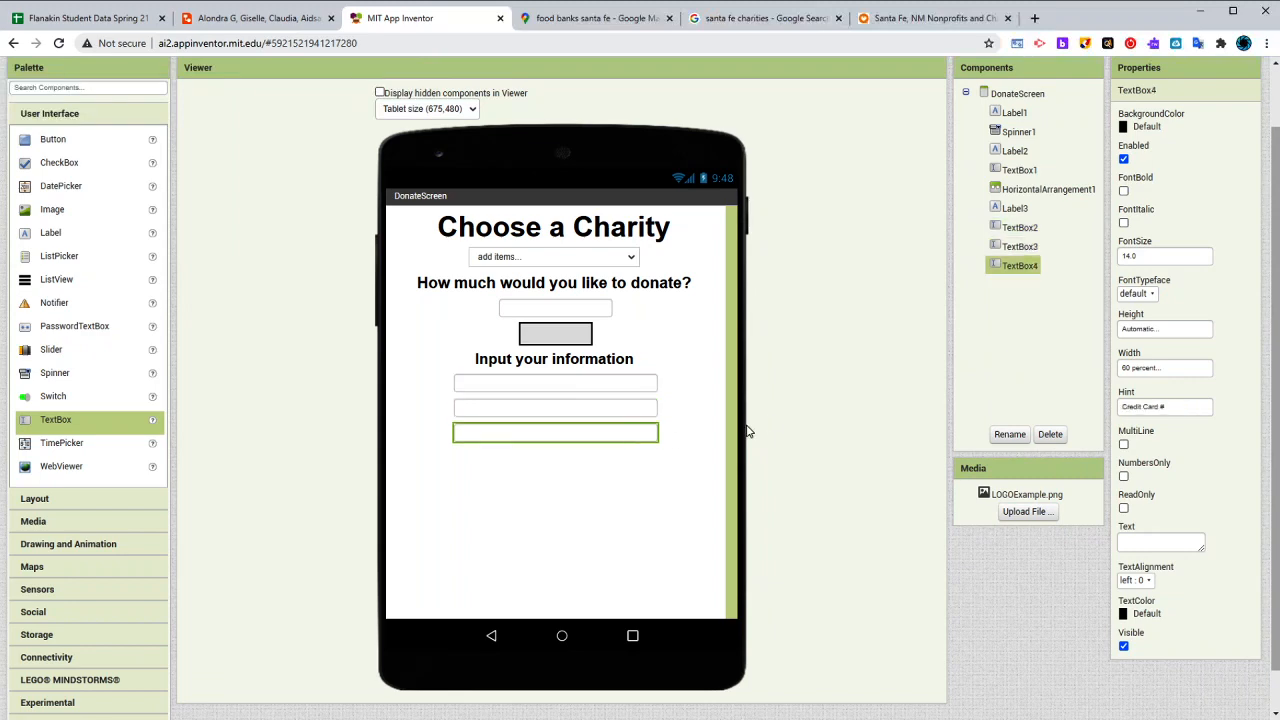
- Add a HorizontalArrangement spacer below the last information text box with a height of 20 percent
{"action": "left_click", "coordinate": [68, 500]}
{"action": "left_click_drag", "start_coordinate": [66, 162], "coordinate": [590, 492]}
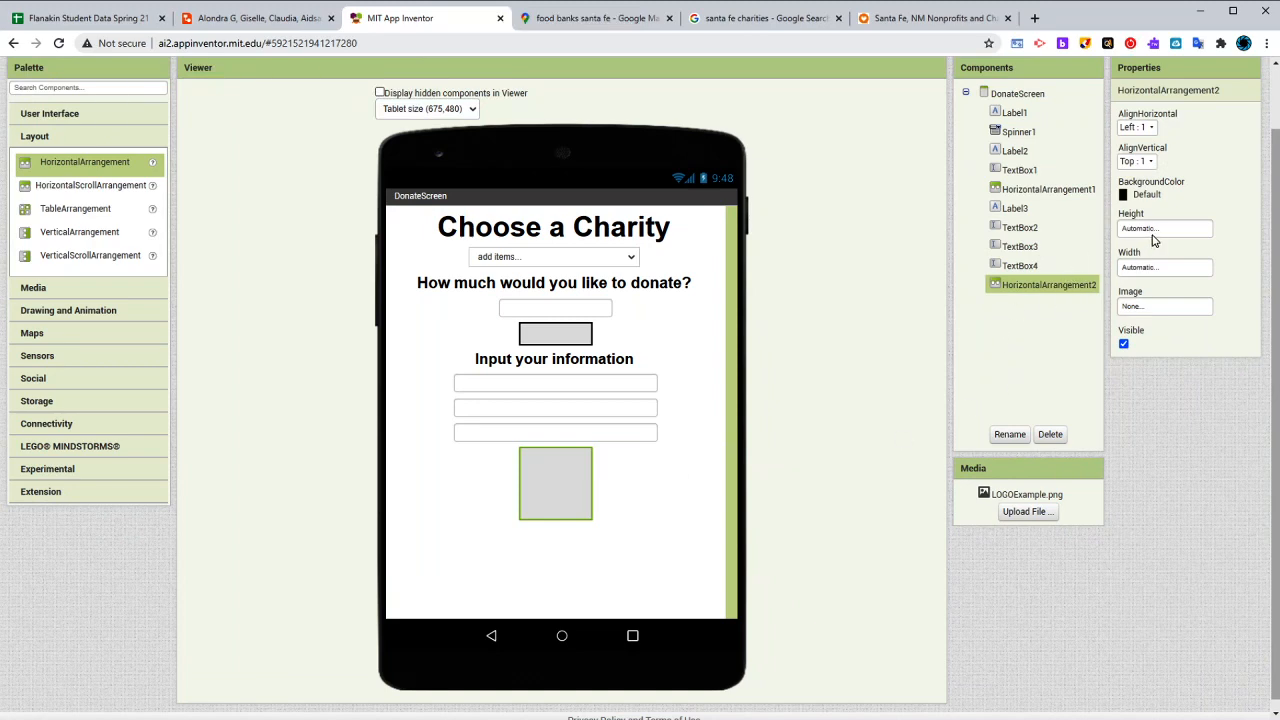
{"action": "left_click", "coordinate": [1150, 230]}
{"action": "left_click", "coordinate": [1148, 273]}
{"action": "type", "text": "20"}
{"action": "left_click", "coordinate": [1182, 293]}
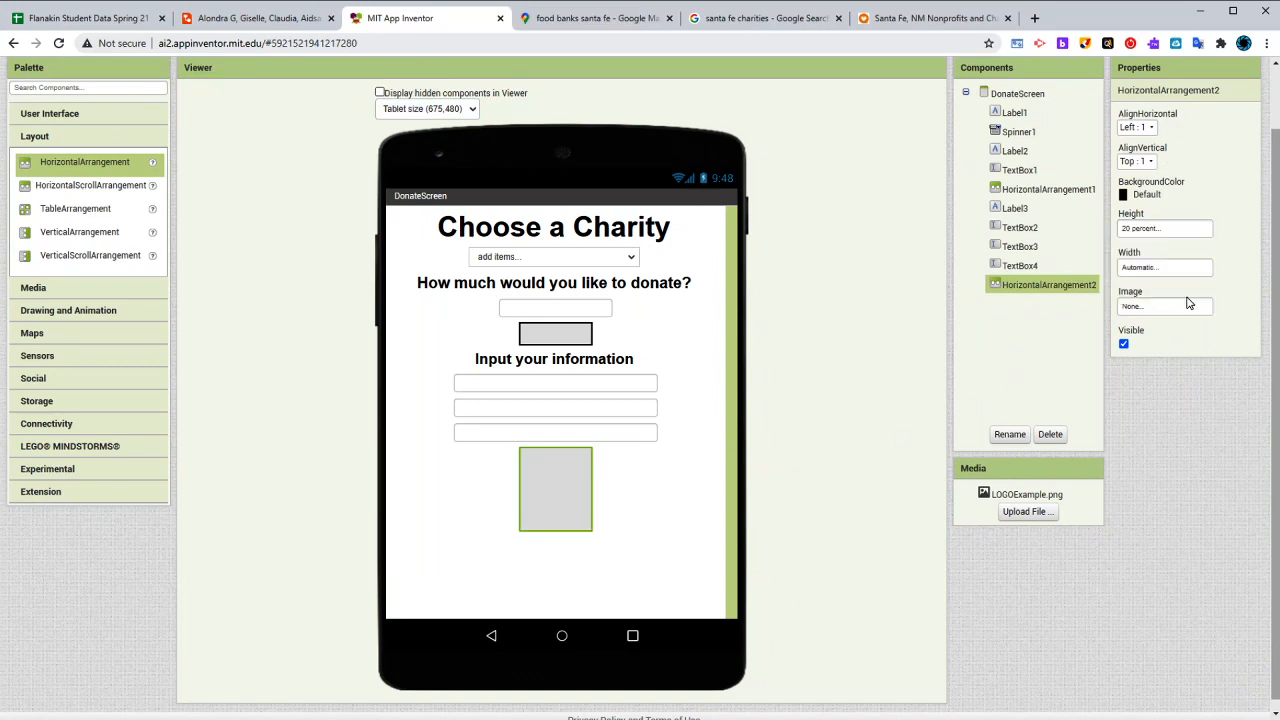
- Add a Button below the tall spacer with the text "Confirm Donation"
{"action": "left_click", "coordinate": [49, 113]}
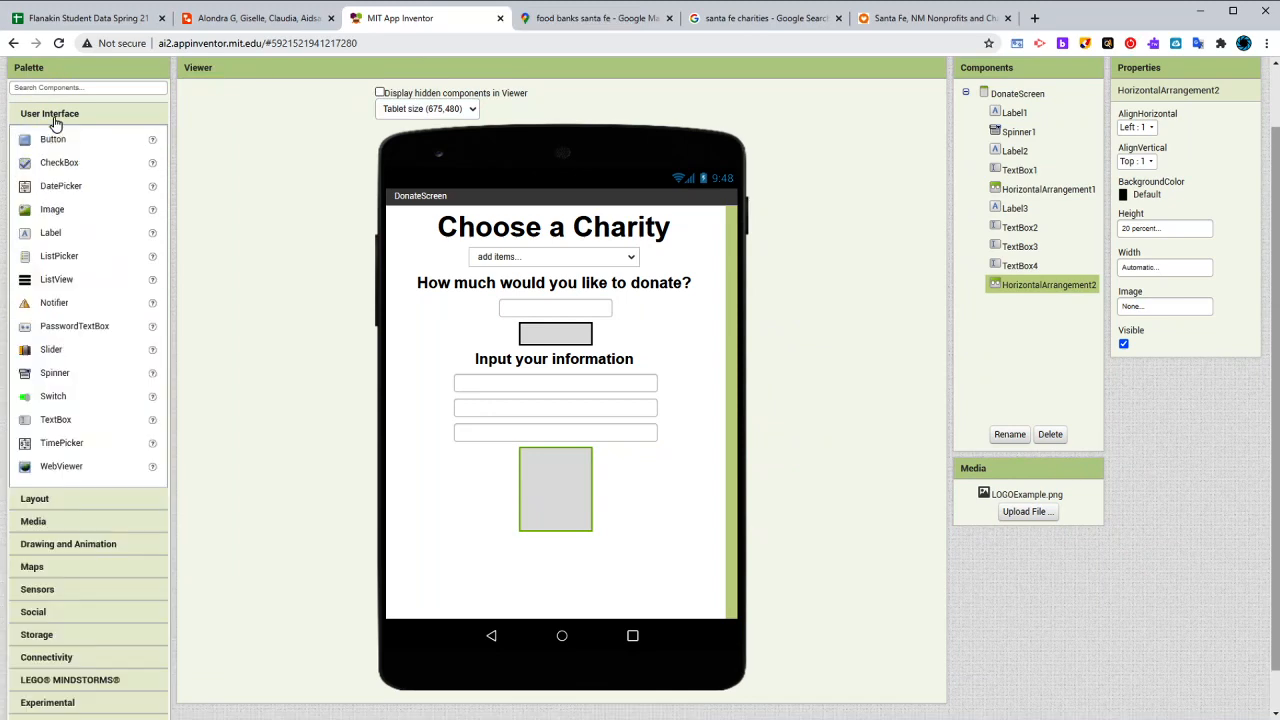
{"action": "left_click_drag", "start_coordinate": [53, 139], "coordinate": [575, 585]}
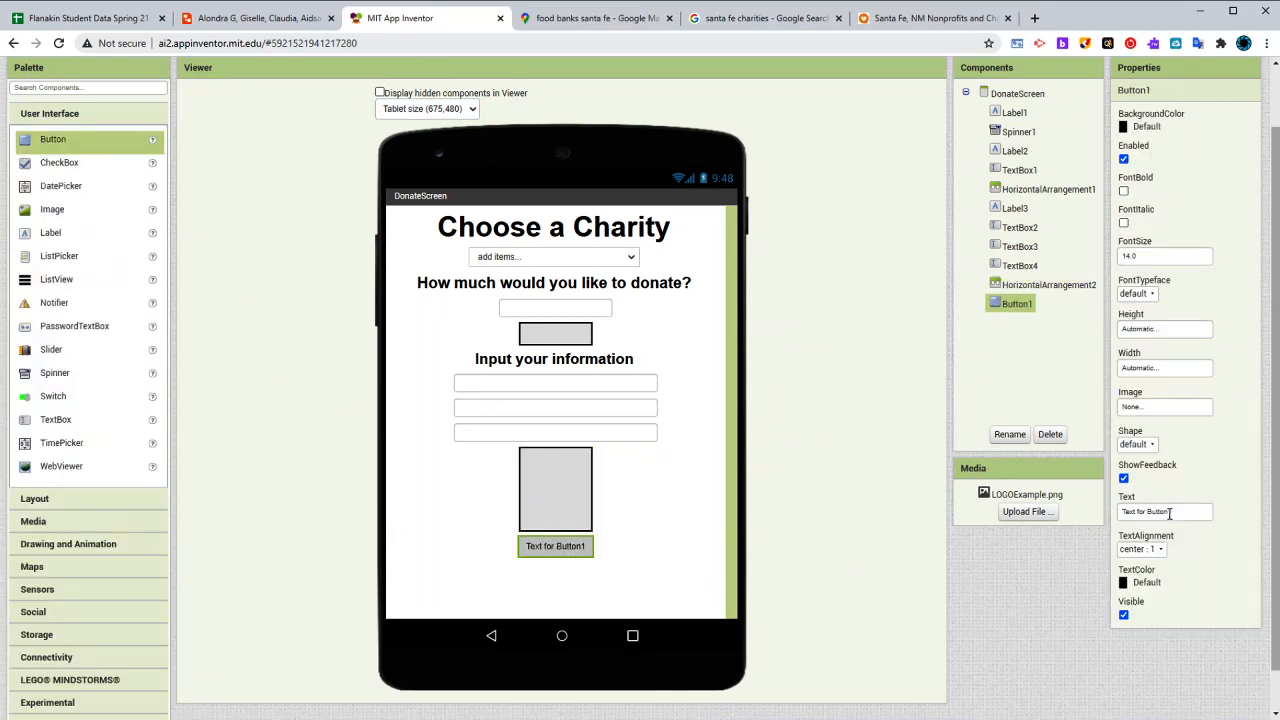
{"action": "left_click", "coordinate": [1169, 513]}
{"action": "type", "text": "C"}
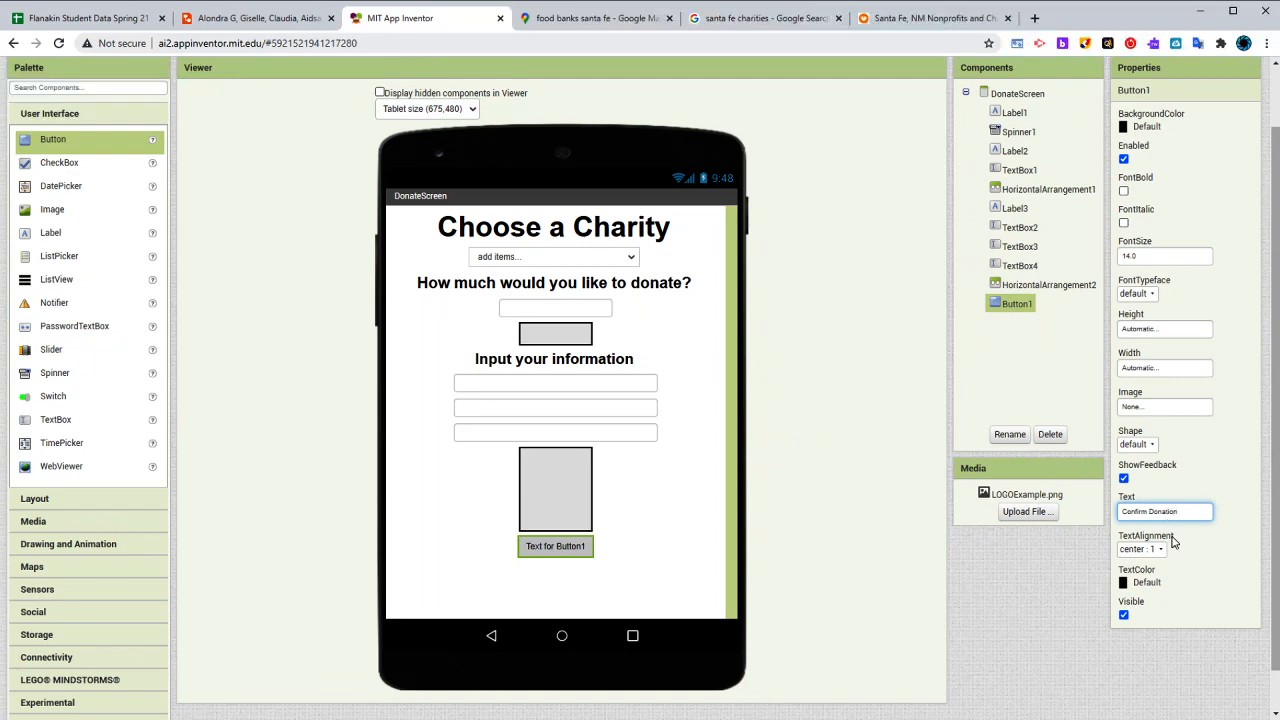
{"action": "type", "text": "onfirm Donation"}
{"action": "key", "text": "Return"}
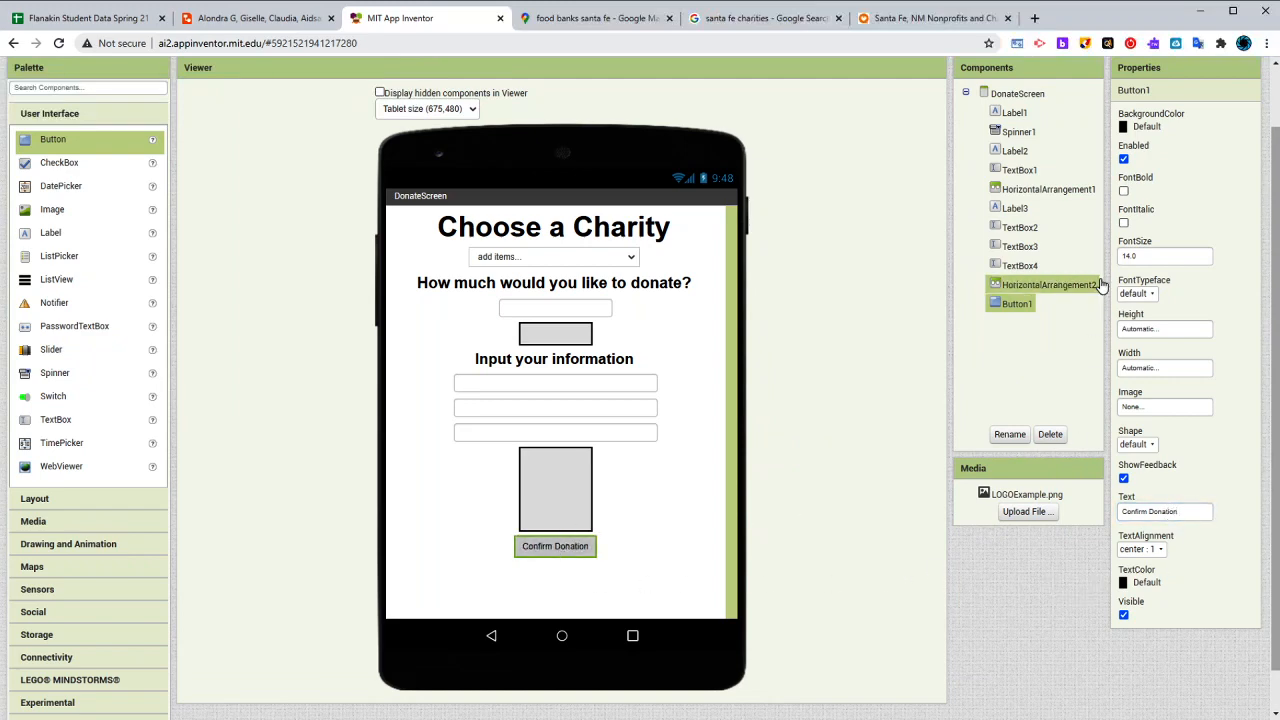
- Format the Confirm Donation button with bold text, font size 35 and a rounded shape
{"action": "left_click", "coordinate": [1123, 190]}
{"action": "left_click", "coordinate": [1148, 257]}
{"action": "type", "text": "24"}
{"action": "key", "text": "Return"}
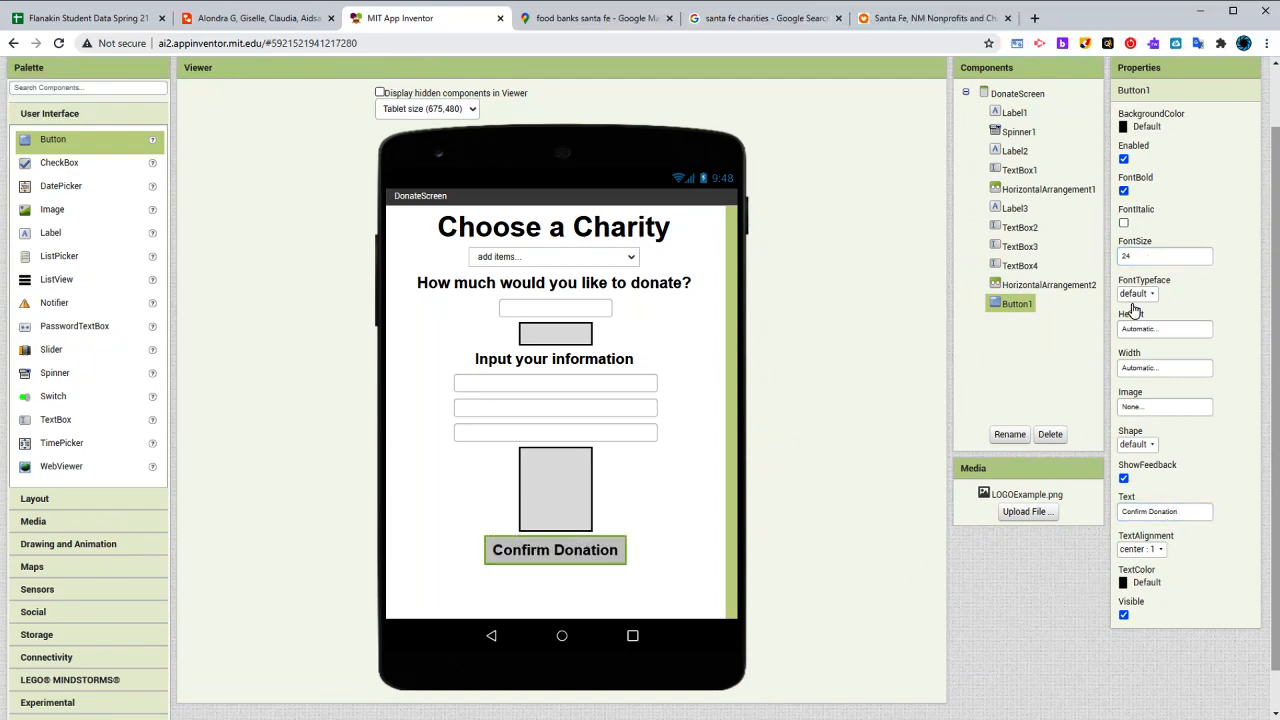
{"action": "left_click", "coordinate": [1158, 257]}
{"action": "type", "text": "35"}
{"action": "key", "text": "Return"}
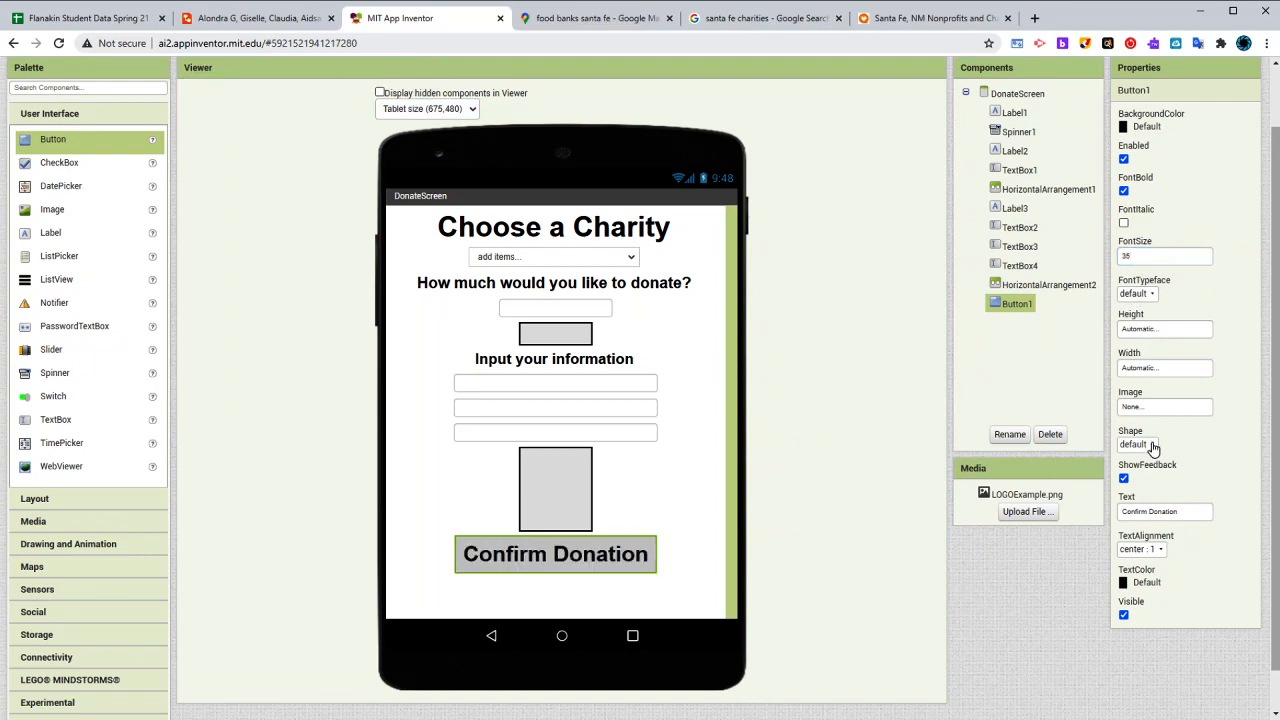
{"action": "left_click", "coordinate": [1153, 445]}
{"action": "left_click", "coordinate": [1140, 480]}
{"action": "left_click", "coordinate": [641, 298]}
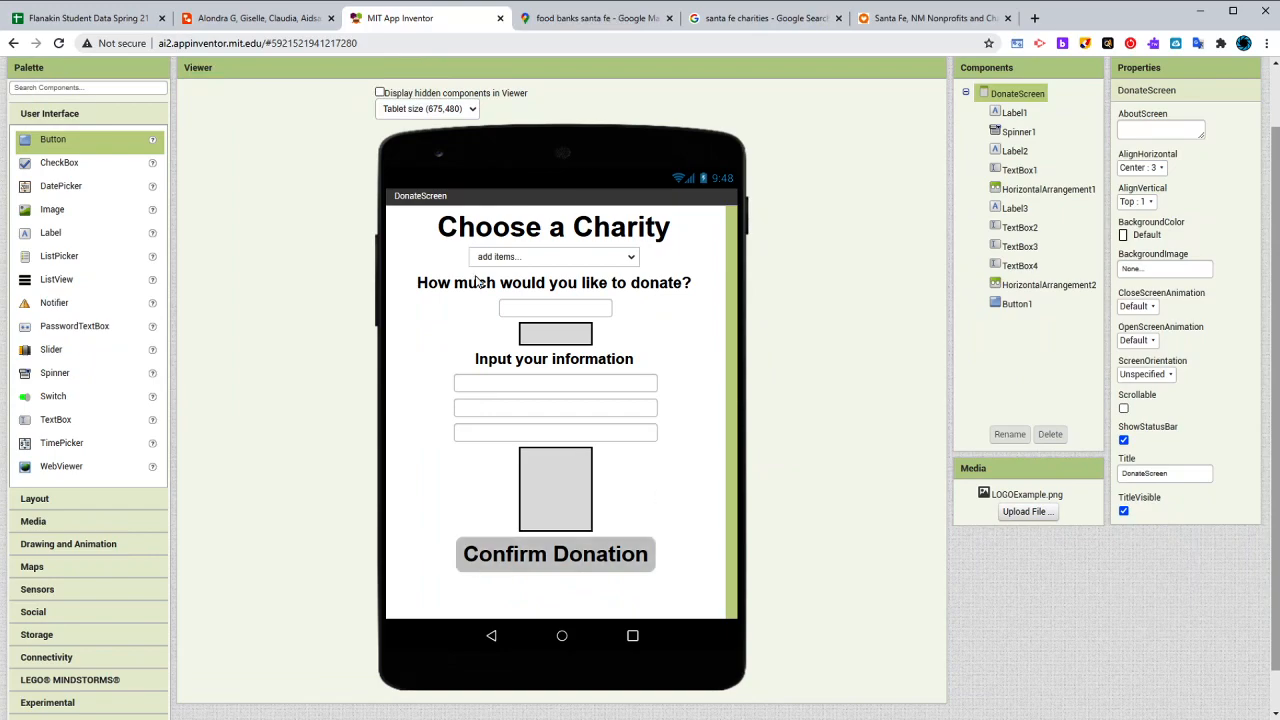
- Check the food screen in the Lucidchart wireframe and add a new screen named FoodScreen in MIT App Inventor
{"action": "scroll", "coordinate": [655, 560], "scroll_direction": "up", "scroll_amount": 1}
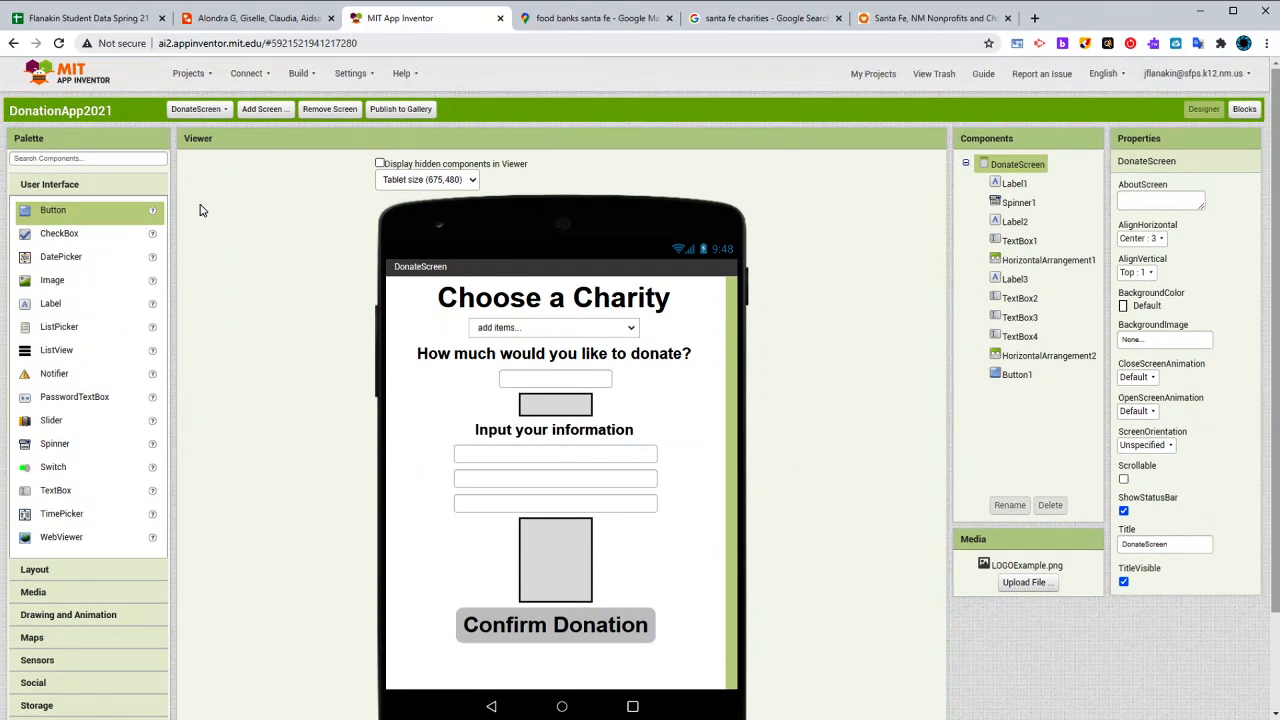
{"action": "left_click", "coordinate": [255, 18]}
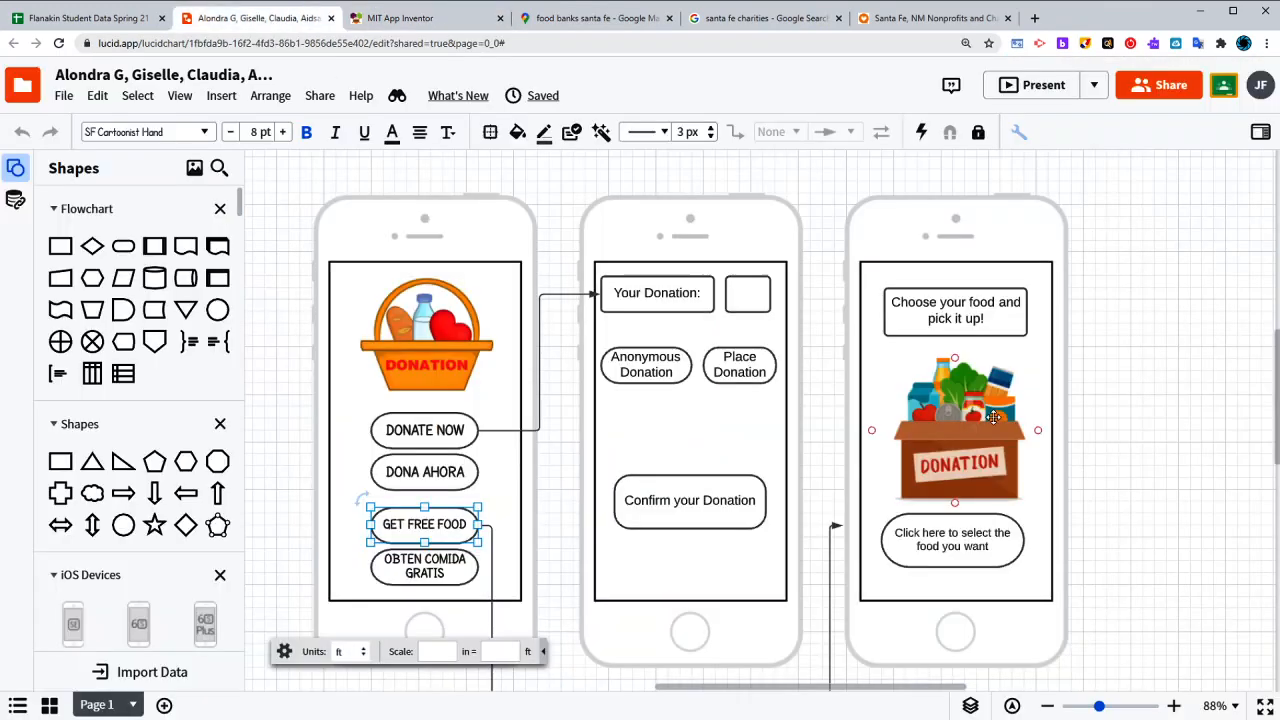
{"action": "left_click", "coordinate": [1048, 362]}
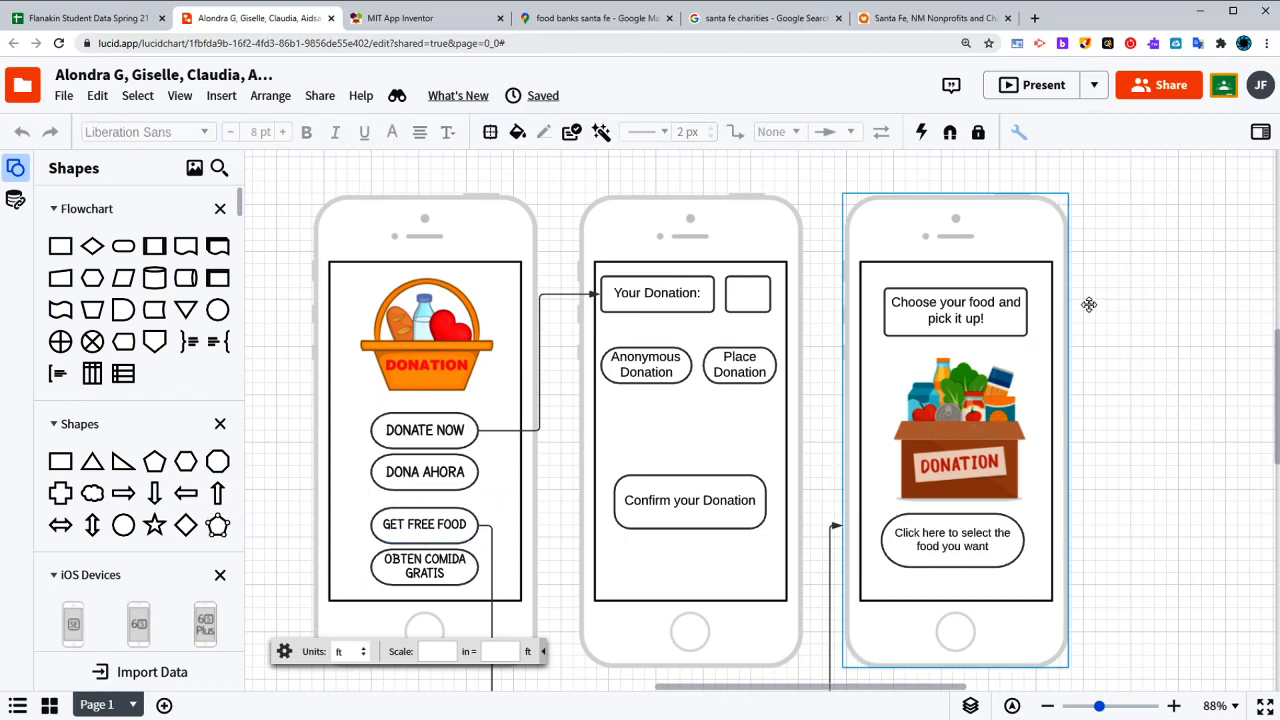
{"action": "left_click", "coordinate": [402, 18]}
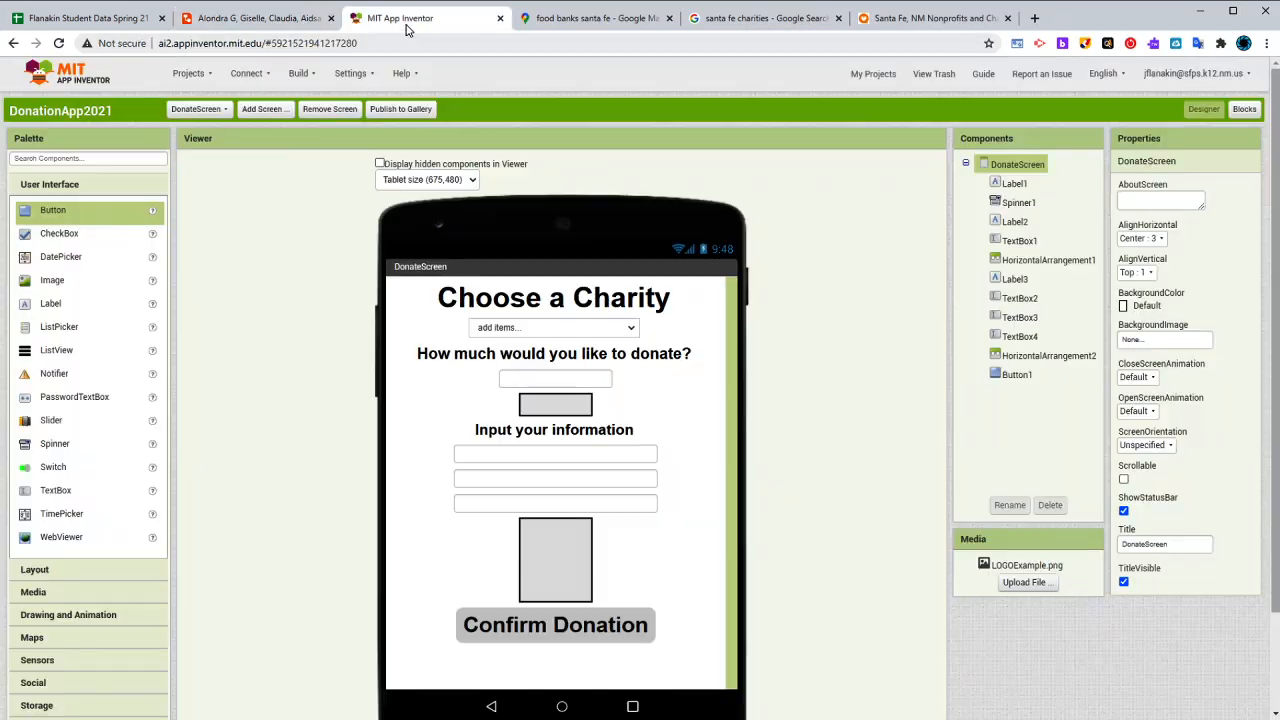
{"action": "left_click", "coordinate": [262, 109]}
{"action": "double_click", "coordinate": [690, 374]}
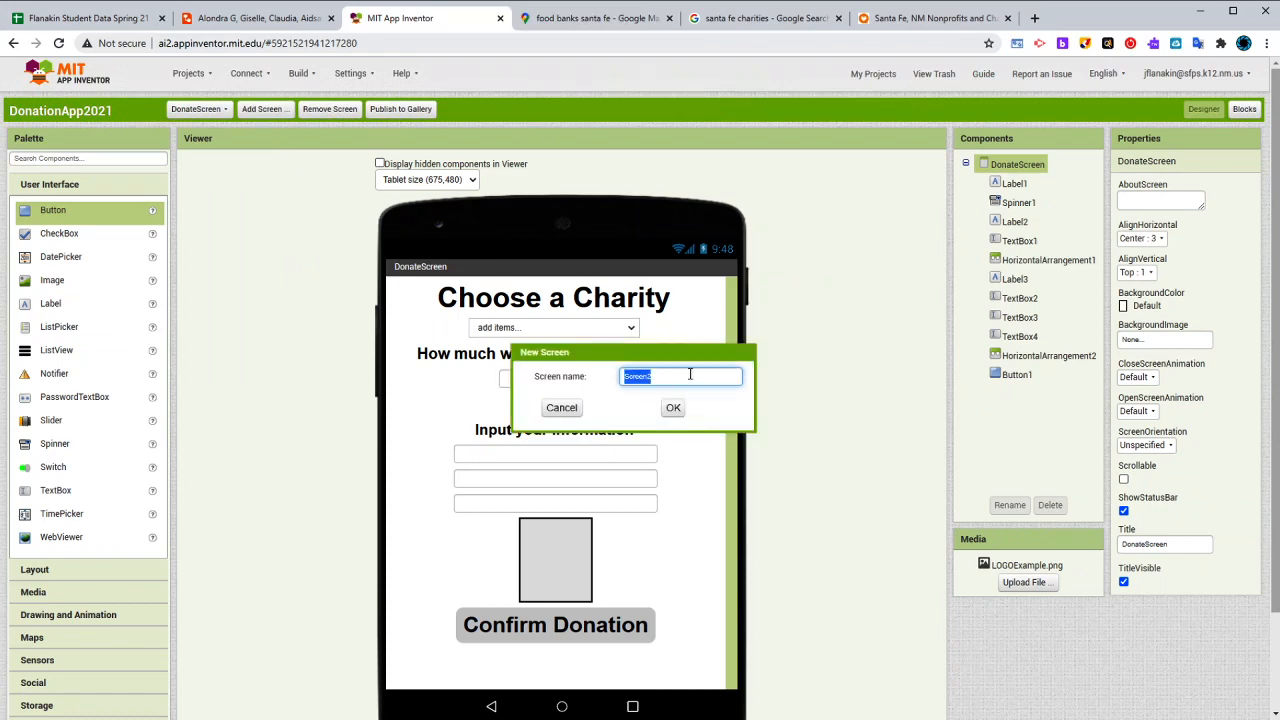
{"action": "type", "text": "Food"}
{"action": "key", "text": "Return"}
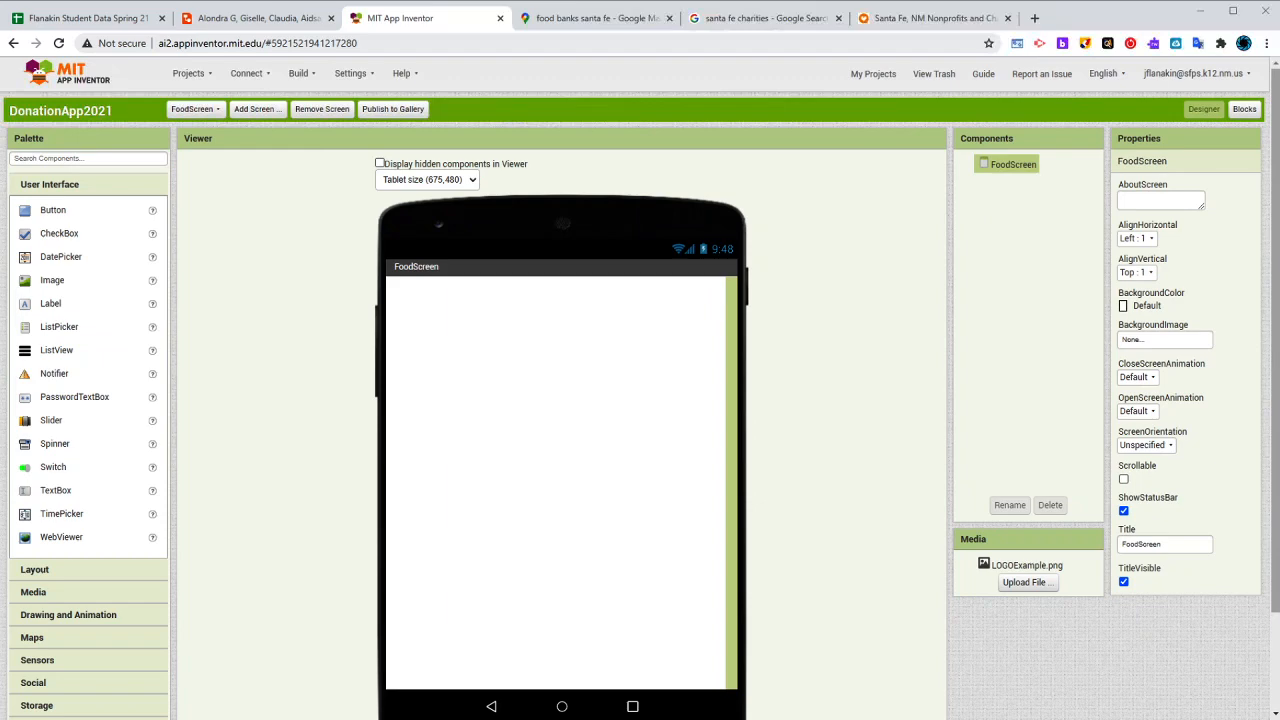
- Review the food screen's layout in the Lucidchart wireframe and return to the empty FoodScreen in MIT App Inventor
{"action": "left_click", "coordinate": [204, 110]}
{"action": "left_click", "coordinate": [249, 457]}
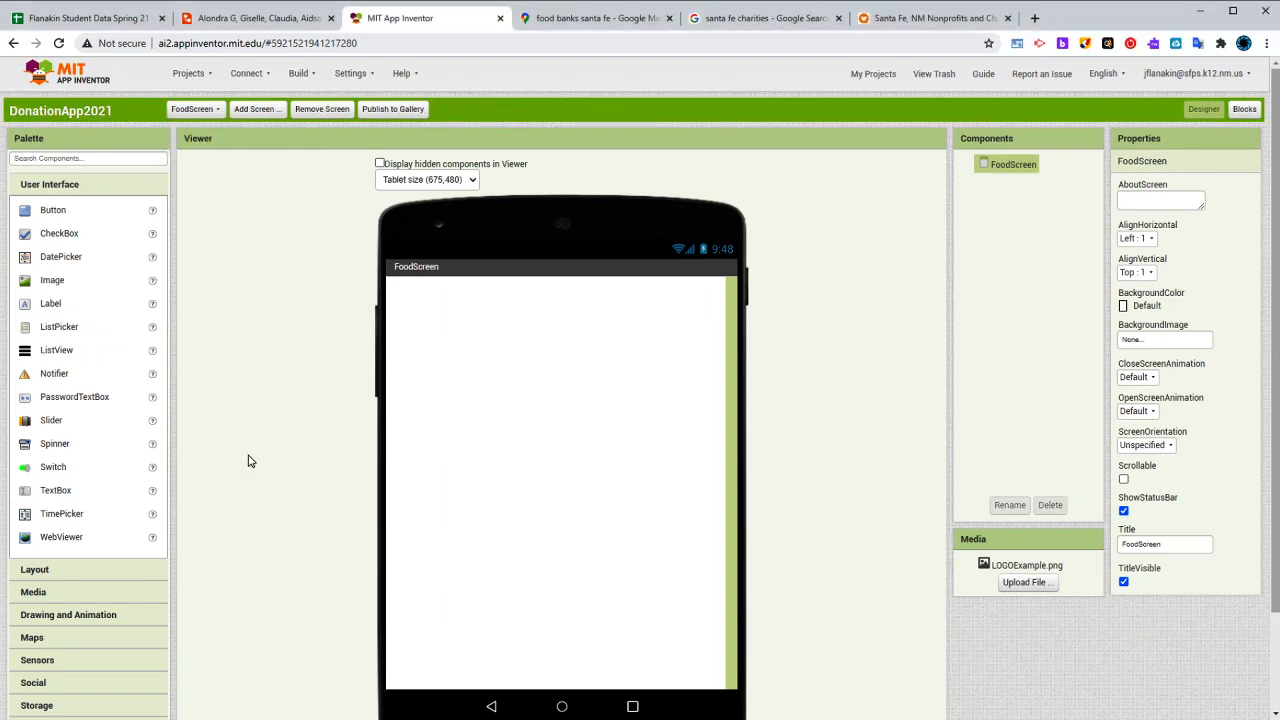
{"action": "scroll", "coordinate": [249, 456], "scroll_direction": "down", "scroll_amount": 1}
{"action": "scroll", "coordinate": [250, 458], "scroll_direction": "down", "scroll_amount": 2}
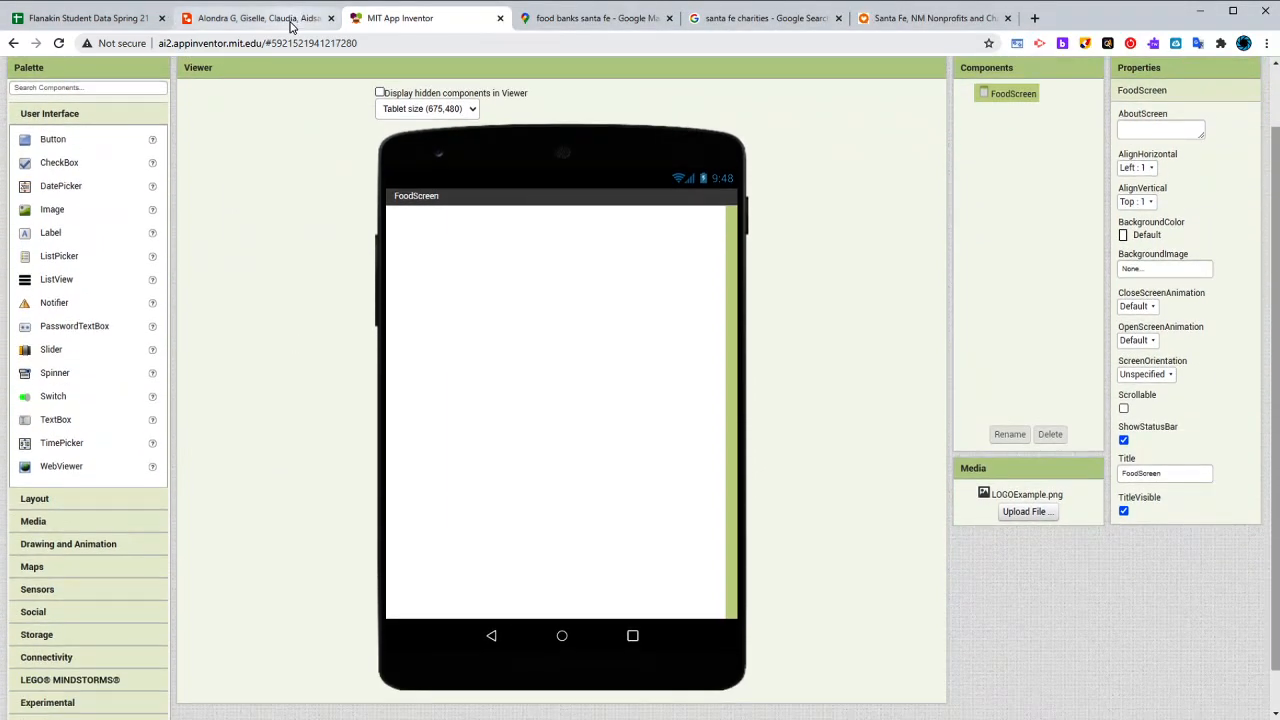
{"action": "left_click", "coordinate": [258, 18]}
{"action": "left_click", "coordinate": [929, 492]}
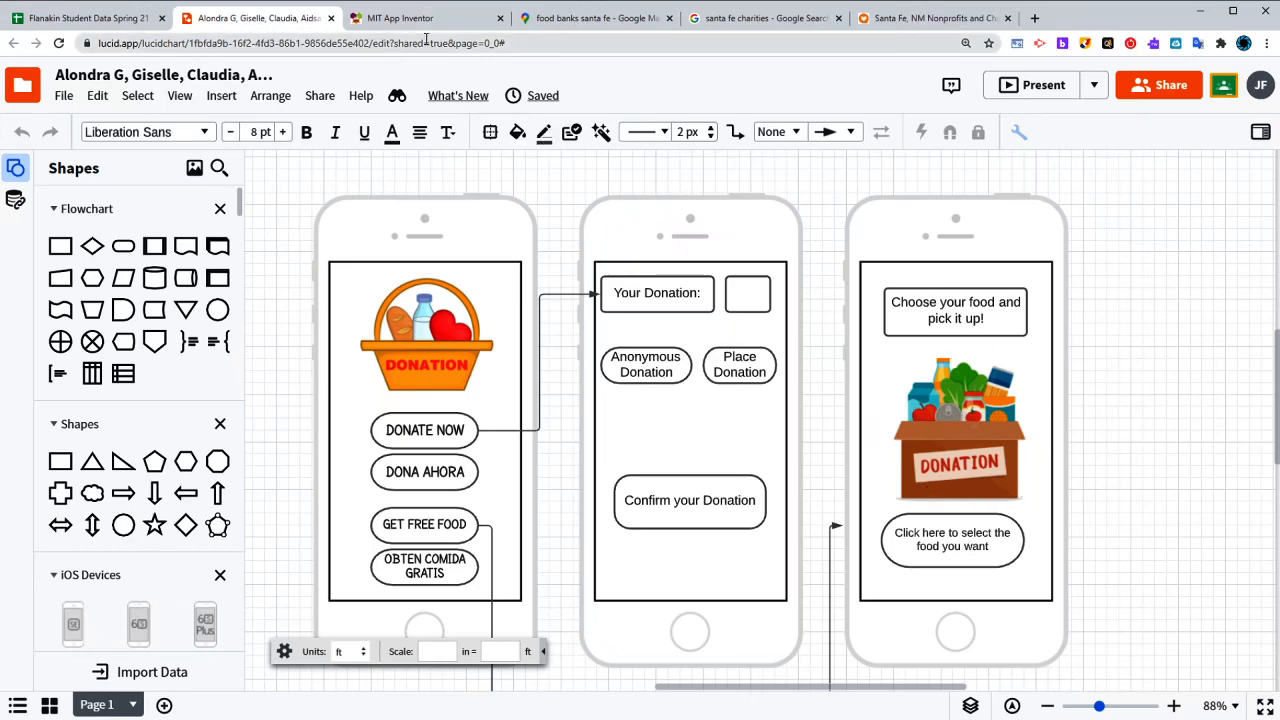
{"action": "left_click", "coordinate": [565, 20]}
{"action": "left_click", "coordinate": [425, 19]}
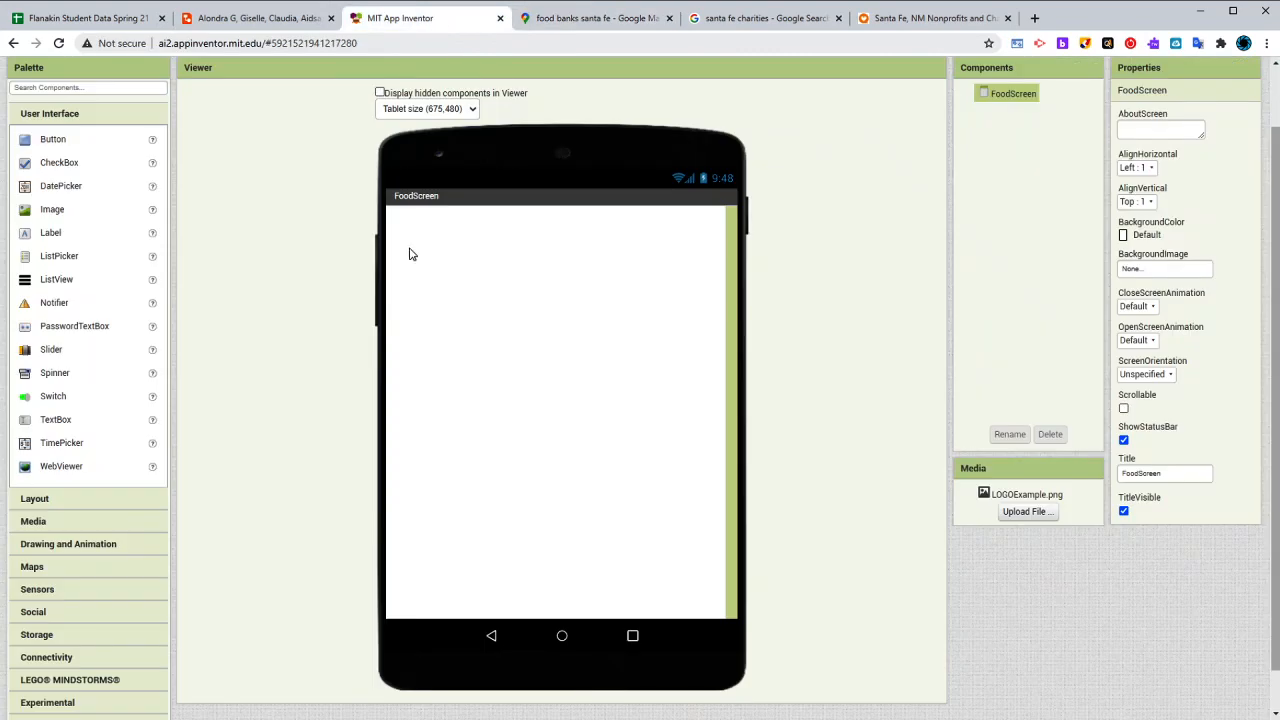
{"action": "scroll", "coordinate": [222, 398], "scroll_direction": "up", "scroll_amount": 2}
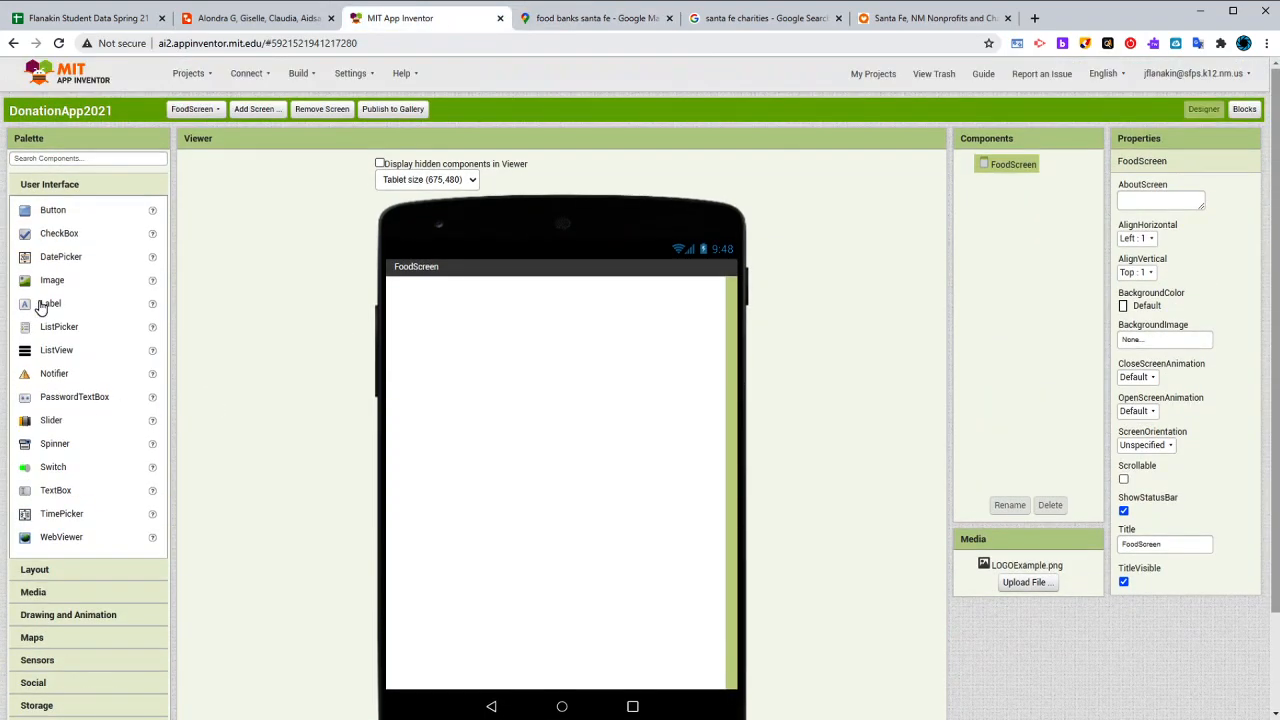
- Add a Label to the FoodScreen with the text "Choose a Location"
{"action": "left_click_drag", "start_coordinate": [45, 303], "coordinate": [604, 384]}
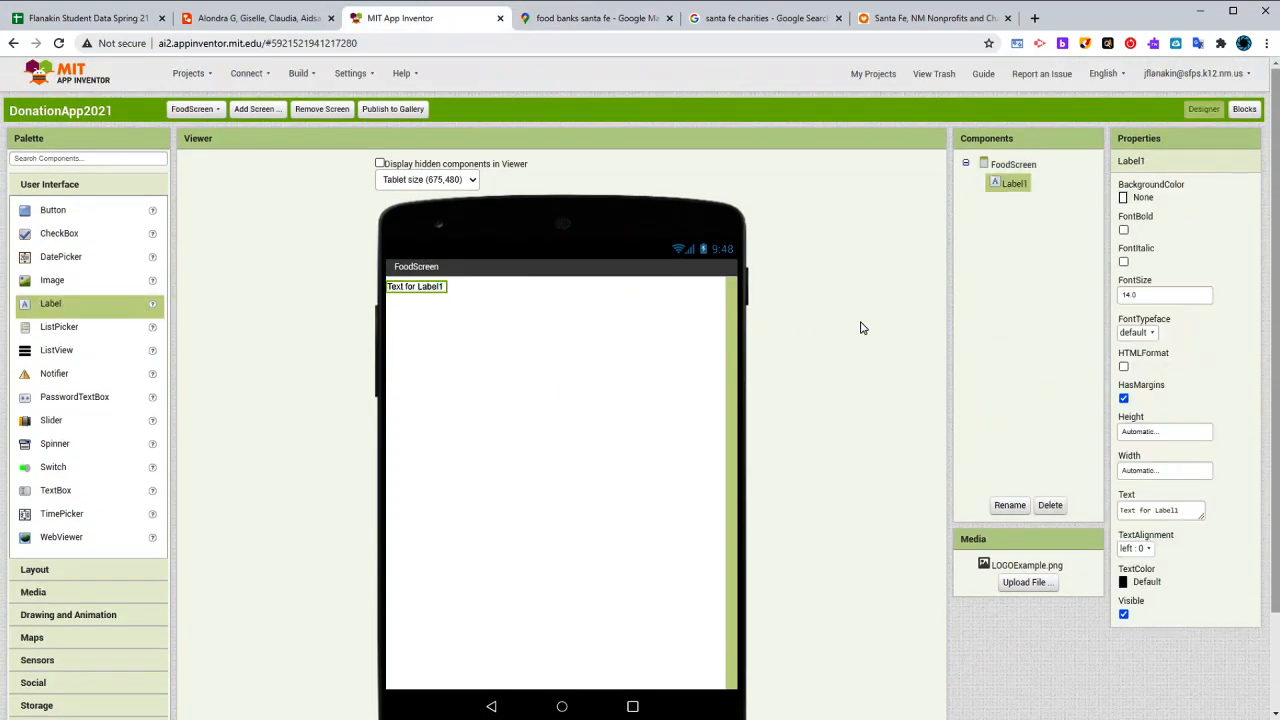
{"action": "left_click", "coordinate": [1150, 503]}
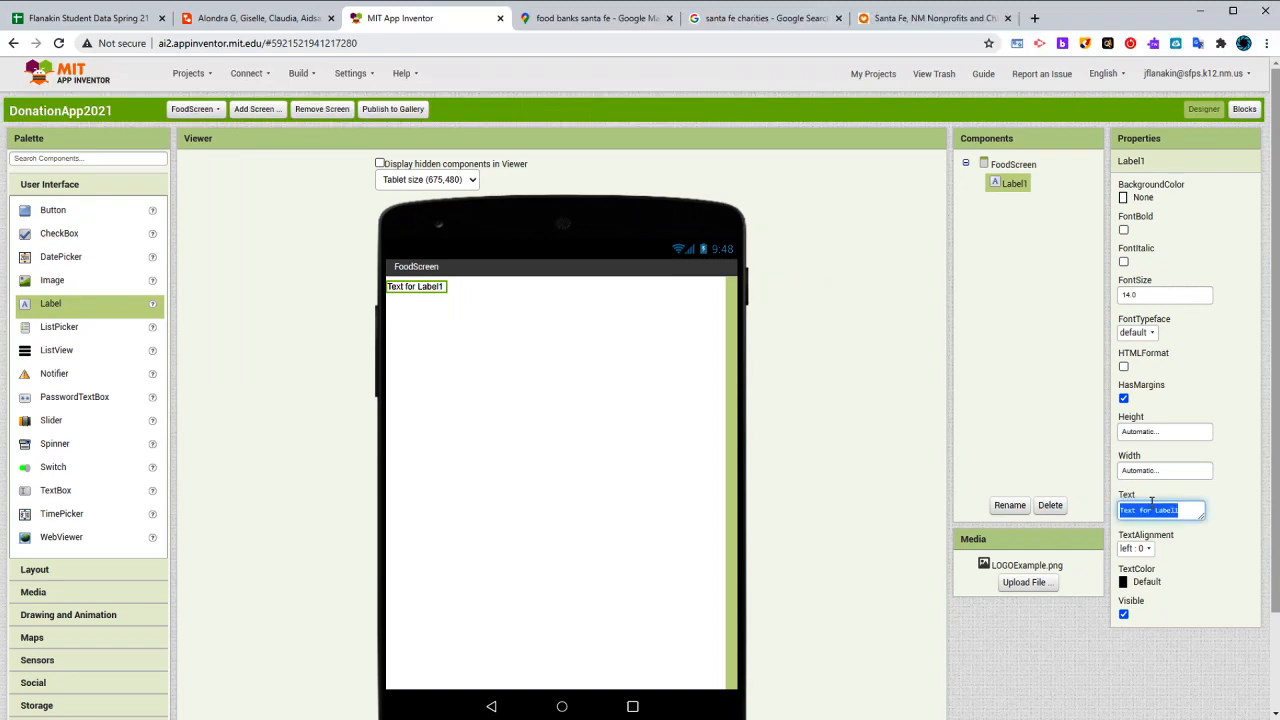
{"action": "type", "text": "Choose a Location"}
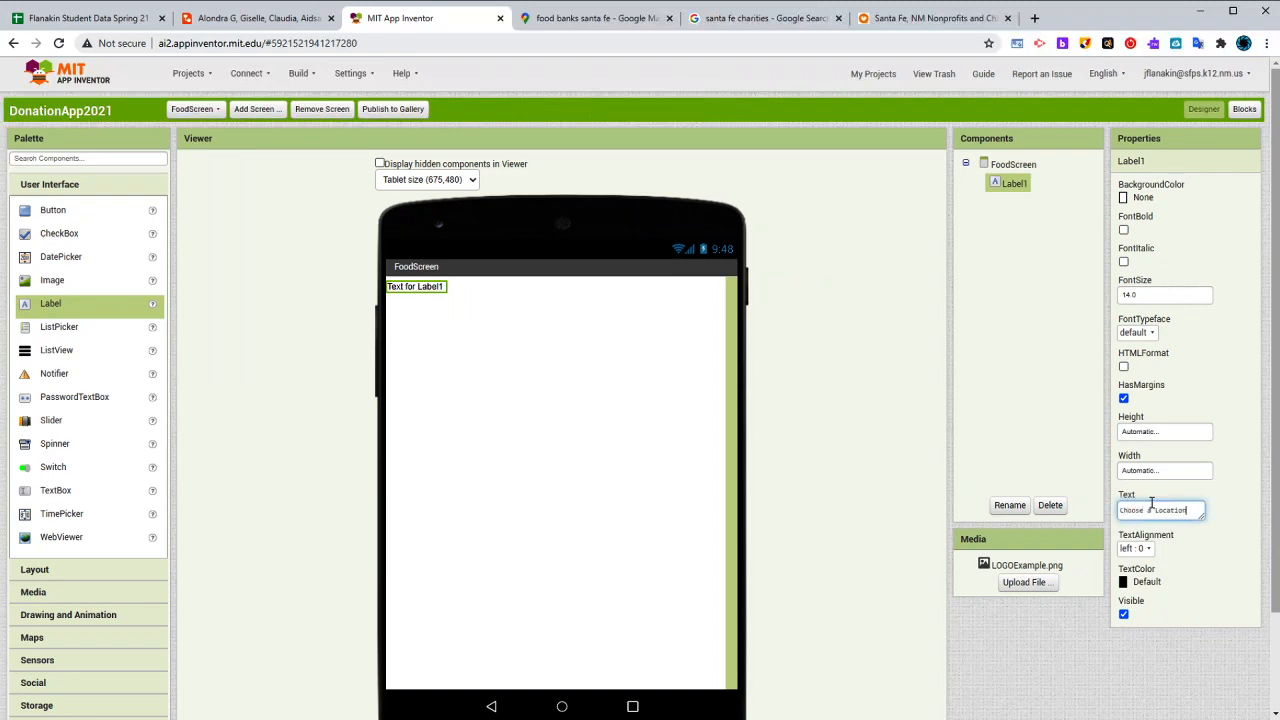
{"action": "key", "text": "Return"}
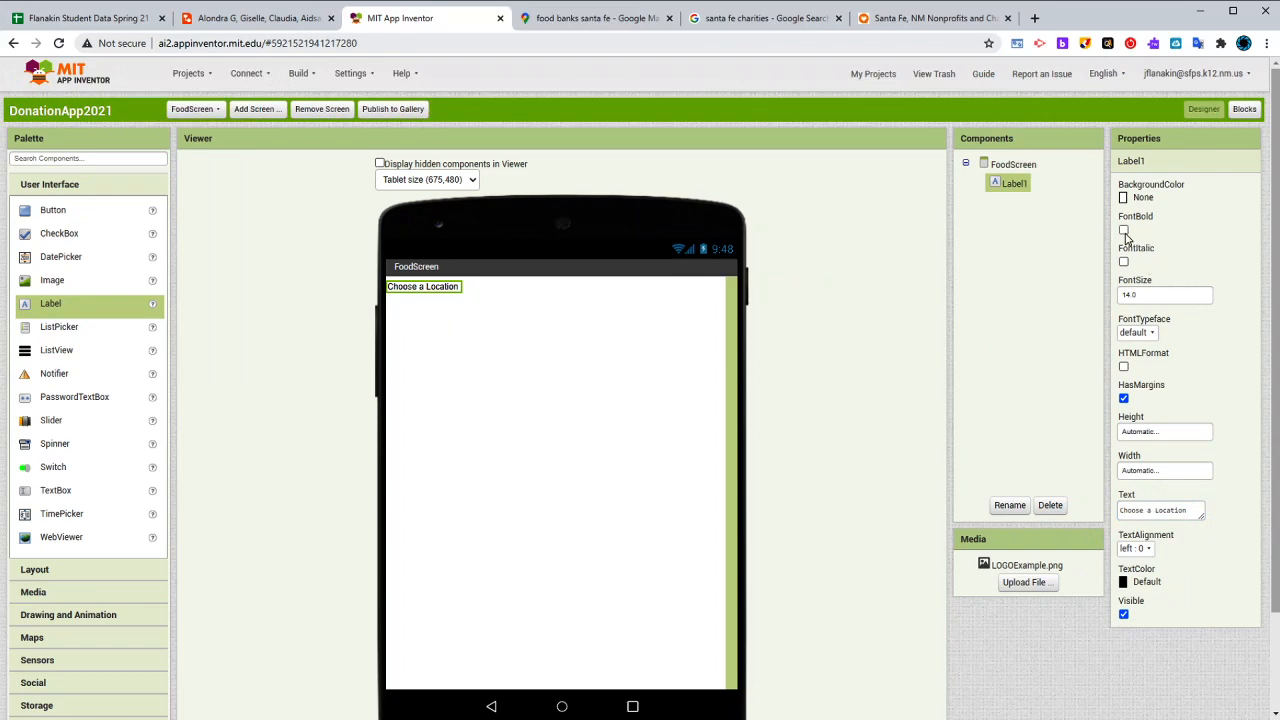
- Format the Choose a Location label with bold text and font size 30
{"action": "left_click", "coordinate": [270, 22]}
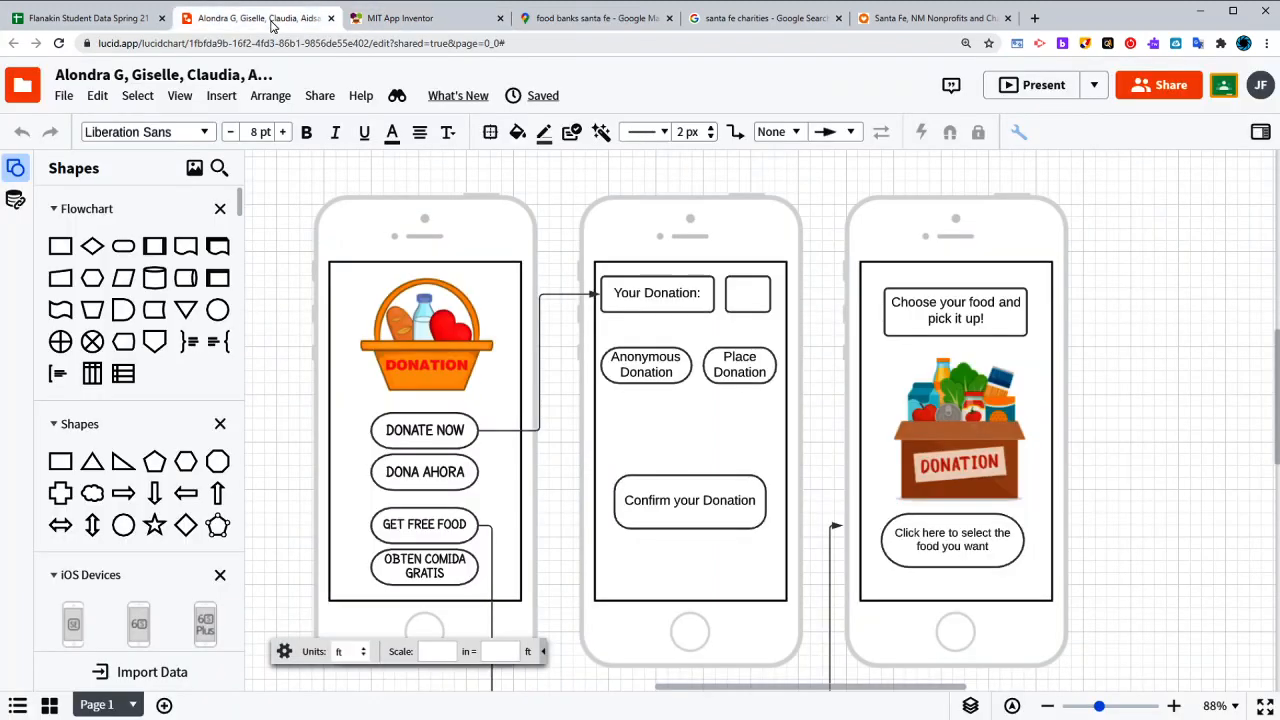
{"action": "left_click", "coordinate": [415, 20]}
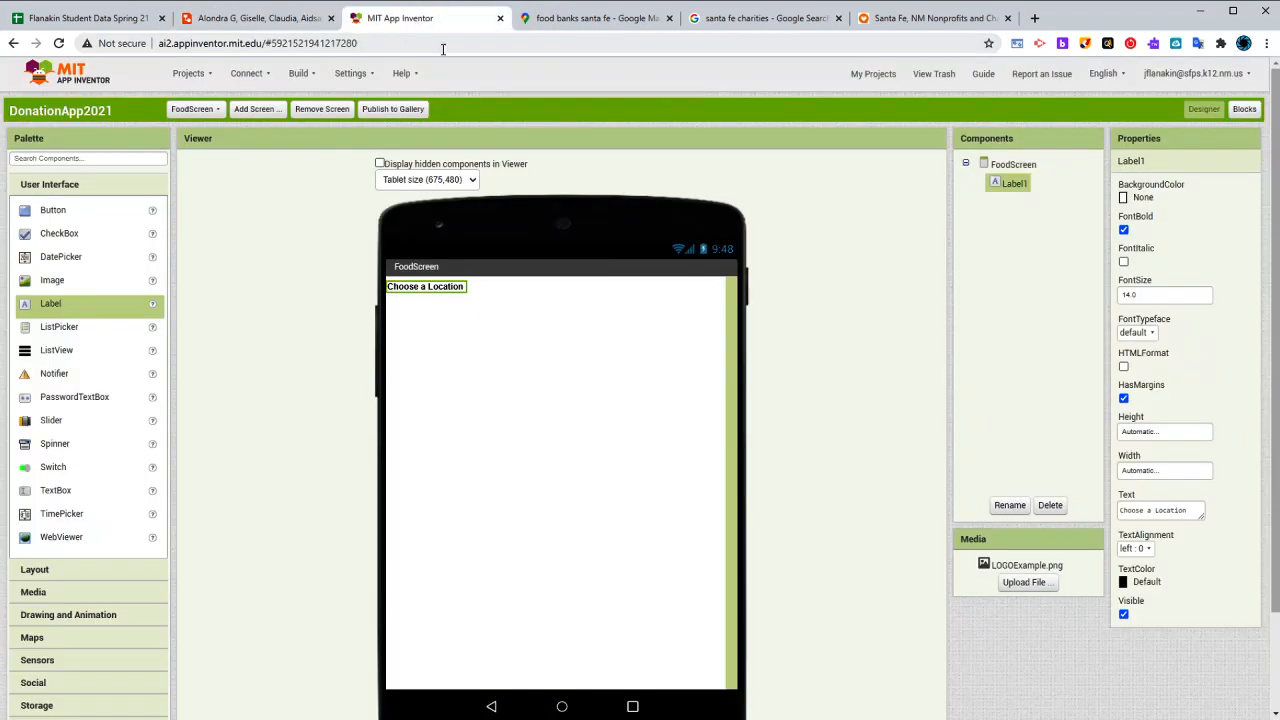
{"action": "left_click", "coordinate": [1140, 296]}
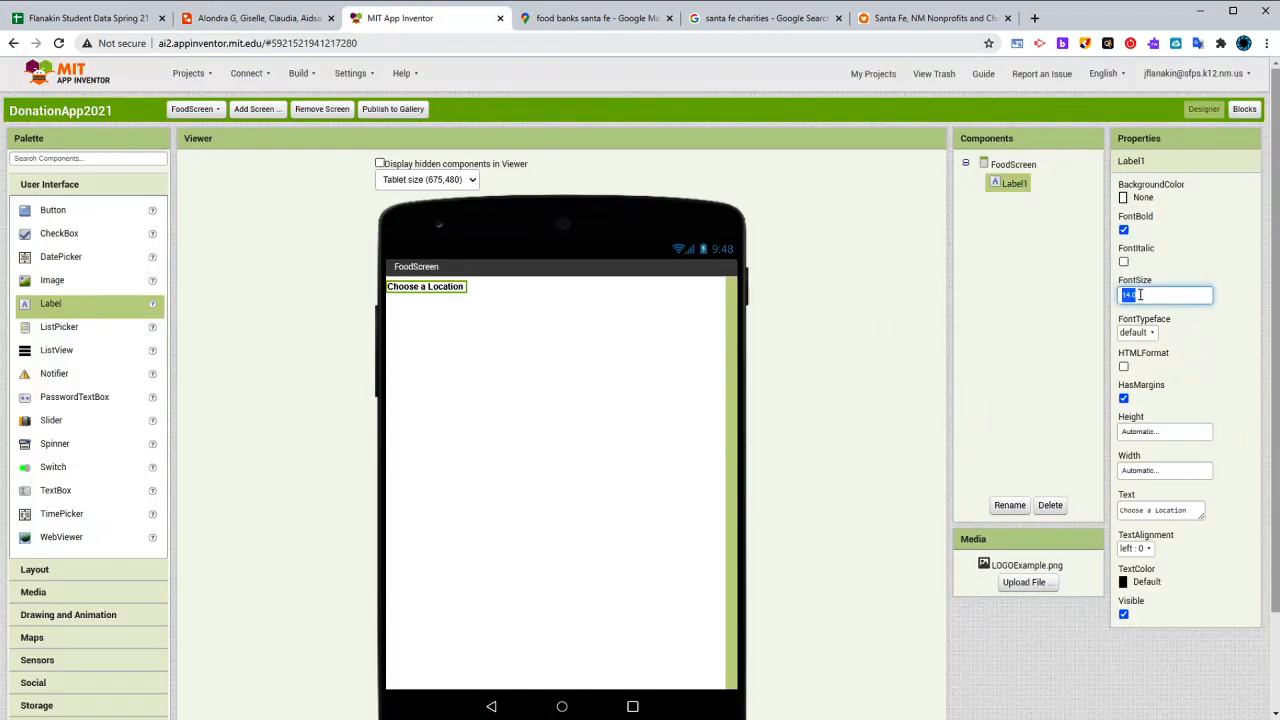
{"action": "type", "text": "34"}
{"action": "key", "text": "Return"}
{"action": "left_click", "coordinate": [1151, 295]}
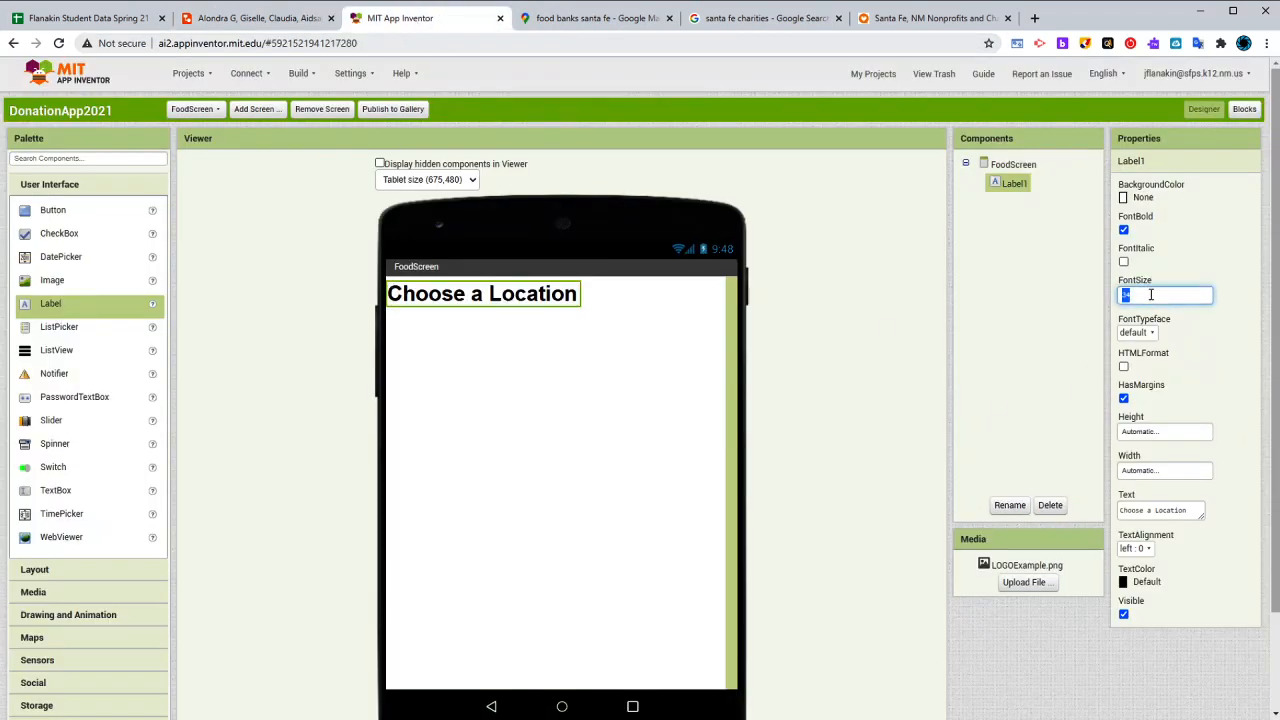
{"action": "type", "text": "30"}
{"action": "key", "text": "Return"}
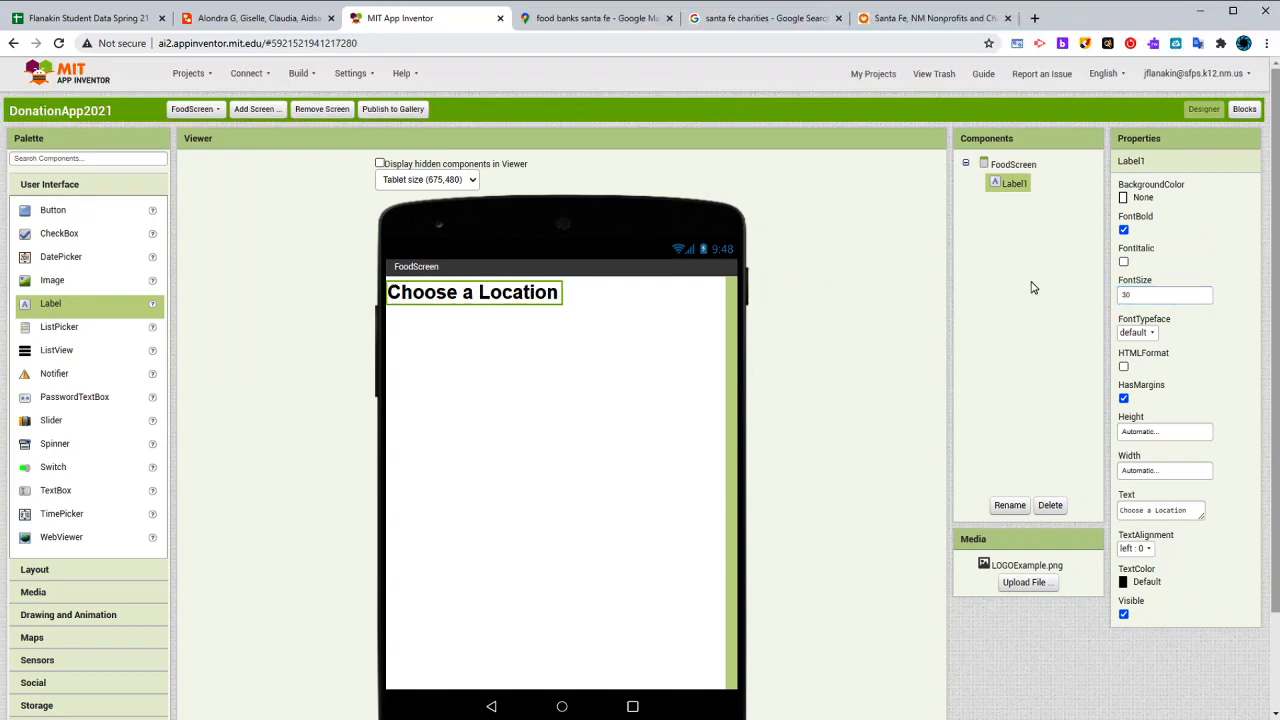
- Set the FoodScreen's horizontal alignment to Center
{"action": "left_click", "coordinate": [1025, 166]}
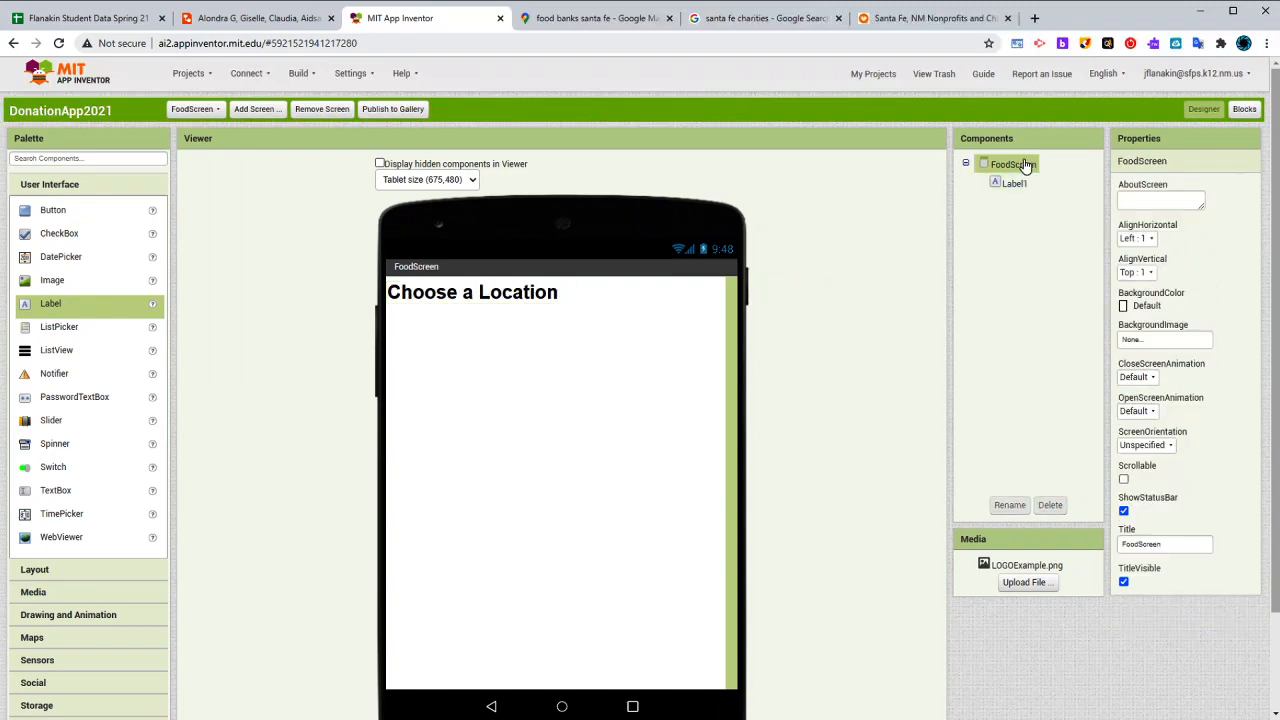
{"action": "left_click", "coordinate": [1135, 238]}
{"action": "left_click", "coordinate": [1148, 282]}
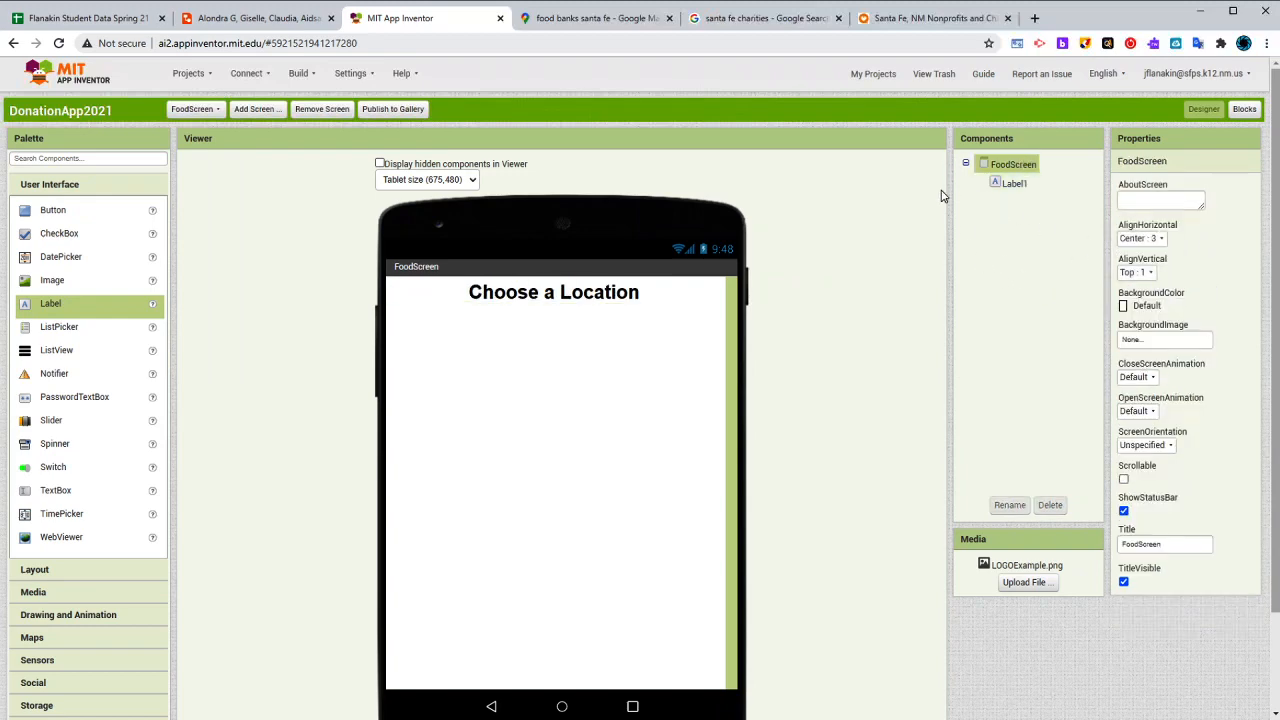
{"action": "left_click", "coordinate": [1006, 188]}
{"action": "left_click", "coordinate": [1012, 164]}
{"action": "left_click", "coordinate": [1135, 240]}
{"action": "left_click", "coordinate": [1012, 210]}
{"action": "left_click", "coordinate": [1013, 185]}
{"action": "double_click", "coordinate": [1138, 292]}
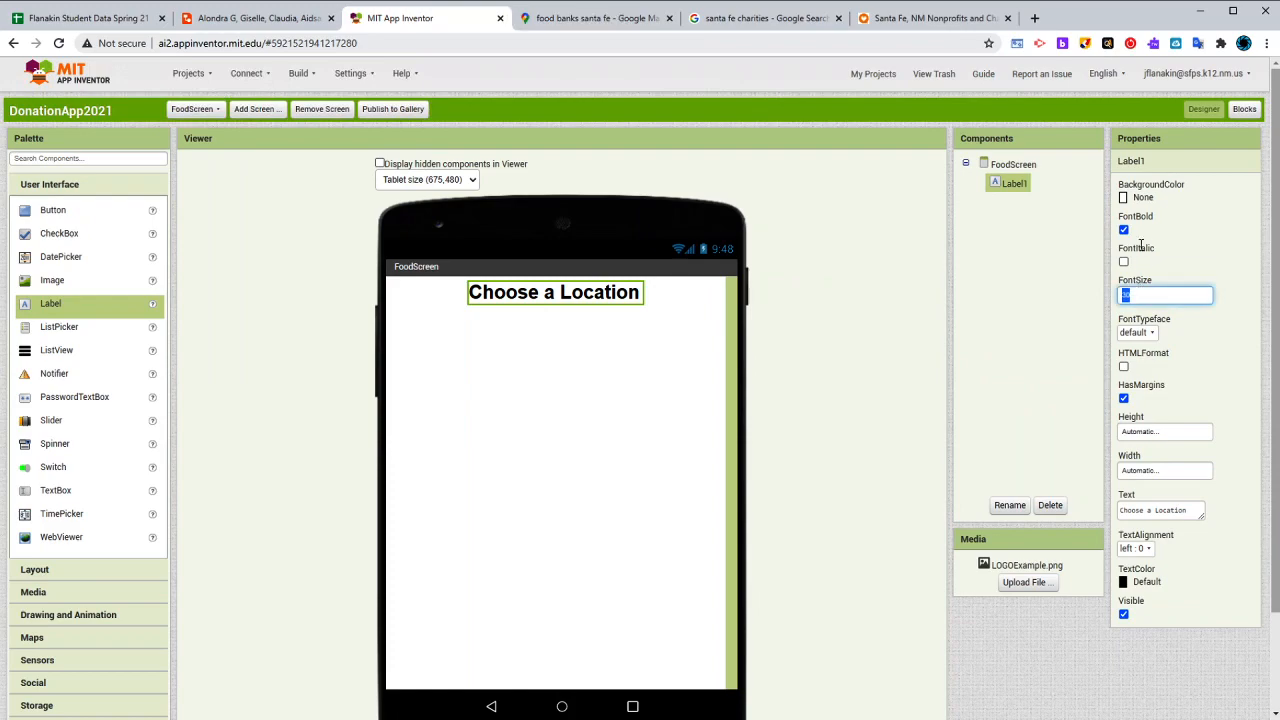
{"action": "left_click", "coordinate": [982, 315]}
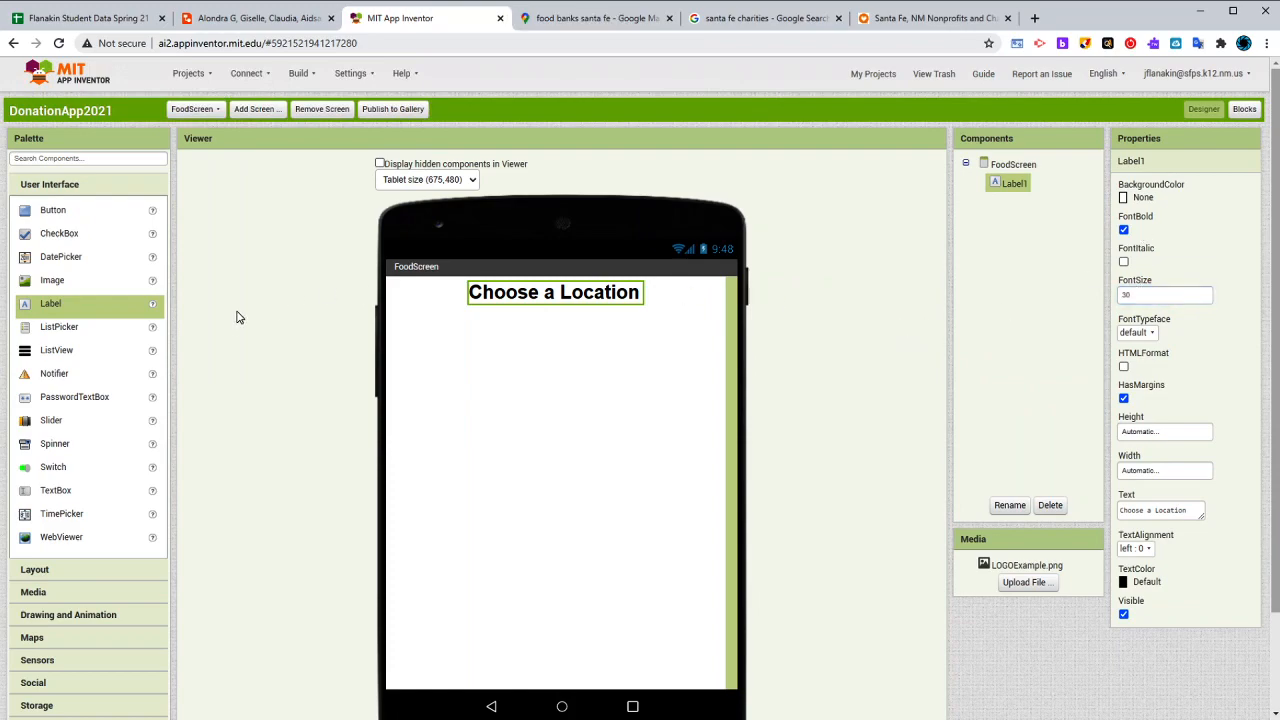
- Switch to Google Maps and examine the Santa Fe food bank locations on the map
{"action": "left_click", "coordinate": [552, 24]}
{"action": "left_click_drag", "start_coordinate": [745, 438], "coordinate": [734, 315]}
{"action": "scroll", "coordinate": [780, 447], "scroll_direction": "down", "scroll_amount": 3}
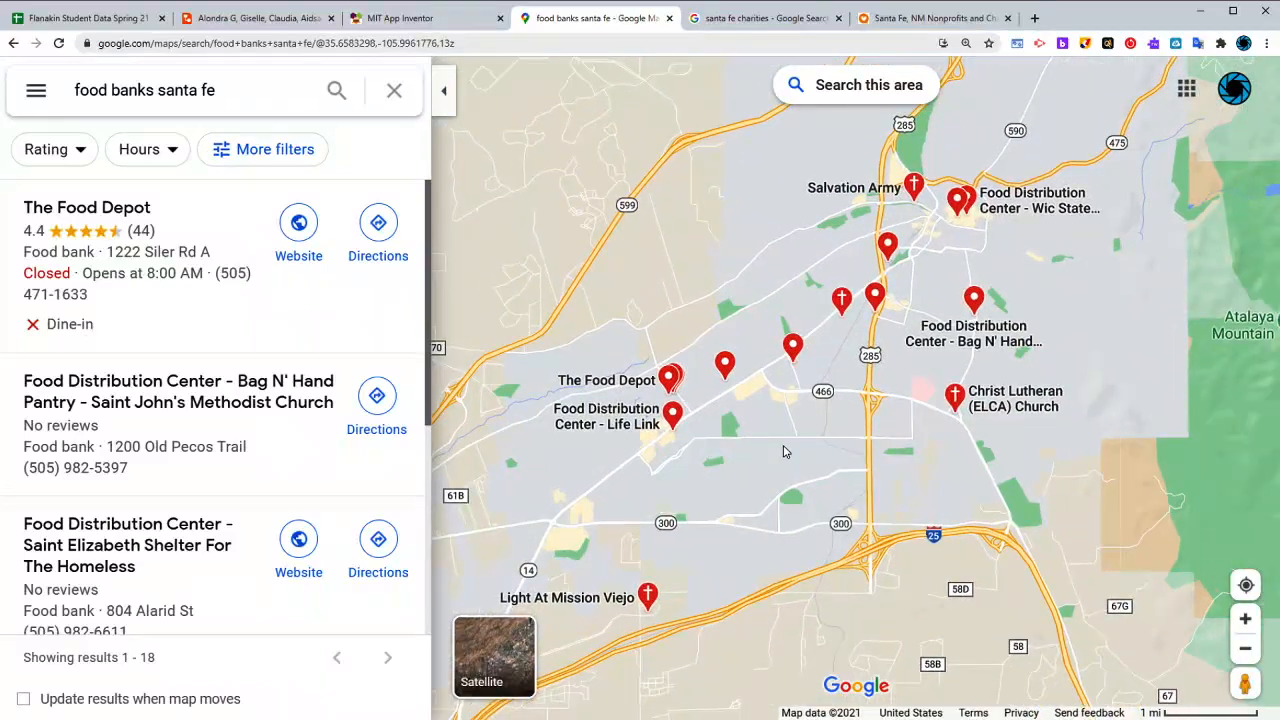
{"action": "scroll", "coordinate": [784, 449], "scroll_direction": "up", "scroll_amount": 3}
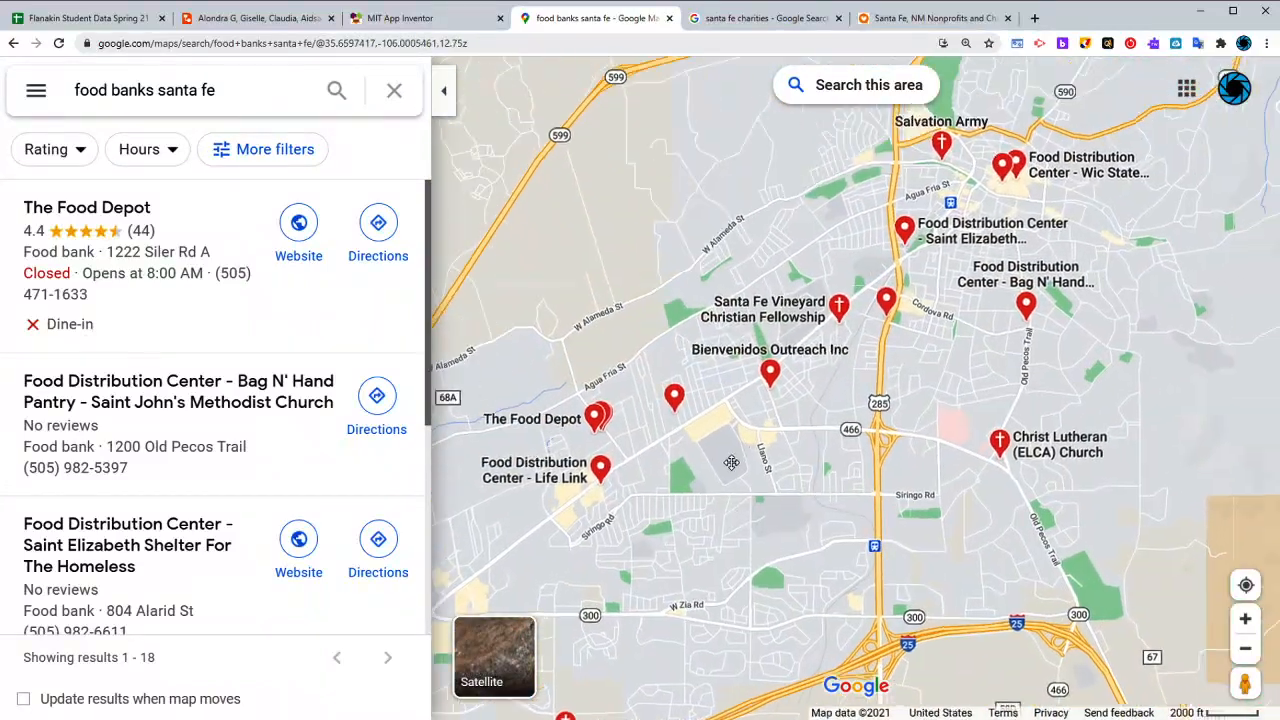
{"action": "scroll", "coordinate": [825, 348], "scroll_direction": "up", "scroll_amount": 3}
{"action": "scroll", "coordinate": [800, 470], "scroll_direction": "down", "scroll_amount": 3}
{"action": "left_click_drag", "start_coordinate": [757, 557], "coordinate": [909, 260]}
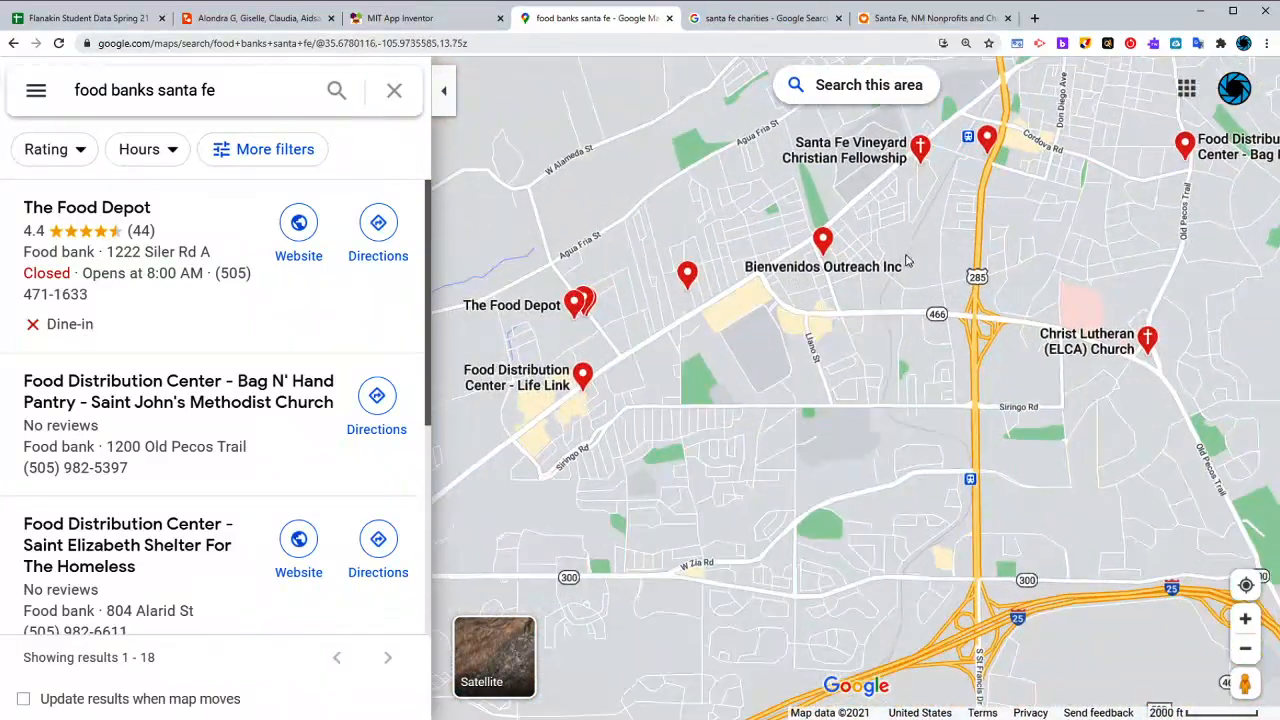
{"action": "scroll", "coordinate": [775, 495], "scroll_direction": "down", "scroll_amount": 1}
{"action": "left_click_drag", "start_coordinate": [775, 495], "coordinate": [849, 400]}
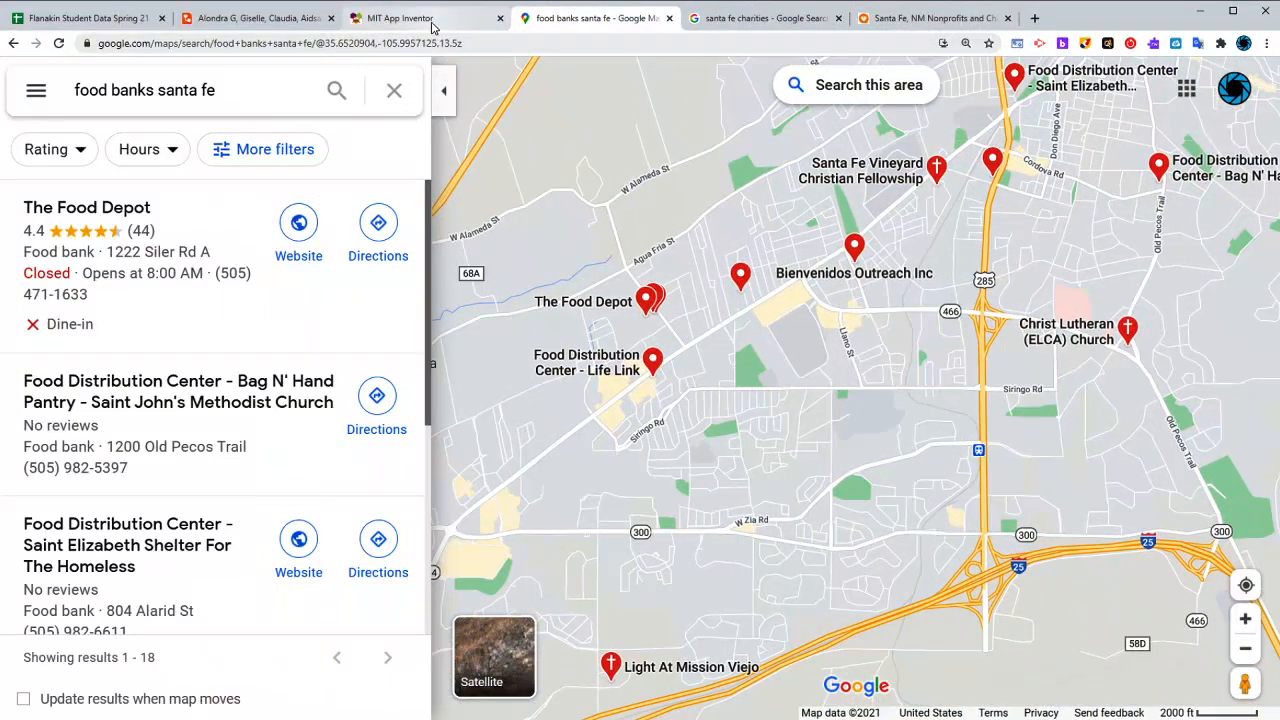
- Return to MIT App Inventor and add a Spinner below the Choose a Location label with a width of 50 percent
{"action": "left_click", "coordinate": [425, 18]}
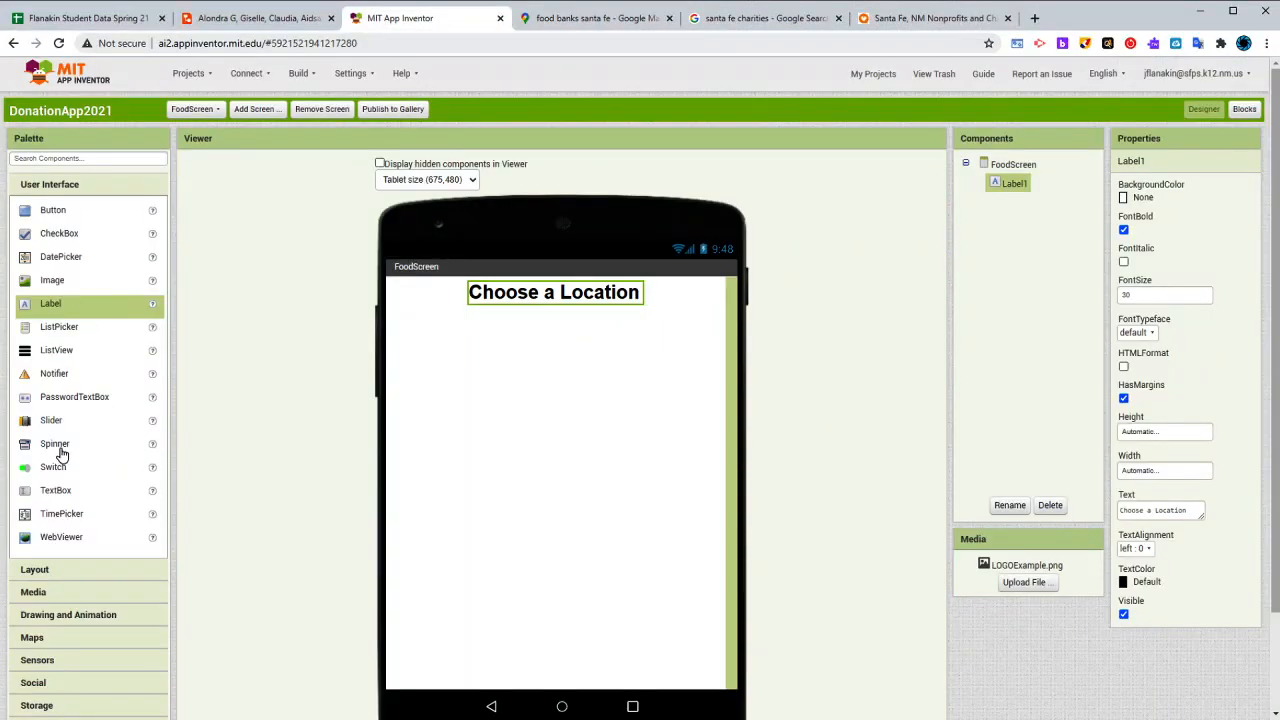
{"action": "left_click_drag", "start_coordinate": [58, 446], "coordinate": [626, 377]}
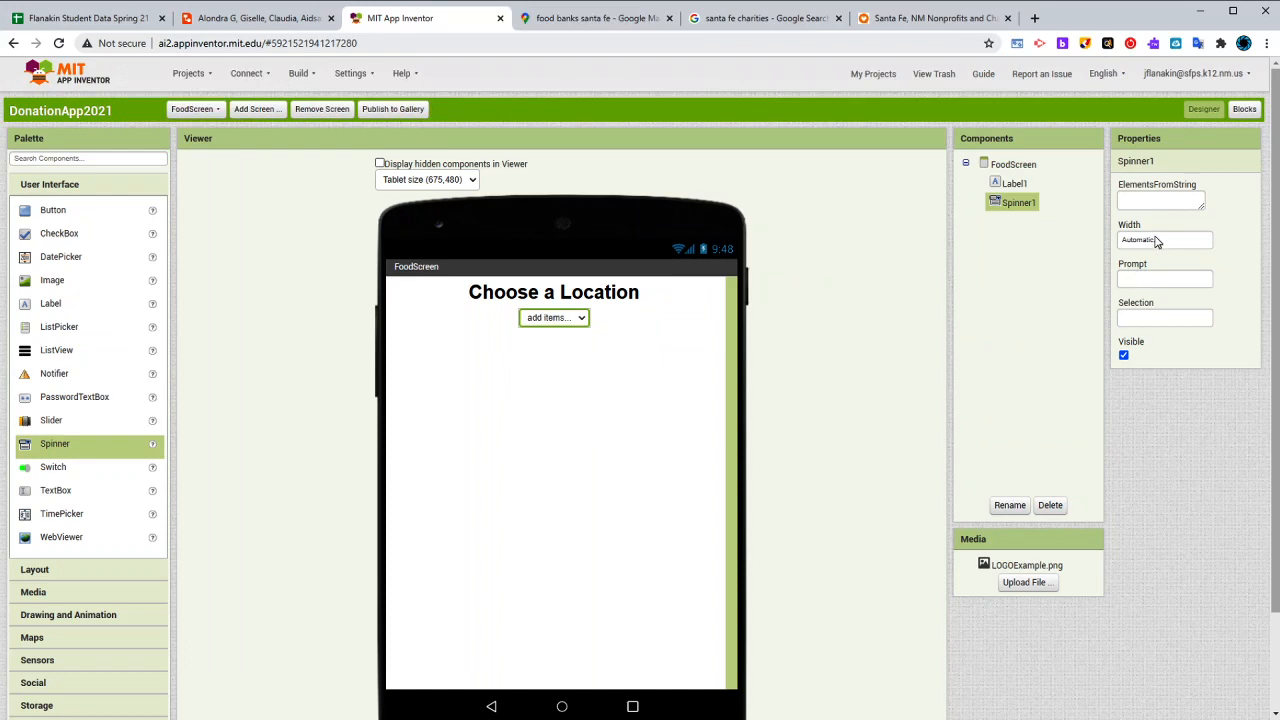
{"action": "left_click", "coordinate": [1157, 241]}
{"action": "left_click", "coordinate": [1157, 285]}
{"action": "type", "text": "50"}
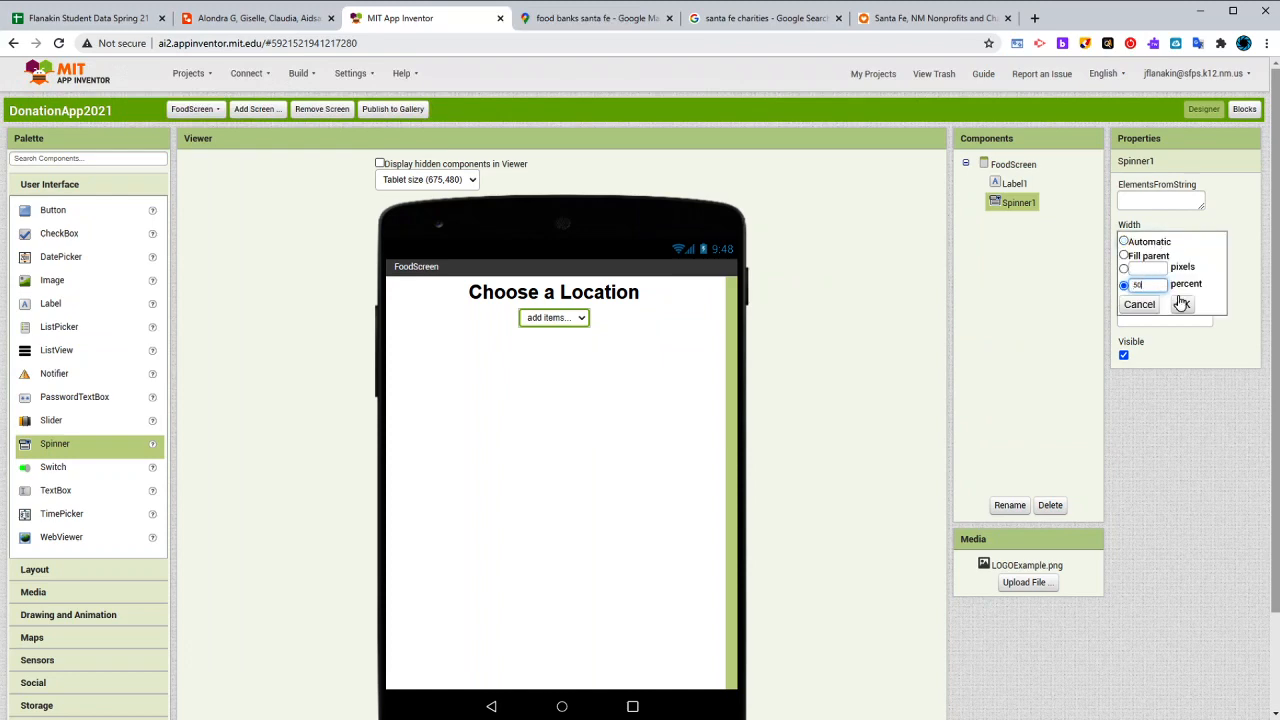
{"action": "left_click", "coordinate": [1182, 304]}
- Enlarge the spinner's ElementsFromString field and look up Santa Fe food bank names in Google Maps, including the Bag N' Hand Pantry listing
{"action": "left_click", "coordinate": [1153, 194]}
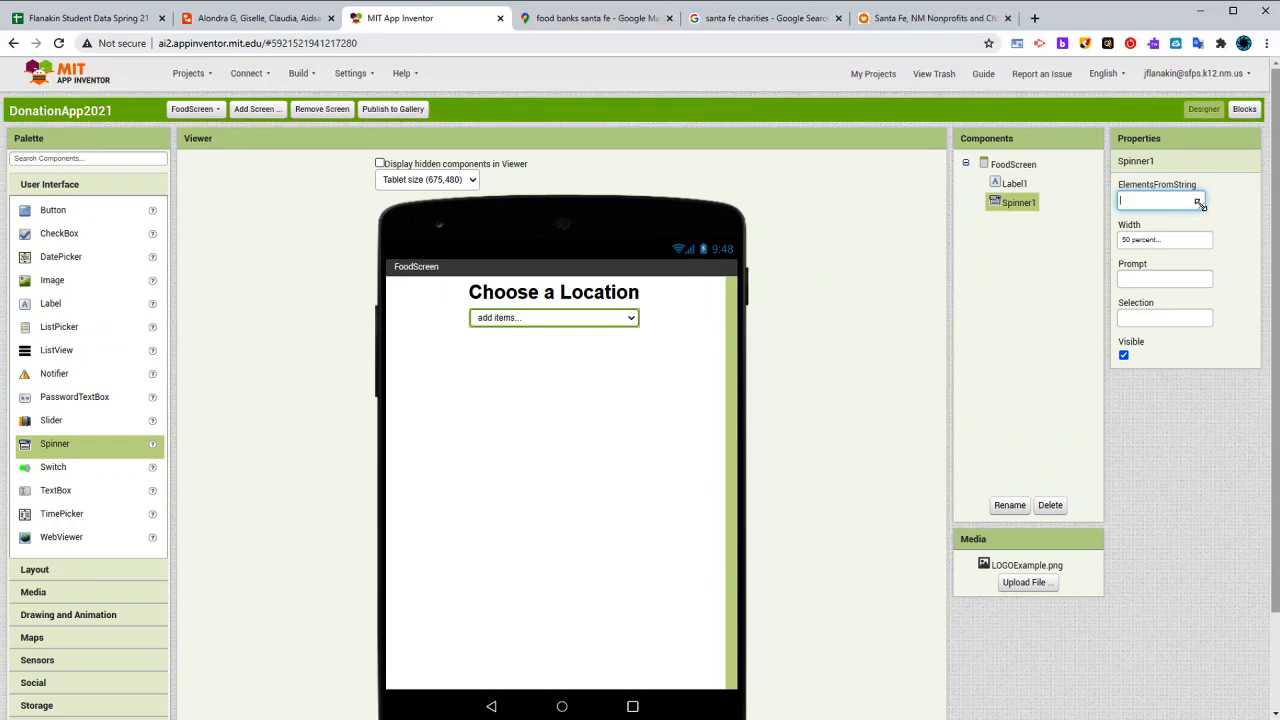
{"action": "left_click_drag", "start_coordinate": [1202, 205], "coordinate": [1240, 337]}
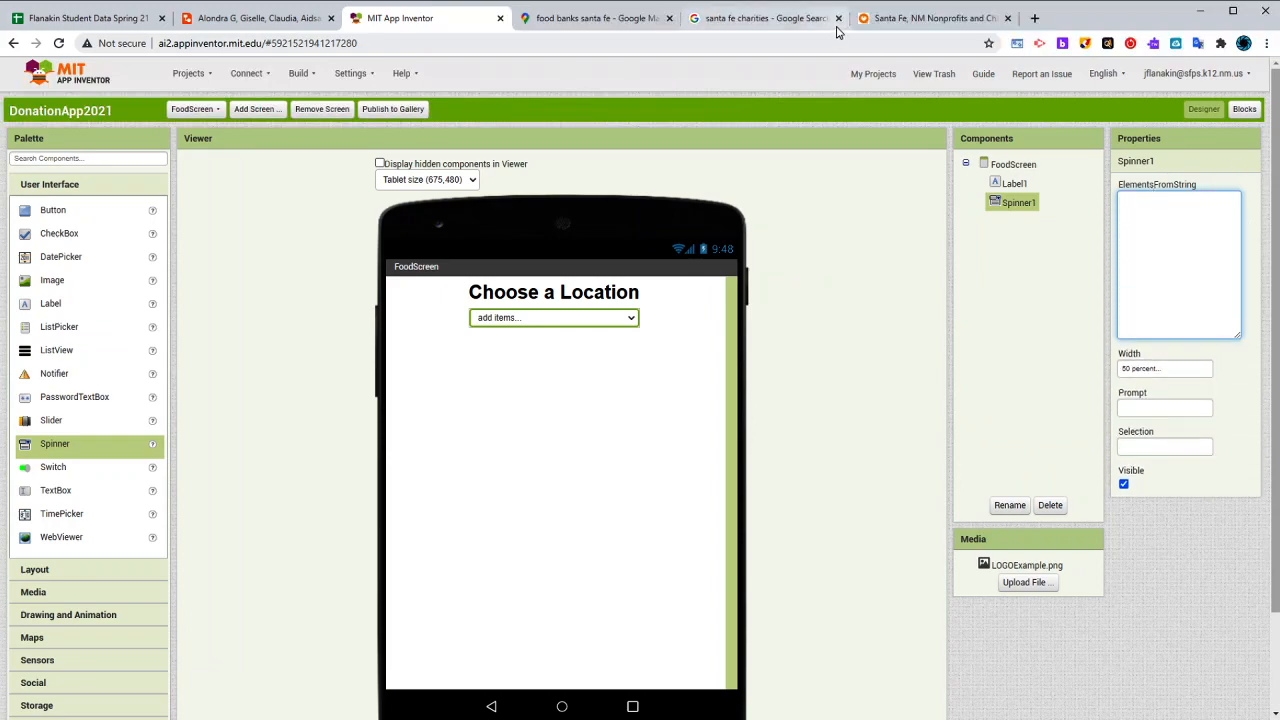
{"action": "left_click", "coordinate": [598, 20]}
{"action": "left_click_drag", "start_coordinate": [813, 424], "coordinate": [783, 466]}
{"action": "scroll", "coordinate": [780, 454], "scroll_direction": "down", "scroll_amount": 1}
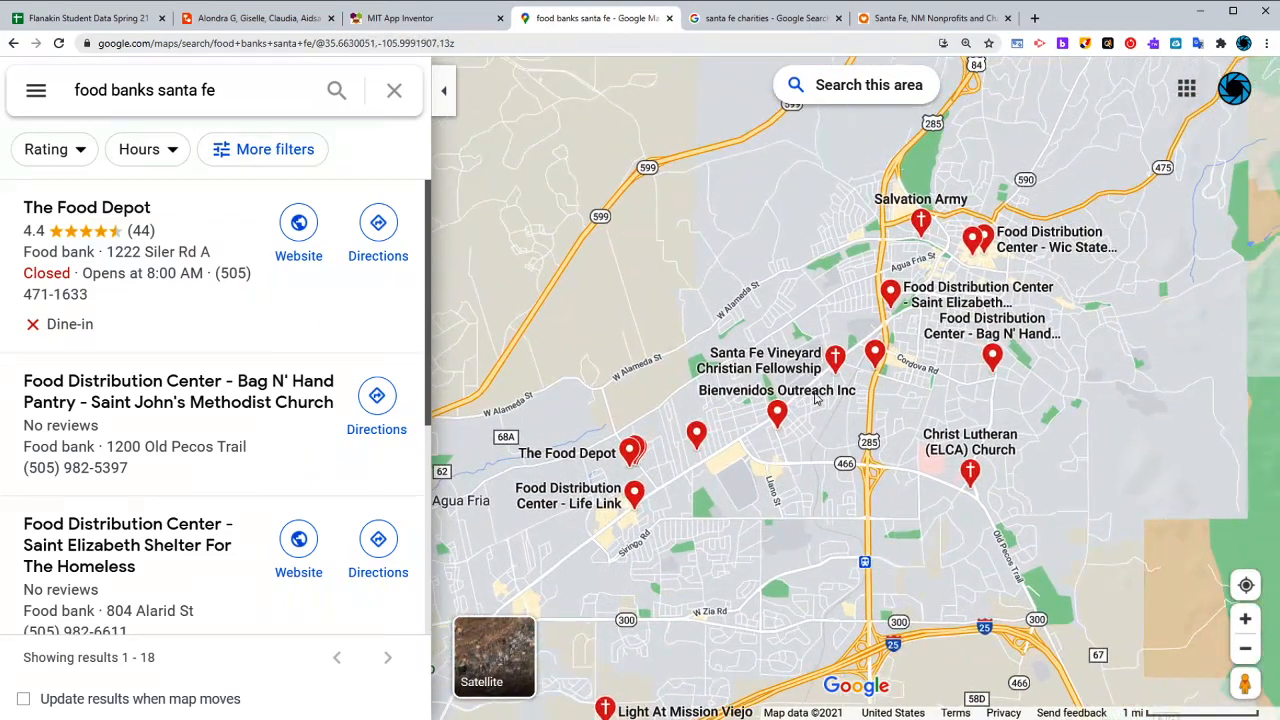
{"action": "scroll", "coordinate": [989, 325], "scroll_direction": "up", "scroll_amount": 1}
{"action": "scroll", "coordinate": [989, 325], "scroll_direction": "up", "scroll_amount": 1}
{"action": "mouse_move", "coordinate": [909, 283]}
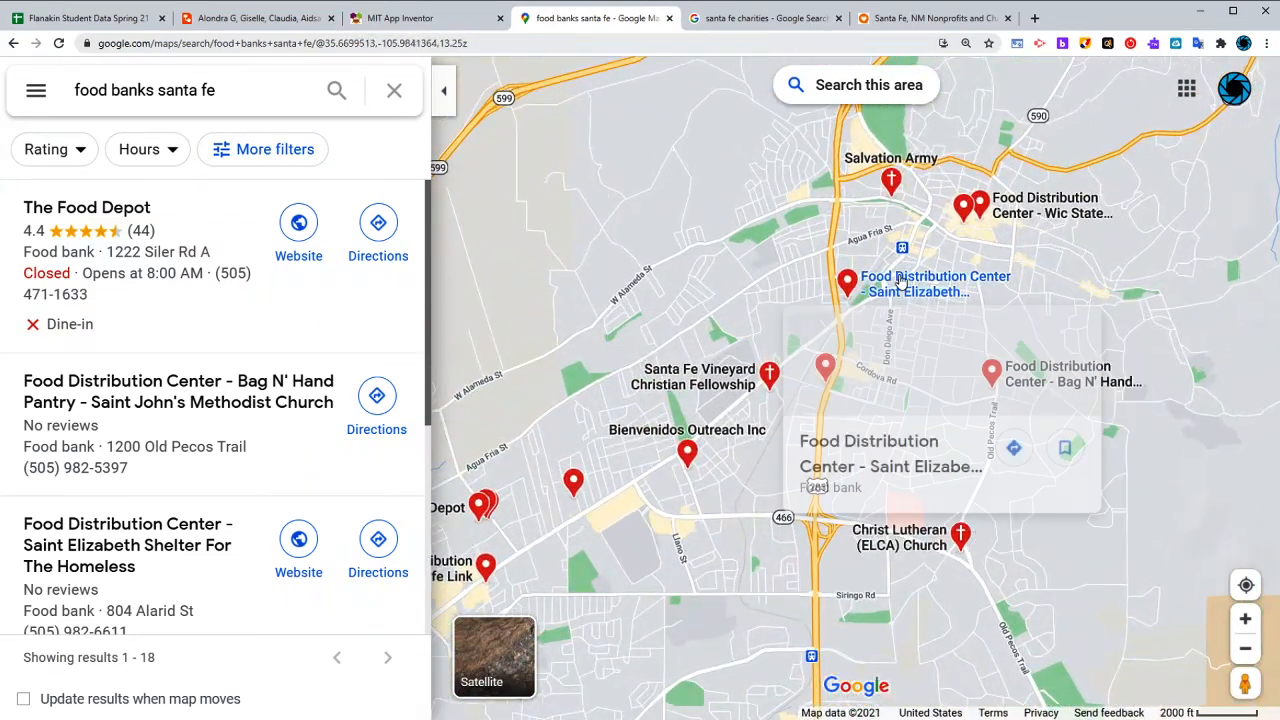
{"action": "mouse_move", "coordinate": [1110, 383]}
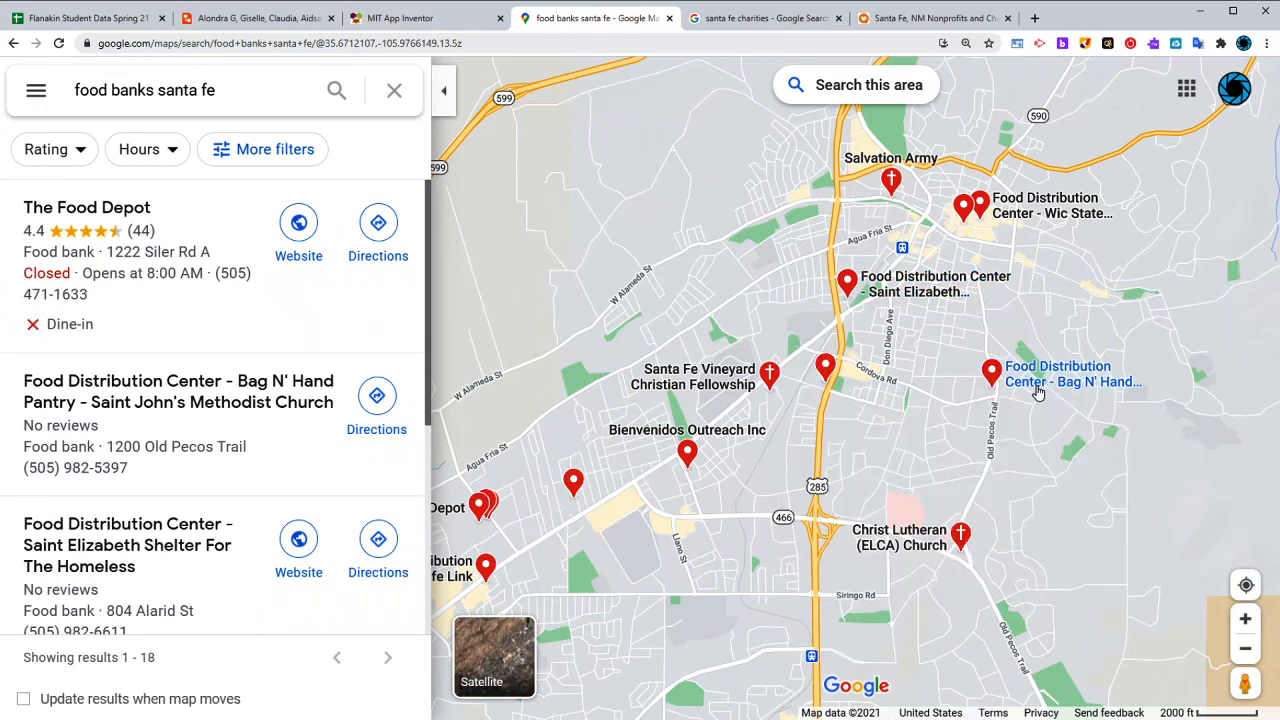
{"action": "left_click", "coordinate": [1047, 388]}
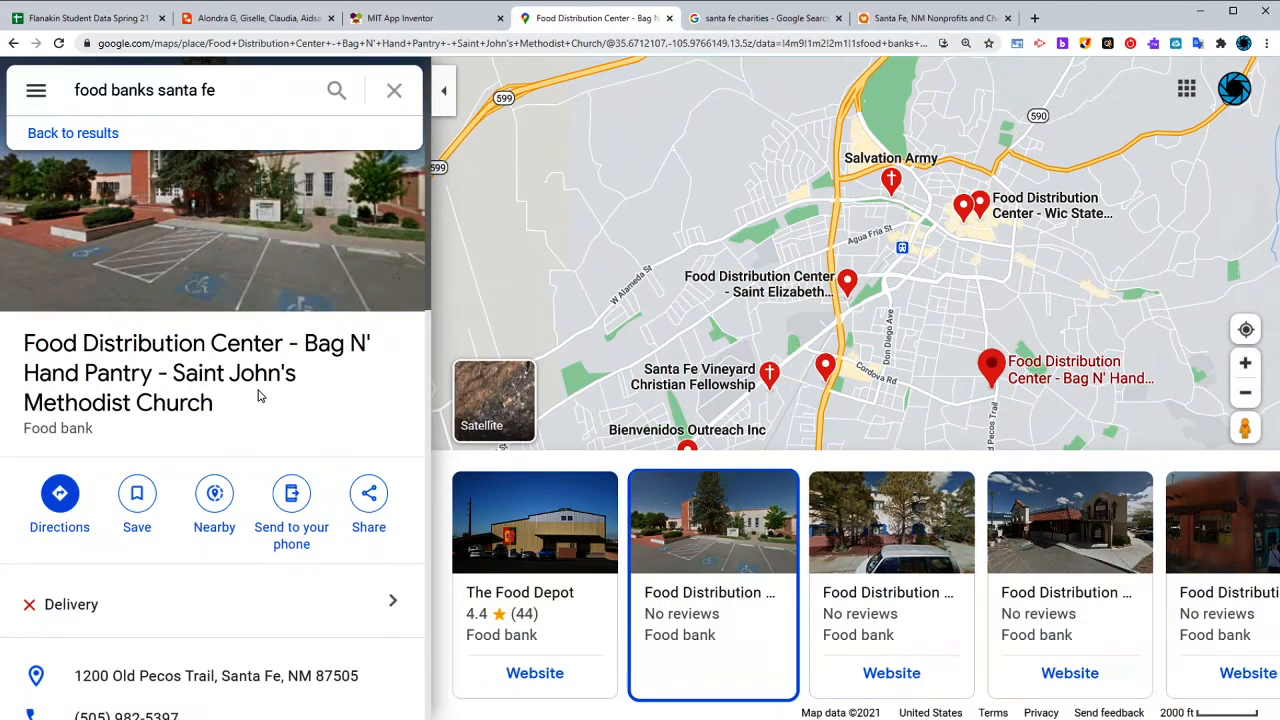
{"action": "left_click_drag", "start_coordinate": [625, 207], "coordinate": [723, 130]}
{"action": "scroll", "coordinate": [723, 130], "scroll_direction": "down", "scroll_amount": 1}
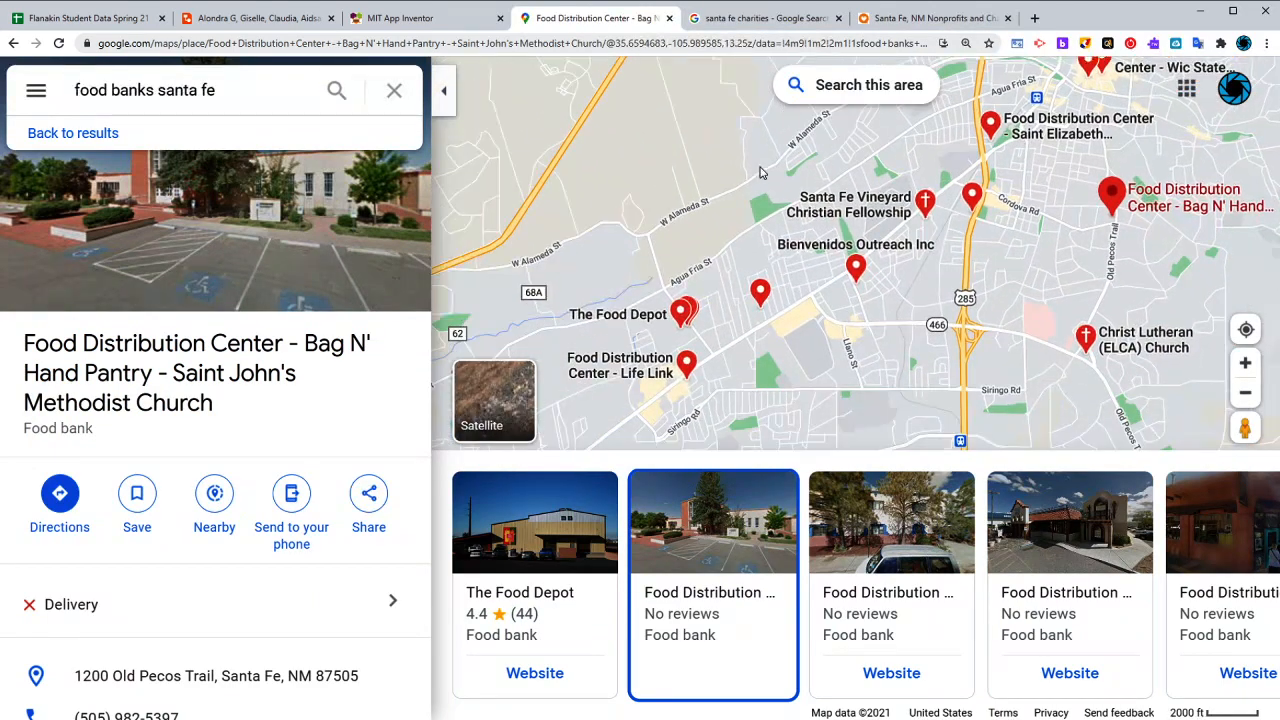
- Switch back to MIT App Inventor and enter "Salvation Army, Food Depot, Bag 'n Hand" as the spinner's elements
{"action": "left_click", "coordinate": [410, 18]}
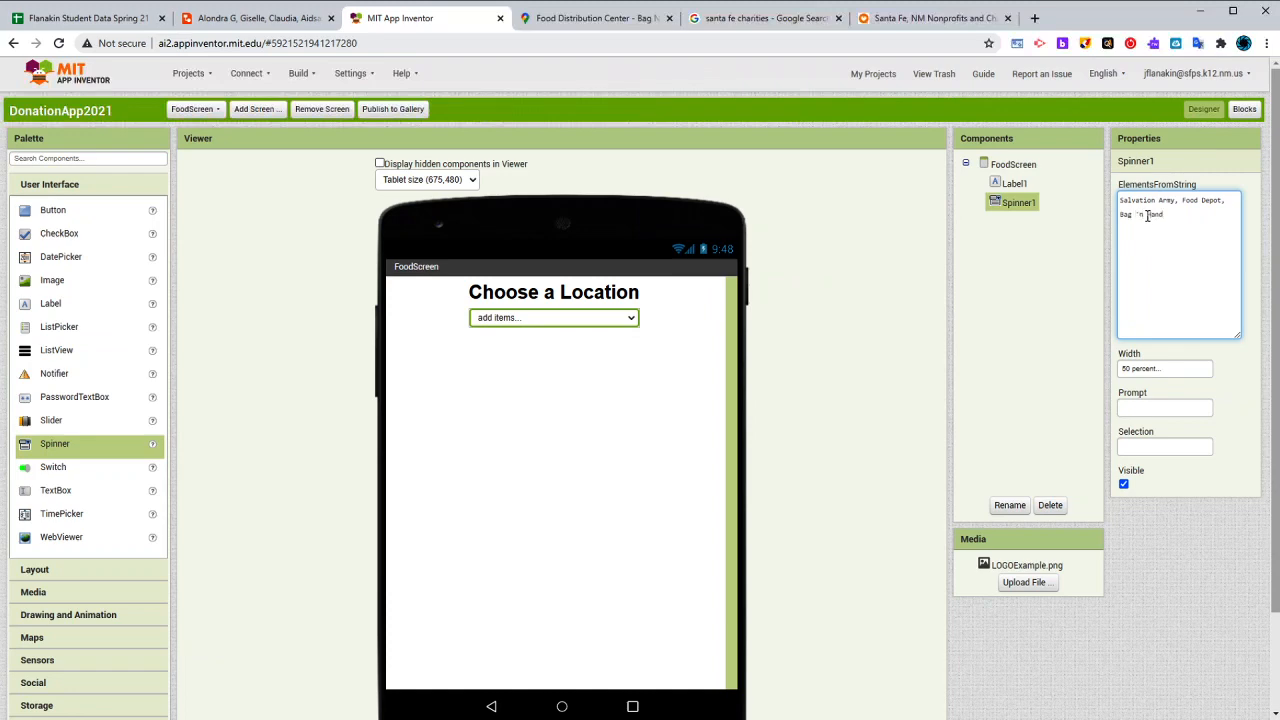
{"action": "left_click", "coordinate": [1012, 313]}
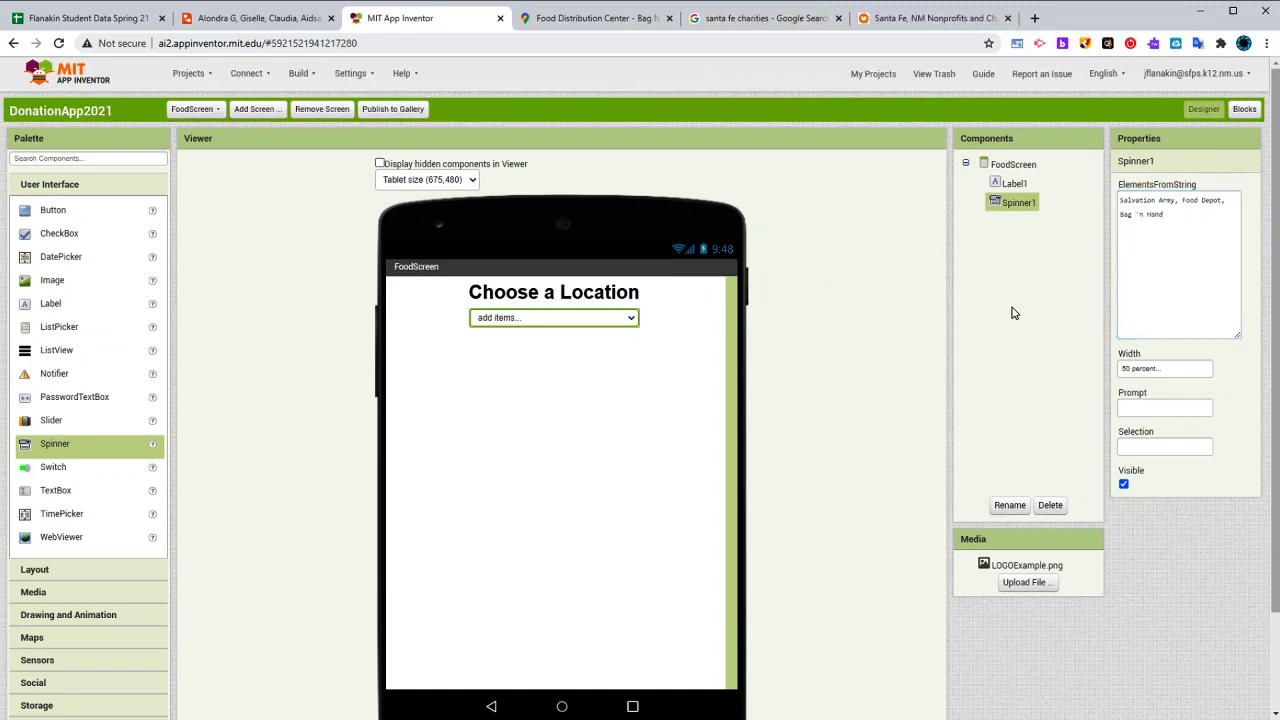
{"action": "left_click", "coordinate": [1177, 221]}
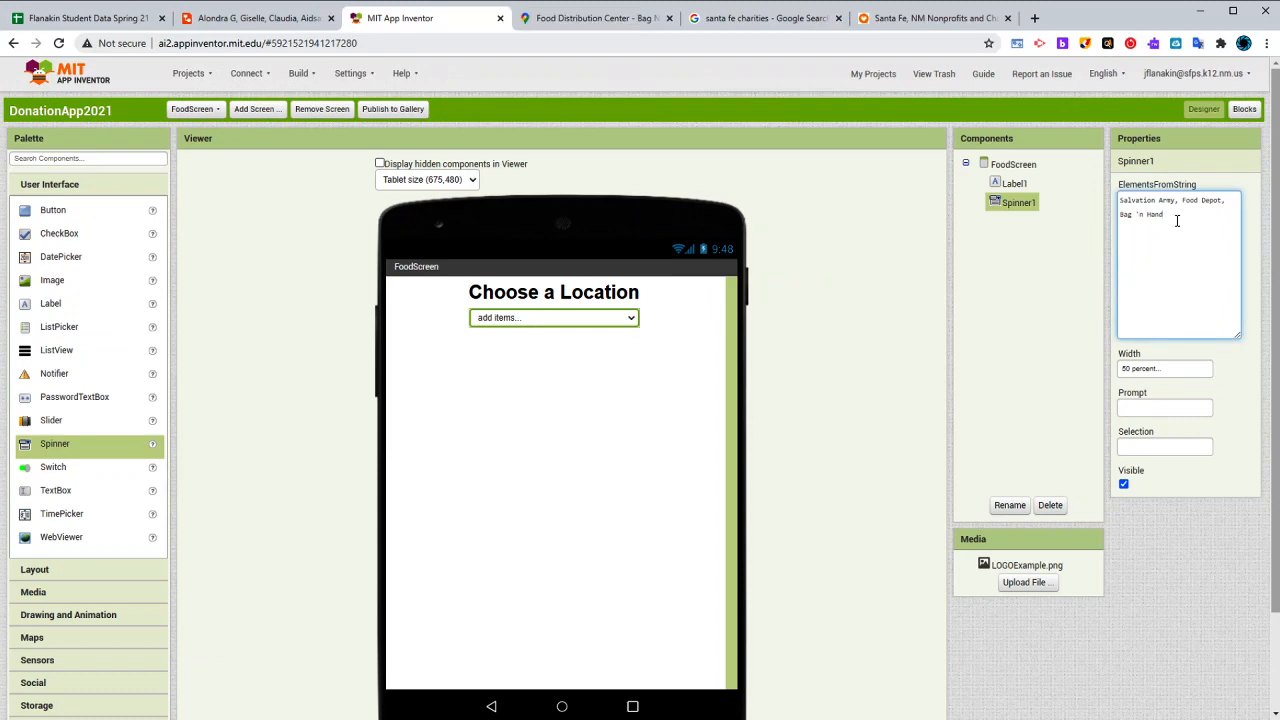
- Add a label below the location spinner with the text "What would like to pickup?"
{"action": "left_click", "coordinate": [1038, 279]}
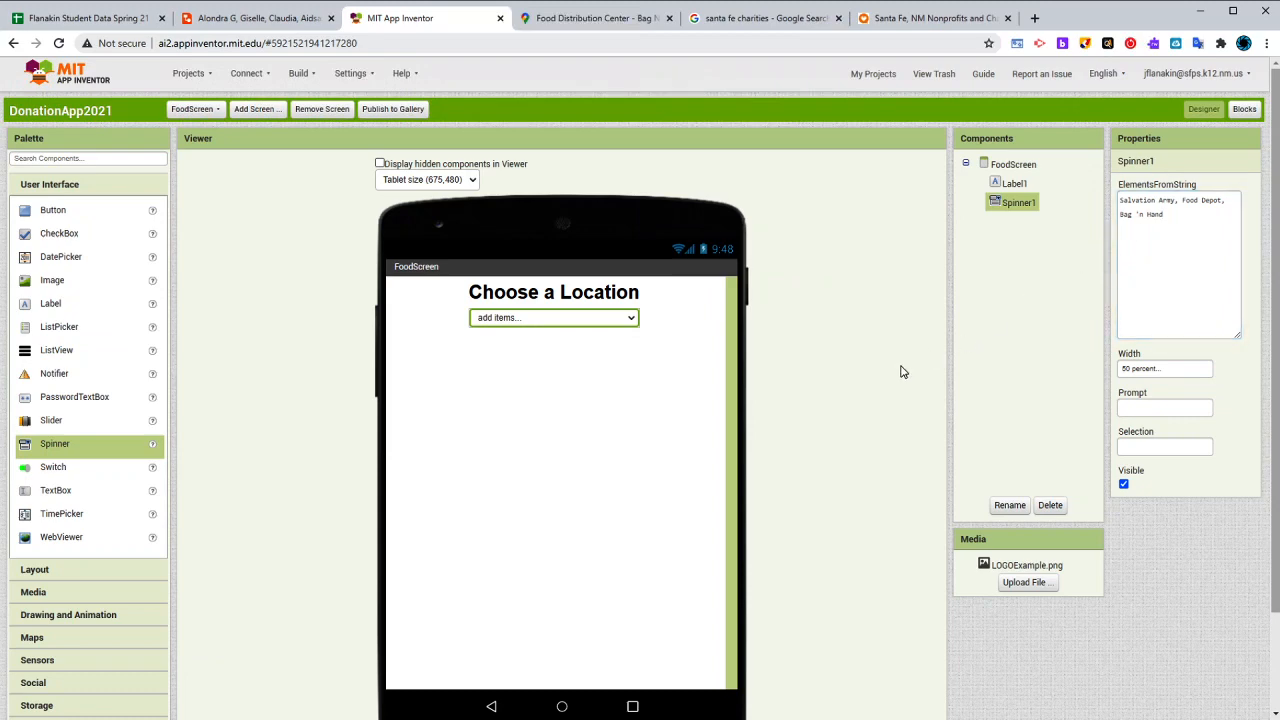
{"action": "left_click", "coordinate": [537, 305]}
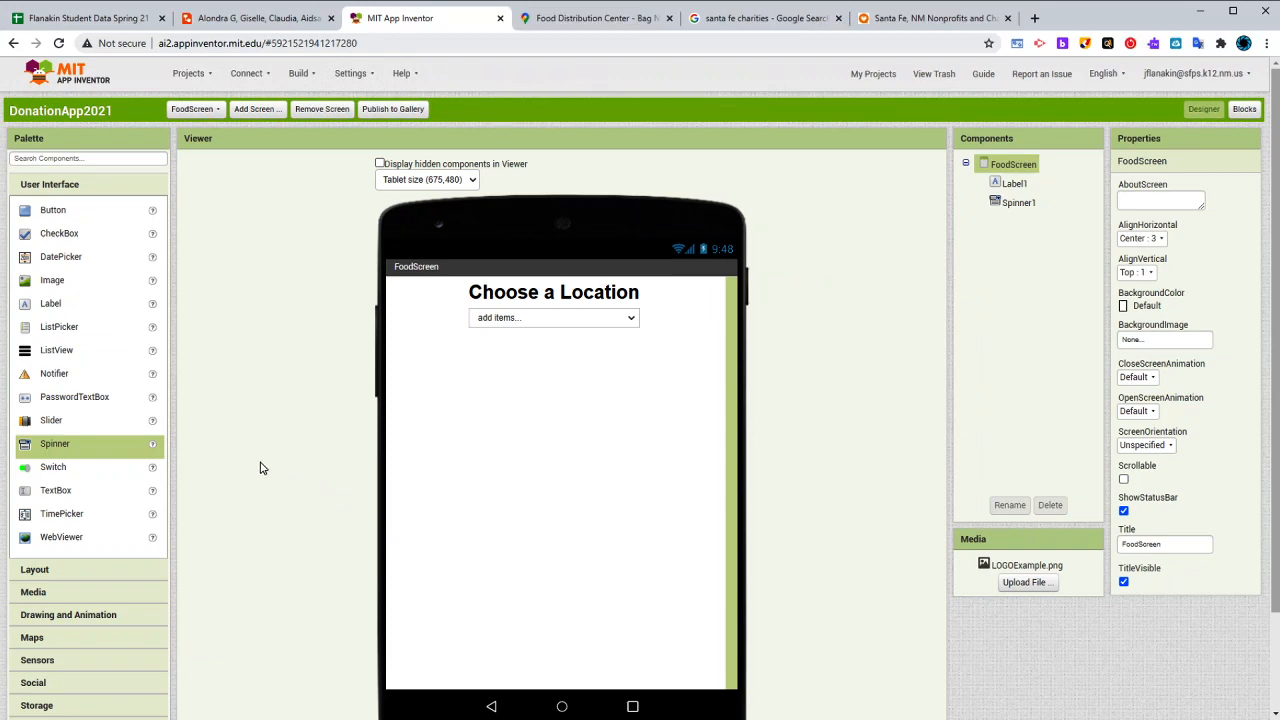
{"action": "left_click_drag", "start_coordinate": [45, 303], "coordinate": [598, 446]}
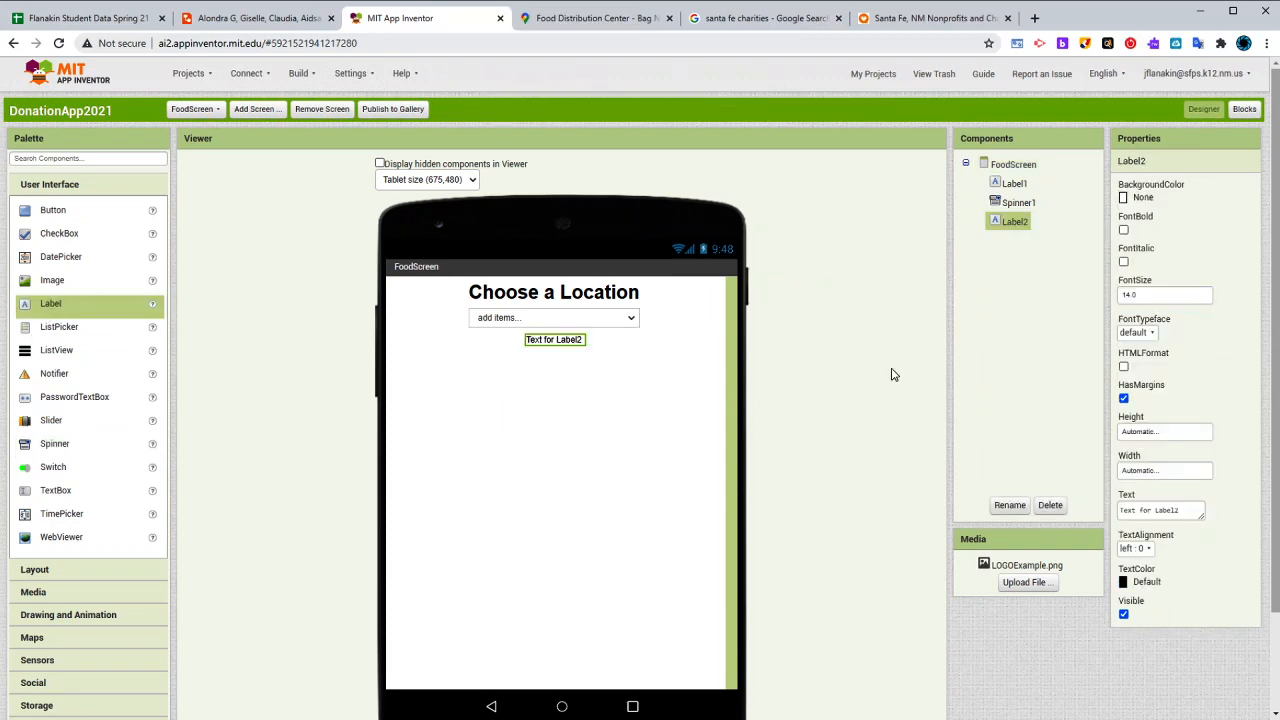
{"action": "left_click", "coordinate": [1172, 501]}
{"action": "type", "text": "H"}
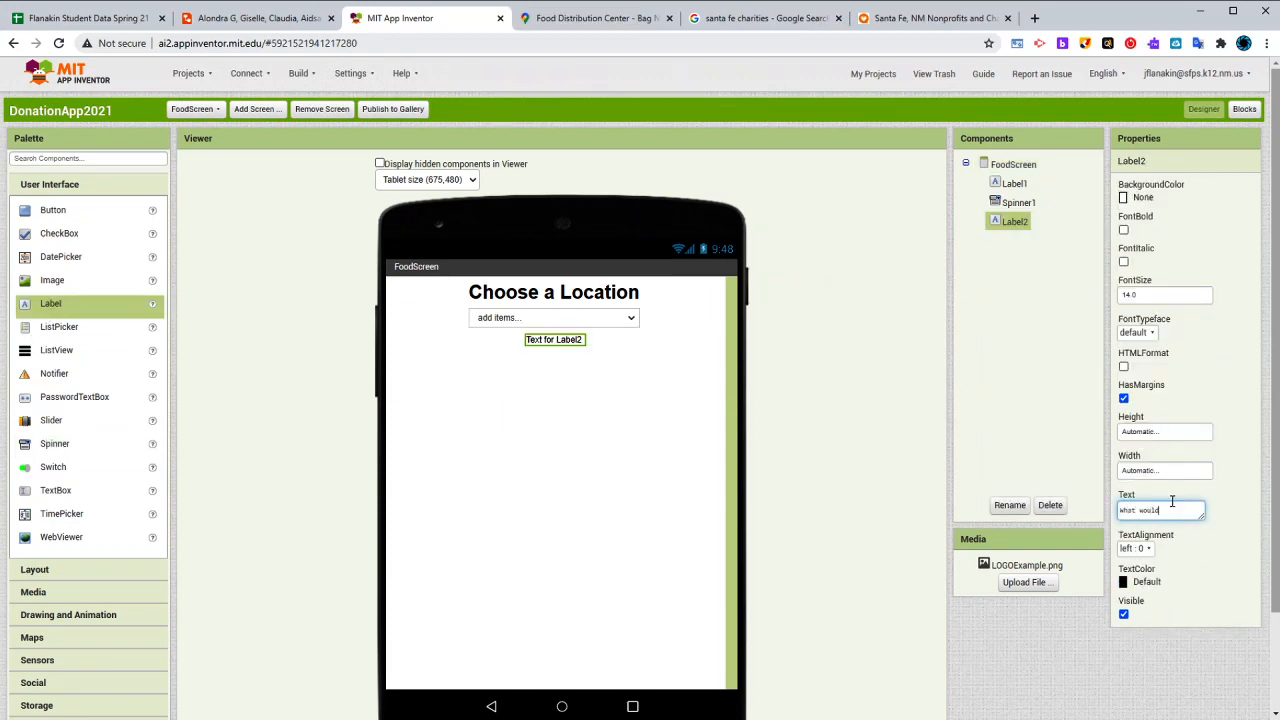
{"action": "type", "text": "hat would like to pickup?"}
{"action": "key", "text": "Return"}
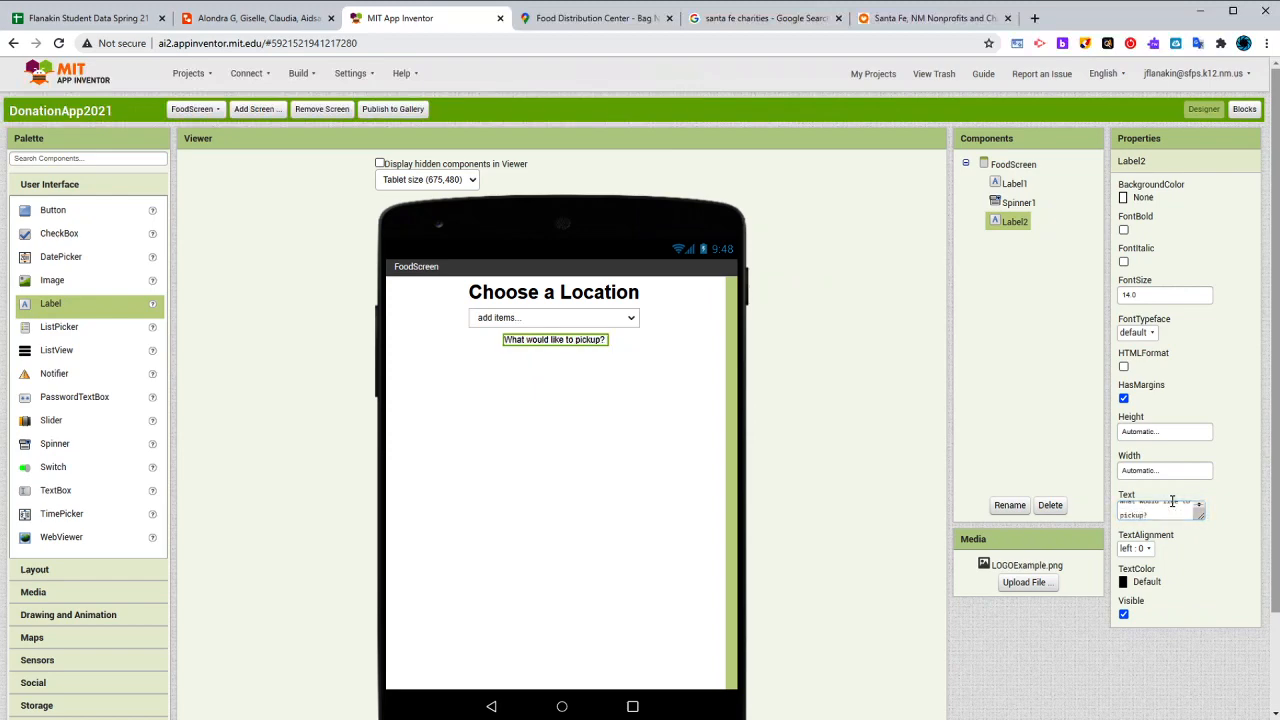
- Make the pickup question label bold with a font size of 24
{"action": "left_click", "coordinate": [1123, 229]}
{"action": "left_click", "coordinate": [1165, 294]}
{"action": "type", "text": "24"}
{"action": "key", "text": "Return"}
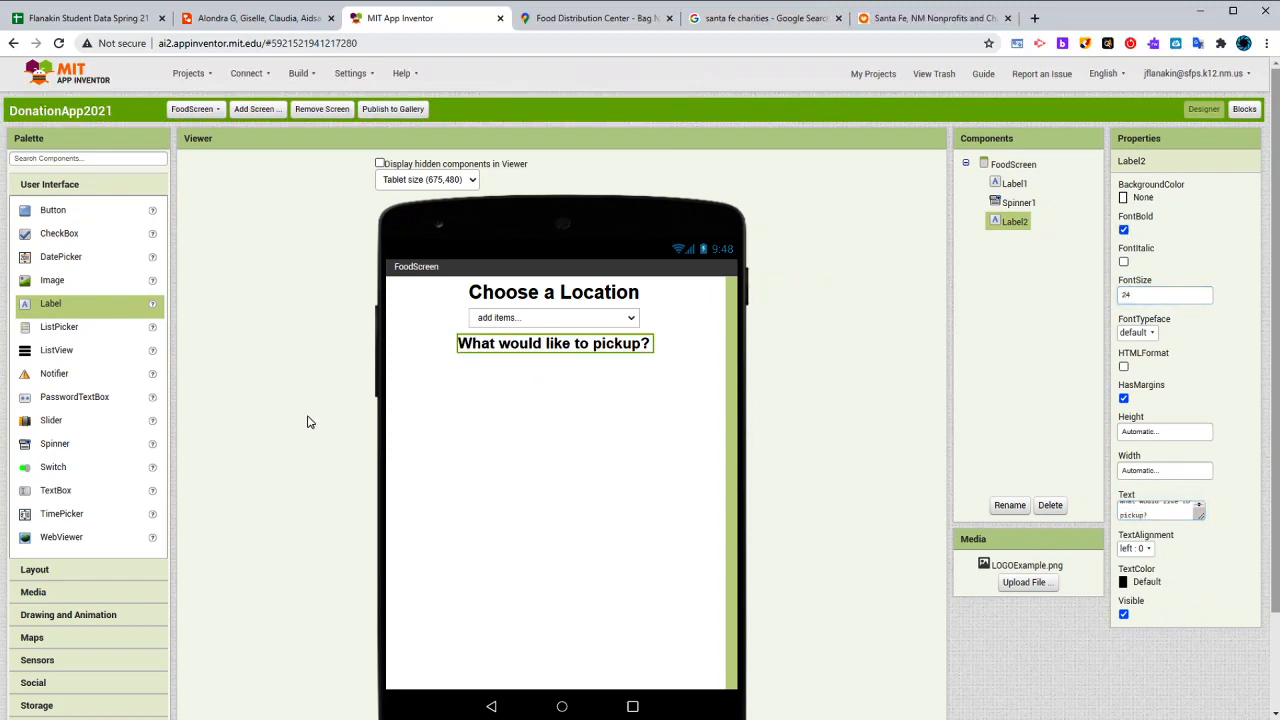
- Insert a HorizontalArrangement spacer between the spinner and the pickup label with a height of 3 percent
{"action": "left_click", "coordinate": [50, 566]}
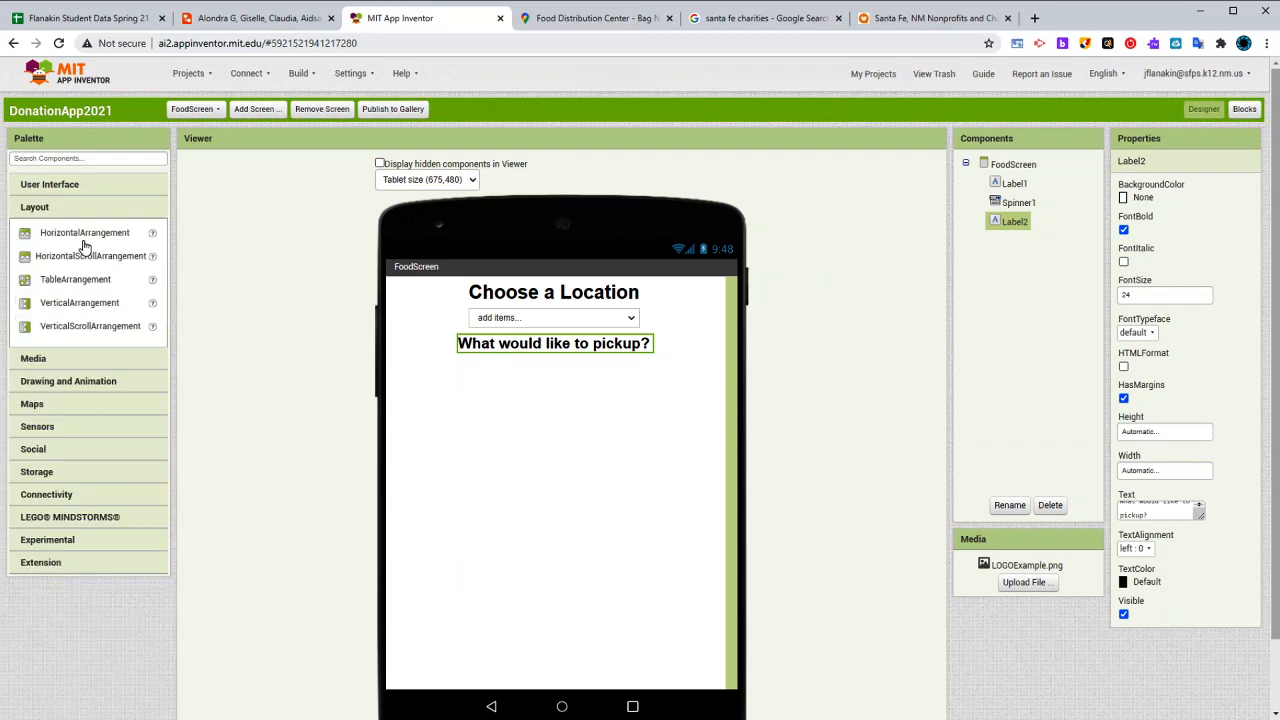
{"action": "left_click_drag", "start_coordinate": [84, 243], "coordinate": [556, 336]}
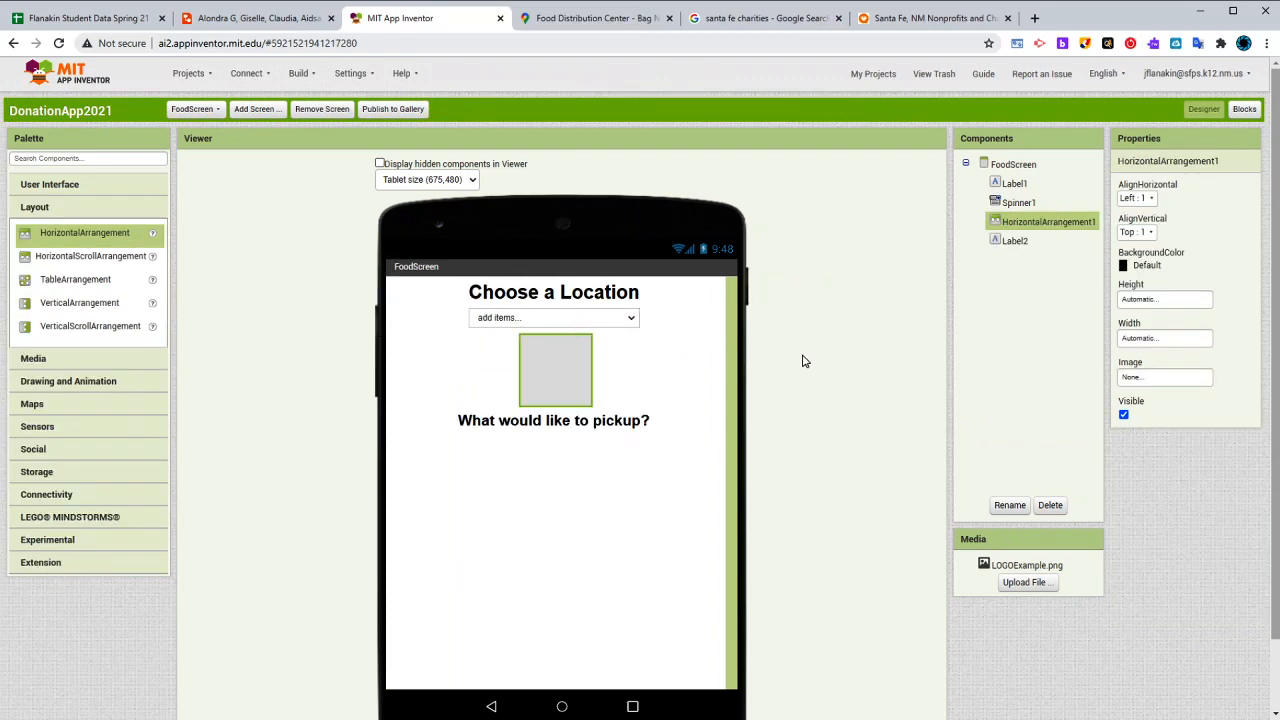
{"action": "left_click", "coordinate": [1178, 301]}
{"action": "left_click", "coordinate": [1145, 343]}
{"action": "type", "text": "3"}
{"action": "left_click", "coordinate": [1180, 366]}
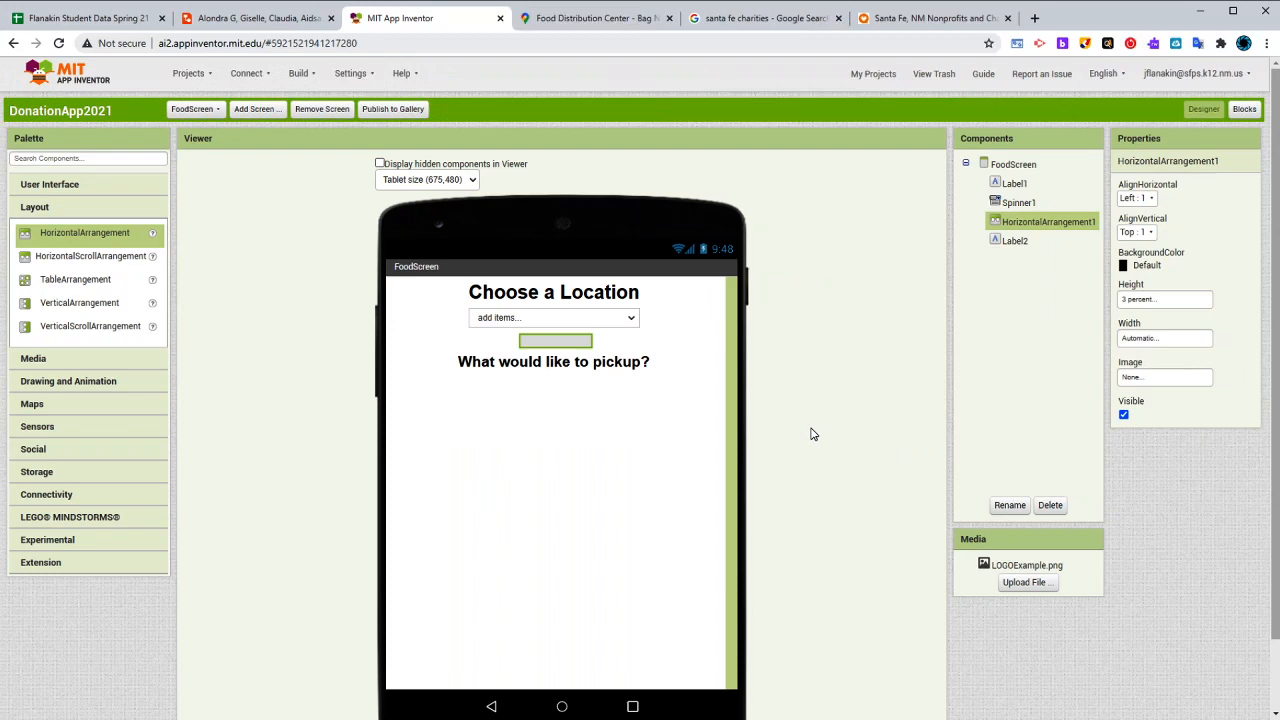
{"action": "left_click", "coordinate": [558, 413]}
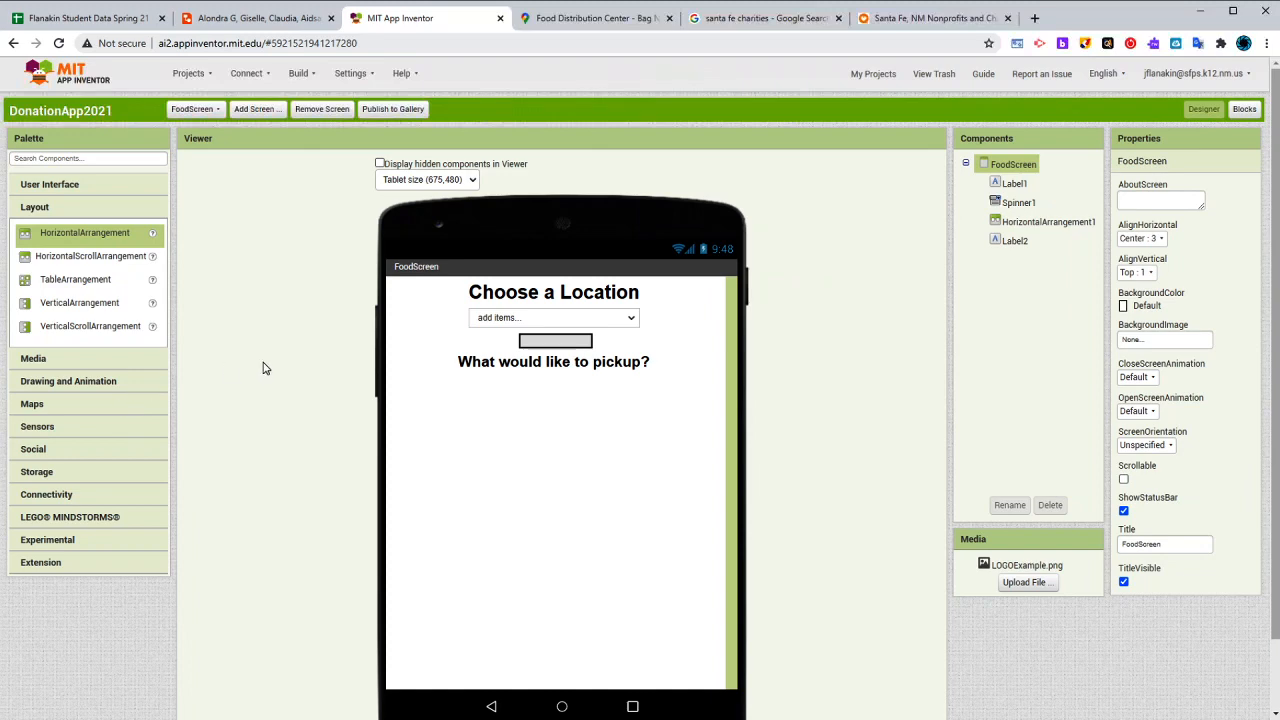
- Add a VerticalArrangement below the pickup question label with a height of 60 percent and a width of 90 percent
{"action": "left_click_drag", "start_coordinate": [103, 302], "coordinate": [705, 526]}
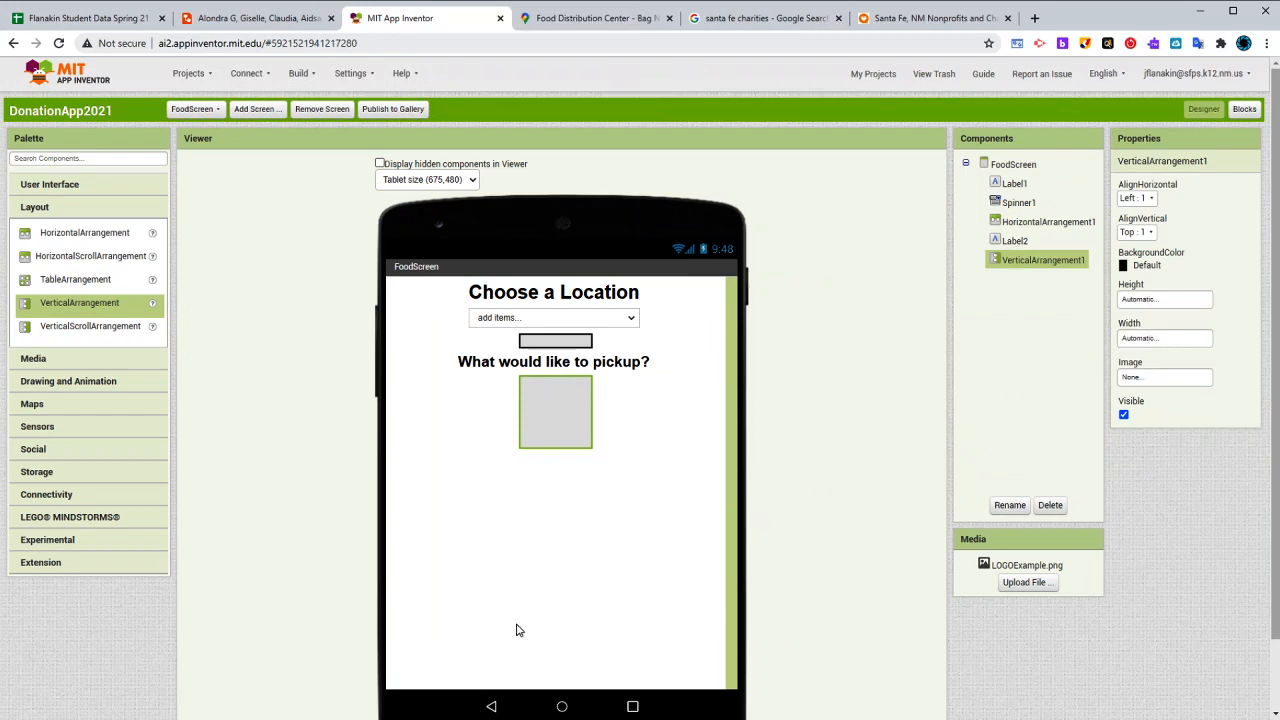
{"action": "left_click", "coordinate": [1164, 299]}
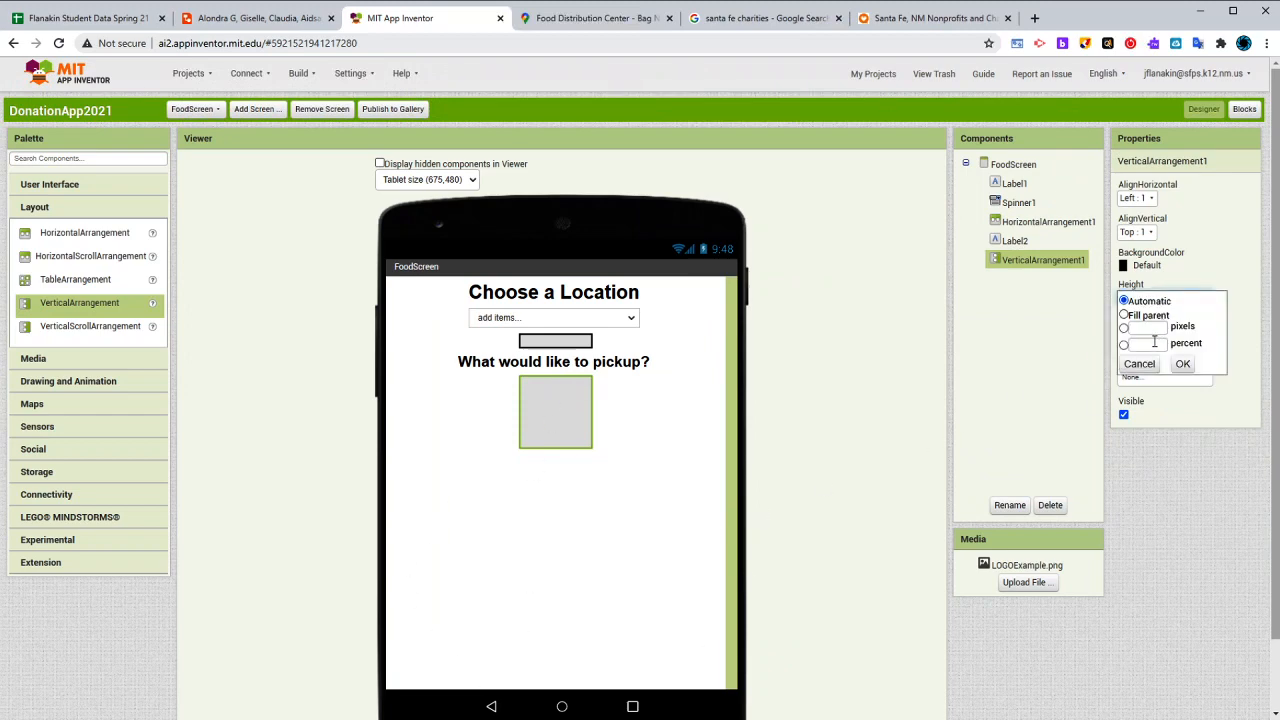
{"action": "left_click", "coordinate": [1154, 343]}
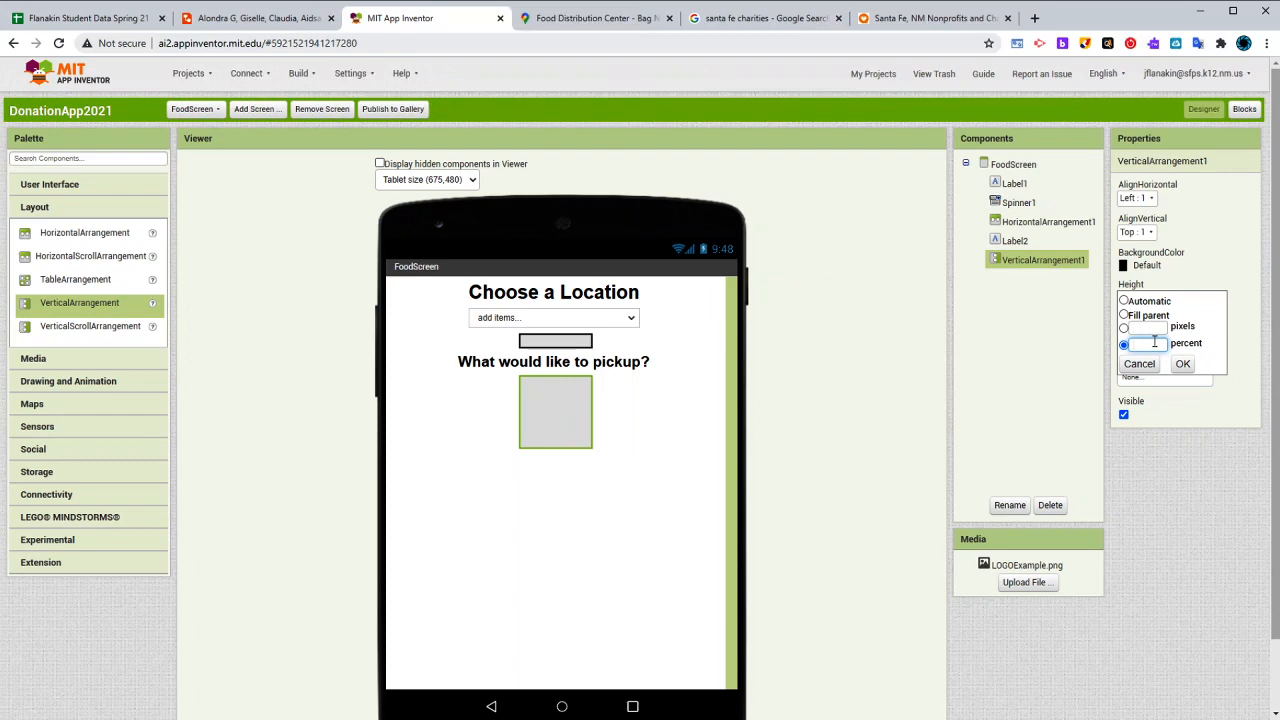
{"action": "type", "text": "60"}
{"action": "left_click", "coordinate": [1182, 364]}
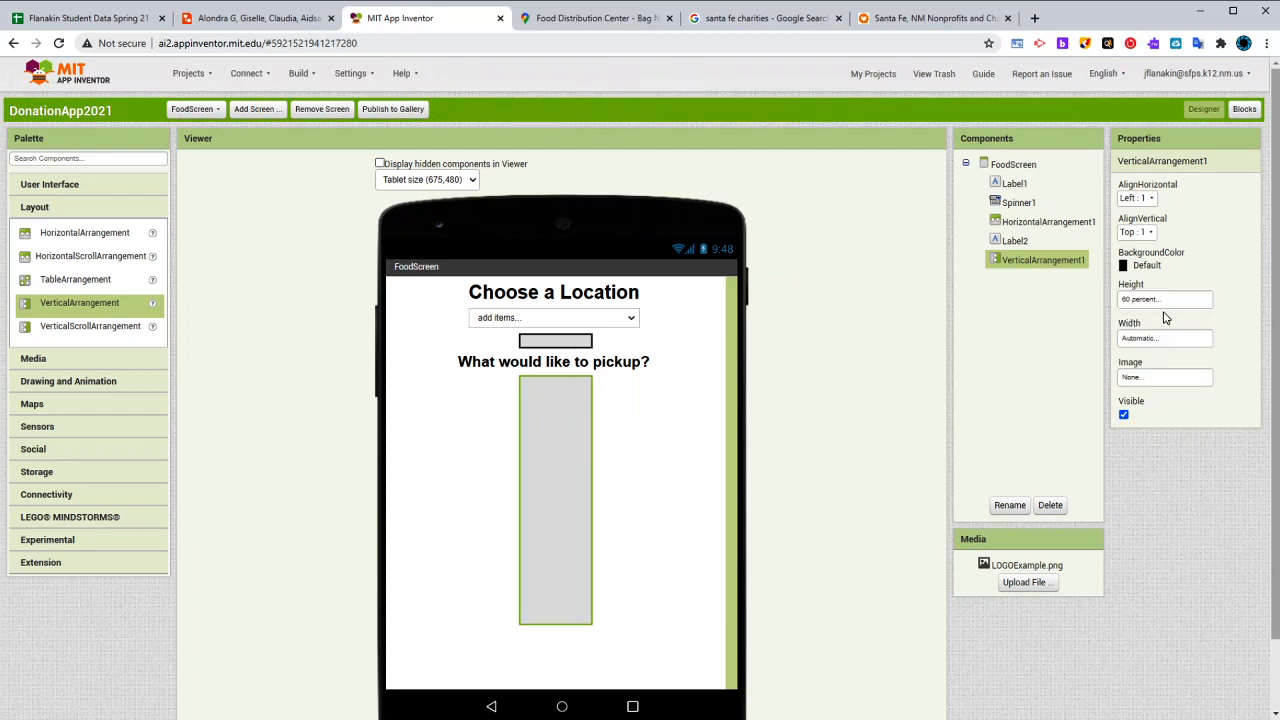
{"action": "left_click", "coordinate": [1149, 337]}
{"action": "left_click", "coordinate": [1152, 384]}
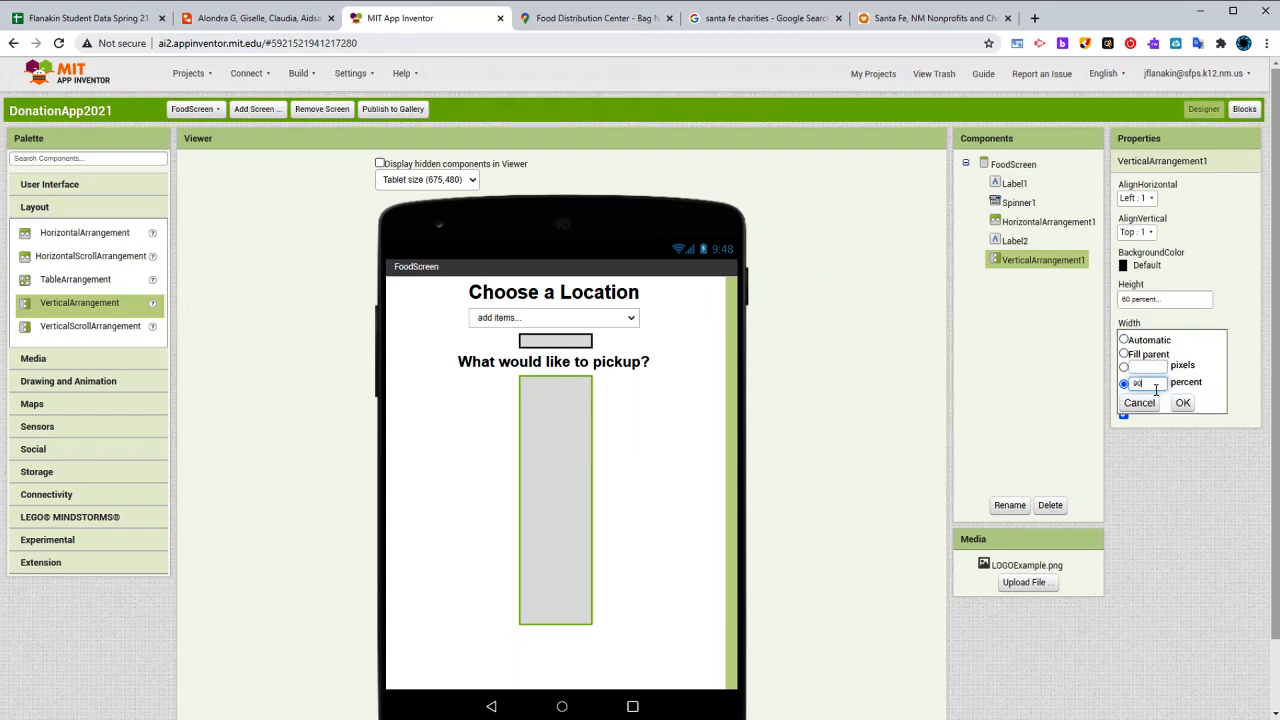
{"action": "type", "text": "90"}
{"action": "left_click", "coordinate": [1182, 402]}
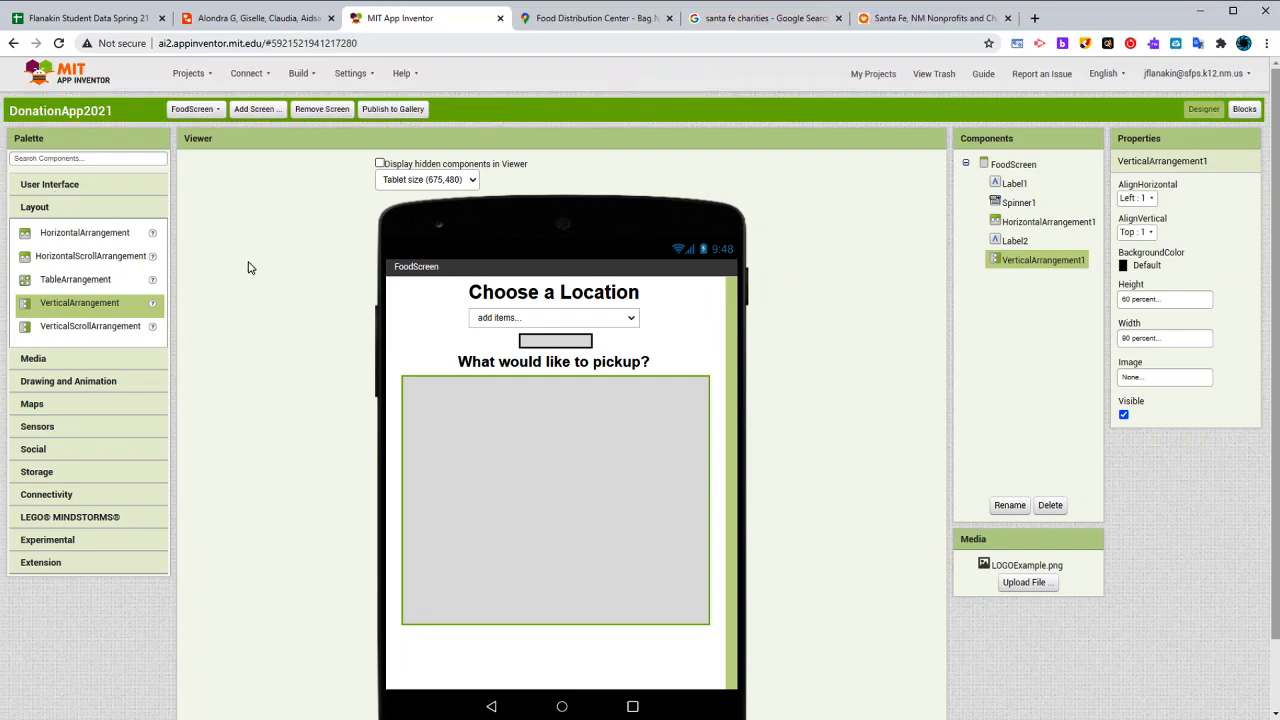
{"action": "left_click", "coordinate": [92, 185]}
{"action": "left_click_drag", "start_coordinate": [64, 216], "coordinate": [455, 432]}
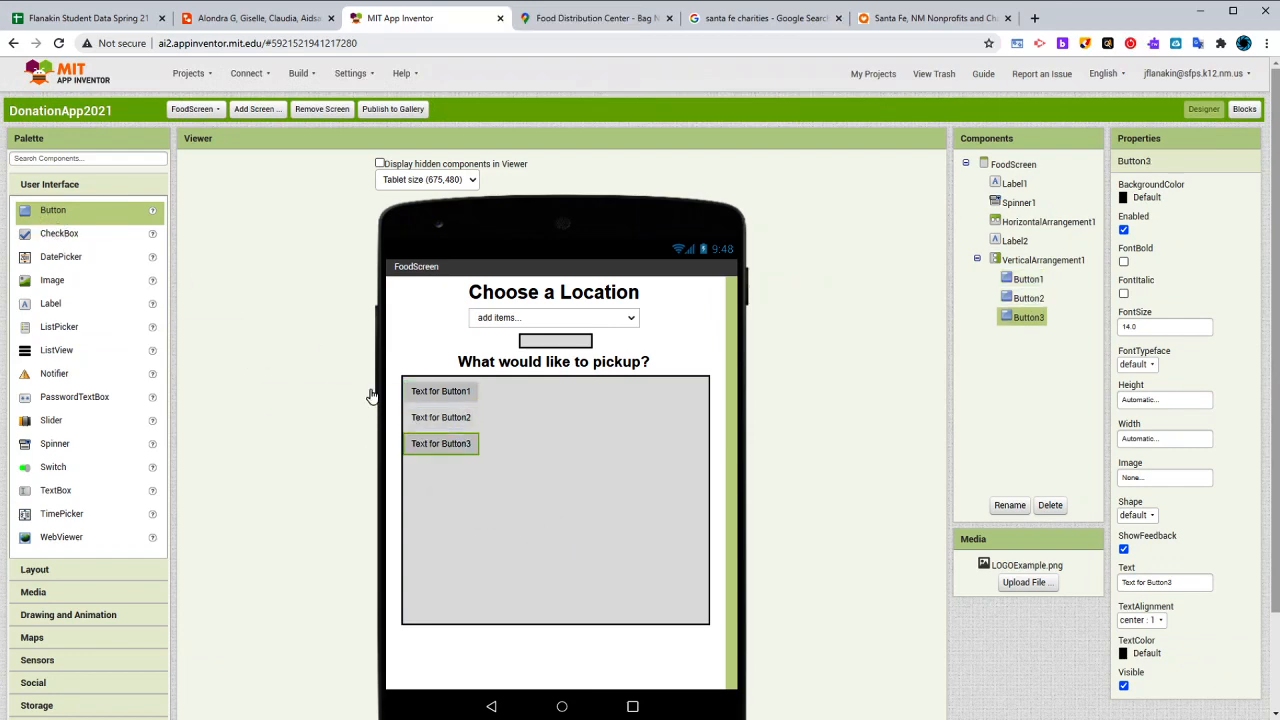
{"action": "left_click_drag", "start_coordinate": [88, 222], "coordinate": [480, 507]}
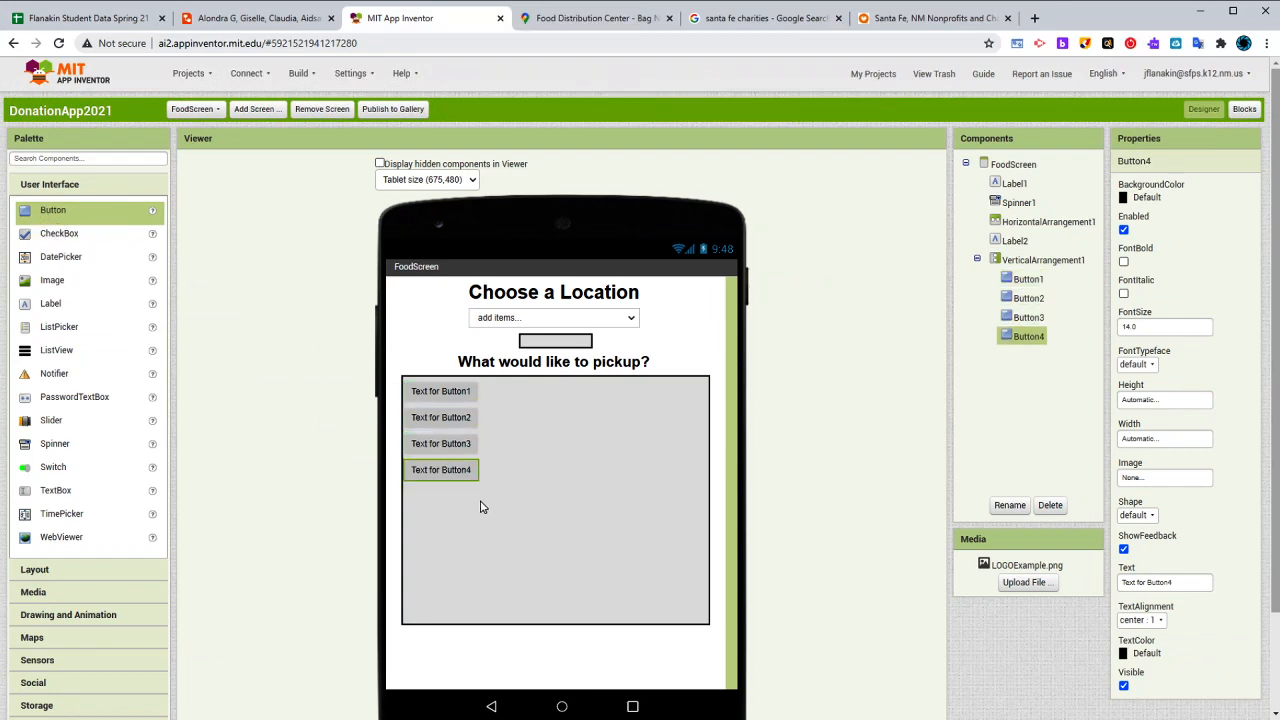
{"action": "left_click", "coordinate": [466, 396]}
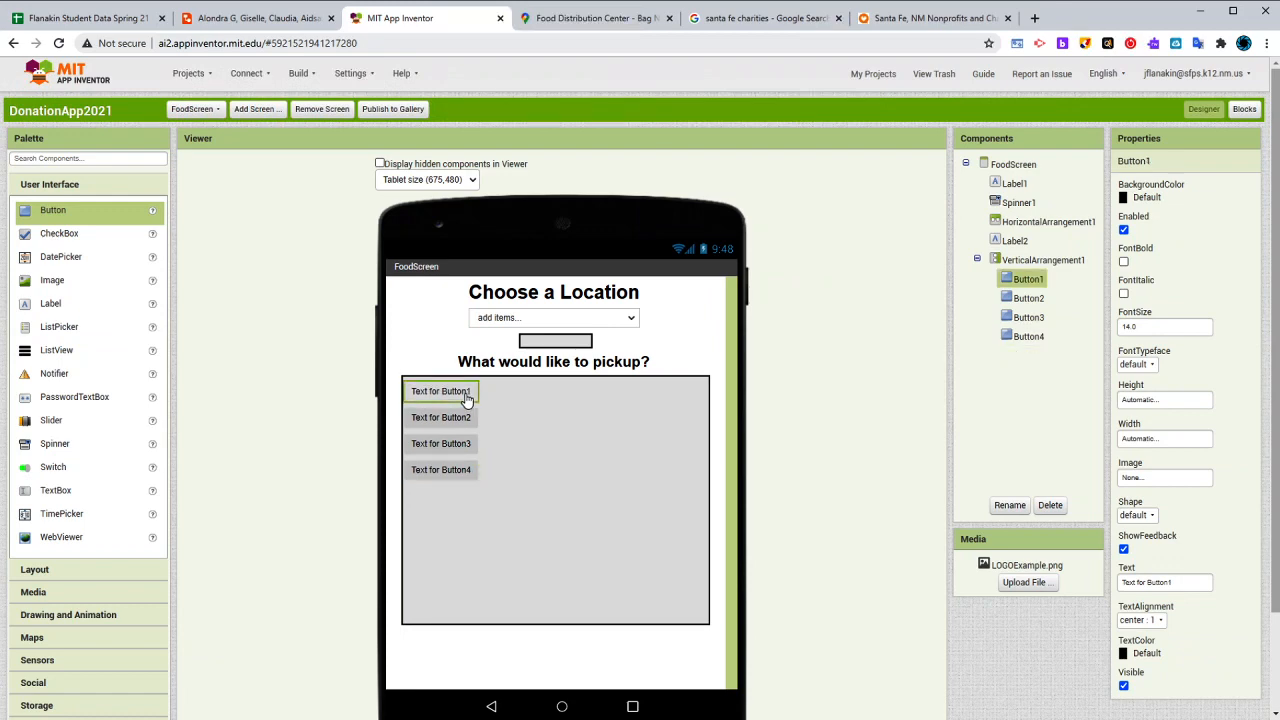
{"action": "left_click", "coordinate": [510, 395]}
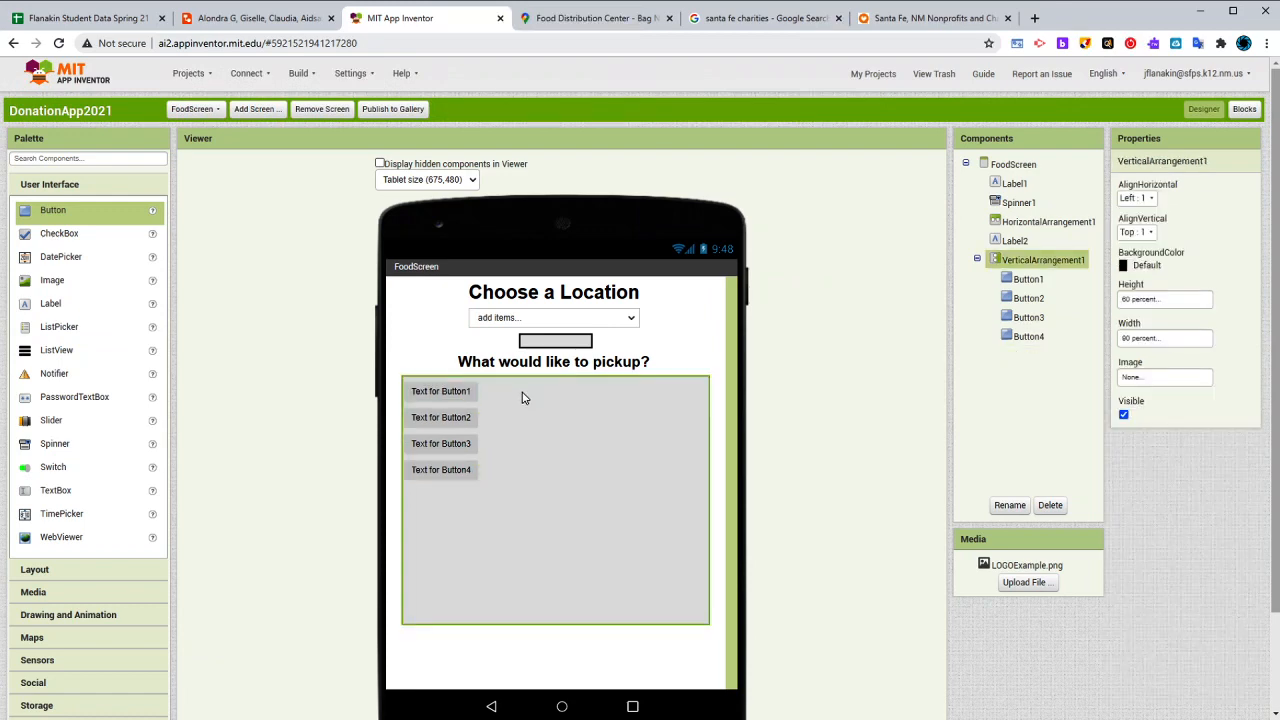
{"action": "left_click", "coordinate": [466, 477]}
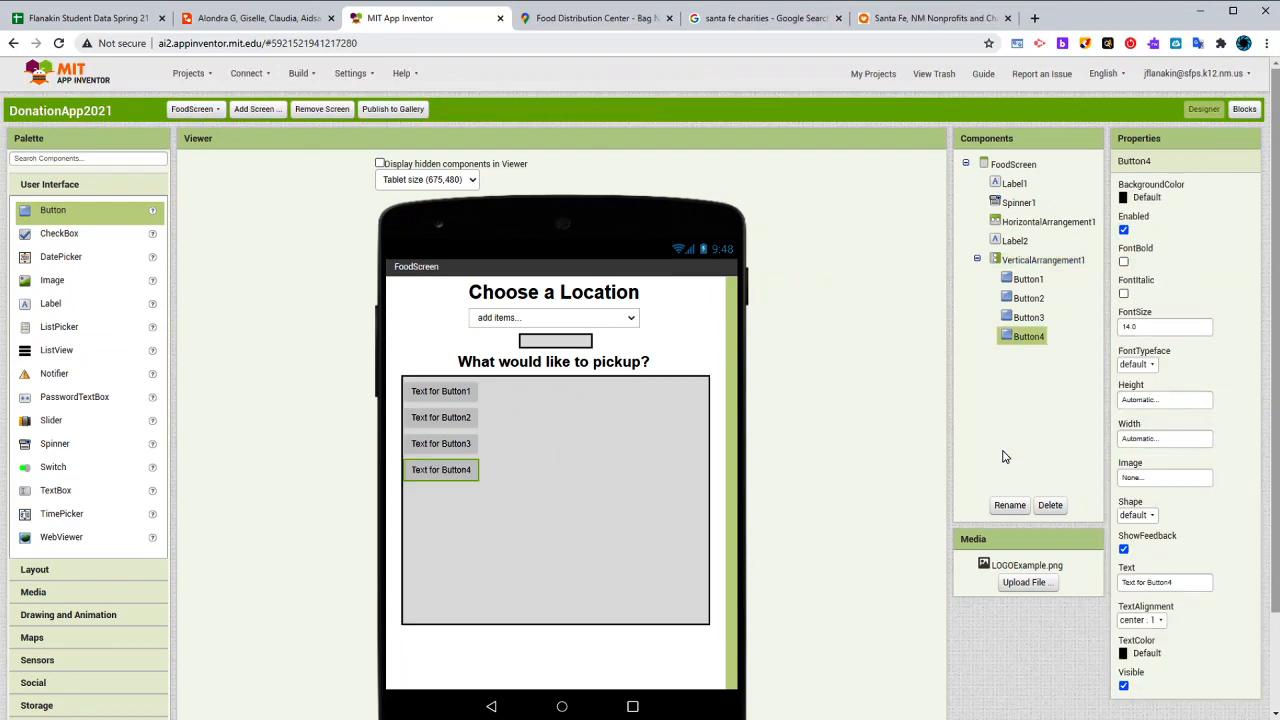
{"action": "left_click", "coordinate": [1049, 505]}
{"action": "left_click", "coordinate": [667, 412]}
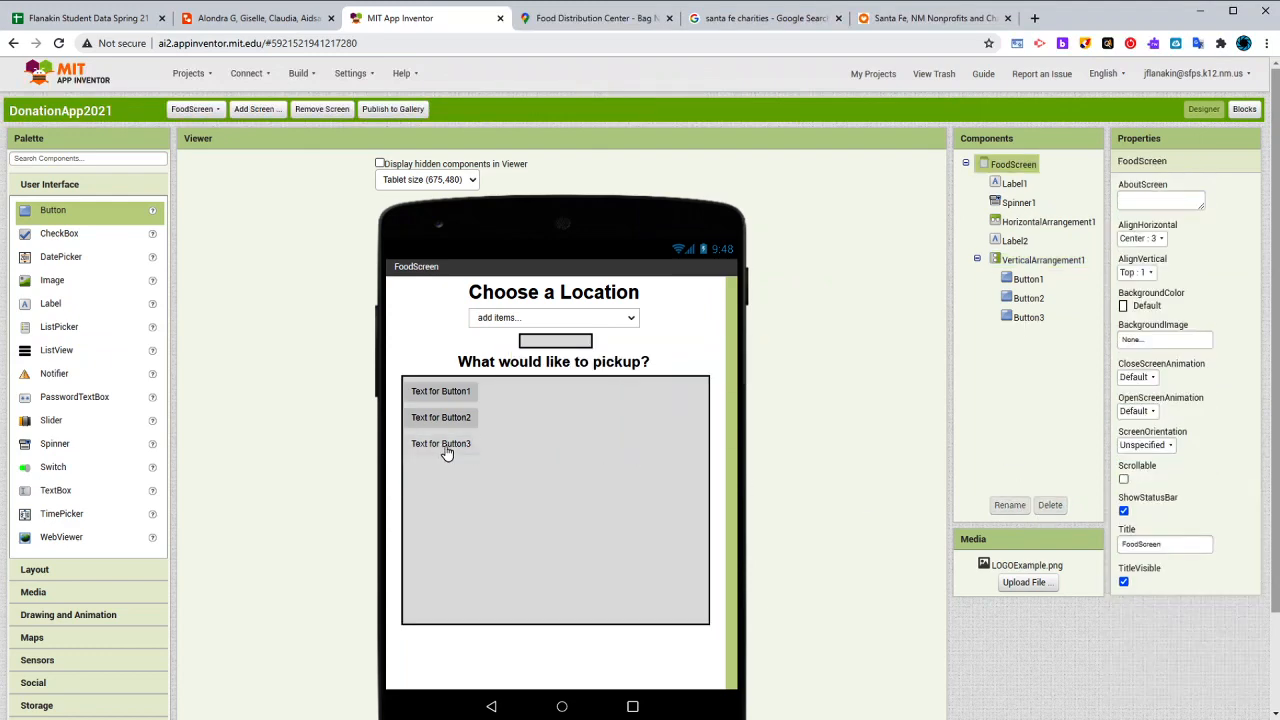
{"action": "left_click", "coordinate": [443, 452]}
{"action": "left_click", "coordinate": [1049, 505]}
{"action": "left_click", "coordinate": [667, 412]}
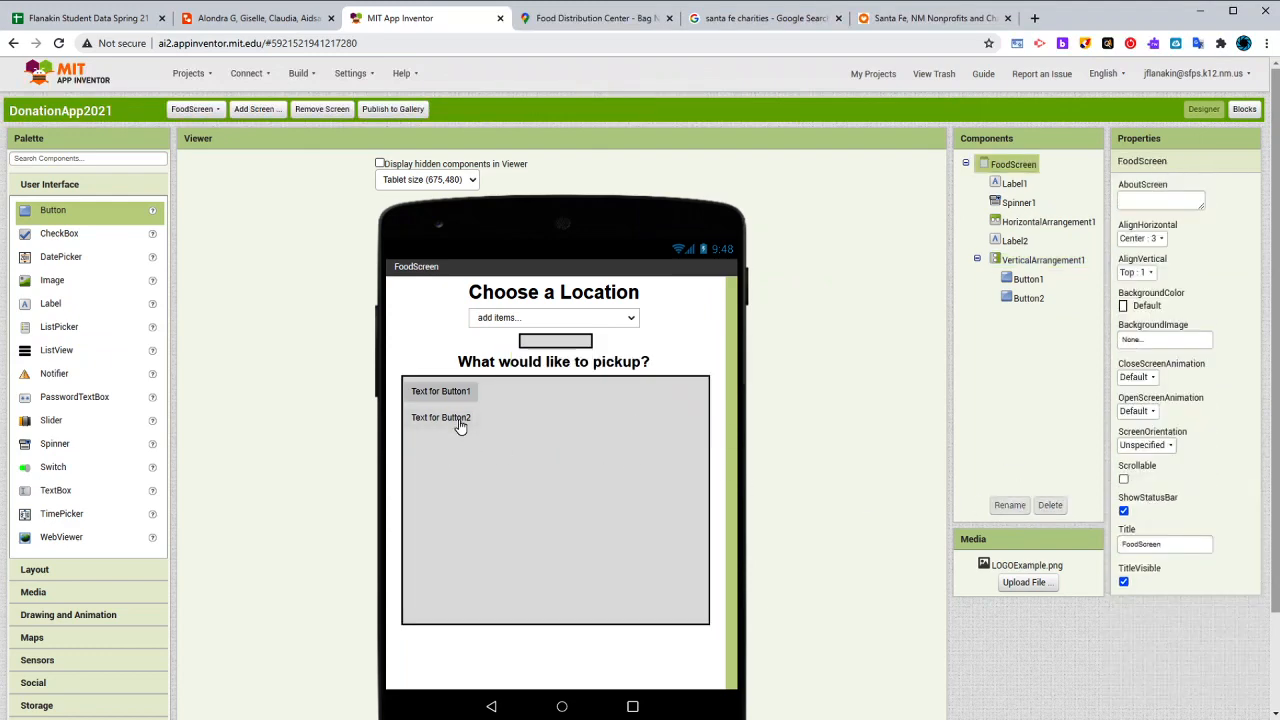
{"action": "left_click", "coordinate": [455, 420]}
{"action": "left_click", "coordinate": [1049, 505]}
{"action": "left_click", "coordinate": [667, 412]}
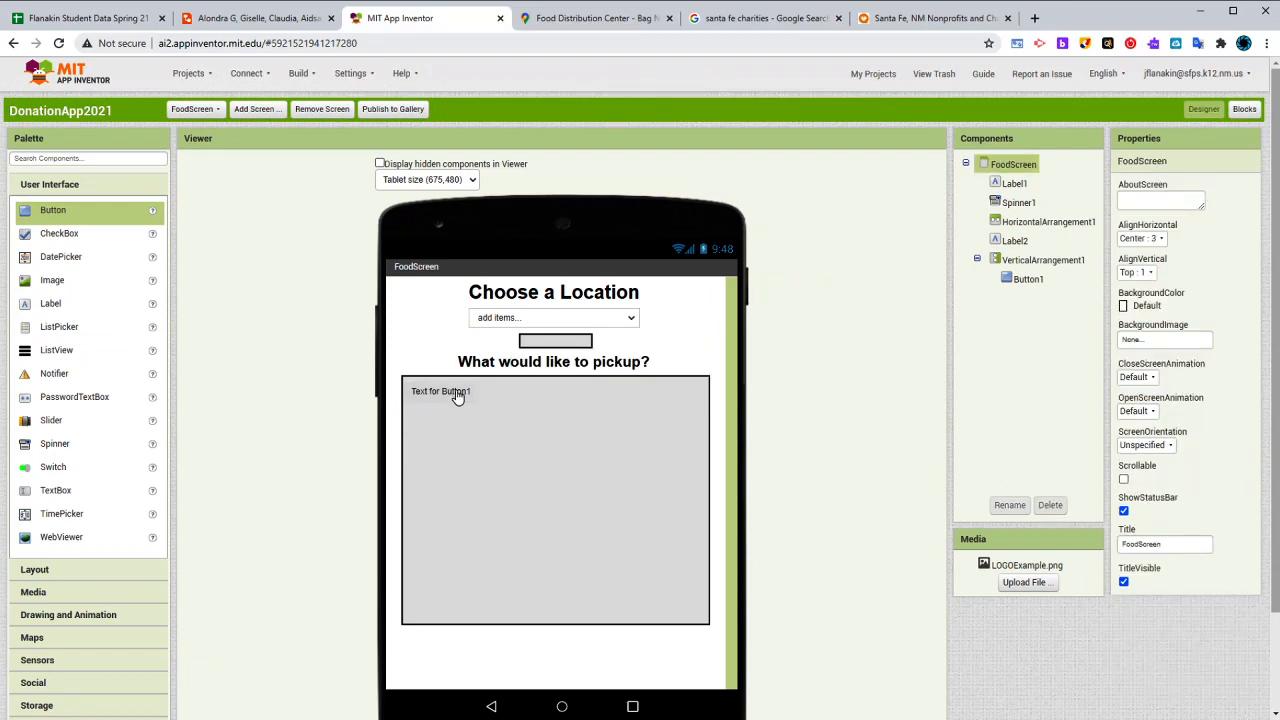
{"action": "left_click", "coordinate": [455, 392]}
{"action": "left_click", "coordinate": [1049, 505]}
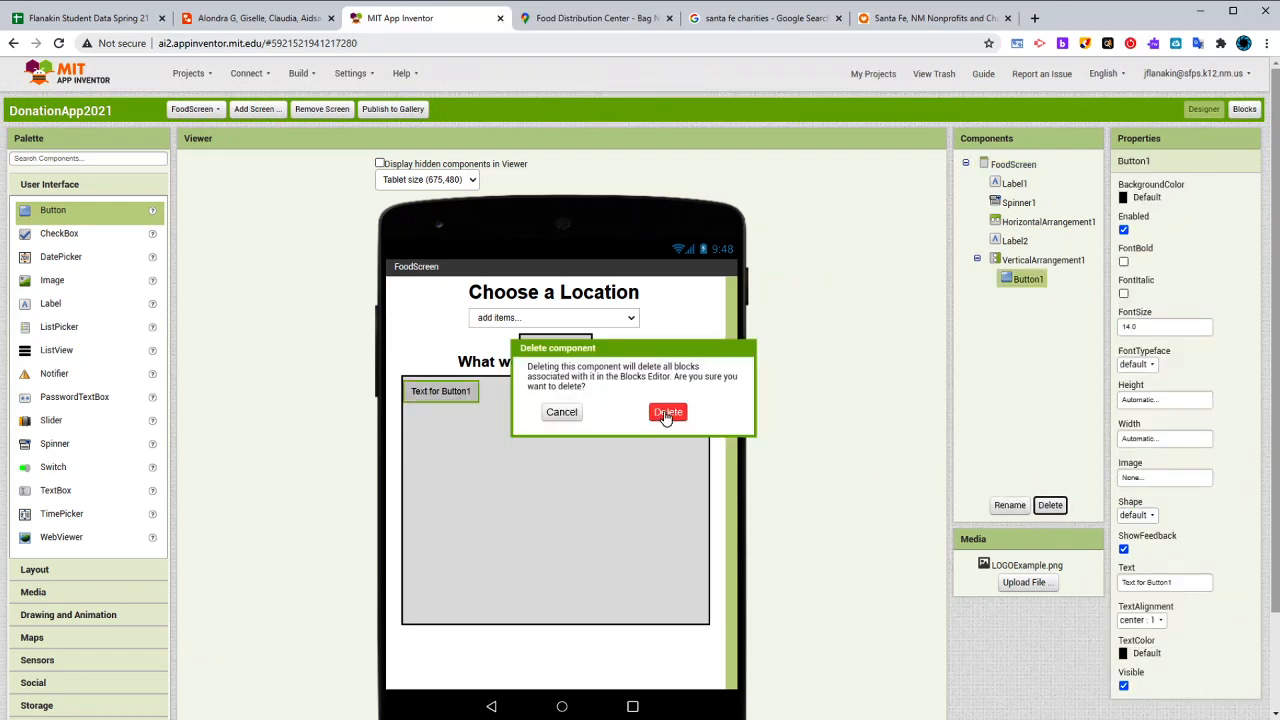
{"action": "left_click", "coordinate": [667, 412]}
- Stack three HorizontalArrangements inside the VerticalArrangement and set the first one's height to 10 percent
{"action": "left_click", "coordinate": [86, 569]}
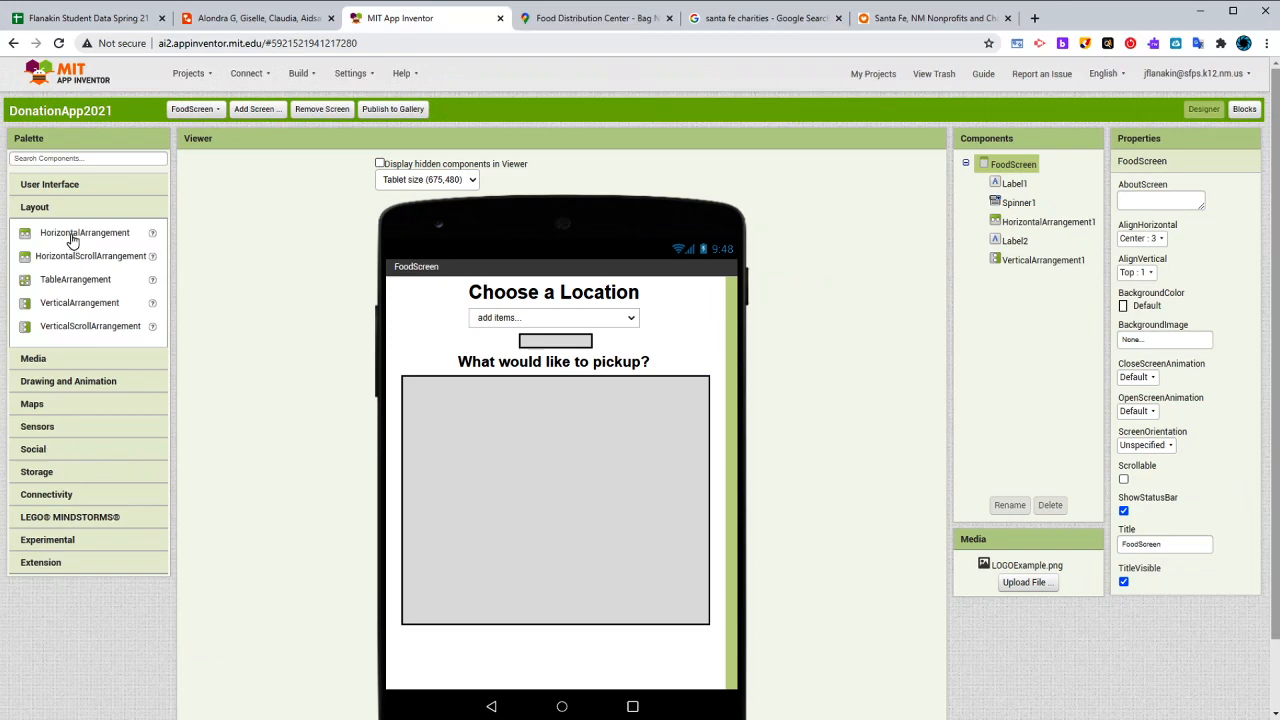
{"action": "left_click_drag", "start_coordinate": [68, 236], "coordinate": [478, 576]}
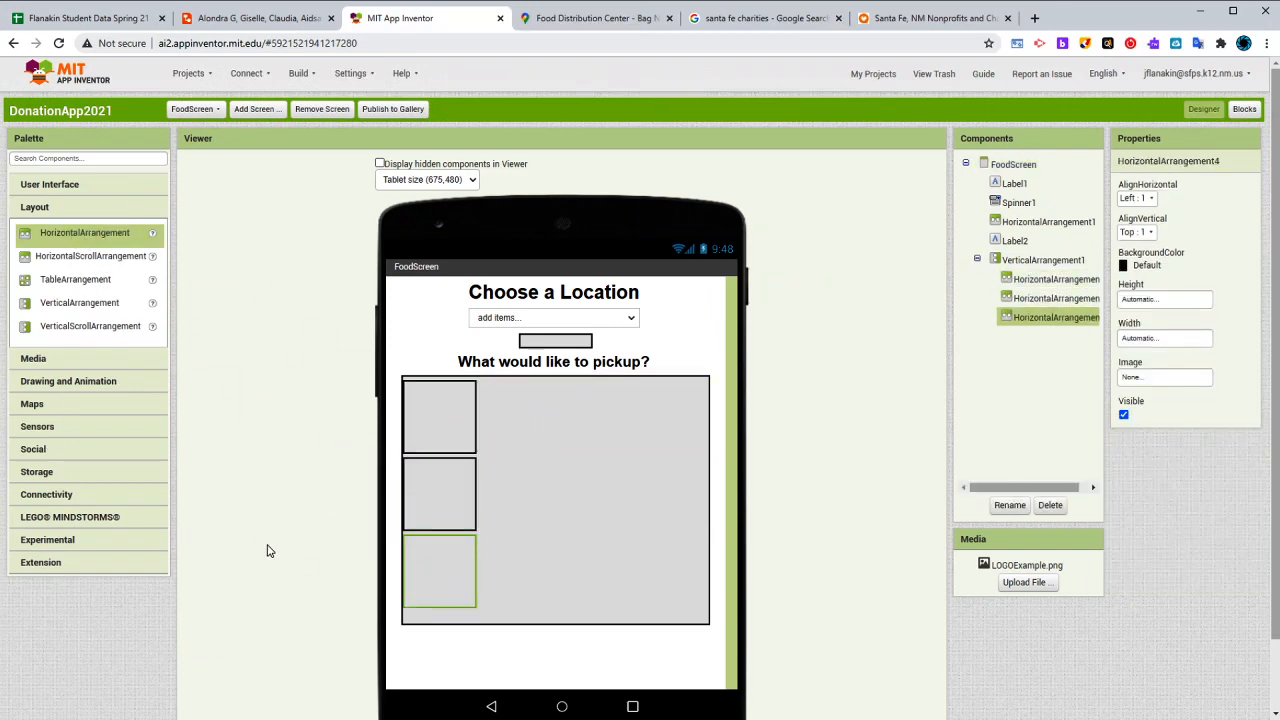
{"action": "left_click", "coordinate": [447, 423]}
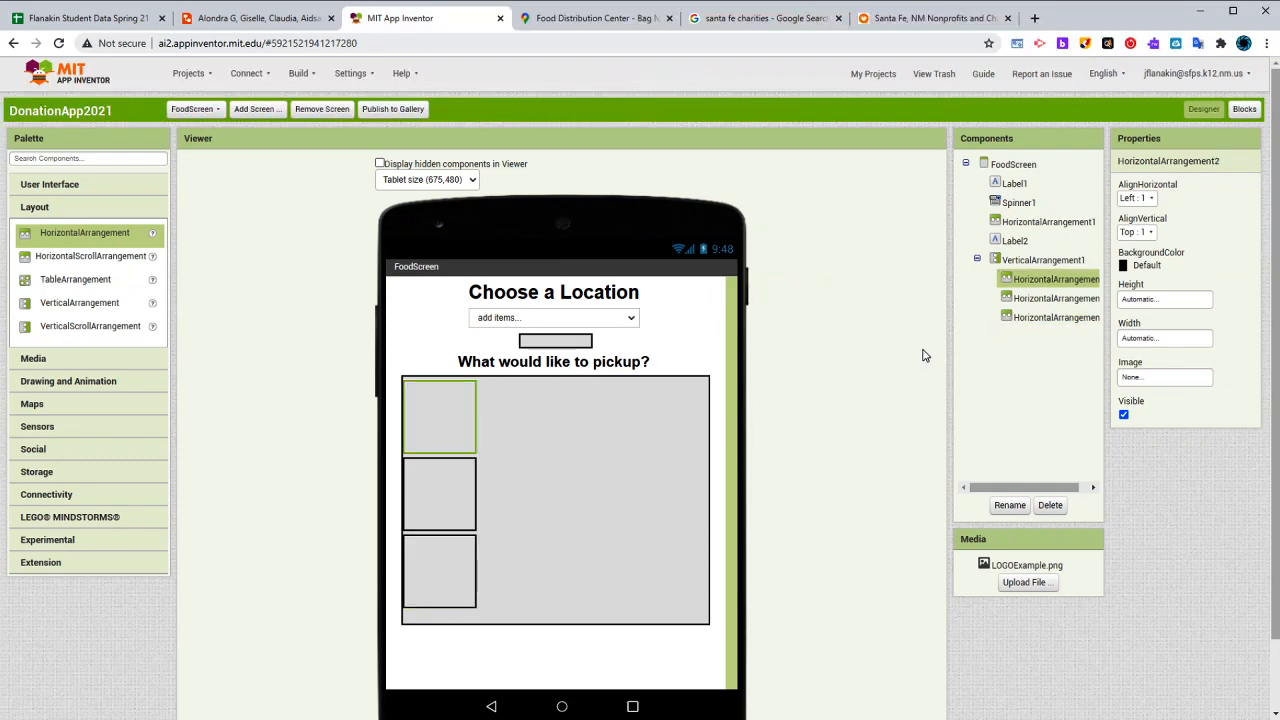
{"action": "left_click", "coordinate": [1157, 300]}
{"action": "left_click", "coordinate": [1158, 343]}
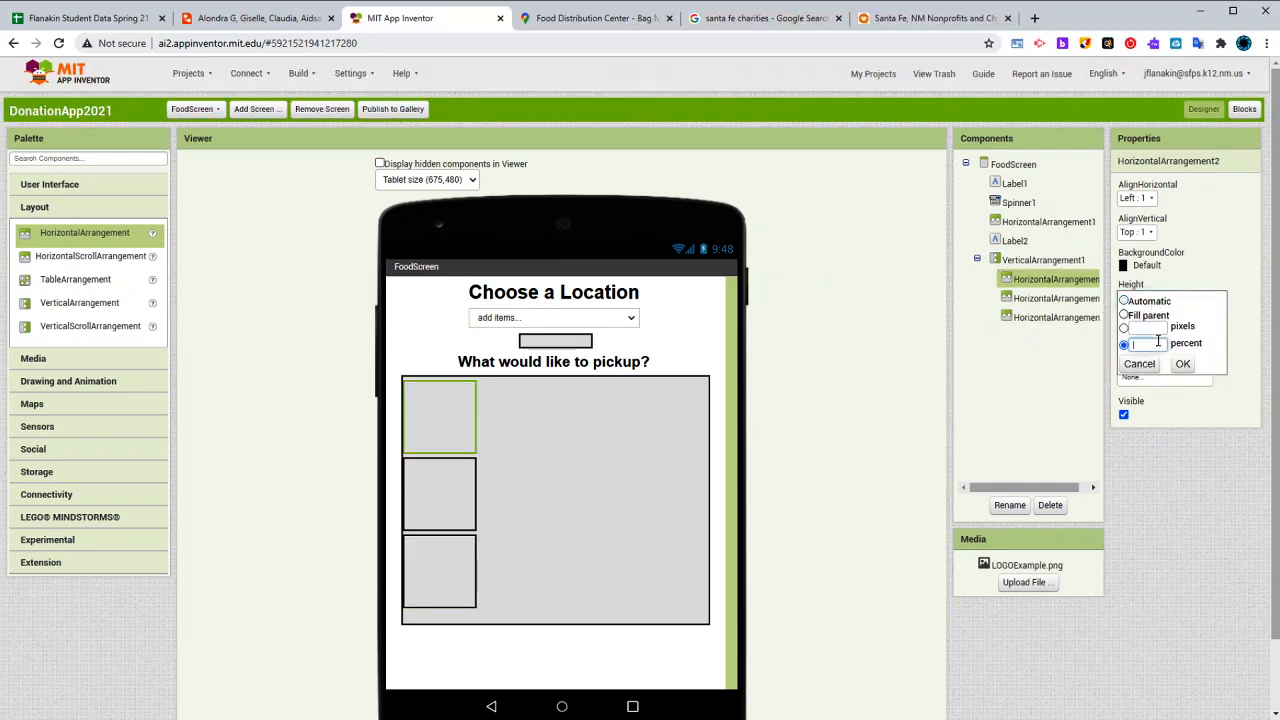
{"action": "type", "text": "10"}
{"action": "left_click", "coordinate": [1181, 363]}
- Set the height of the second and third HorizontalArrangements in the VerticalArrangement to 10 percent each
{"action": "left_click", "coordinate": [436, 463]}
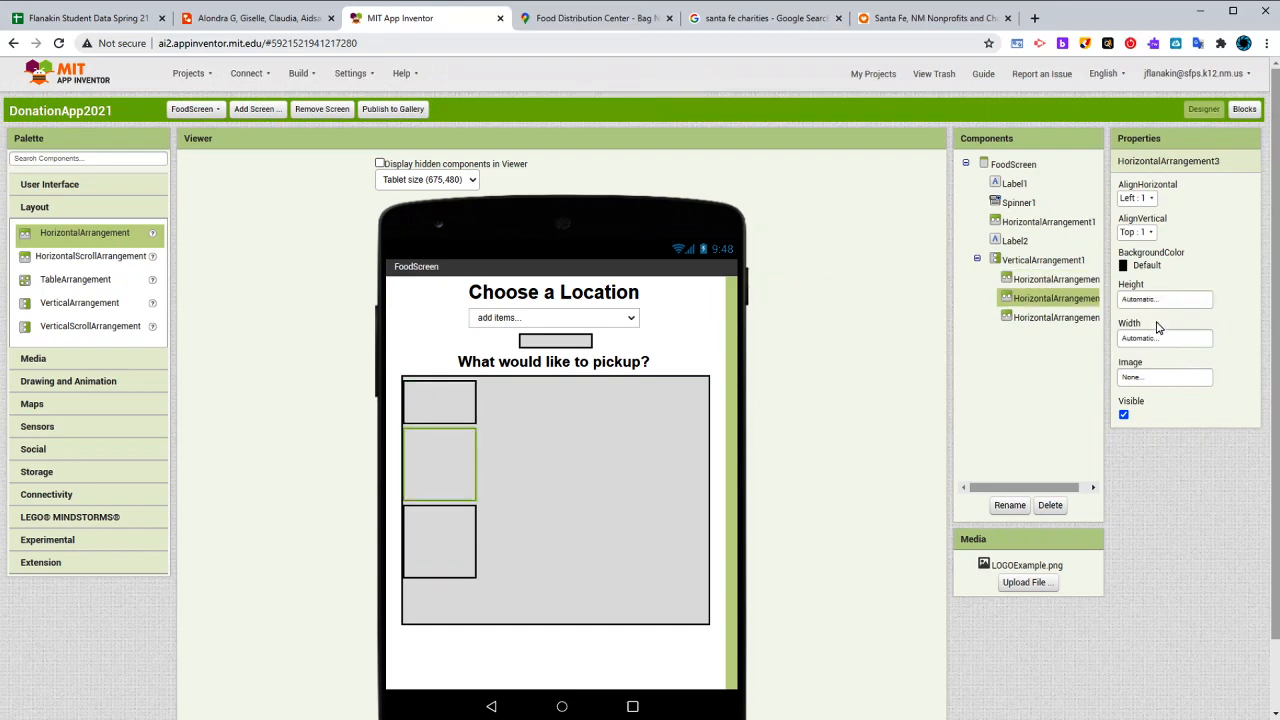
{"action": "left_click", "coordinate": [1160, 301]}
{"action": "left_click", "coordinate": [1155, 345]}
{"action": "type", "text": "10"}
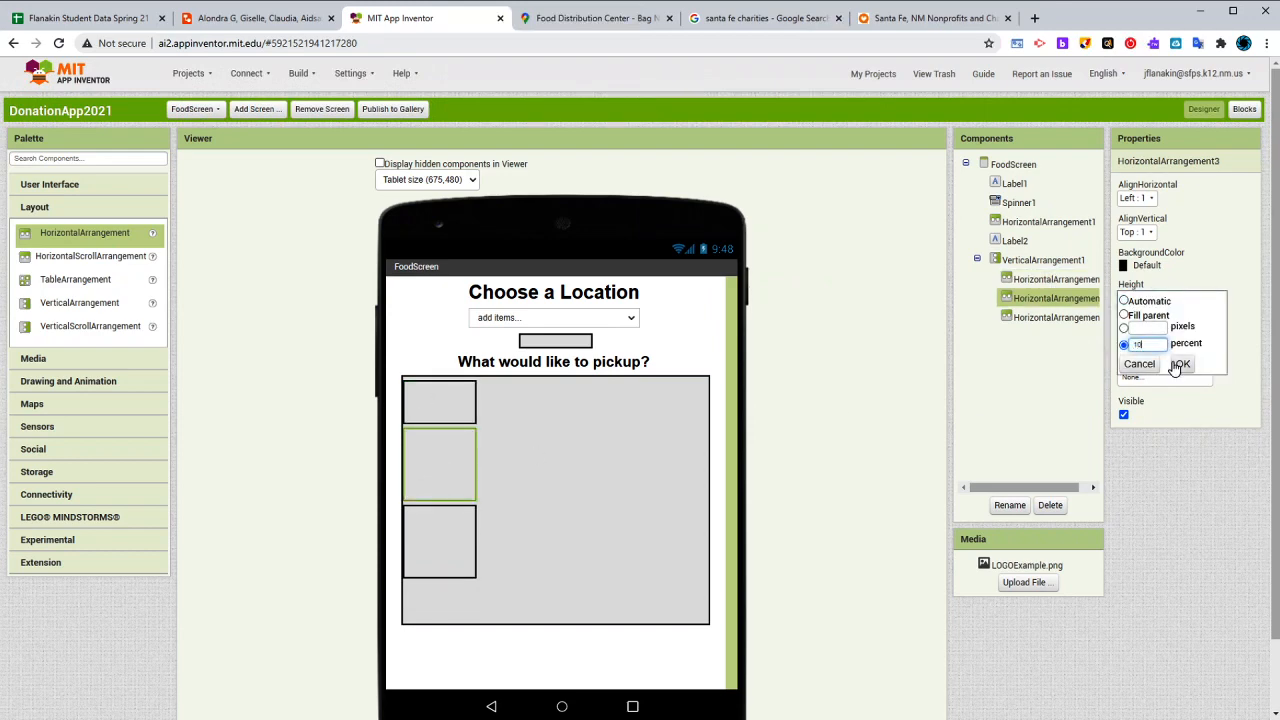
{"action": "left_click", "coordinate": [1181, 363]}
{"action": "left_click", "coordinate": [415, 508]}
{"action": "left_click", "coordinate": [1160, 300]}
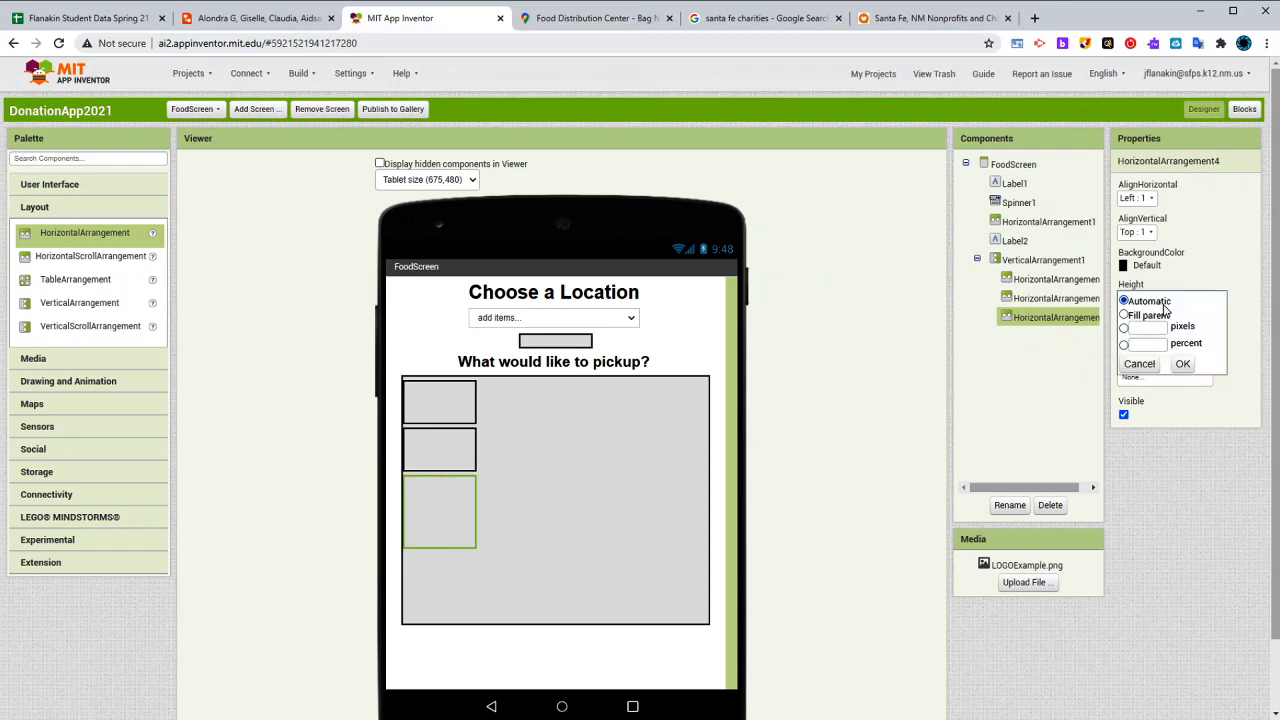
{"action": "left_click", "coordinate": [1155, 345]}
{"action": "type", "text": "10"}
{"action": "left_click", "coordinate": [1181, 363]}
- Set the width of all three HorizontalArrangements inside the VerticalArrangement to Fill parent
{"action": "left_click", "coordinate": [463, 412]}
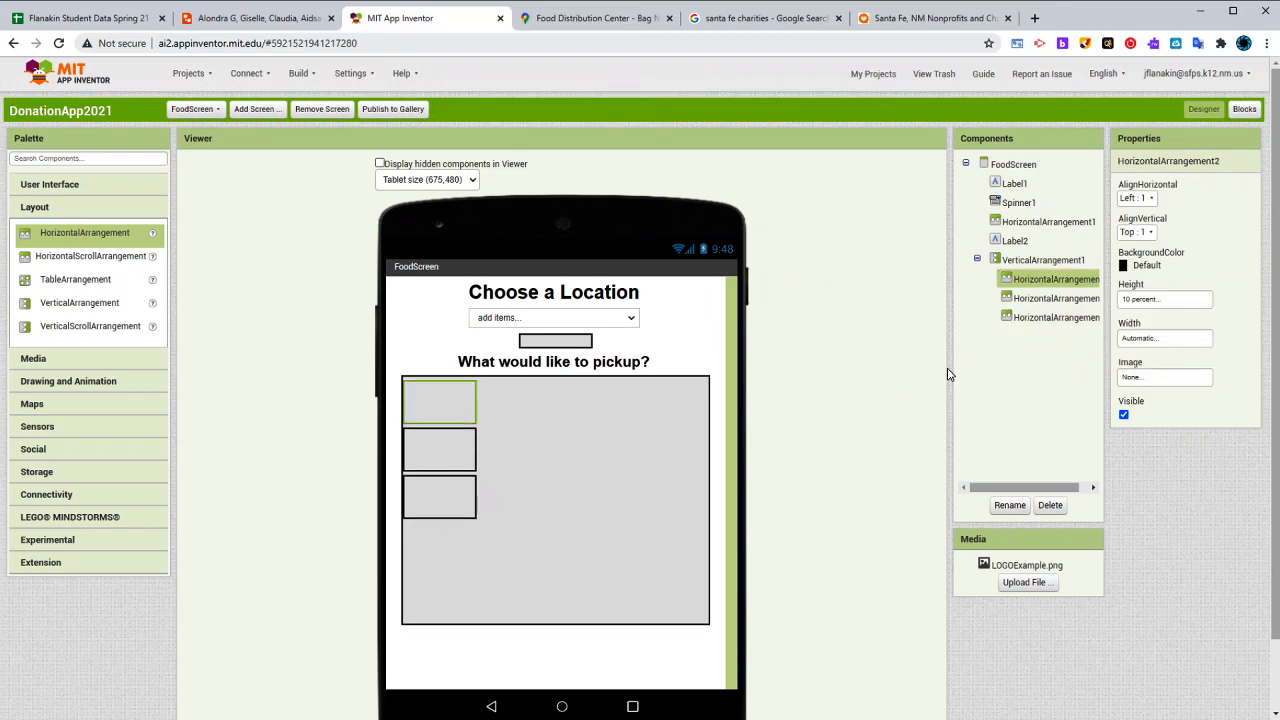
{"action": "left_click", "coordinate": [1147, 341]}
{"action": "left_click", "coordinate": [1125, 355]}
{"action": "left_click", "coordinate": [1182, 402]}
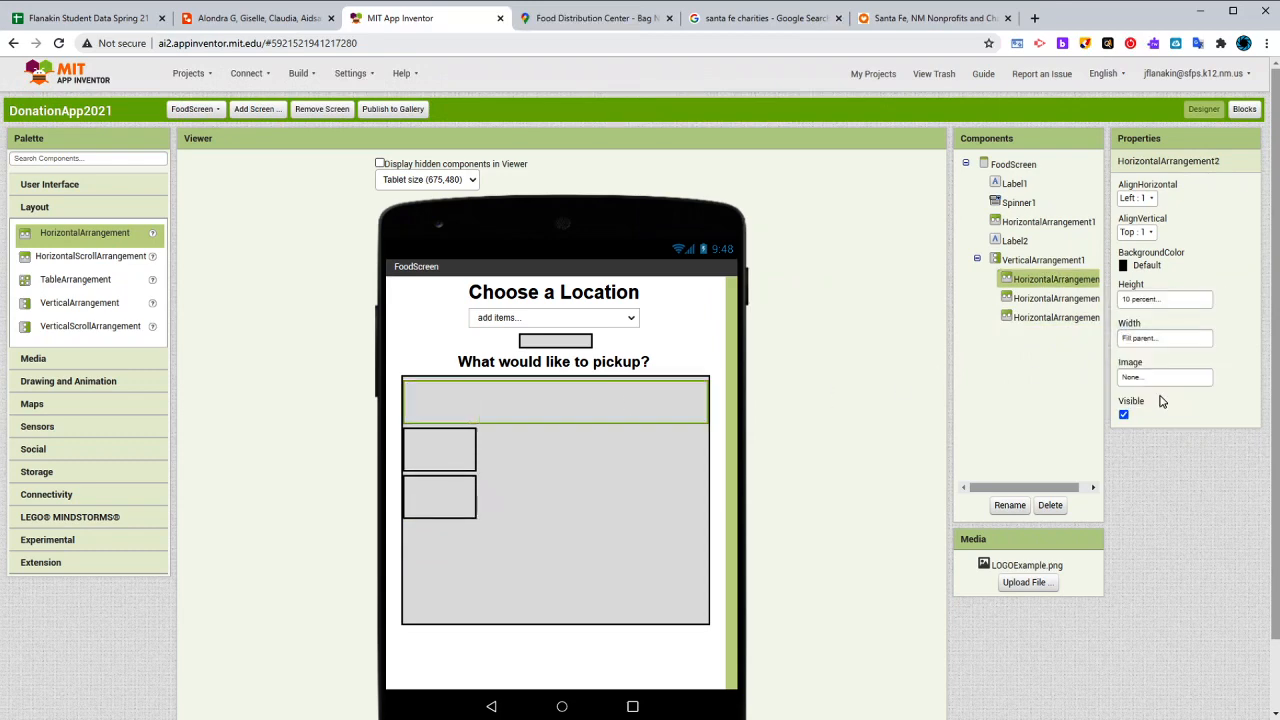
{"action": "left_click", "coordinate": [1050, 298]}
{"action": "left_click", "coordinate": [1138, 344]}
{"action": "left_click", "coordinate": [1125, 355]}
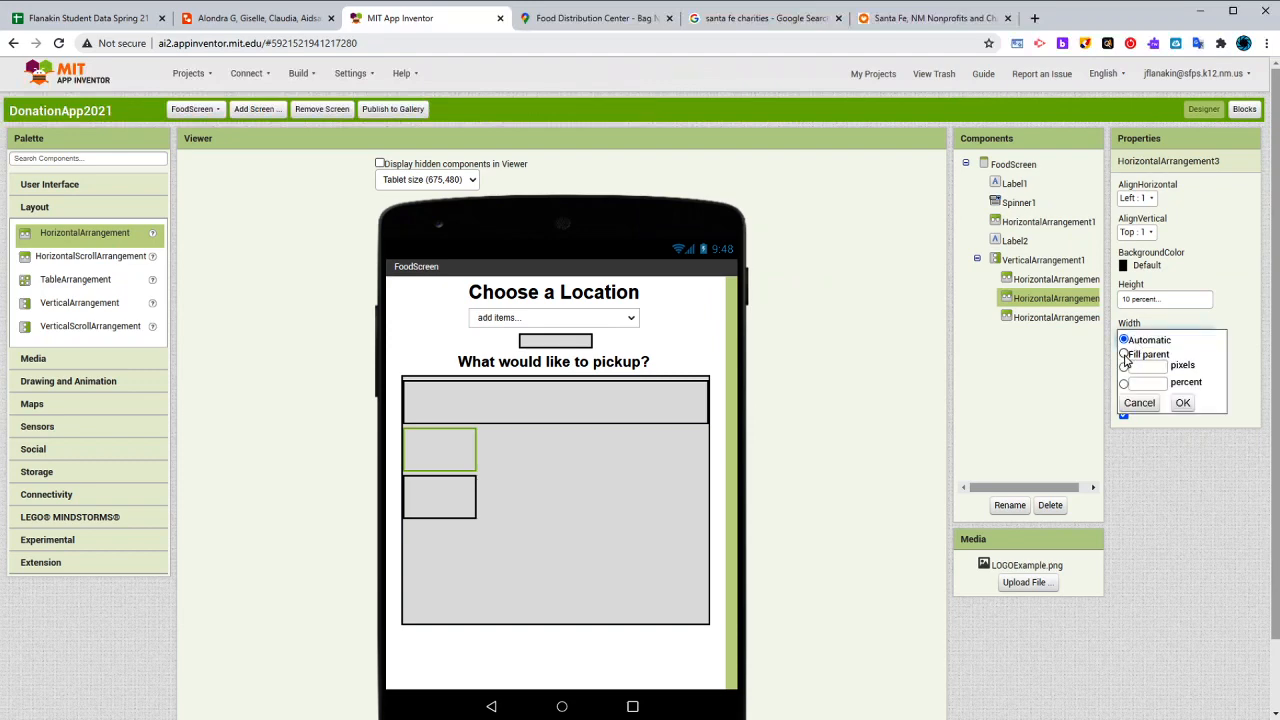
{"action": "left_click", "coordinate": [1182, 402]}
{"action": "left_click", "coordinate": [1095, 318]}
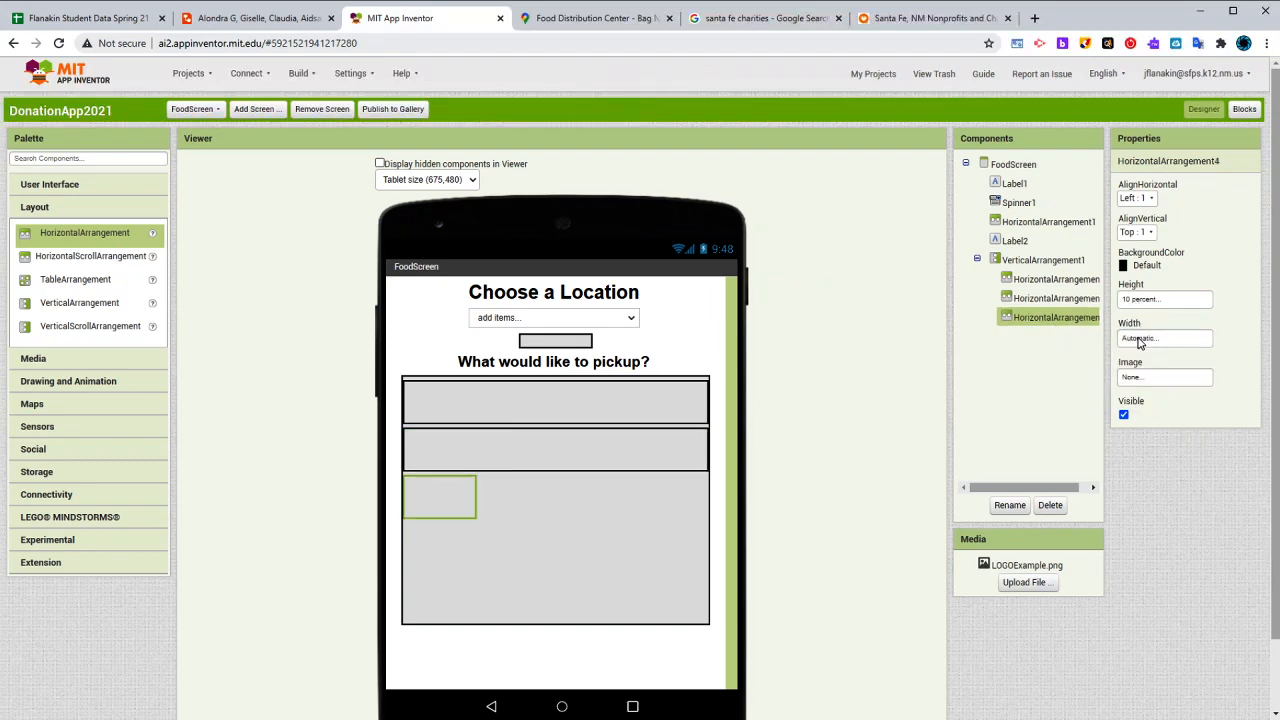
{"action": "left_click", "coordinate": [1142, 342]}
{"action": "left_click", "coordinate": [1125, 355]}
{"action": "left_click", "coordinate": [1183, 404]}
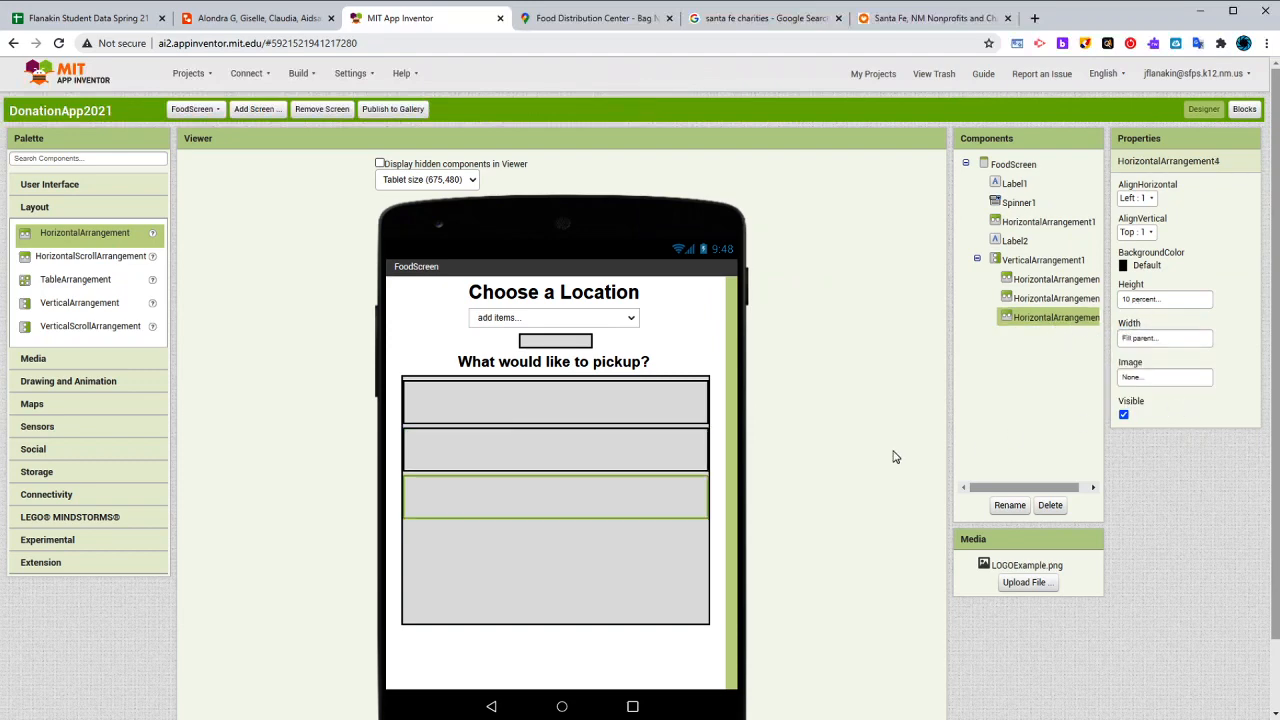
- Place an Image component in each of the three HorizontalArrangements
{"action": "left_click", "coordinate": [580, 575]}
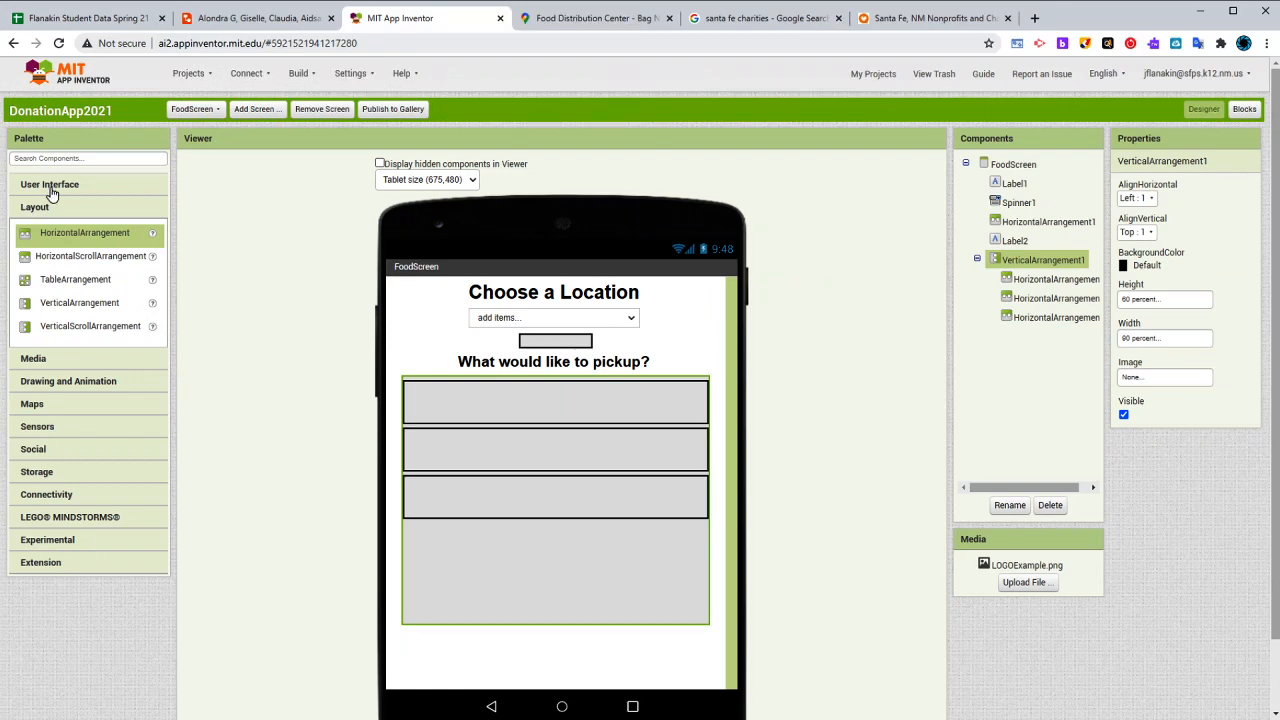
{"action": "left_click", "coordinate": [52, 190]}
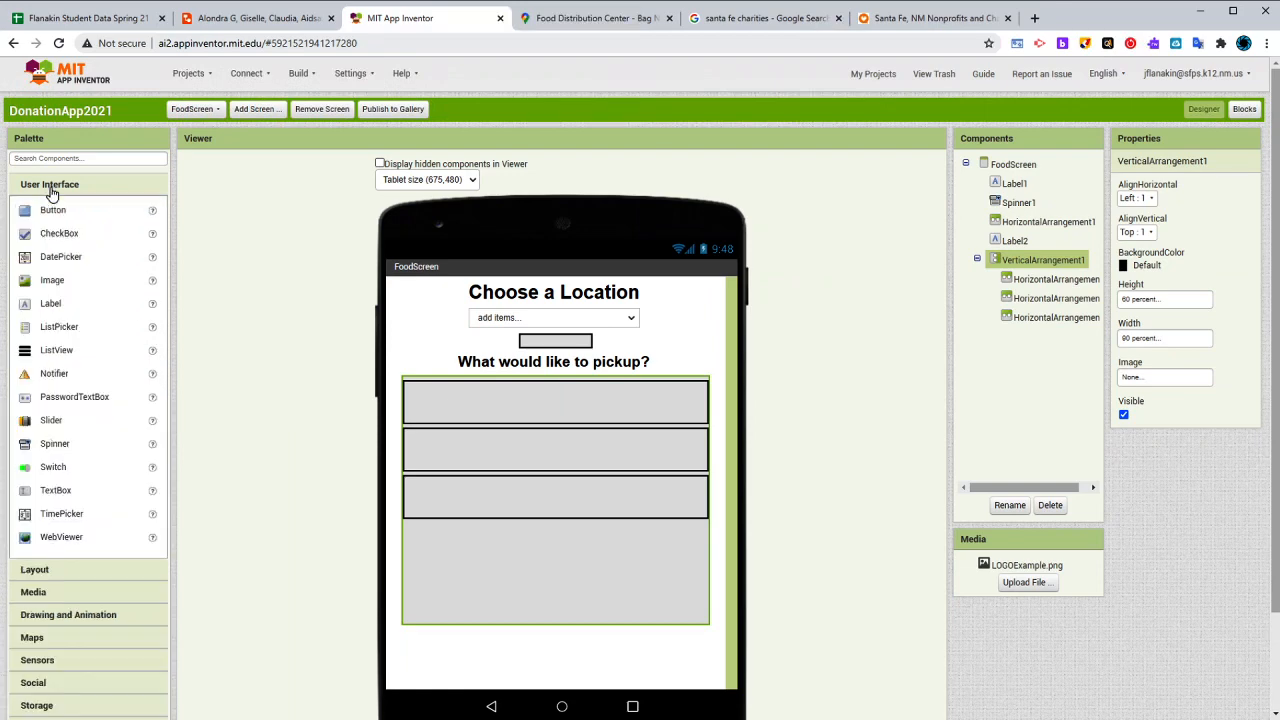
{"action": "left_click_drag", "start_coordinate": [50, 280], "coordinate": [510, 416]}
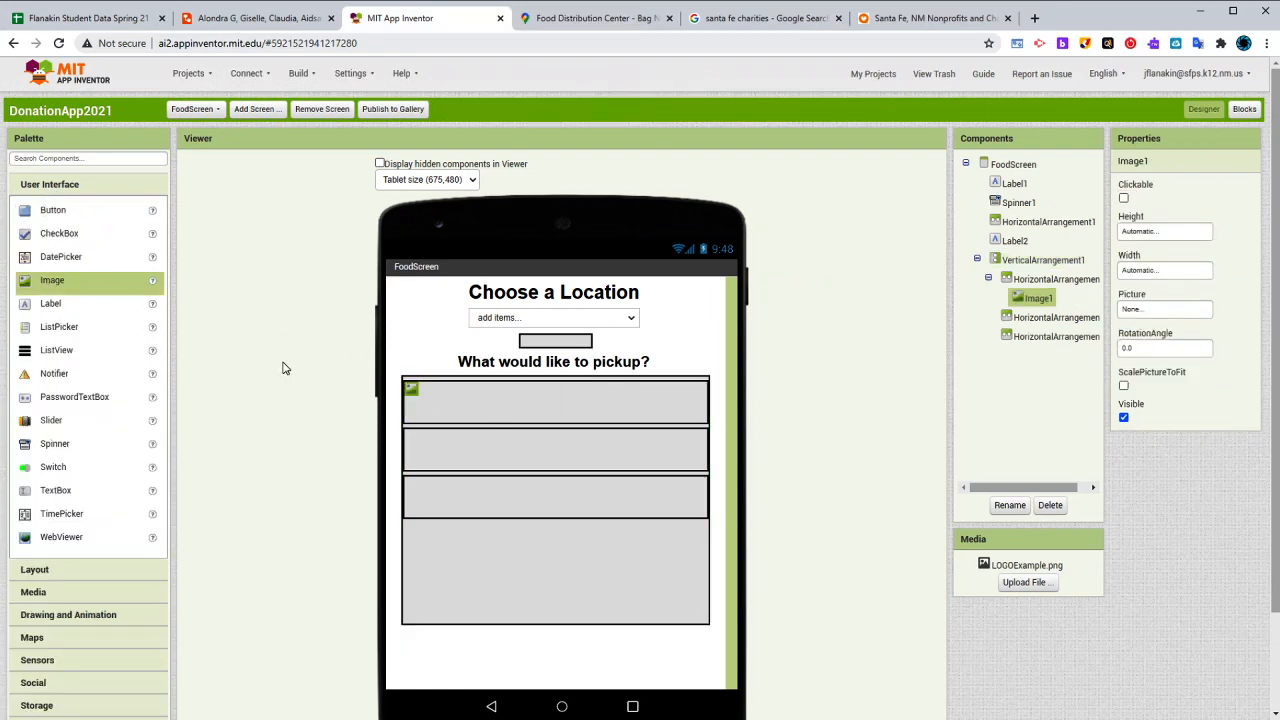
{"action": "left_click_drag", "start_coordinate": [94, 283], "coordinate": [420, 490]}
- Set the picture of the image in the first row to LOGOExample.png
{"action": "left_click", "coordinate": [416, 393]}
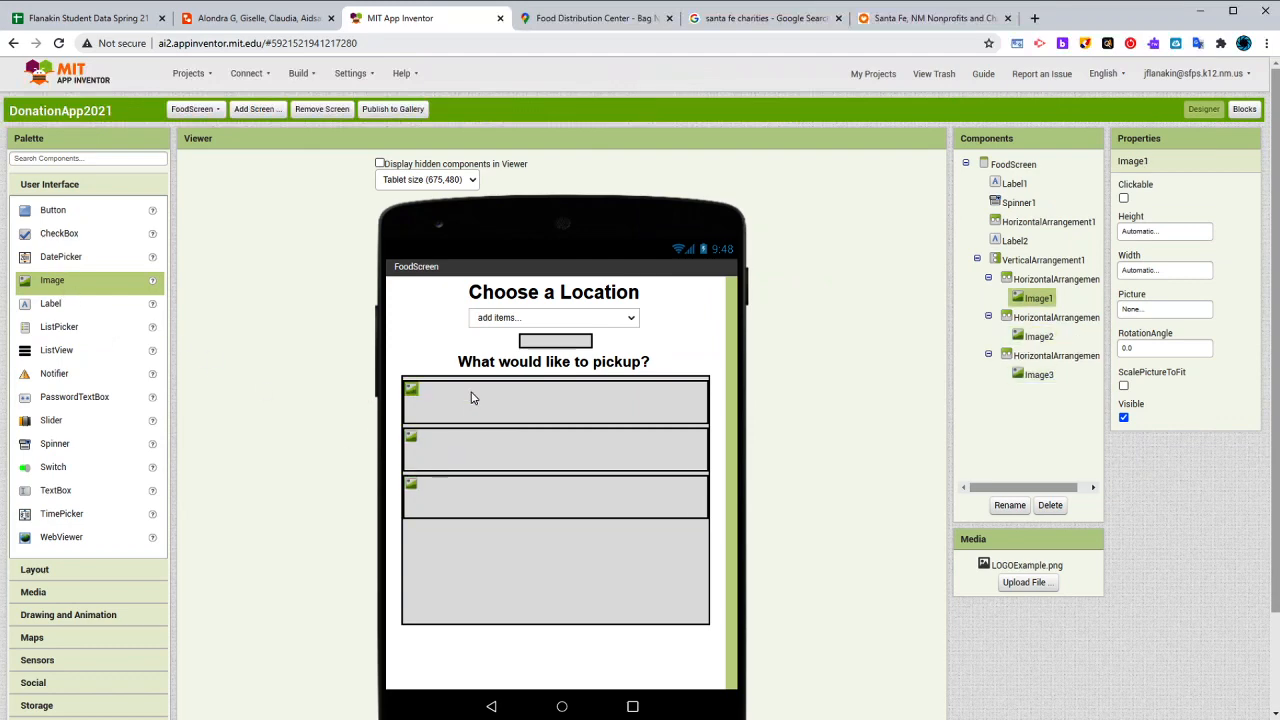
{"action": "left_click", "coordinate": [1152, 316]}
{"action": "left_click", "coordinate": [1160, 320]}
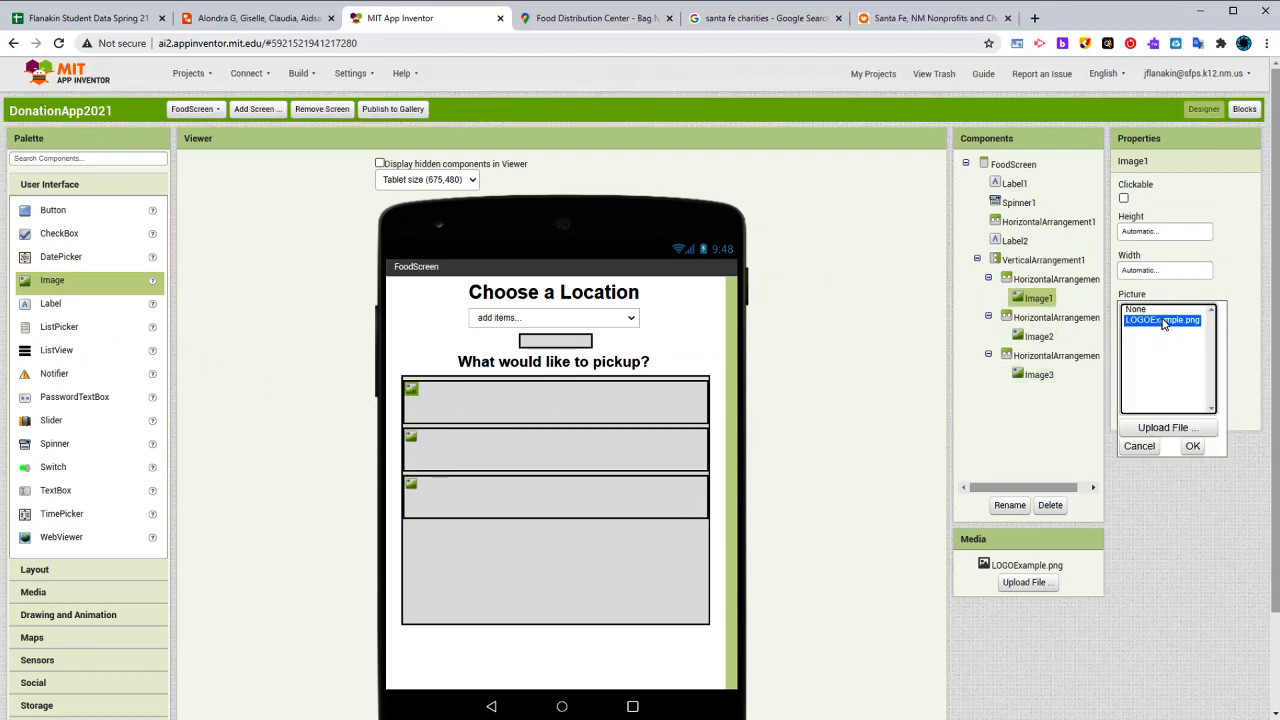
{"action": "left_click", "coordinate": [1194, 449]}
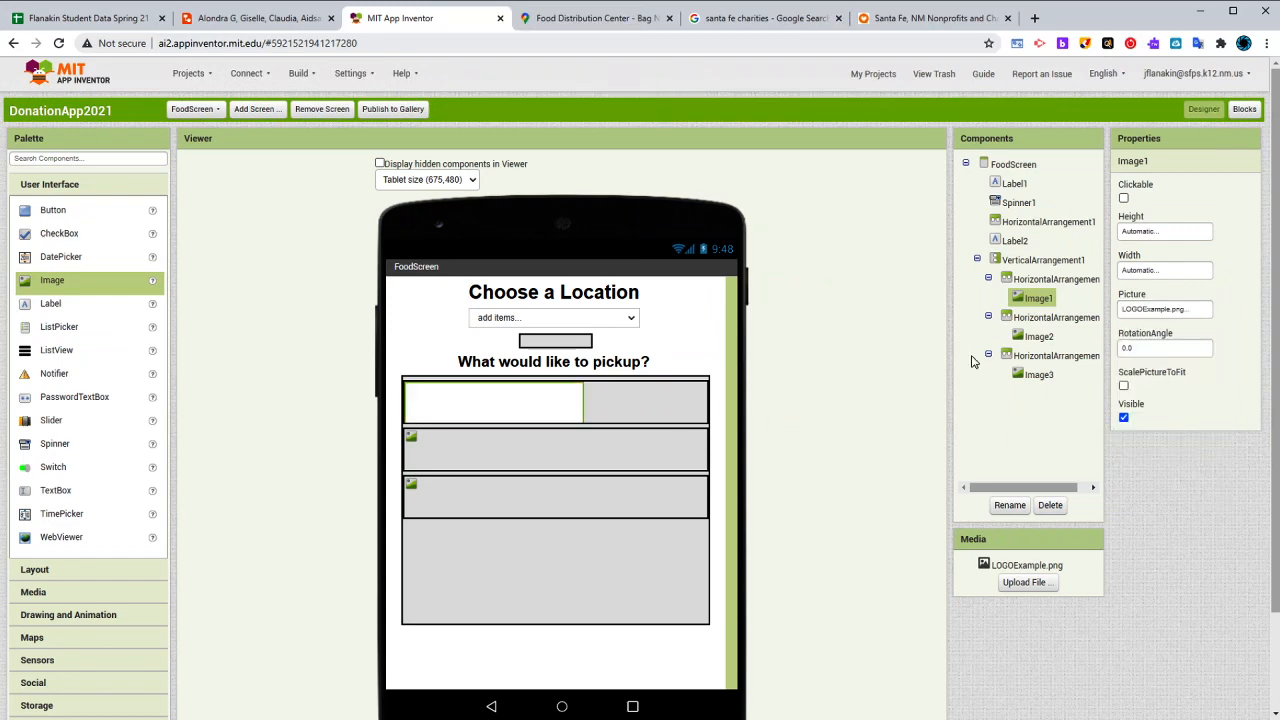
- Size the image in the first row to 10 percent height and 20 percent width
{"action": "left_click", "coordinate": [1160, 233]}
{"action": "left_click", "coordinate": [1158, 275]}
{"action": "type", "text": "1"}
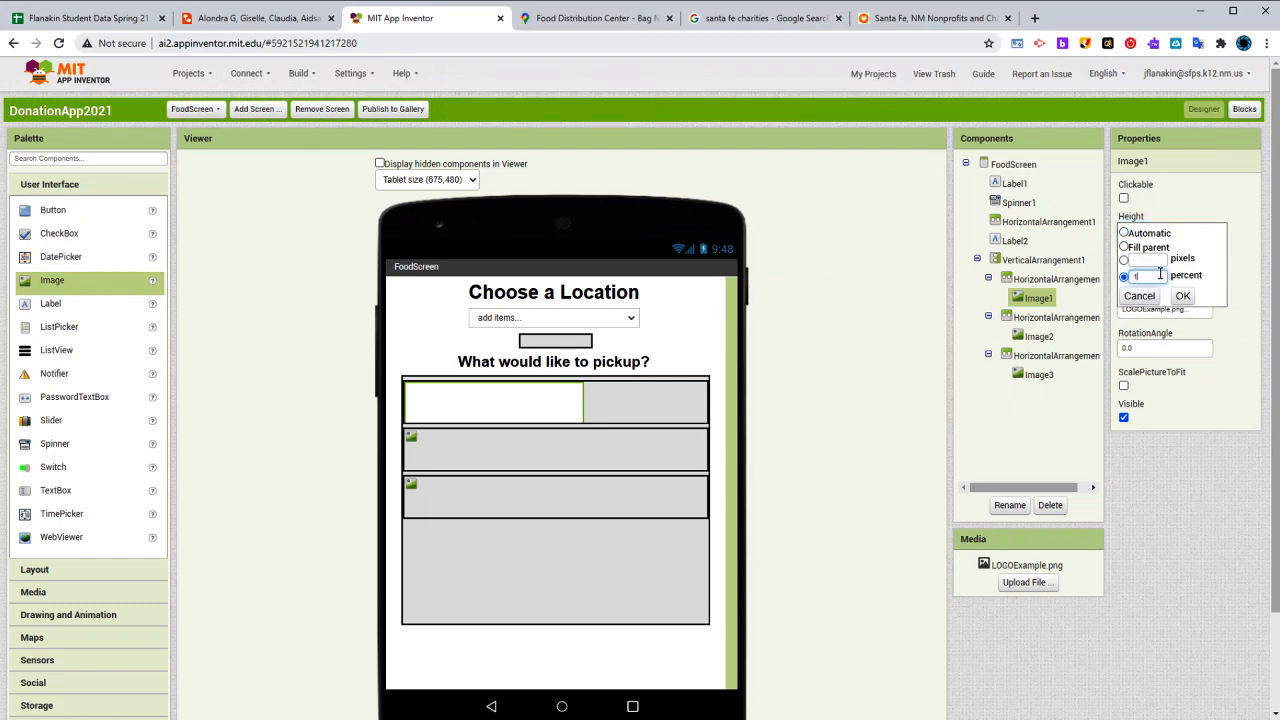
{"action": "type", "text": "0"}
{"action": "left_click", "coordinate": [1182, 296]}
{"action": "left_click", "coordinate": [1160, 270]}
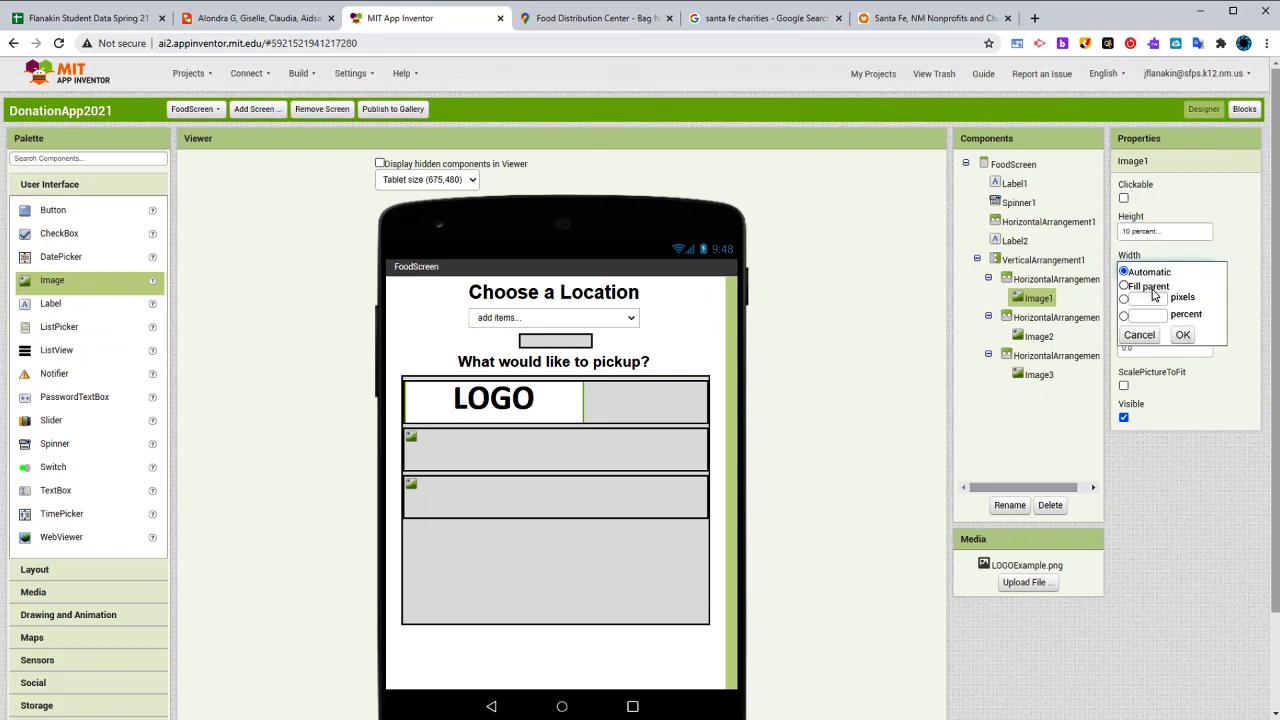
{"action": "left_click", "coordinate": [1156, 315]}
{"action": "type", "text": "20"}
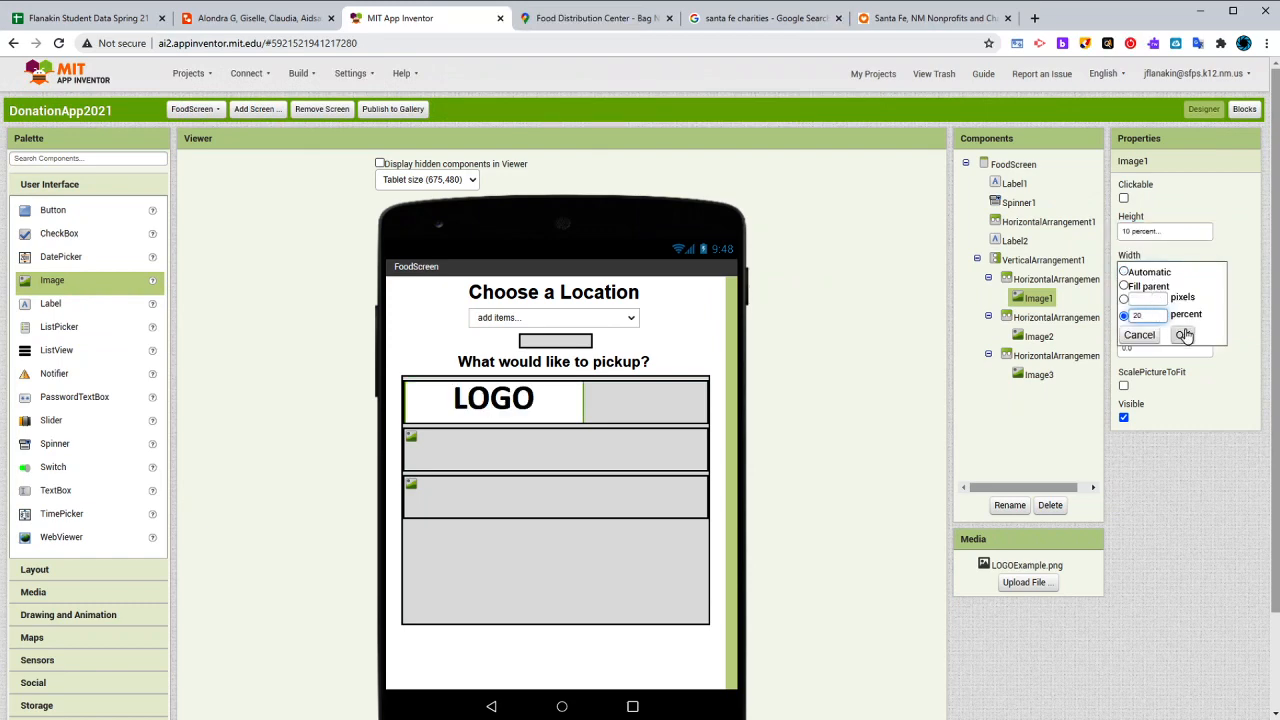
{"action": "left_click", "coordinate": [1182, 334]}
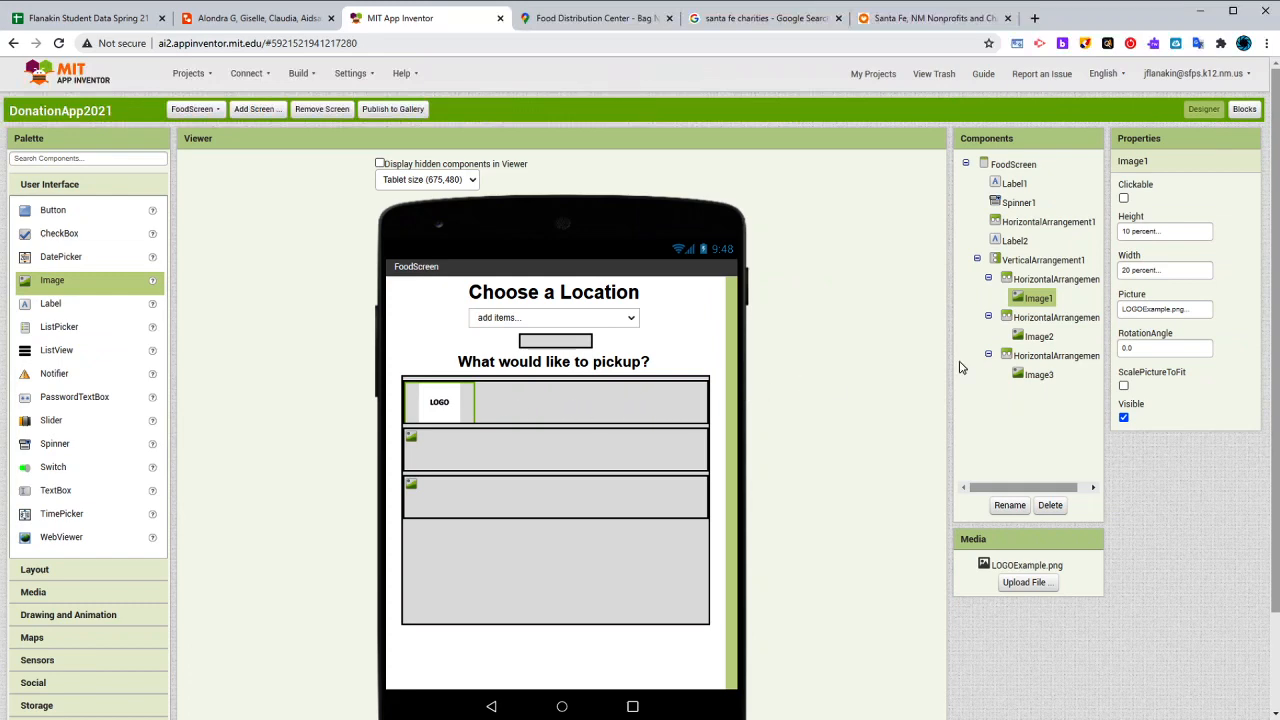
- Resize the first row's image to 8 percent height and 15 percent width
{"action": "left_click", "coordinate": [1160, 232]}
{"action": "double_click", "coordinate": [1152, 276]}
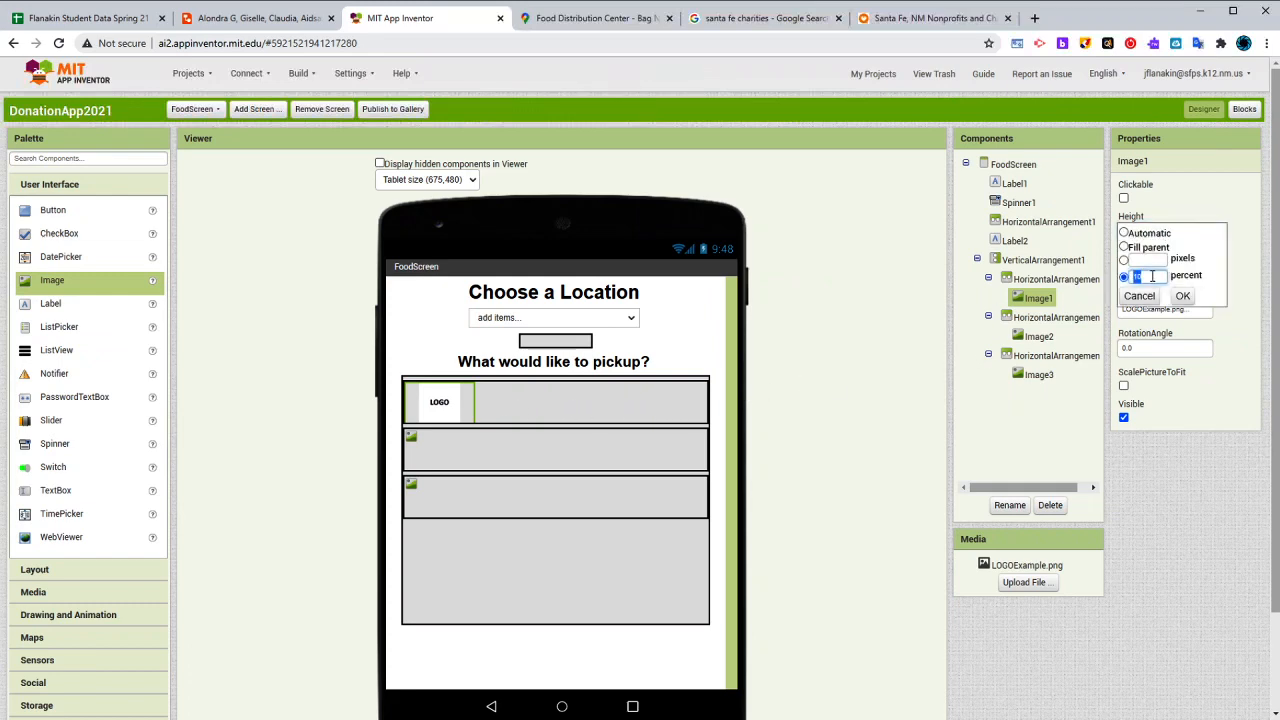
{"action": "type", "text": "8"}
{"action": "left_click", "coordinate": [1180, 296]}
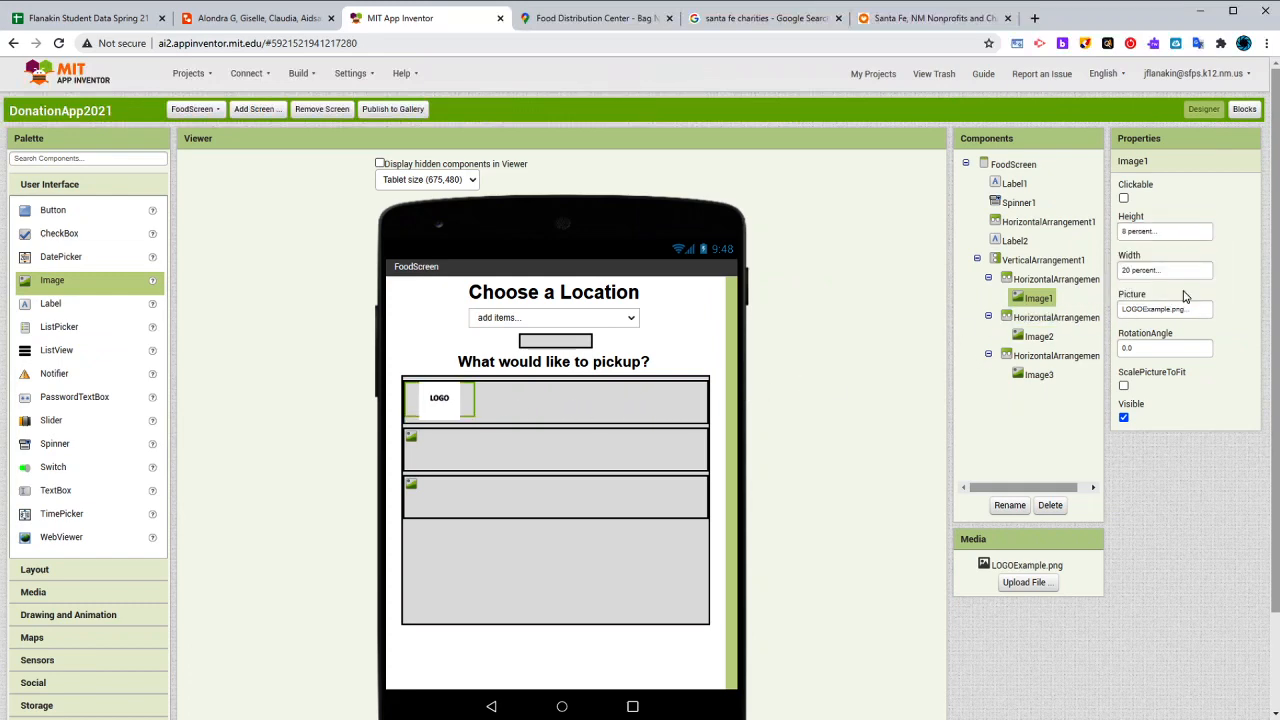
{"action": "left_click", "coordinate": [1163, 272]}
{"action": "double_click", "coordinate": [1160, 315]}
{"action": "type", "text": "1"}
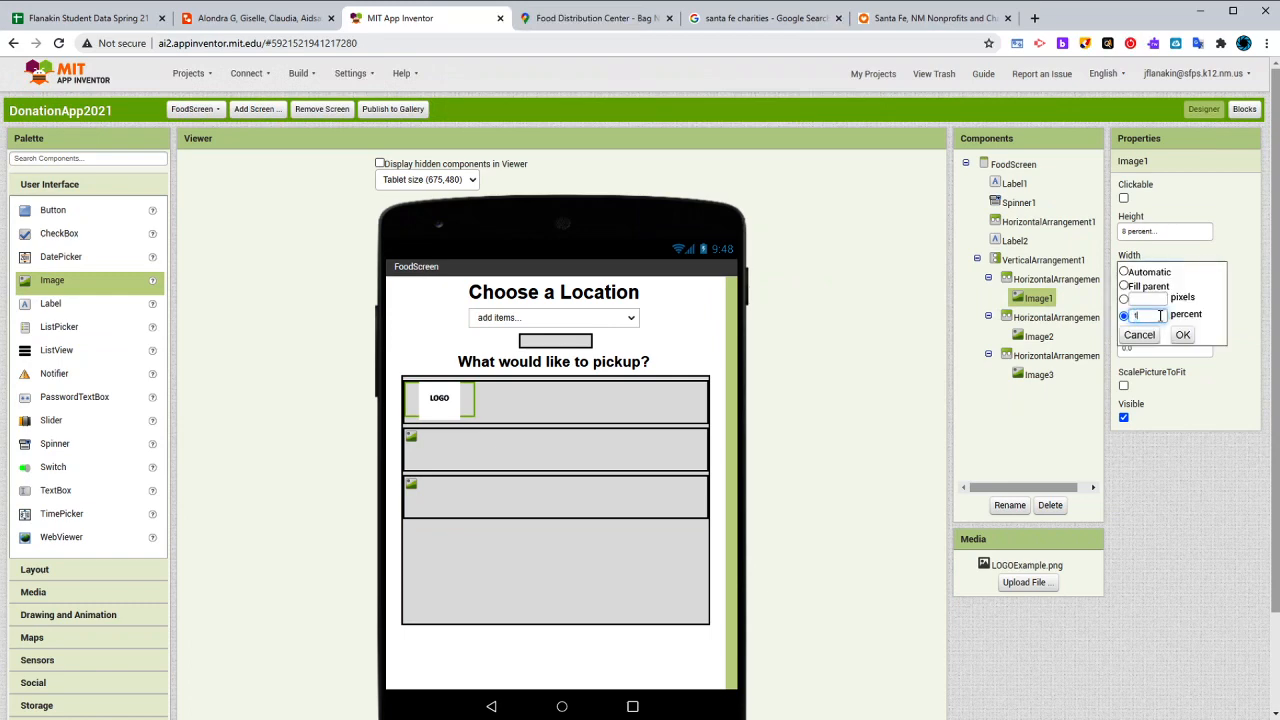
{"action": "type", "text": "5"}
{"action": "left_click", "coordinate": [1182, 335]}
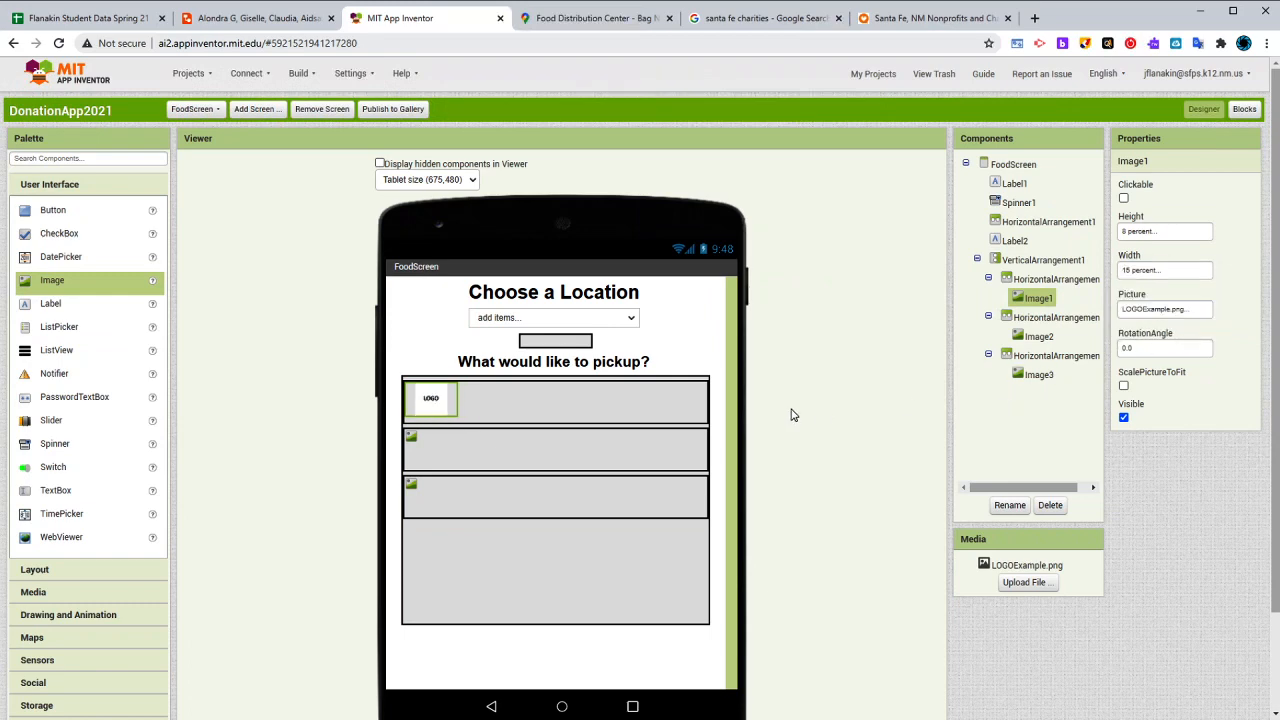
- Set the second row's image to a height of 8 percent and a width of 15 percent
{"action": "left_click", "coordinate": [416, 445]}
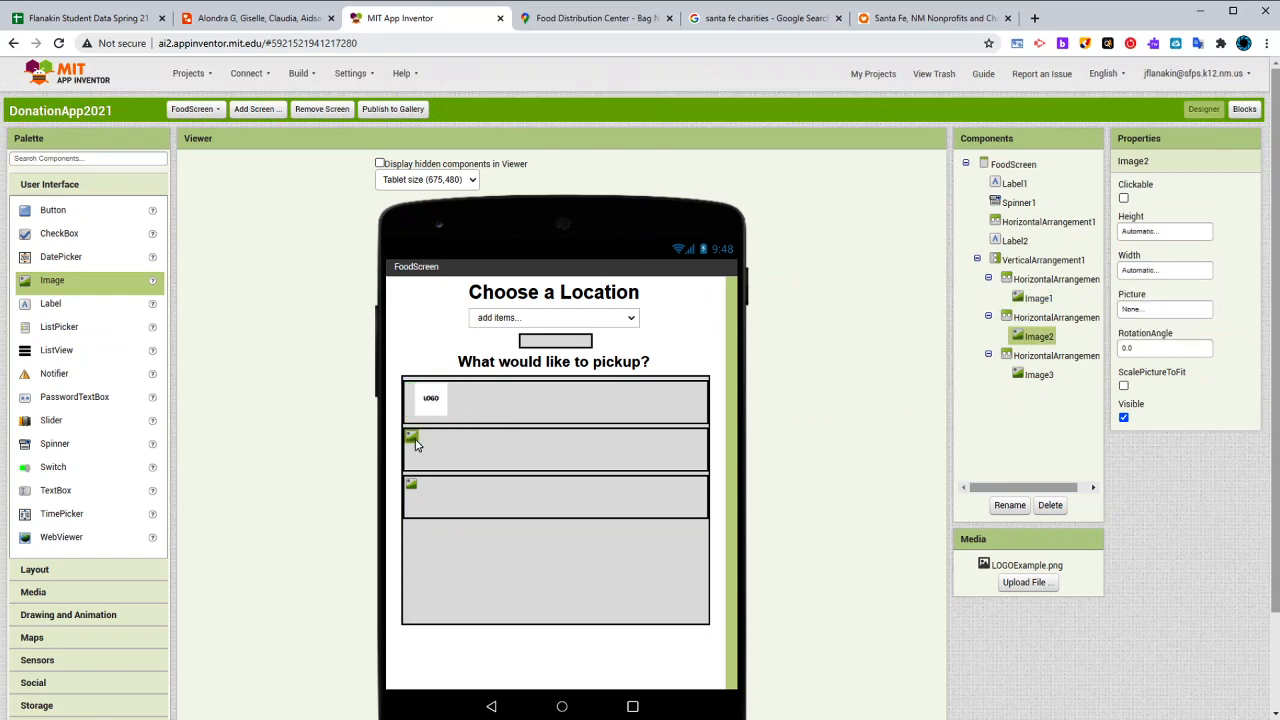
{"action": "left_click", "coordinate": [1166, 232]}
{"action": "left_click", "coordinate": [1150, 277]}
{"action": "type", "text": "8"}
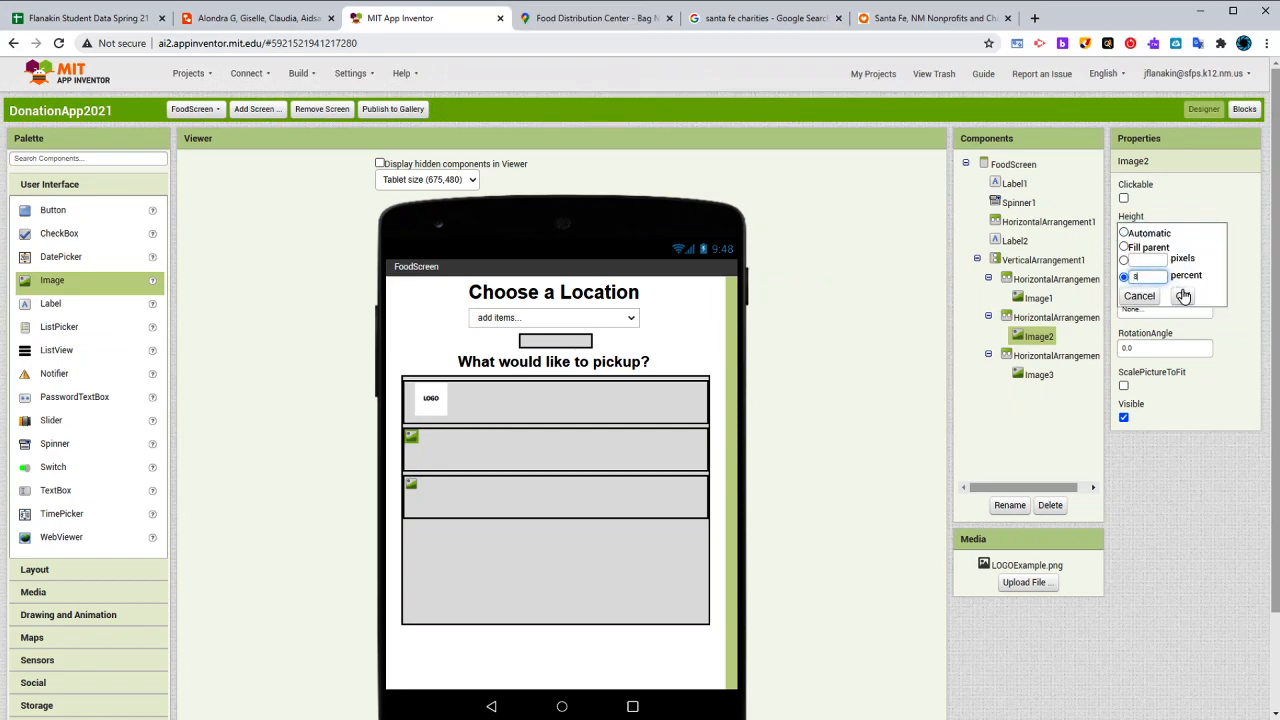
{"action": "left_click", "coordinate": [1182, 296]}
{"action": "left_click", "coordinate": [1166, 274]}
{"action": "left_click", "coordinate": [1146, 315]}
{"action": "type", "text": "15"}
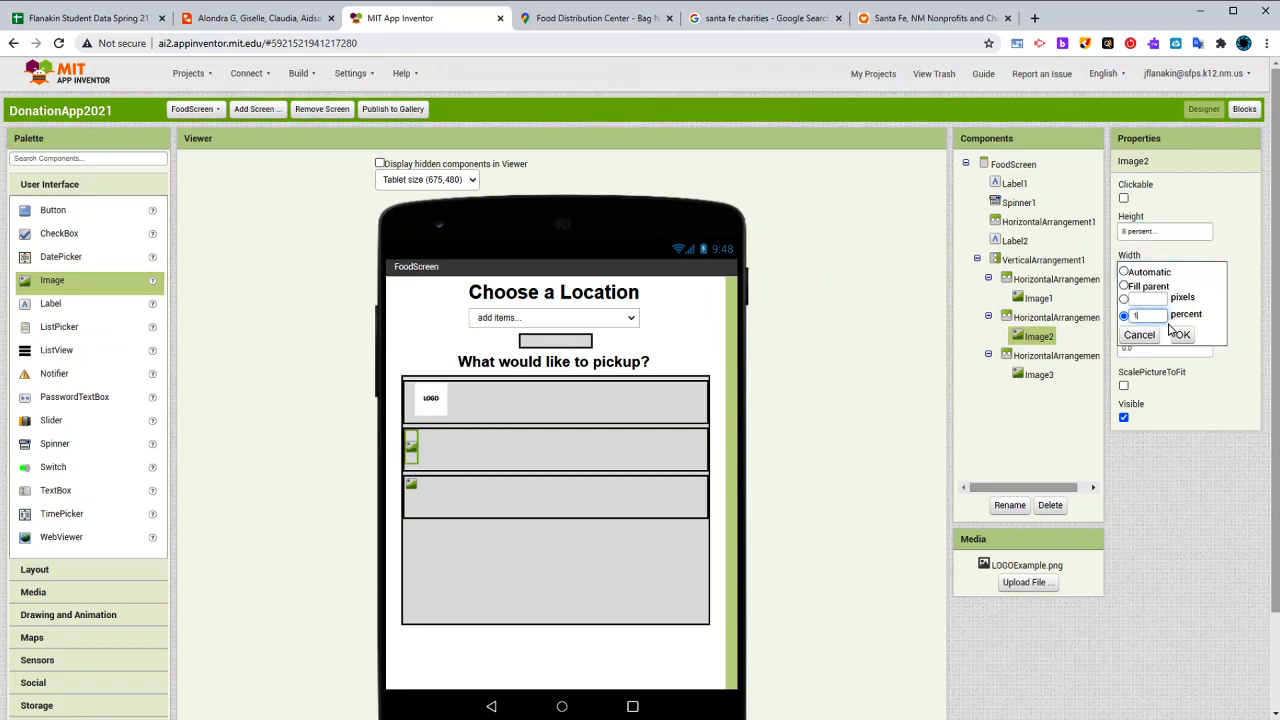
{"action": "left_click", "coordinate": [1182, 335]}
- Set the third row's image to a height of 8 percent and a width of 15 percent
{"action": "left_click", "coordinate": [413, 486]}
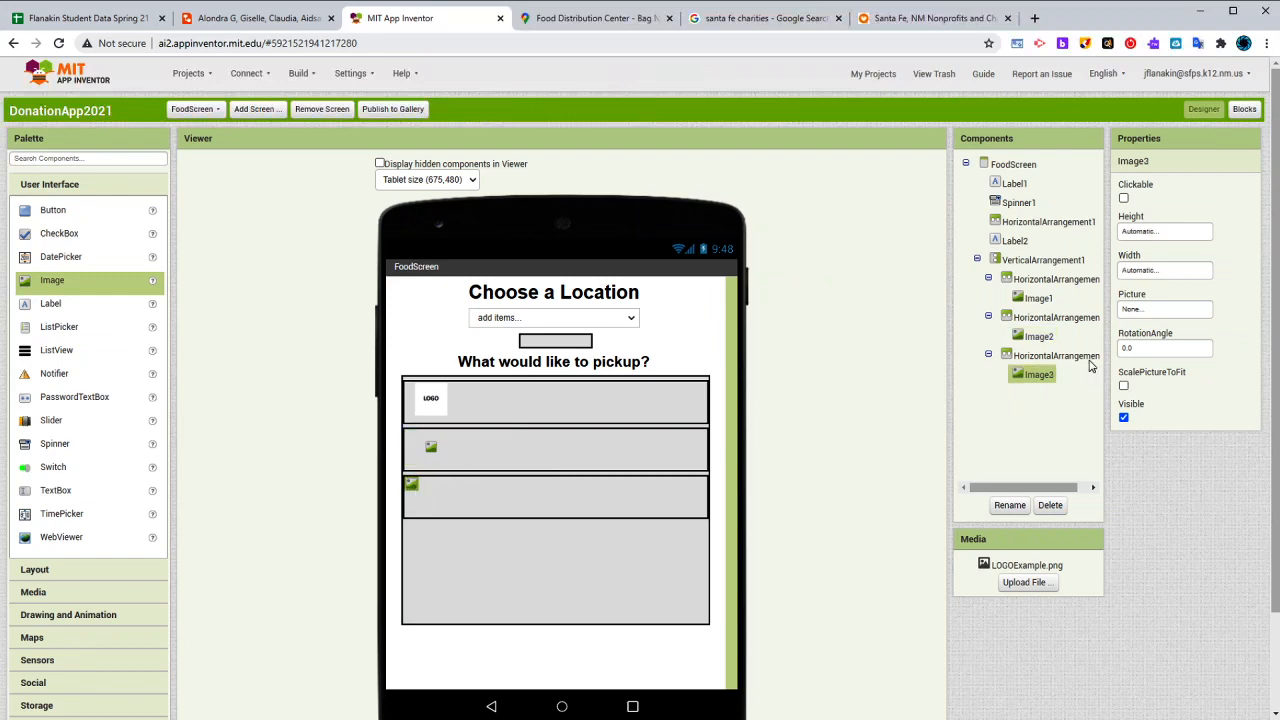
{"action": "left_click", "coordinate": [1158, 233]}
{"action": "left_click", "coordinate": [1158, 275]}
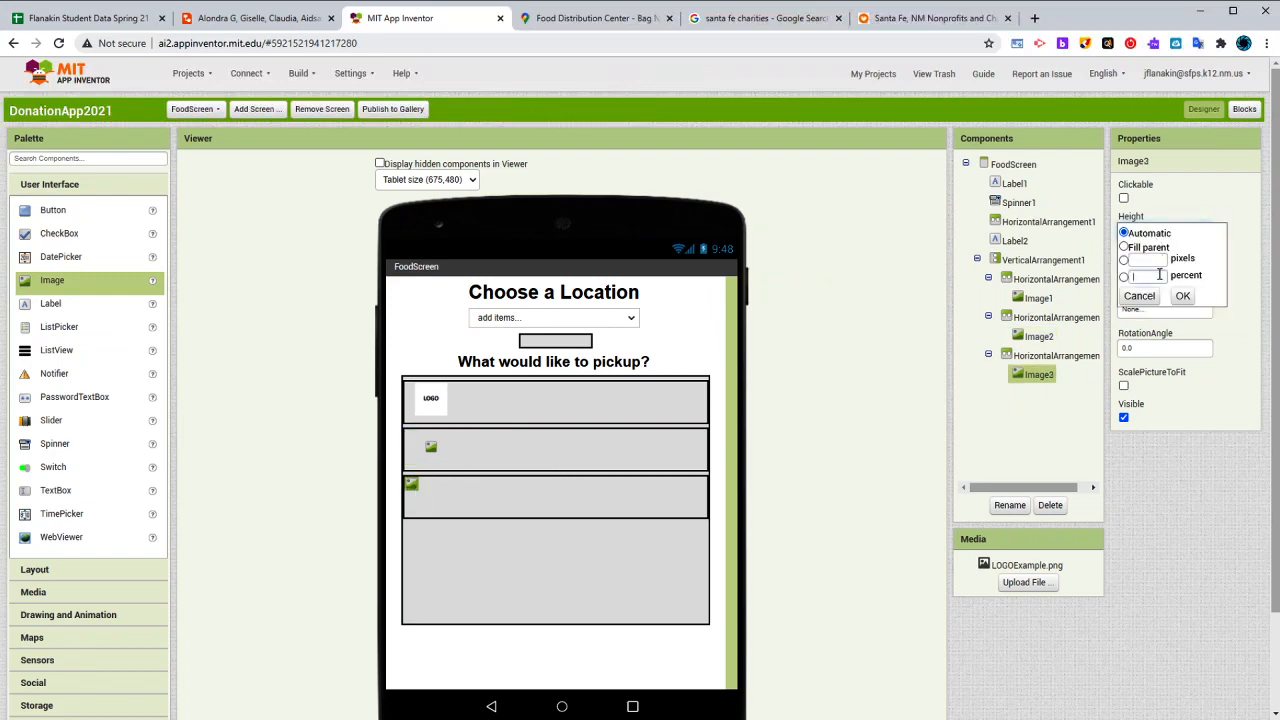
{"action": "type", "text": "8"}
{"action": "left_click", "coordinate": [1182, 297]}
{"action": "left_click", "coordinate": [1165, 272]}
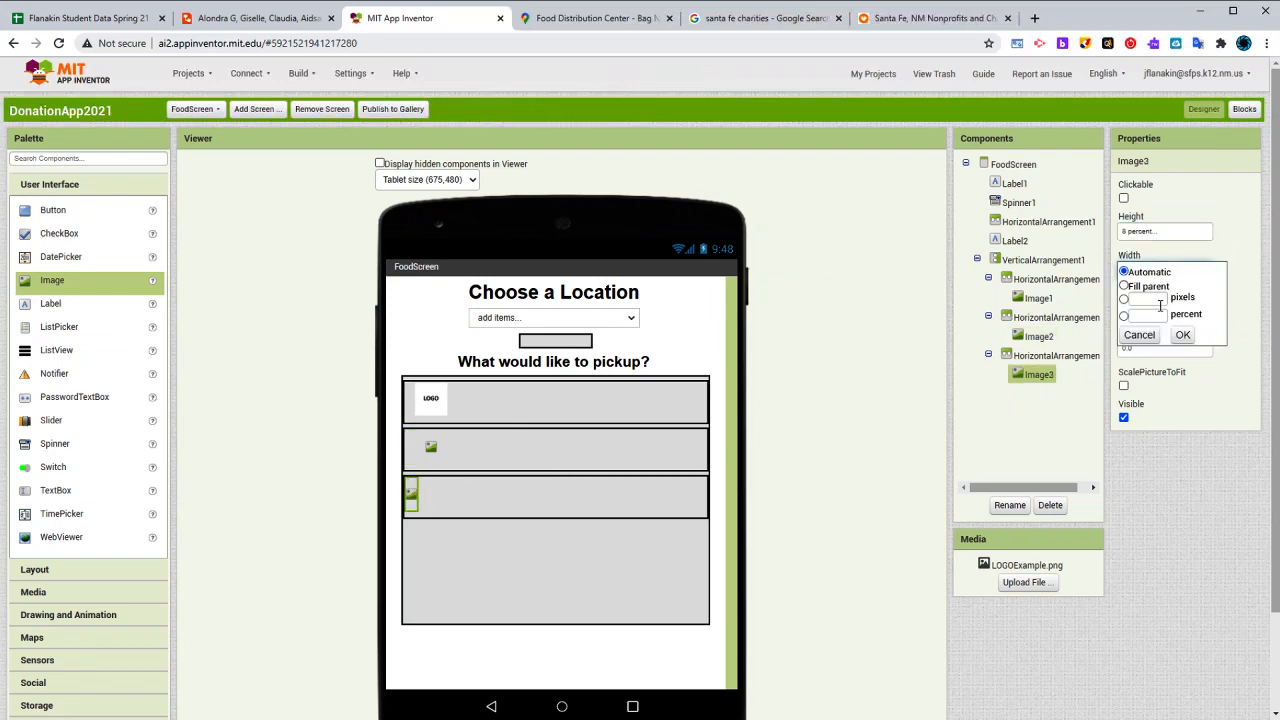
{"action": "left_click", "coordinate": [1155, 316]}
{"action": "left_click", "coordinate": [1176, 337]}
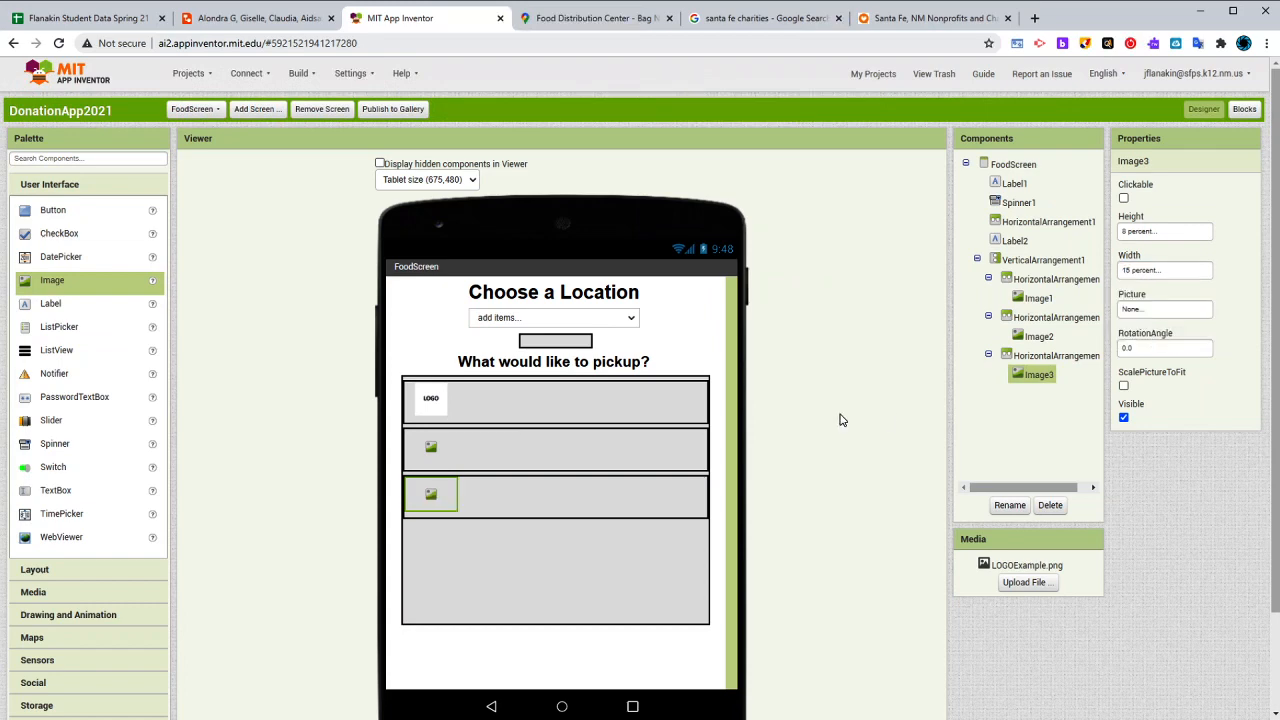
- Assign LOGOExample.png as the picture of the images in the third and second rows
{"action": "left_click", "coordinate": [1163, 312]}
{"action": "left_click", "coordinate": [1165, 321]}
{"action": "left_click", "coordinate": [1192, 446]}
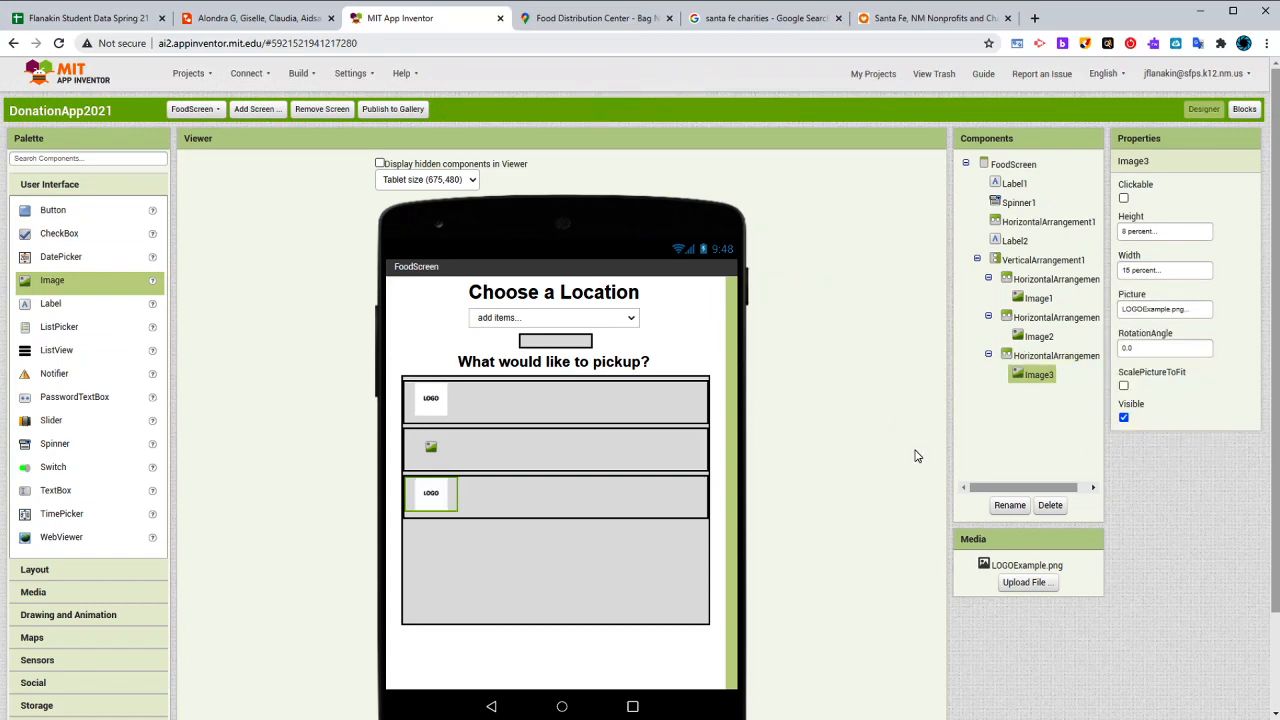
{"action": "left_click", "coordinate": [431, 451]}
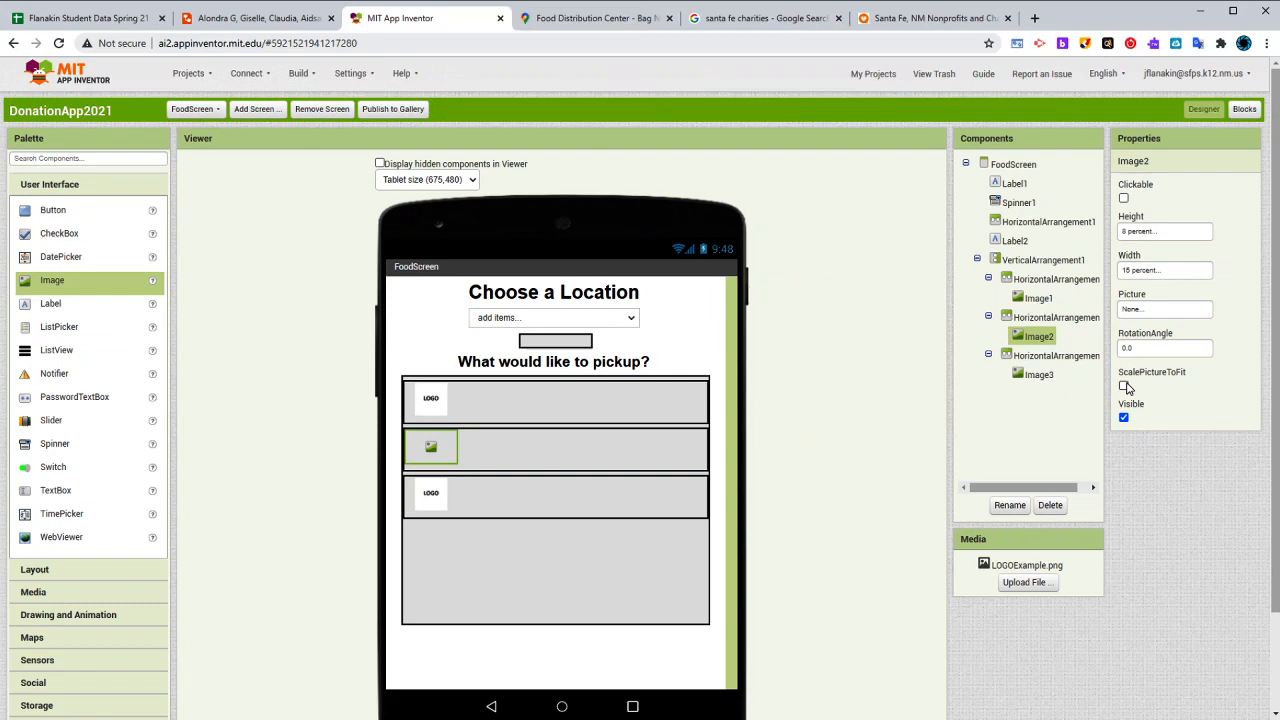
{"action": "left_click", "coordinate": [1155, 312]}
{"action": "left_click", "coordinate": [1165, 321]}
{"action": "left_click", "coordinate": [1192, 446]}
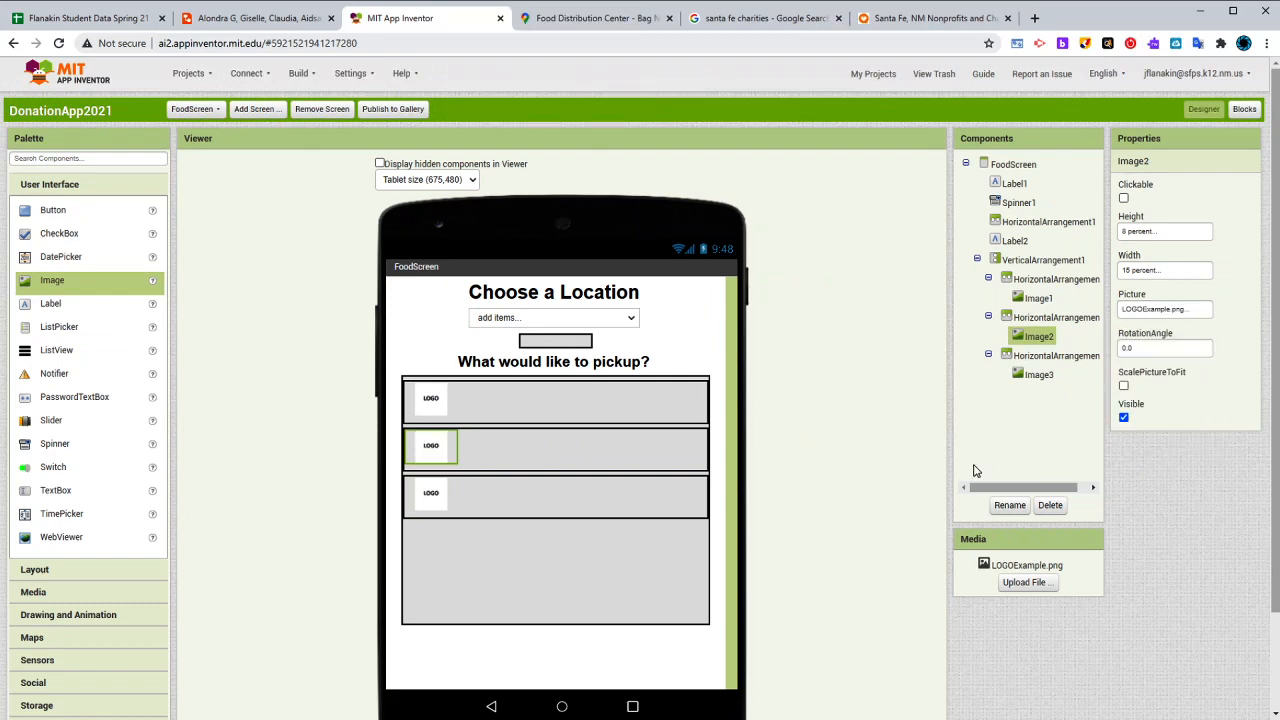
- Set the vertical alignment of the first row's HorizontalArrangement to Center
{"action": "left_click", "coordinate": [548, 401]}
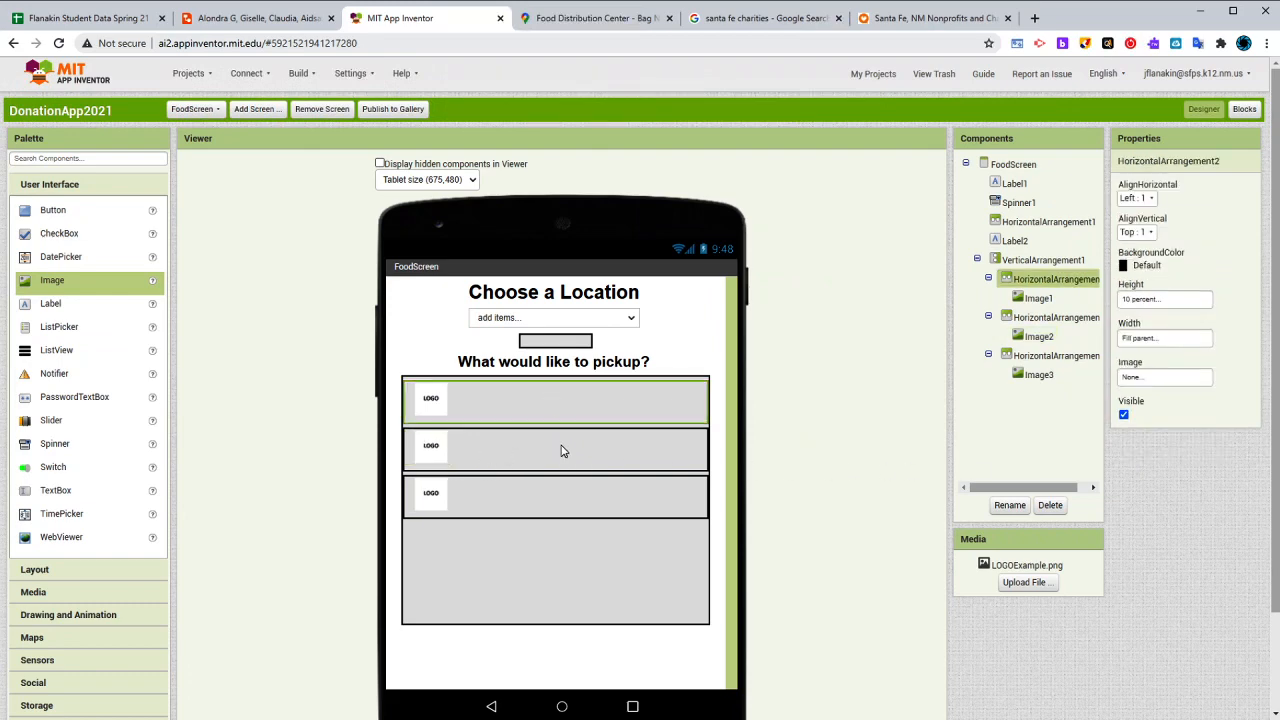
{"action": "left_click", "coordinate": [562, 449]}
{"action": "left_click", "coordinate": [595, 384]}
{"action": "left_click", "coordinate": [603, 400]}
{"action": "left_click", "coordinate": [609, 443]}
{"action": "left_click", "coordinate": [611, 418]}
{"action": "left_click", "coordinate": [1140, 232]}
{"action": "left_click", "coordinate": [1141, 266]}
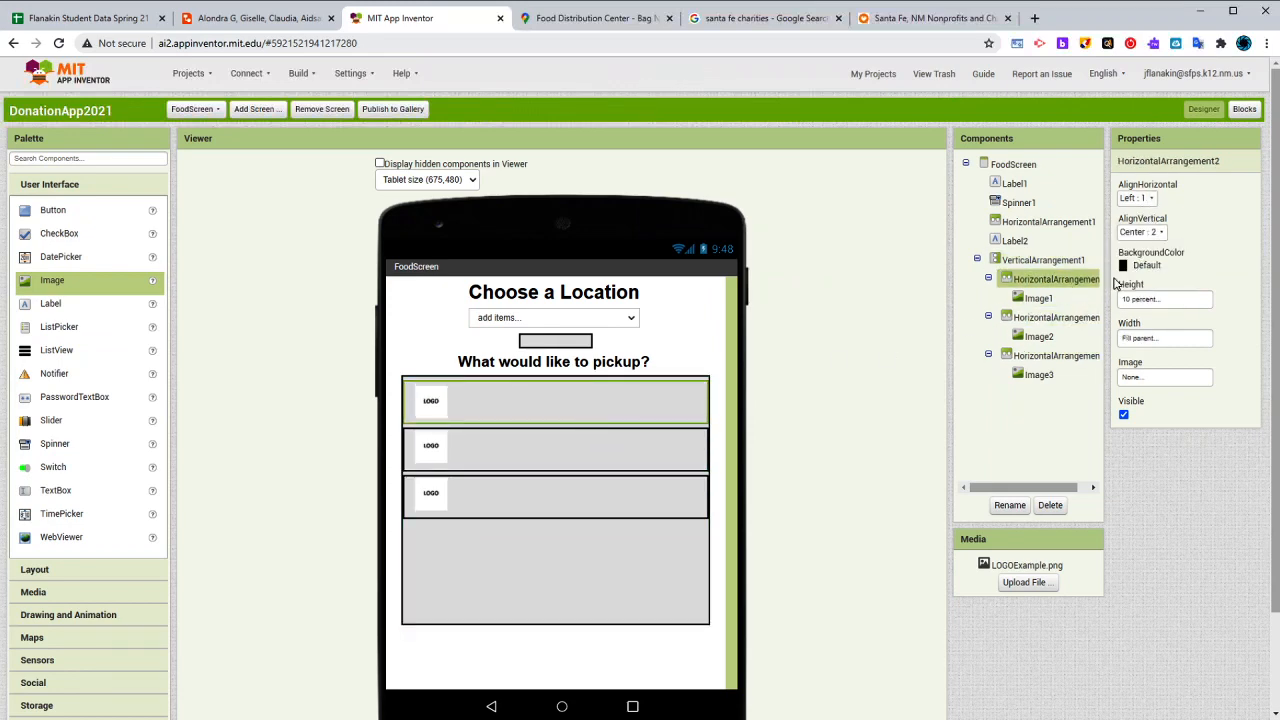
- Set the vertical alignment of the second and third rows' HorizontalArrangements to Center
{"action": "left_click", "coordinate": [575, 455]}
{"action": "left_click", "coordinate": [1140, 232]}
{"action": "left_click", "coordinate": [1145, 274]}
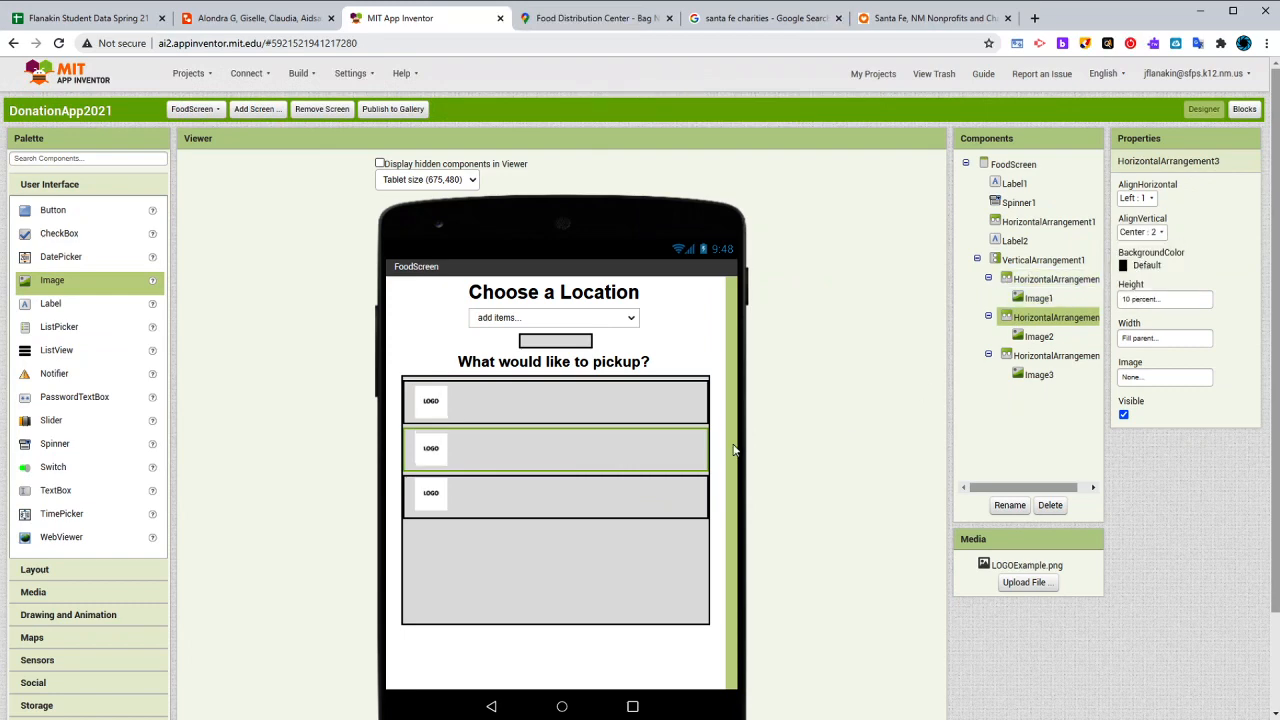
{"action": "left_click", "coordinate": [665, 497]}
{"action": "left_click", "coordinate": [1140, 232]}
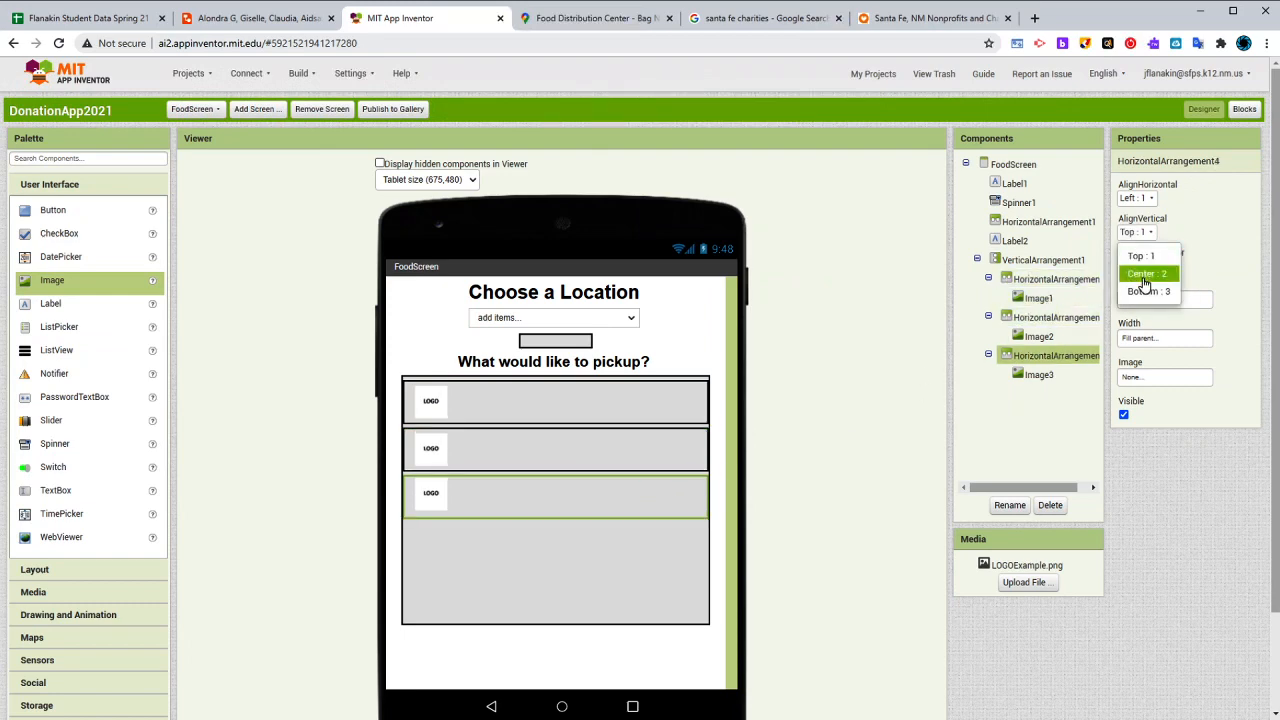
{"action": "left_click", "coordinate": [1145, 271]}
- Add a Label beside the image in each of the three rows
{"action": "left_click", "coordinate": [547, 411]}
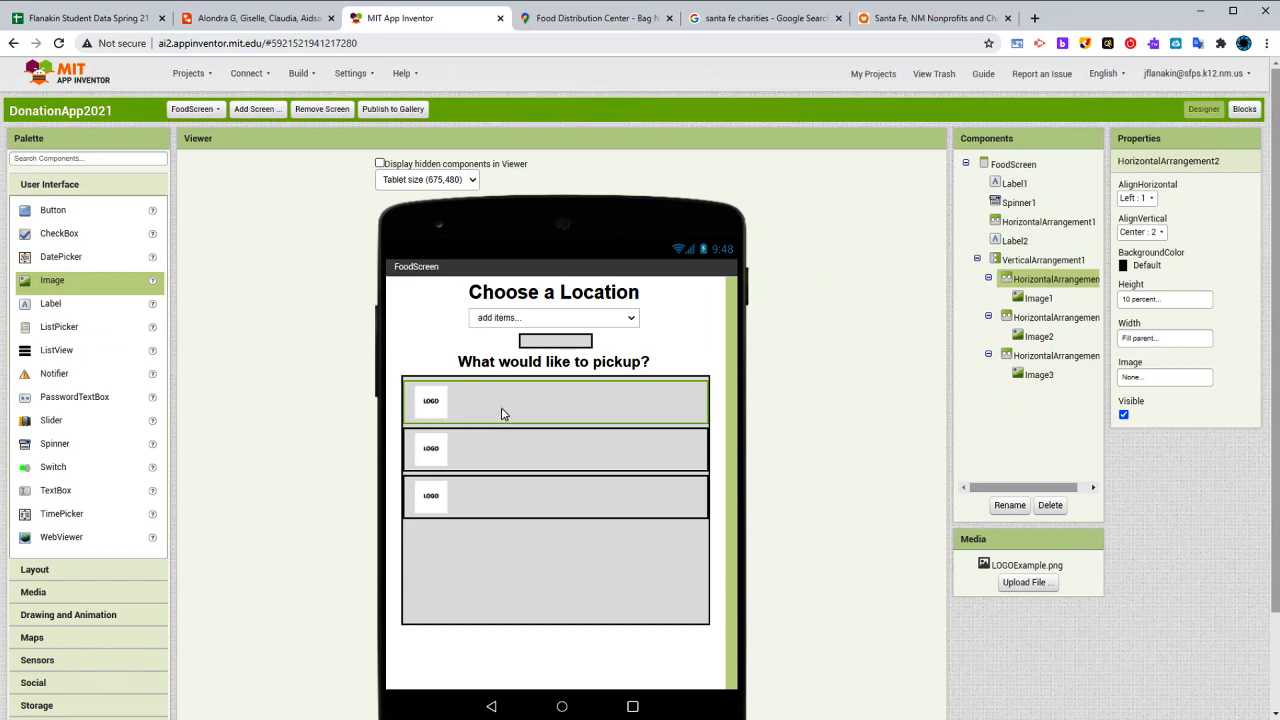
{"action": "left_click_drag", "start_coordinate": [55, 304], "coordinate": [535, 420]}
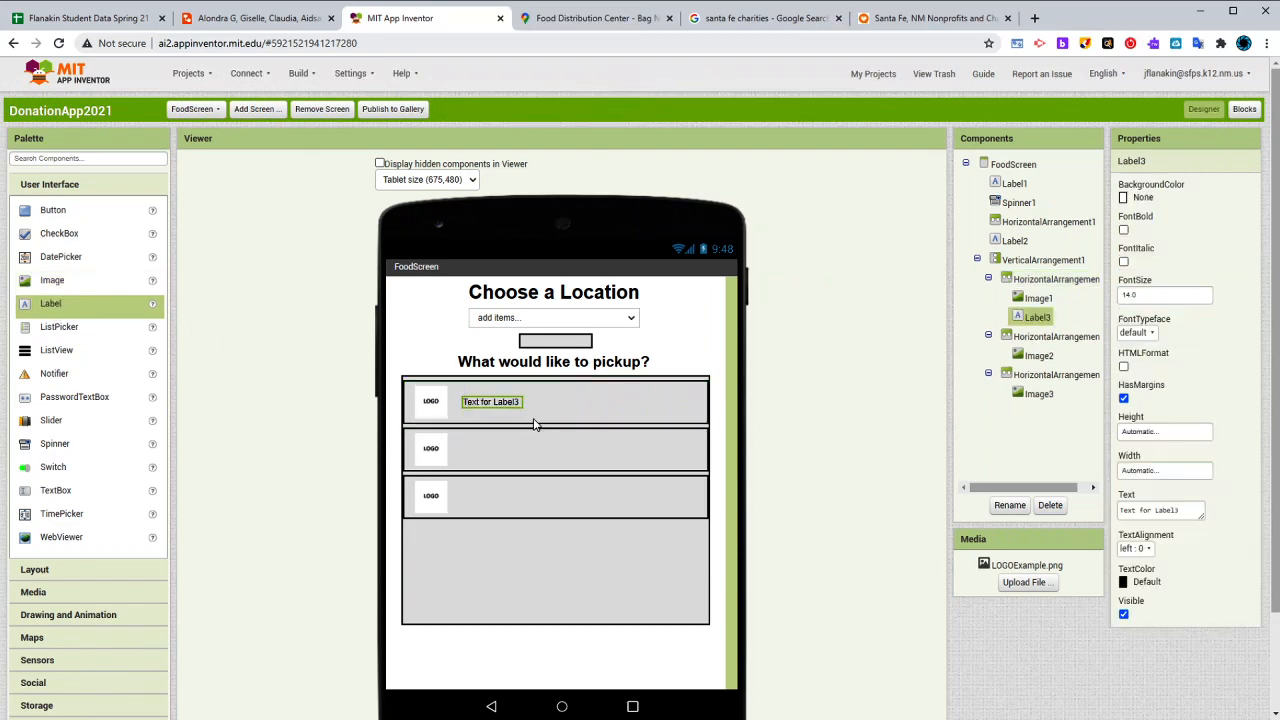
{"action": "left_click_drag", "start_coordinate": [60, 320], "coordinate": [540, 456]}
{"action": "left_click_drag", "start_coordinate": [105, 312], "coordinate": [530, 505]}
- Change the first row's label text to Bread and make it bold with font size 20
{"action": "left_click", "coordinate": [507, 401]}
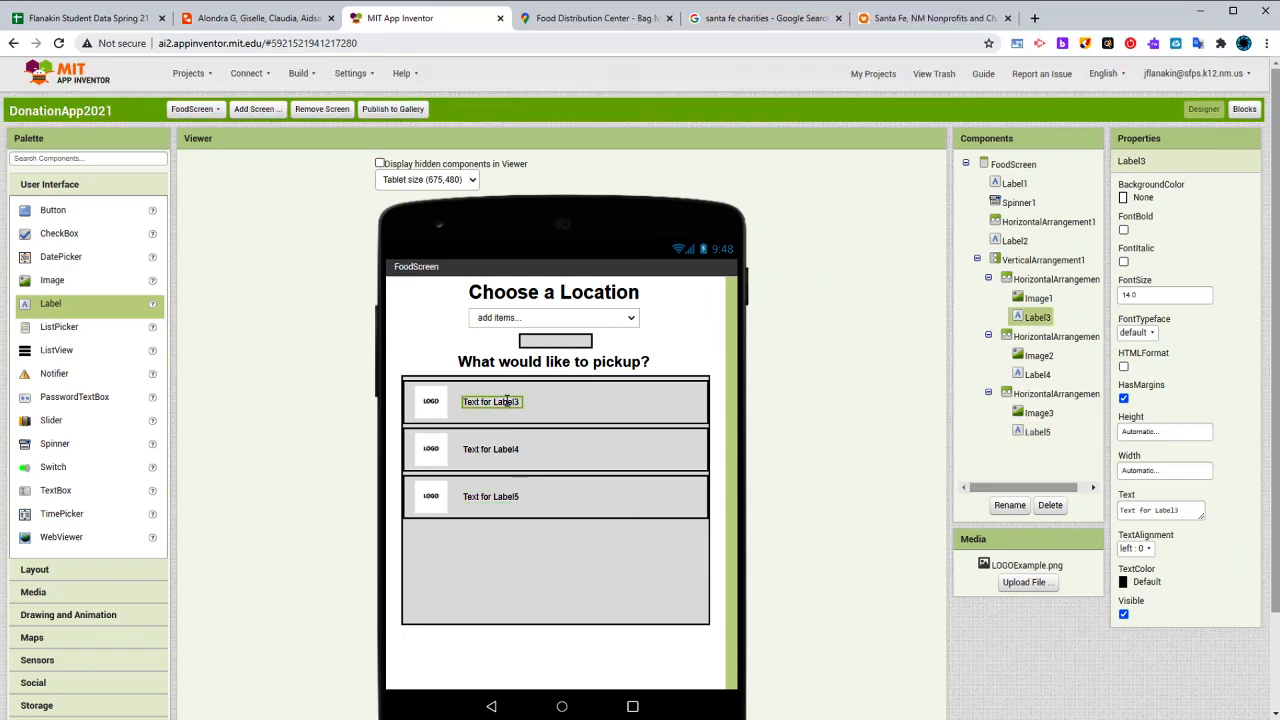
{"action": "left_click", "coordinate": [1176, 512]}
{"action": "type", "text": "Bread"}
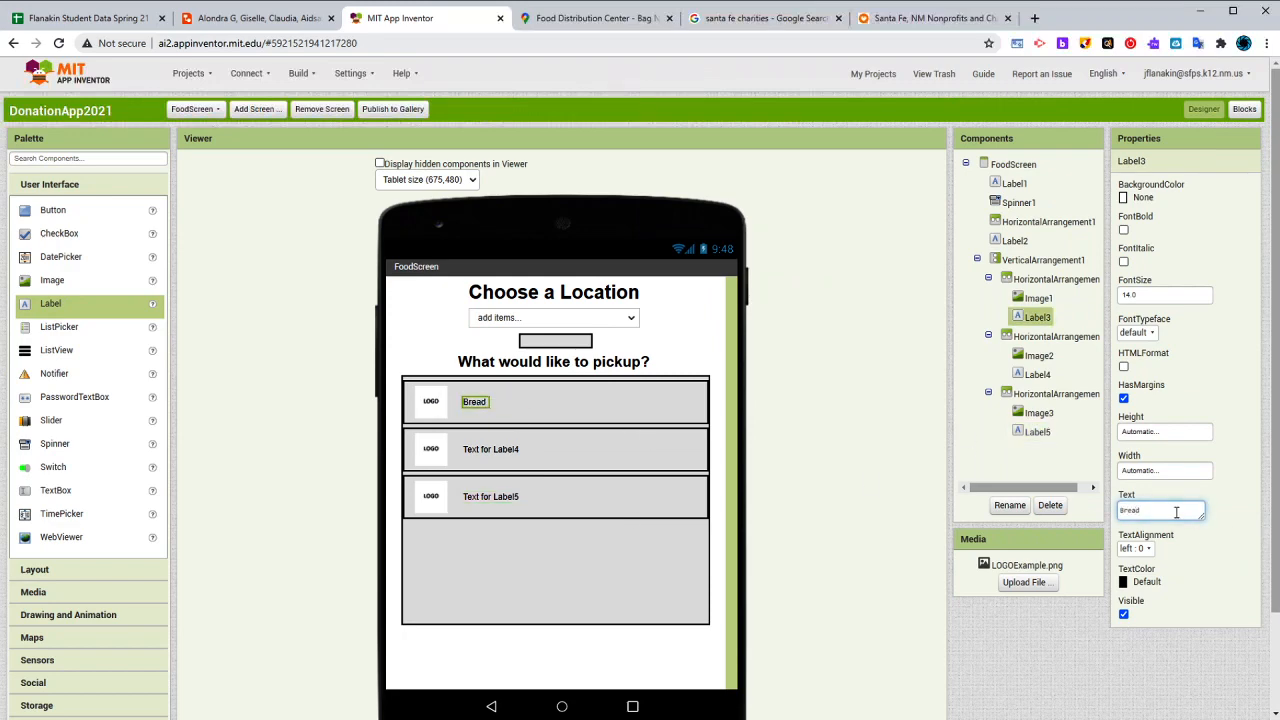
{"action": "key", "text": "Return"}
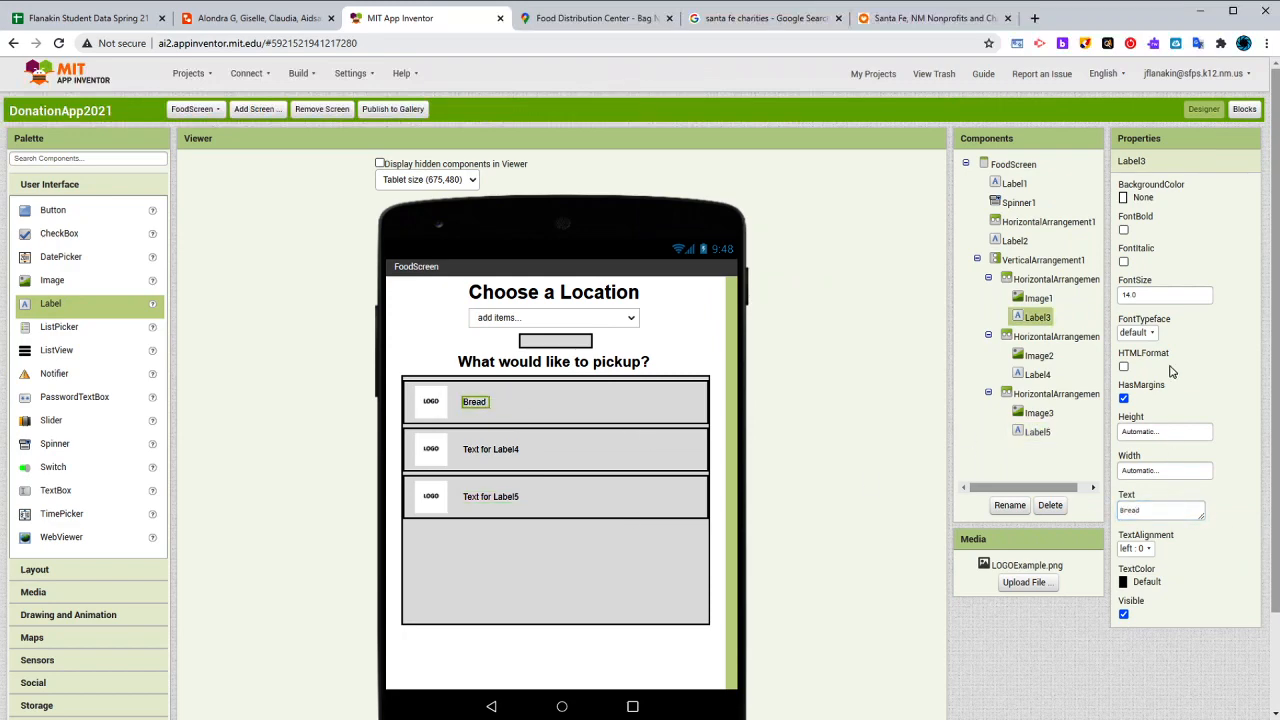
{"action": "left_click", "coordinate": [1124, 230]}
{"action": "double_click", "coordinate": [1183, 292]}
{"action": "type", "text": "20"}
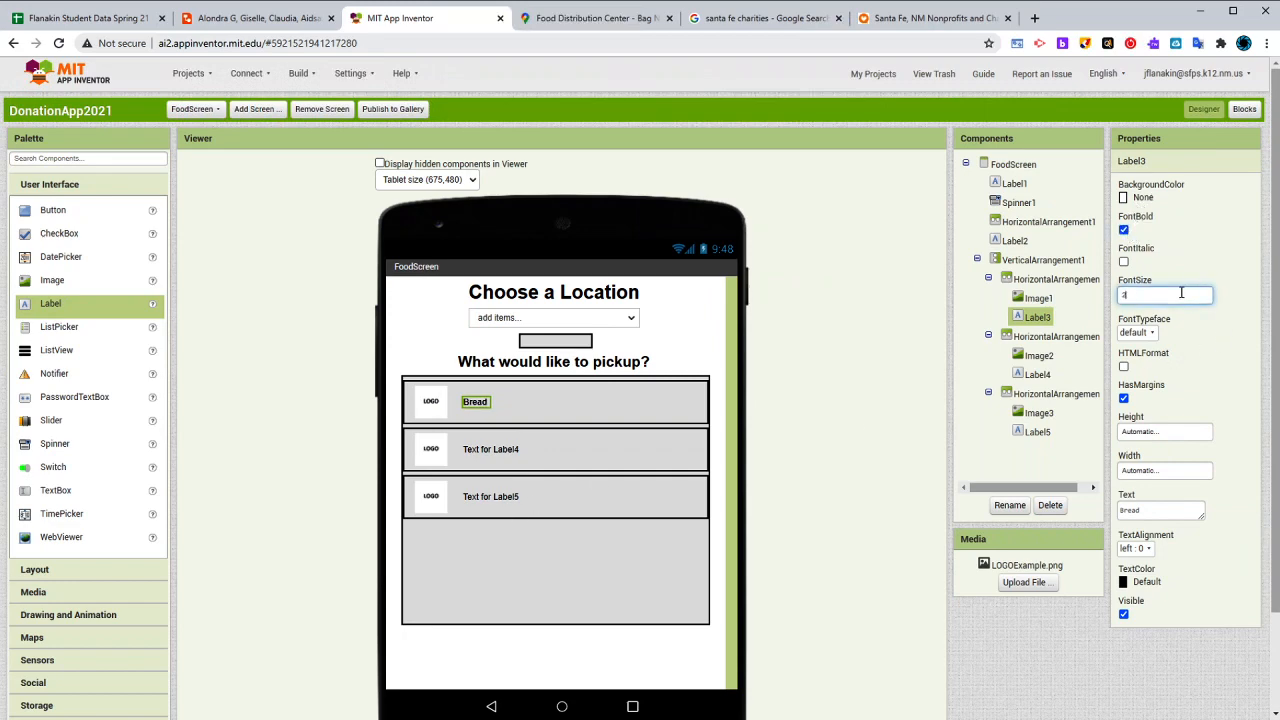
{"action": "key", "text": "Return"}
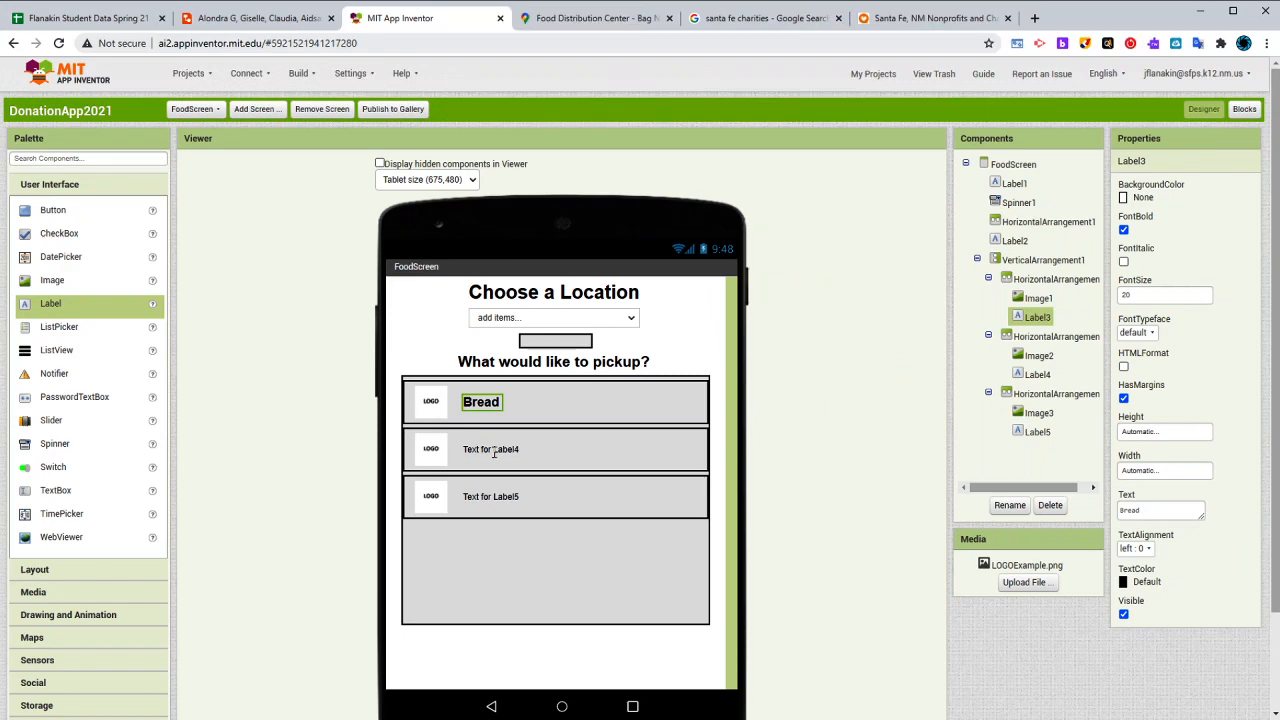
- Make the second row's label bold with font size 20 and change its text to Eggs
{"action": "left_click", "coordinate": [493, 452]}
{"action": "double_click", "coordinate": [1140, 294]}
{"action": "type", "text": "20"}
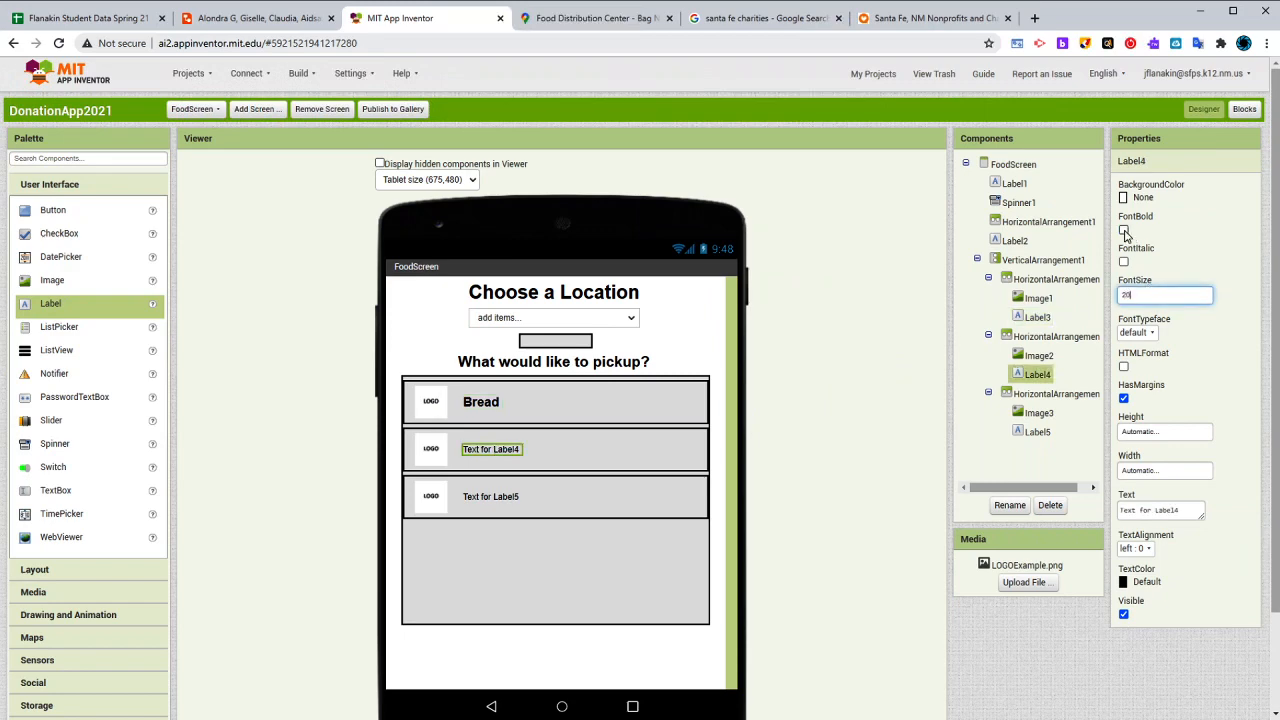
{"action": "left_click", "coordinate": [1124, 231]}
{"action": "triple_click", "coordinate": [1165, 515]}
{"action": "type", "text": "Eggs"}
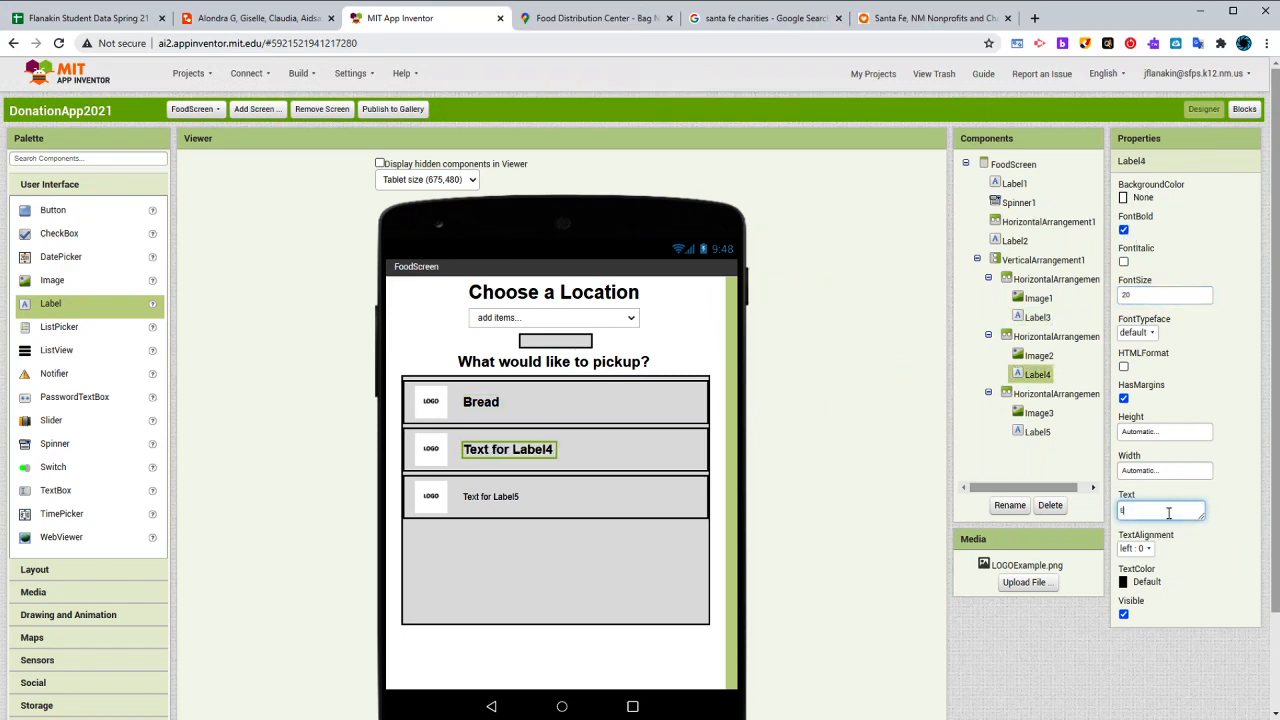
- Make the third row's label bold with font size 20 and change its text to Milk
{"action": "left_click", "coordinate": [495, 497]}
{"action": "left_click", "coordinate": [1124, 230]}
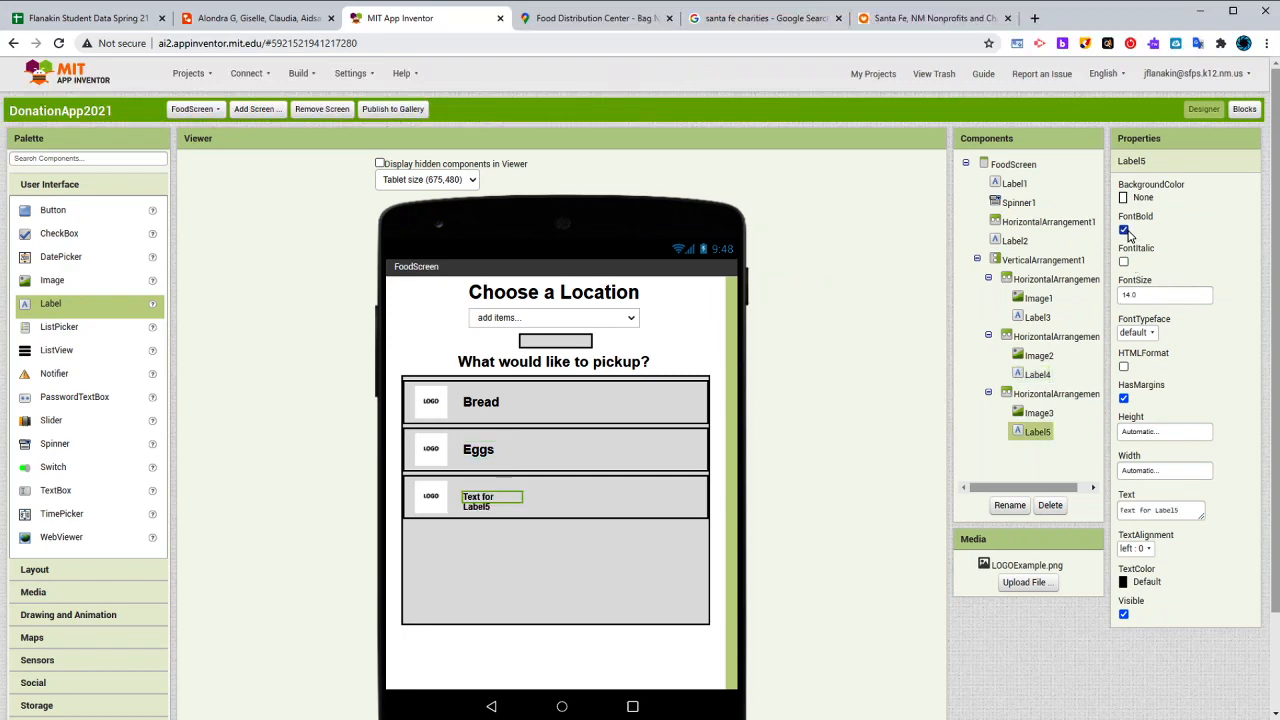
{"action": "left_click", "coordinate": [1166, 296]}
{"action": "type", "text": "20"}
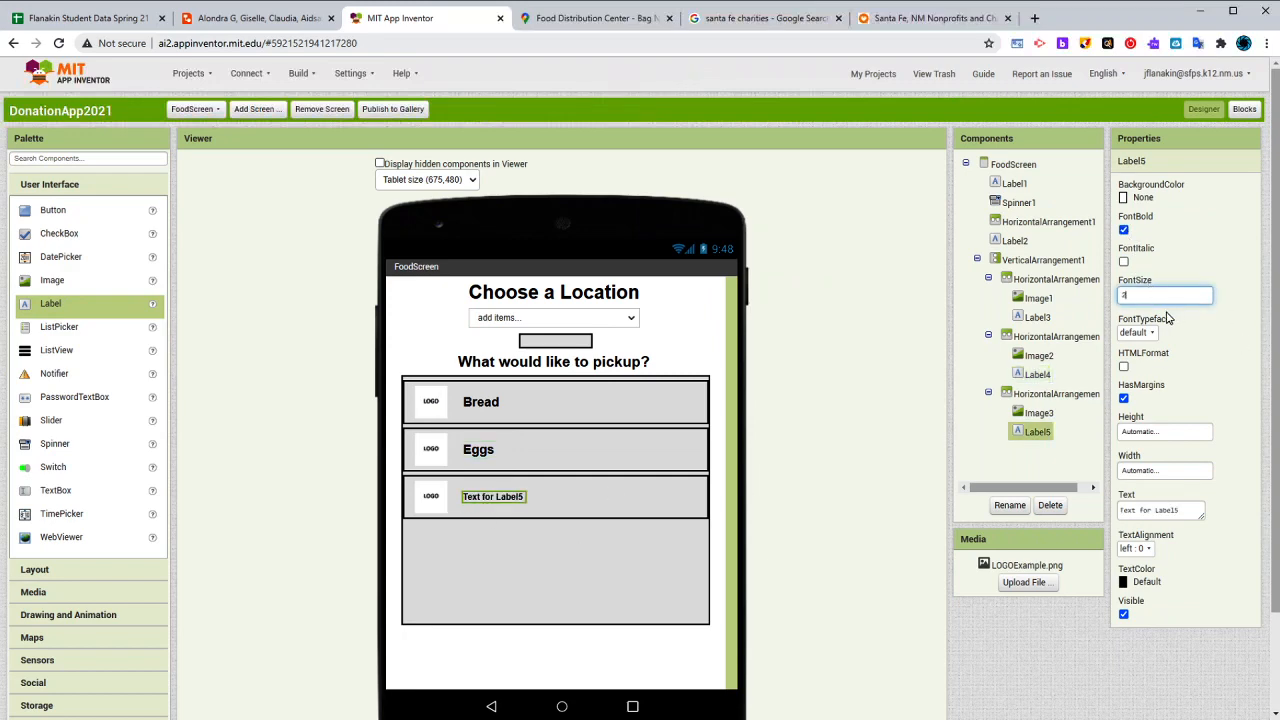
{"action": "key", "text": "Return"}
{"action": "left_click", "coordinate": [1152, 510]}
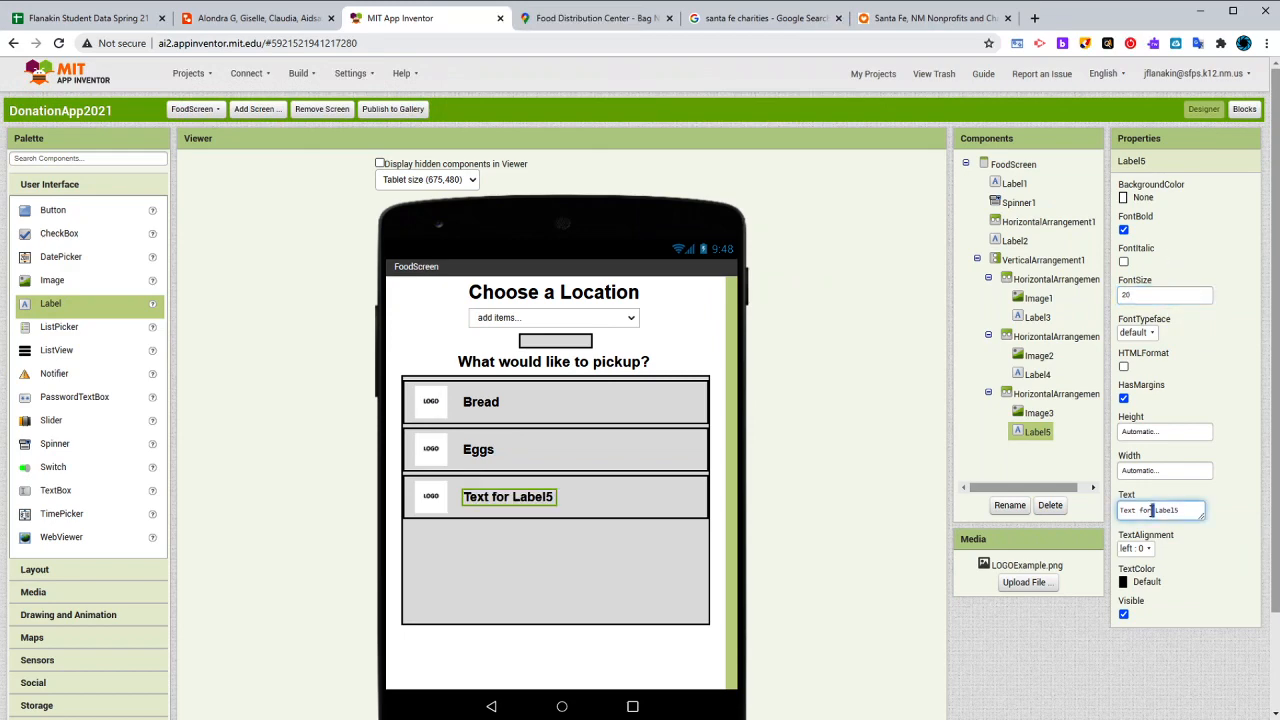
{"action": "key", "text": "ctrl+a"}
{"action": "type", "text": "H"}
{"action": "key", "text": "Return"}
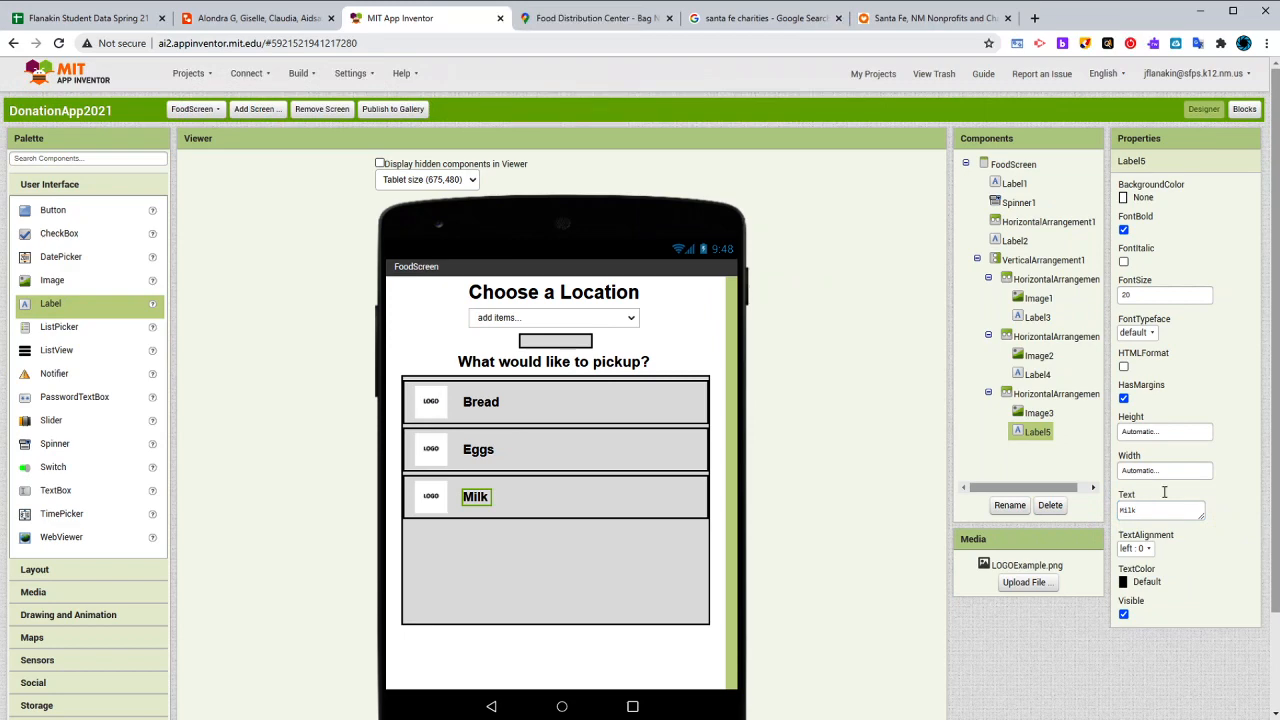
- Examine the properties of the images and labels in the Bread, Eggs and Milk rows and of the Bread row's arrangement
{"action": "left_click", "coordinate": [428, 497]}
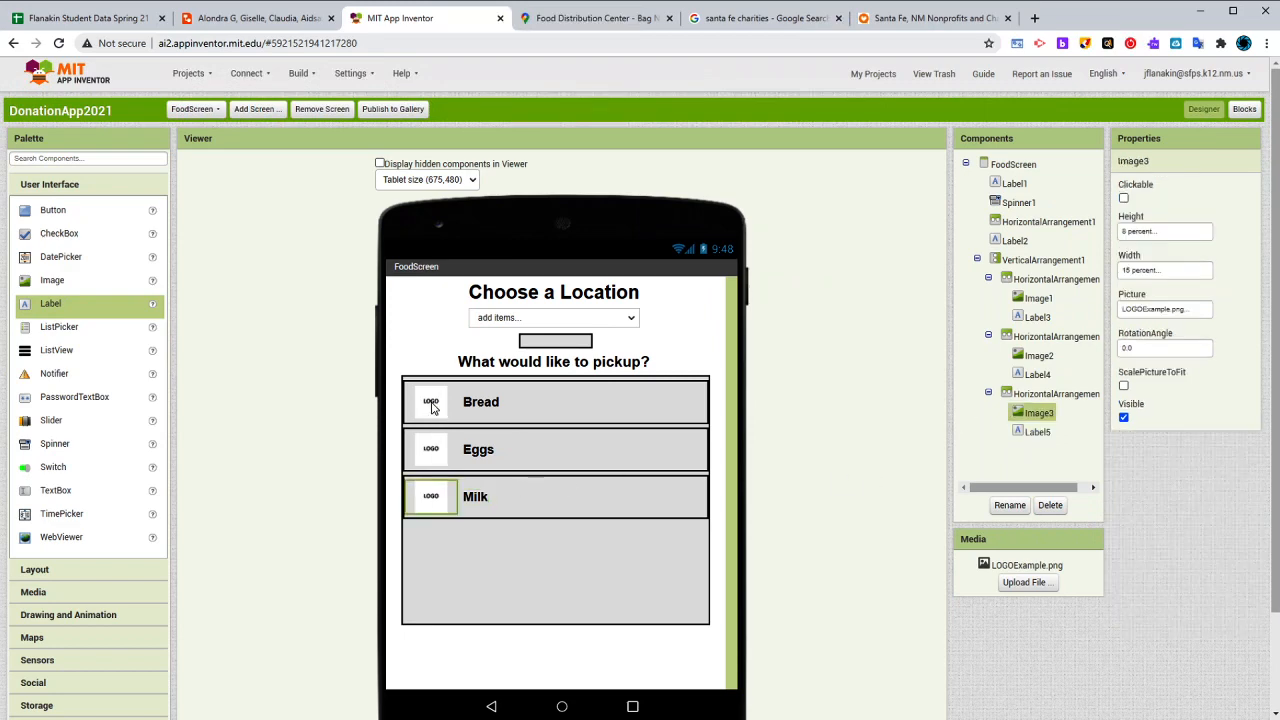
{"action": "left_click", "coordinate": [432, 405]}
{"action": "left_click", "coordinate": [431, 457]}
{"action": "left_click", "coordinate": [431, 497]}
{"action": "left_click", "coordinate": [544, 414]}
{"action": "left_click", "coordinate": [480, 450]}
{"action": "left_click", "coordinate": [478, 496]}
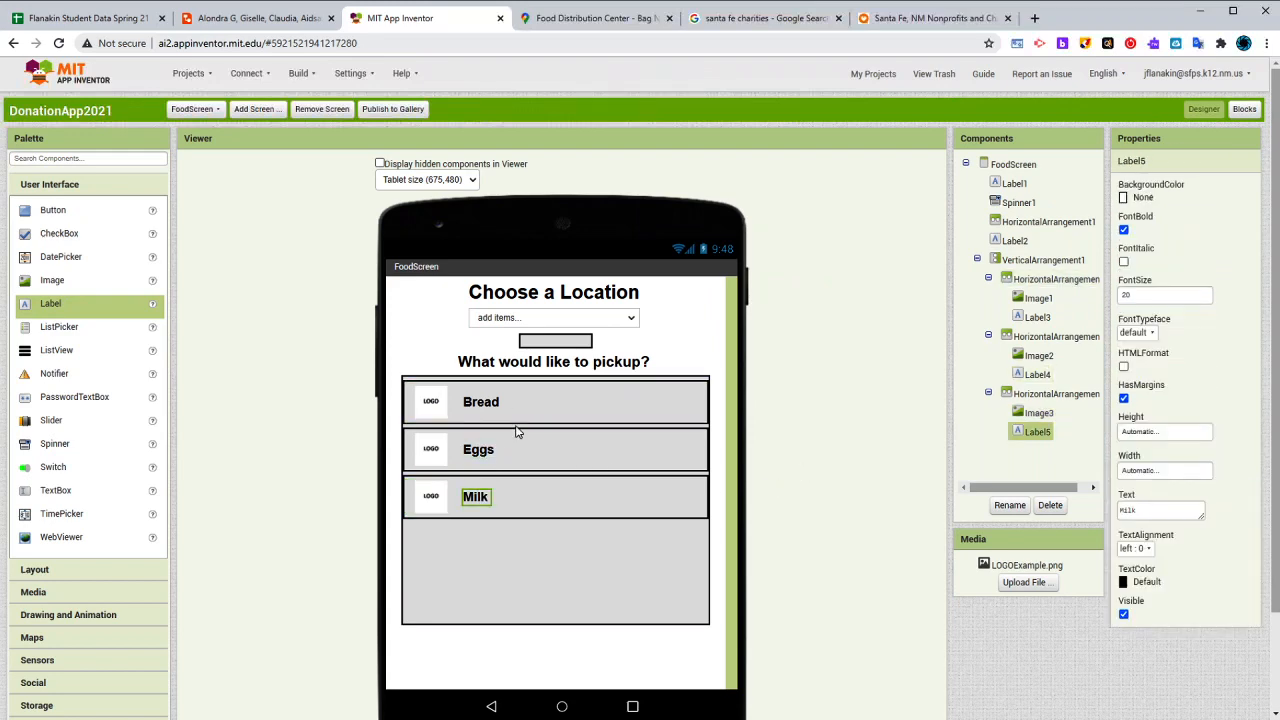
{"action": "left_click", "coordinate": [533, 412]}
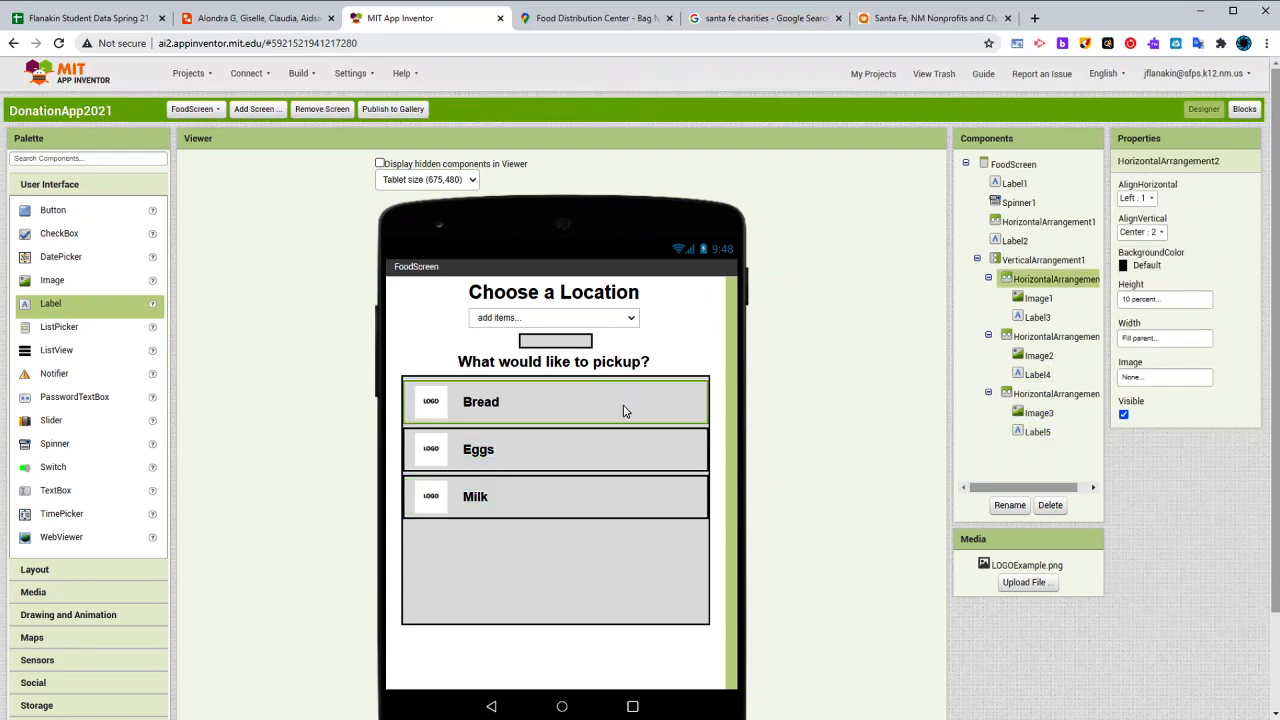
{"action": "left_click", "coordinate": [437, 414]}
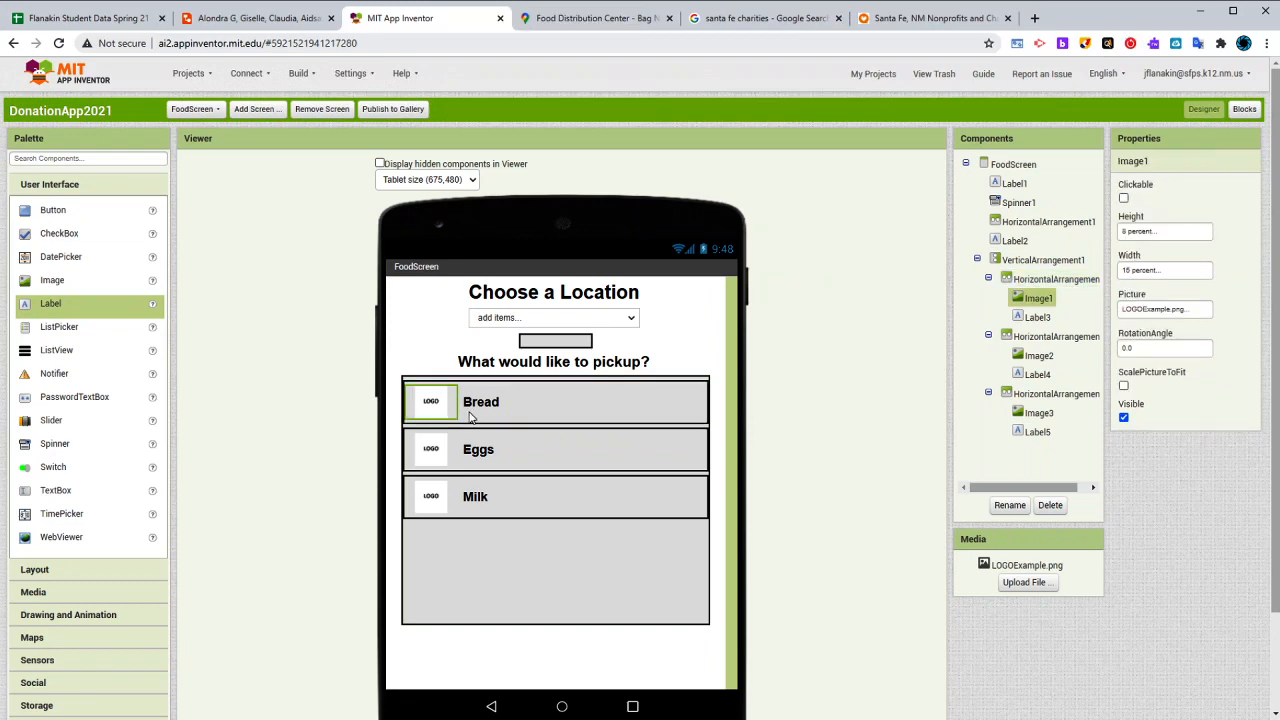
{"action": "left_click", "coordinate": [478, 418]}
{"action": "left_click", "coordinate": [488, 406]}
{"action": "left_click", "coordinate": [449, 412]}
{"action": "left_click", "coordinate": [466, 410]}
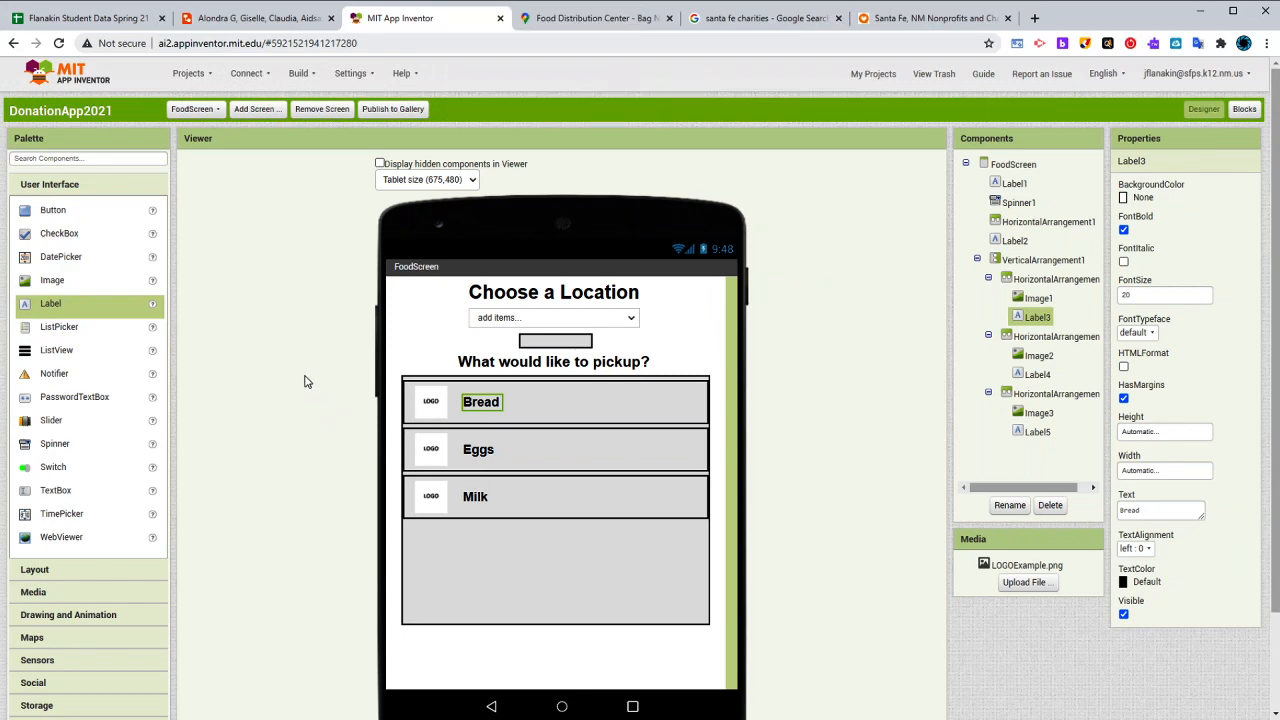
{"action": "left_click_drag", "start_coordinate": [65, 237], "coordinate": [528, 404]}
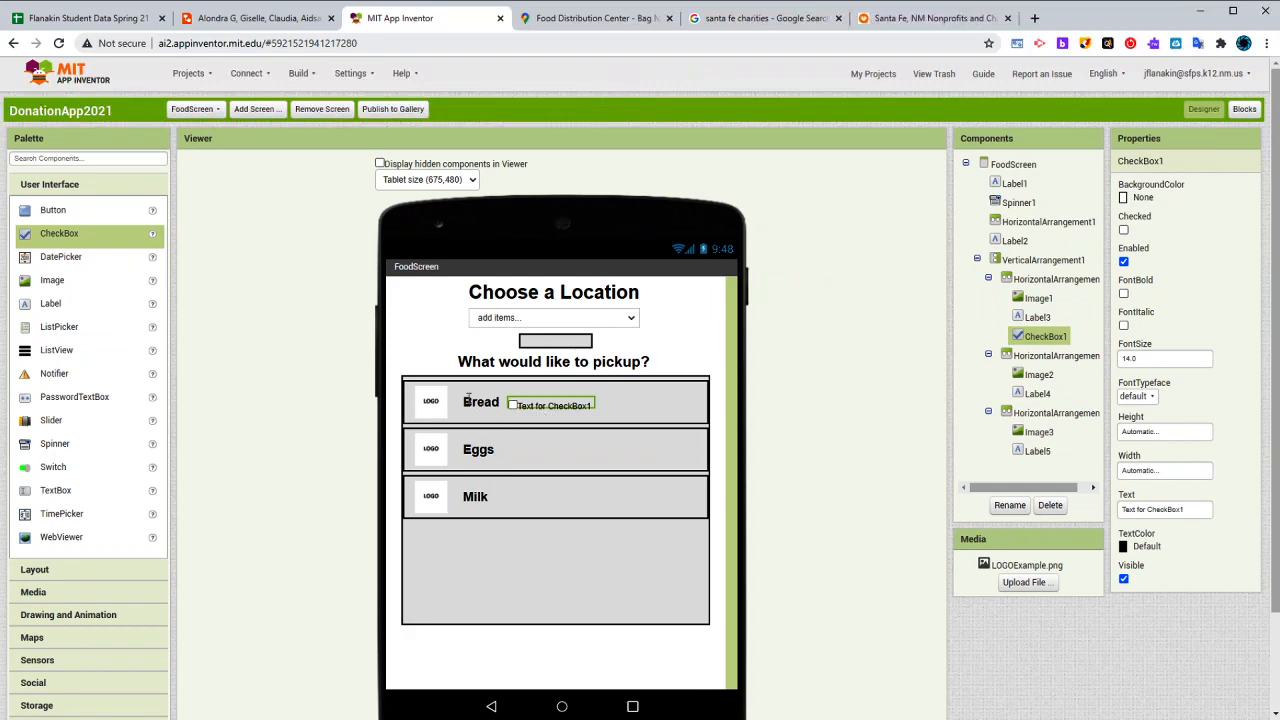
{"action": "left_click_drag", "start_coordinate": [530, 408], "coordinate": [590, 412]}
{"action": "left_click", "coordinate": [1048, 506]}
{"action": "left_click", "coordinate": [668, 416]}
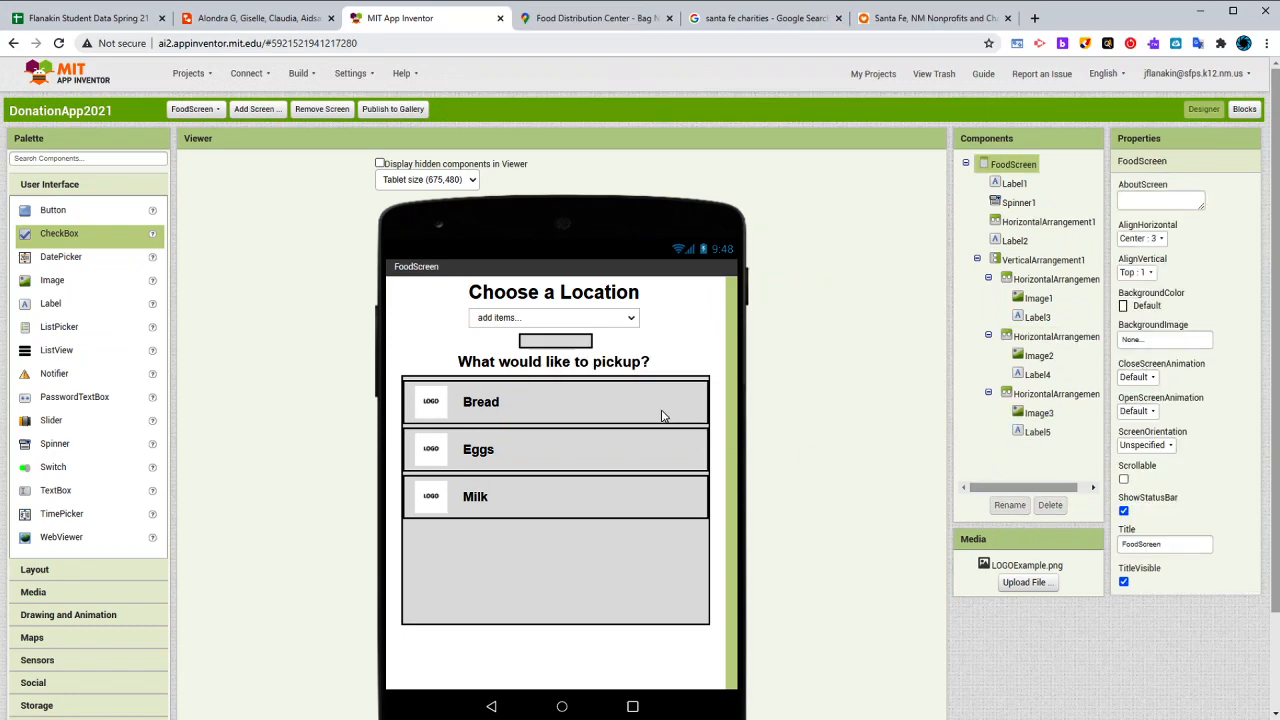
- Add a HorizontalArrangement beside the Bread label with 10 percent height, Fill parent width and Right horizontal alignment
{"action": "left_click", "coordinate": [58, 569]}
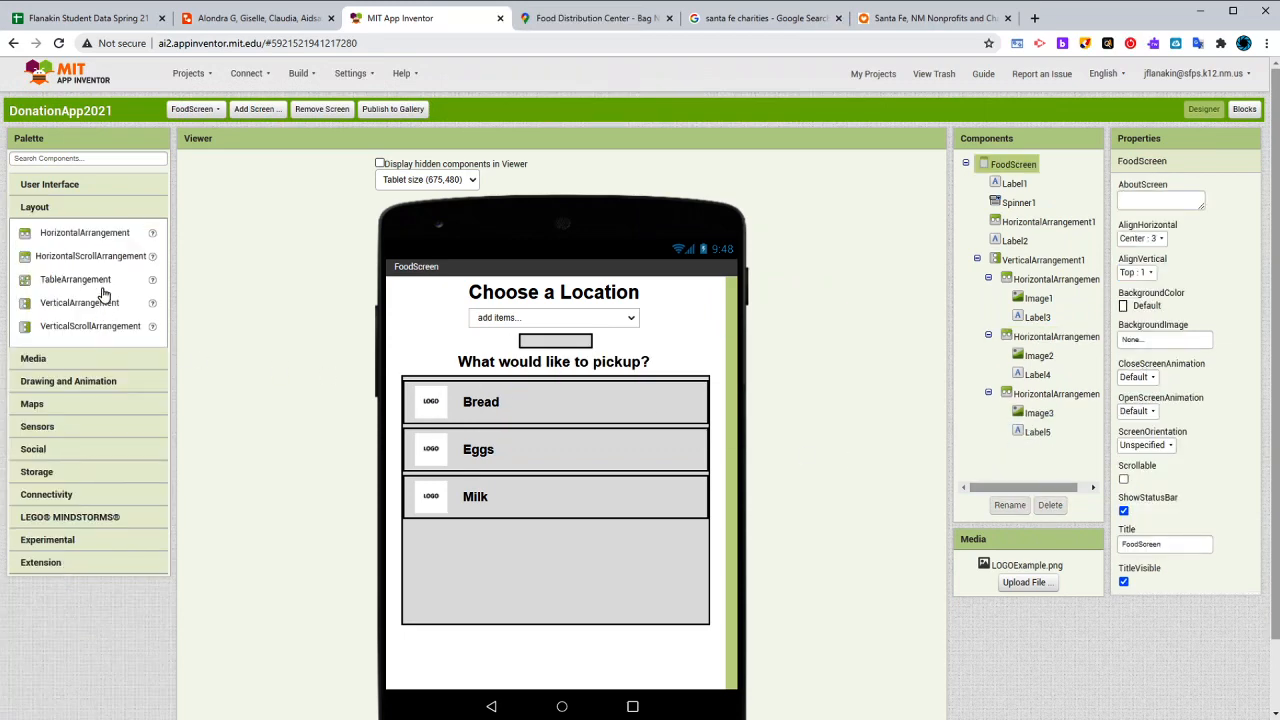
{"action": "left_click_drag", "start_coordinate": [94, 242], "coordinate": [646, 413]}
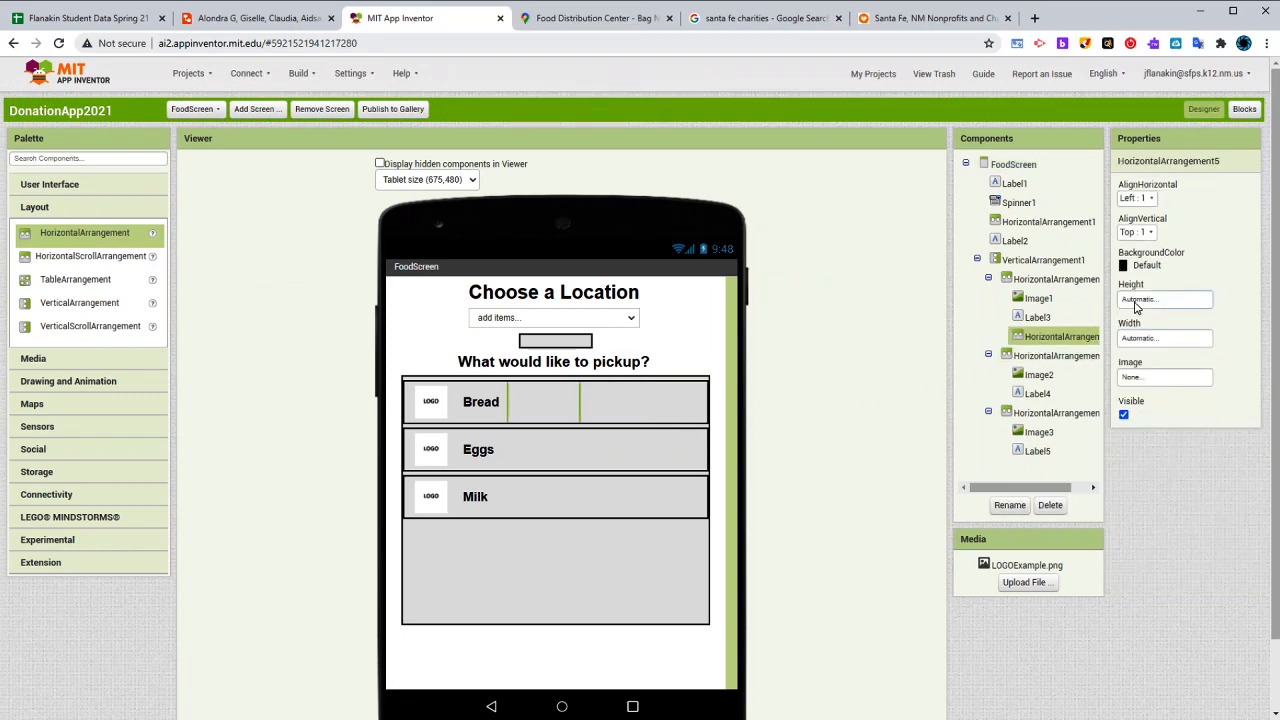
{"action": "left_click", "coordinate": [1136, 301]}
{"action": "left_click", "coordinate": [1158, 343]}
{"action": "type", "text": "10"}
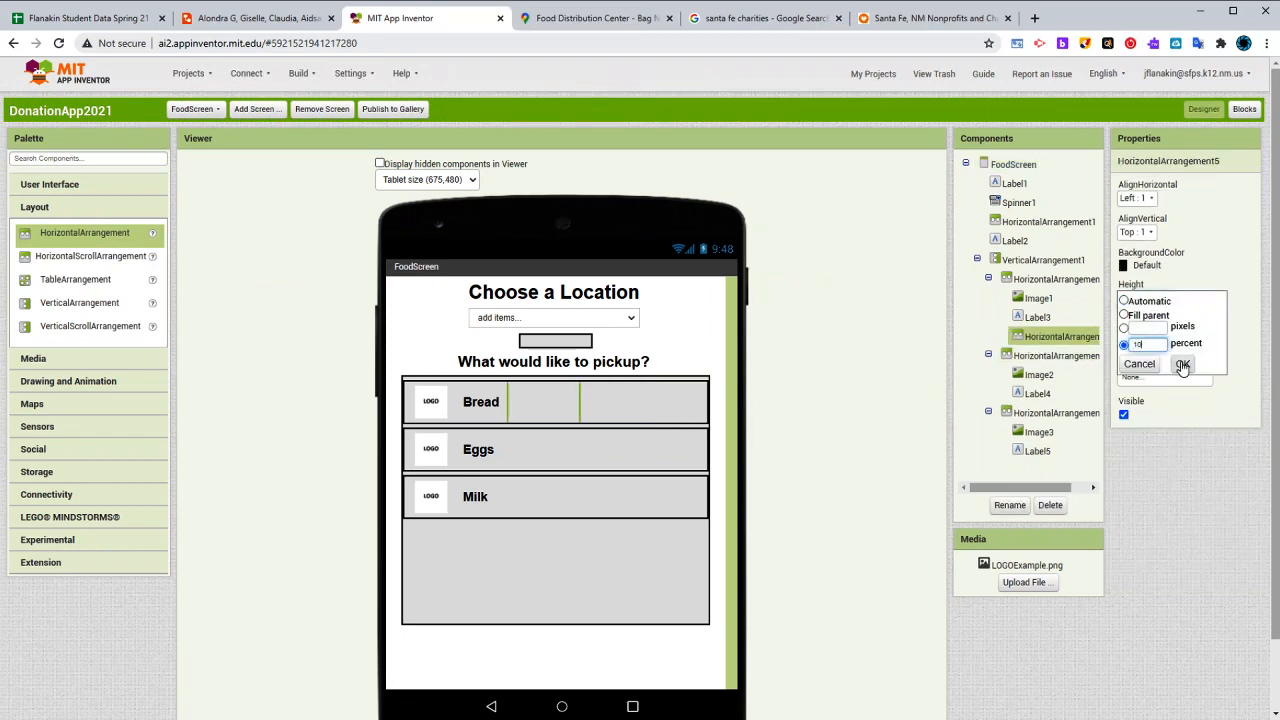
{"action": "left_click", "coordinate": [1183, 364]}
{"action": "left_click", "coordinate": [1162, 338]}
{"action": "left_click", "coordinate": [1136, 355]}
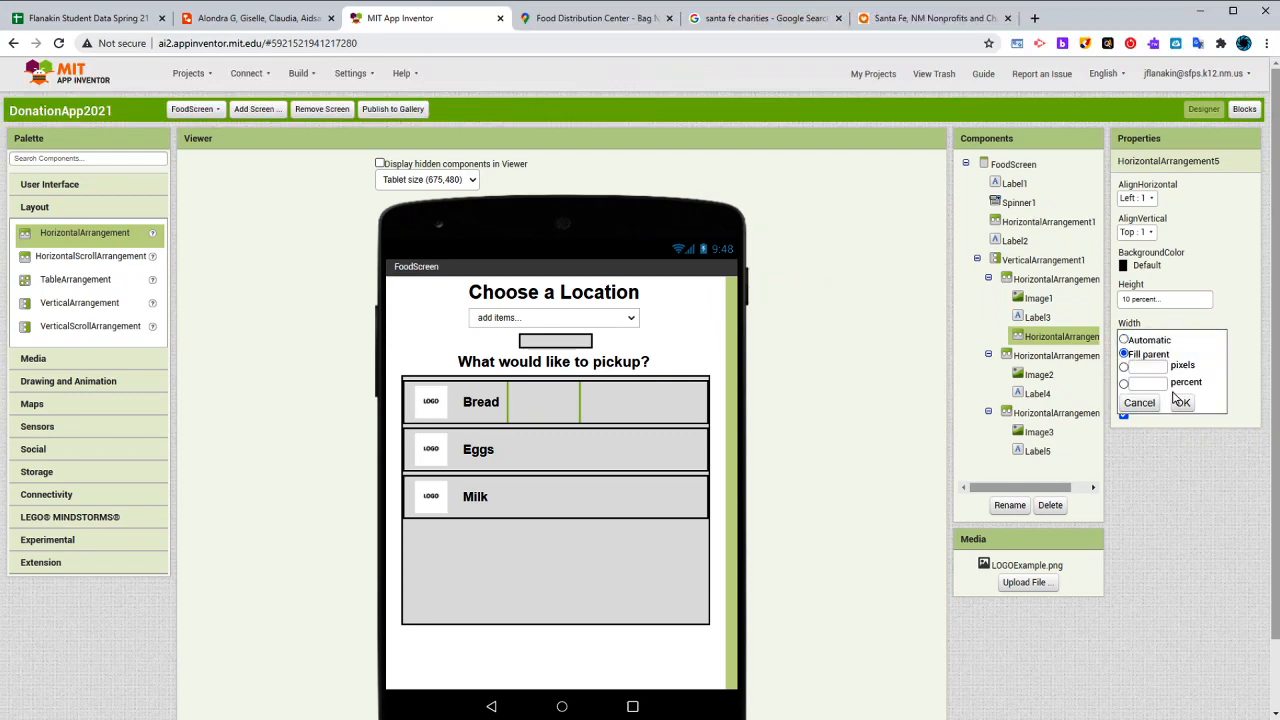
{"action": "left_click", "coordinate": [1182, 402]}
{"action": "left_click", "coordinate": [1145, 199]}
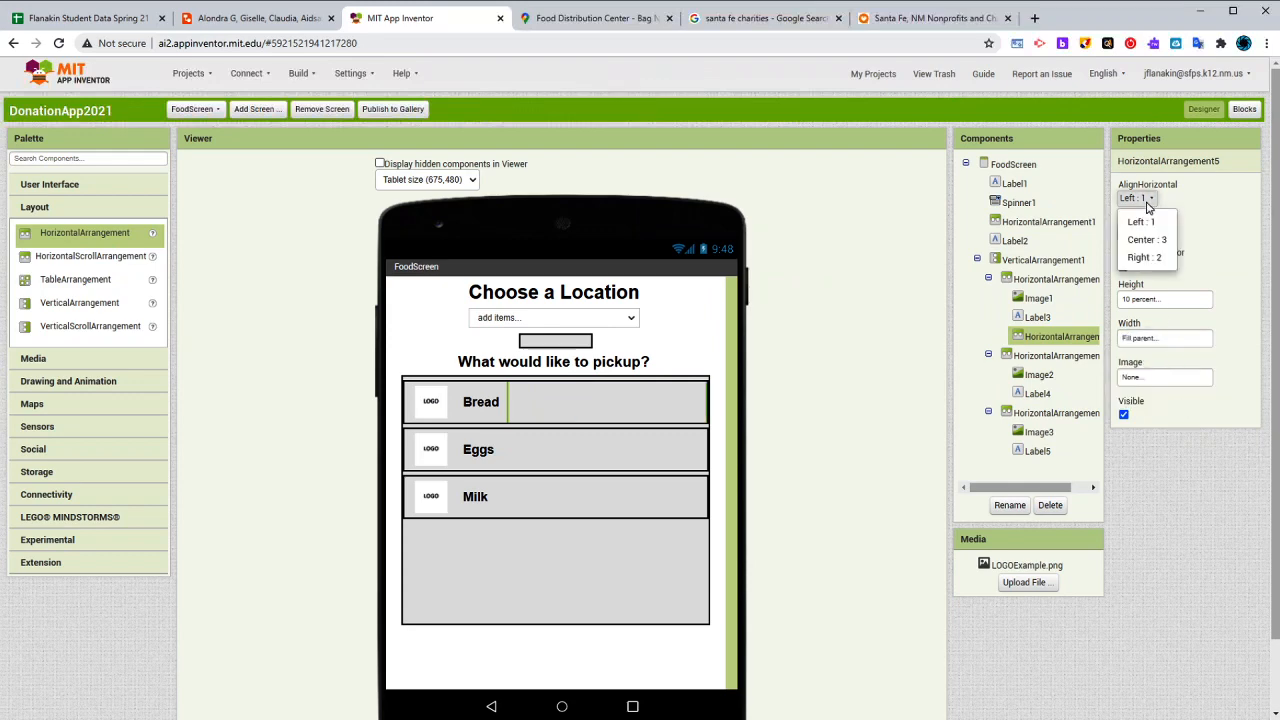
{"action": "left_click", "coordinate": [1148, 253]}
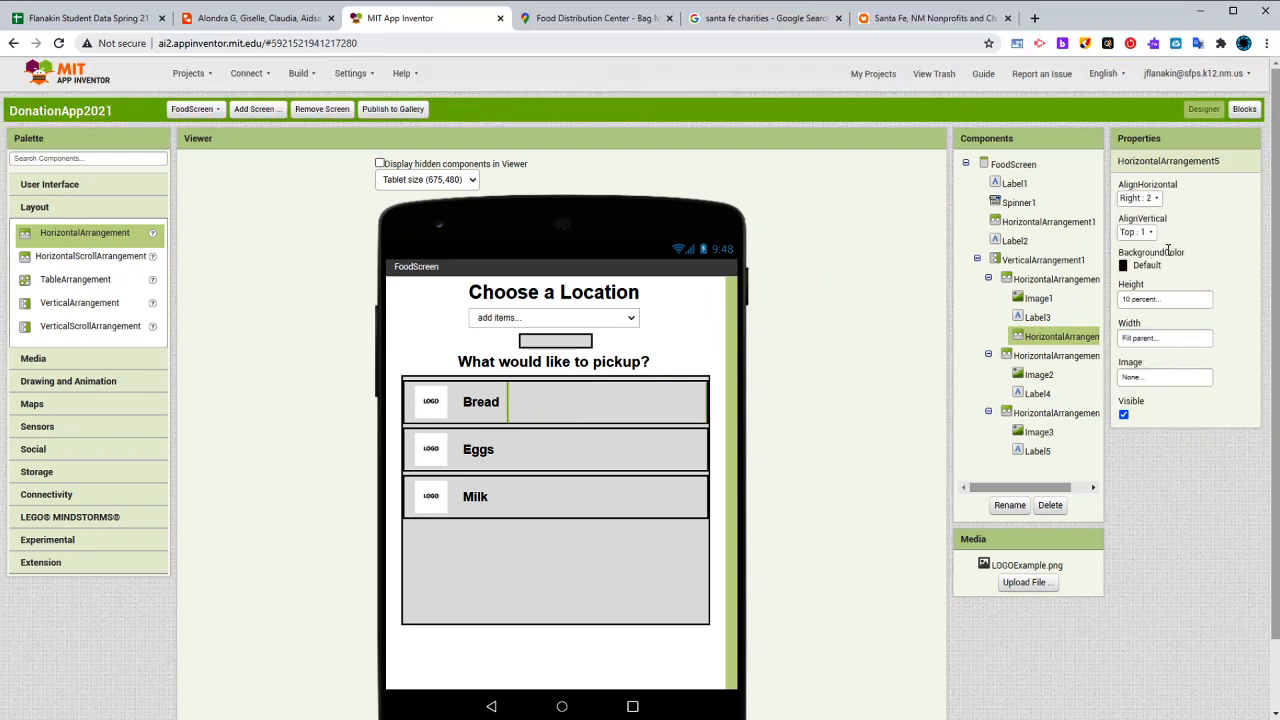
- Add a CheckBox inside the Bread row's inner arrangement and set that arrangement's vertical alignment to Center
{"action": "left_click", "coordinate": [88, 186]}
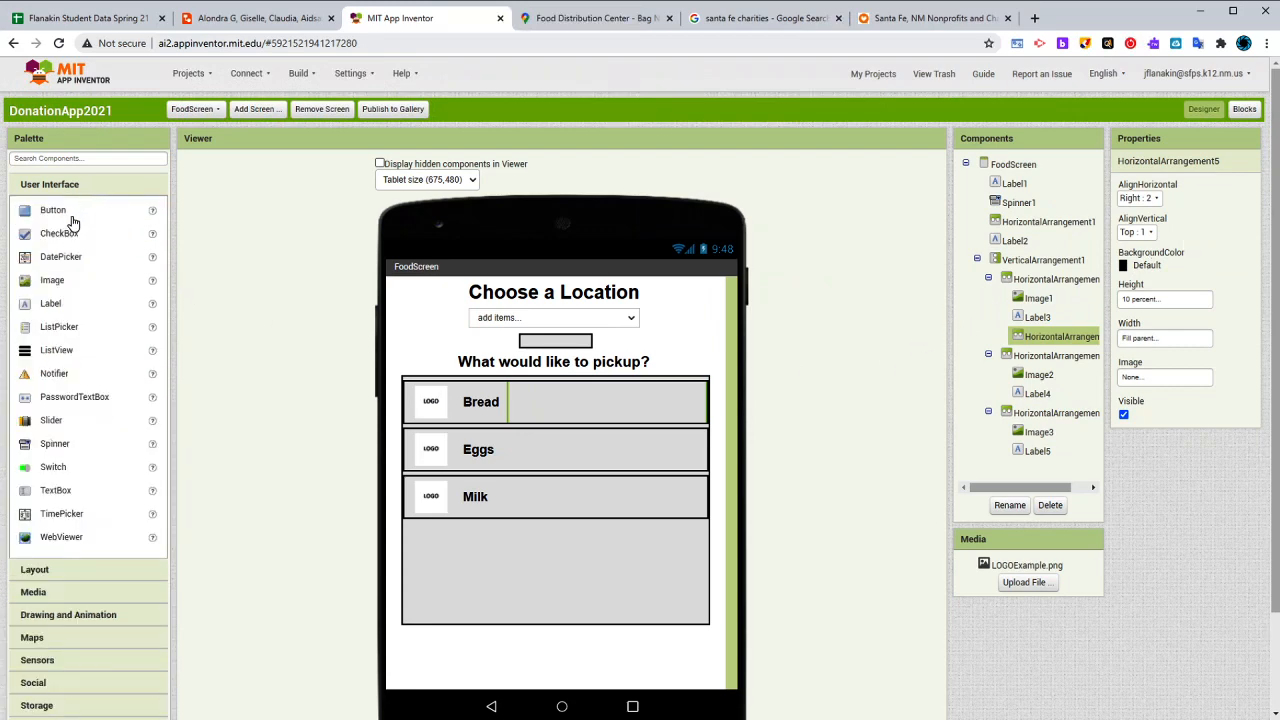
{"action": "left_click_drag", "start_coordinate": [62, 234], "coordinate": [636, 410]}
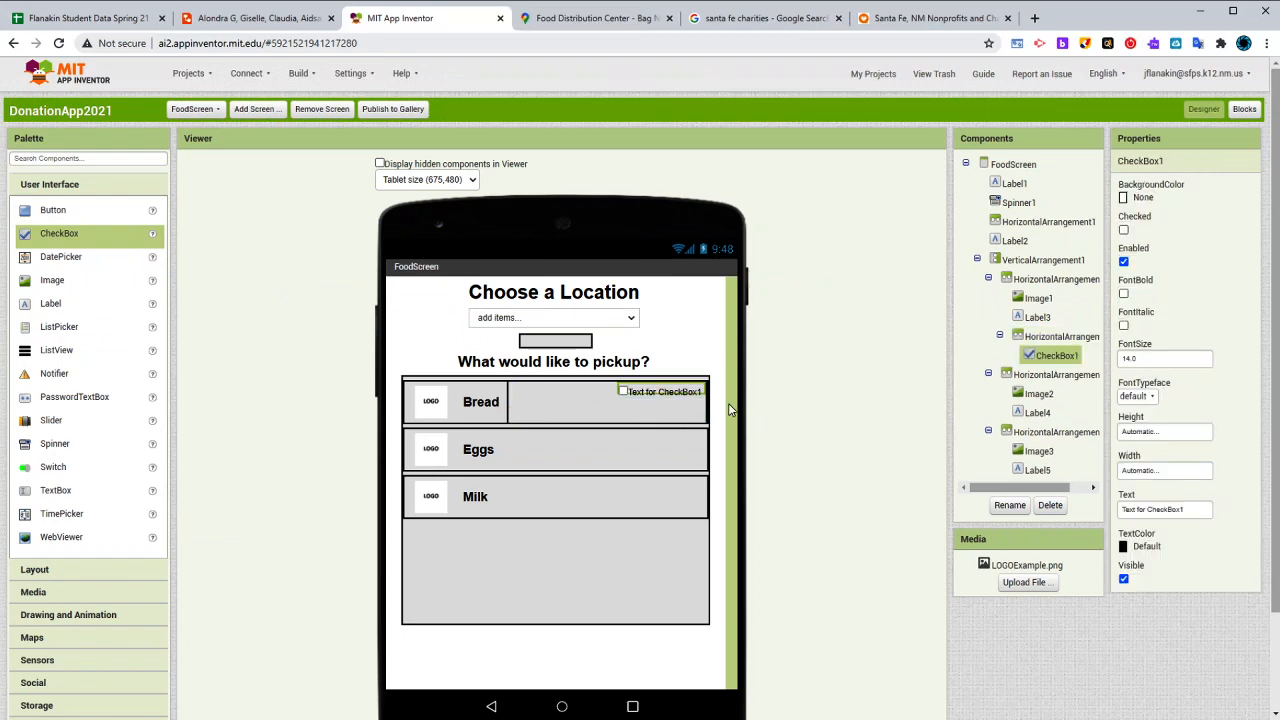
{"action": "left_click", "coordinate": [643, 408]}
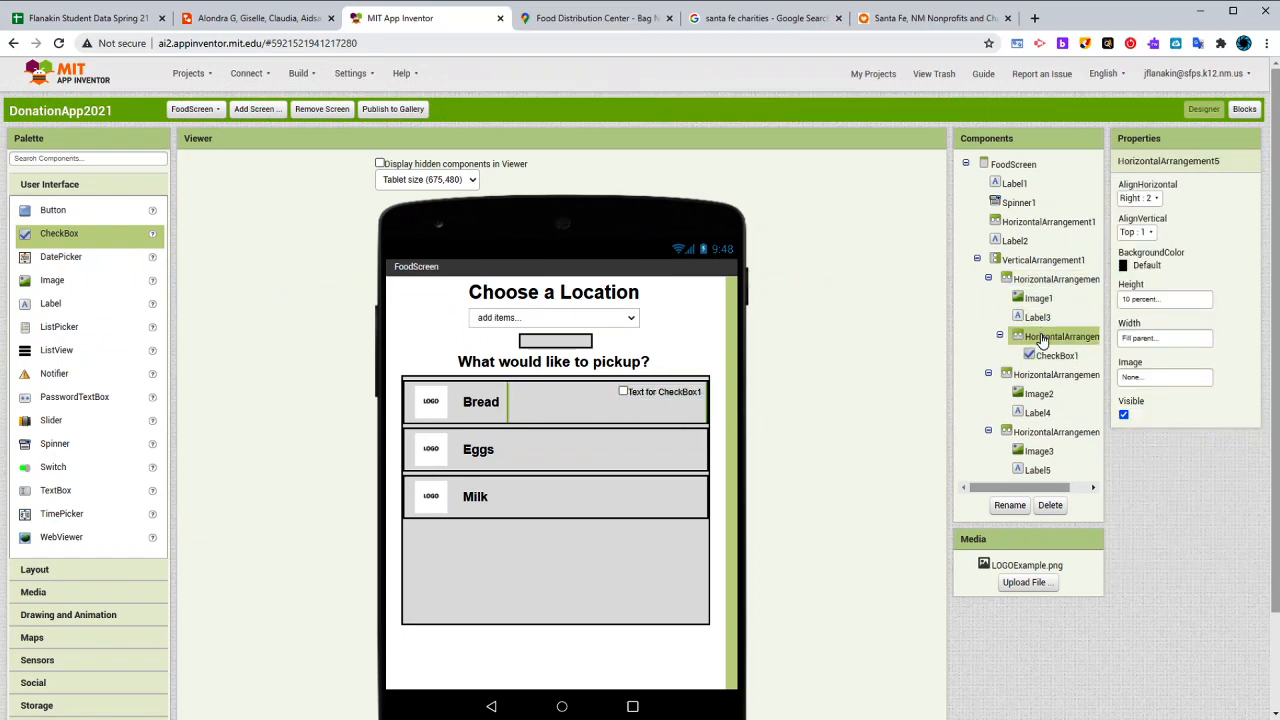
{"action": "left_click", "coordinate": [1140, 231]}
{"action": "left_click", "coordinate": [1140, 270]}
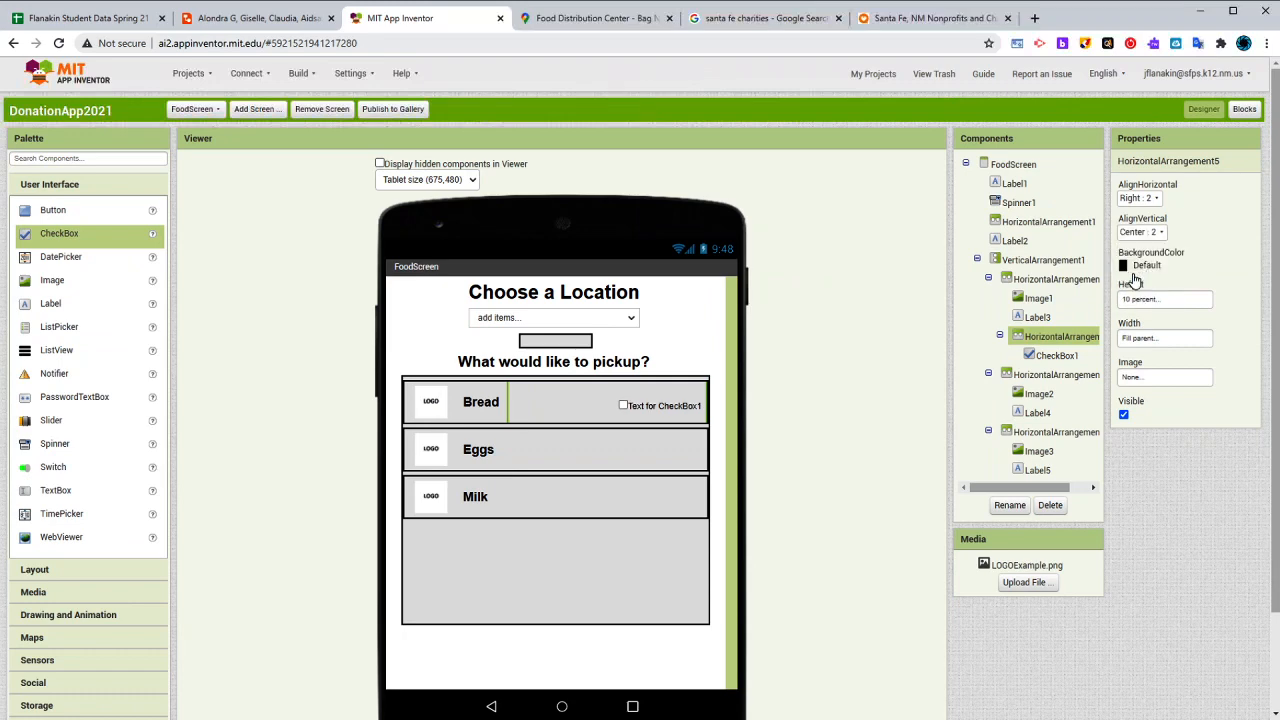
- Remove the text of the Bread row's checkbox
{"action": "left_click", "coordinate": [650, 407]}
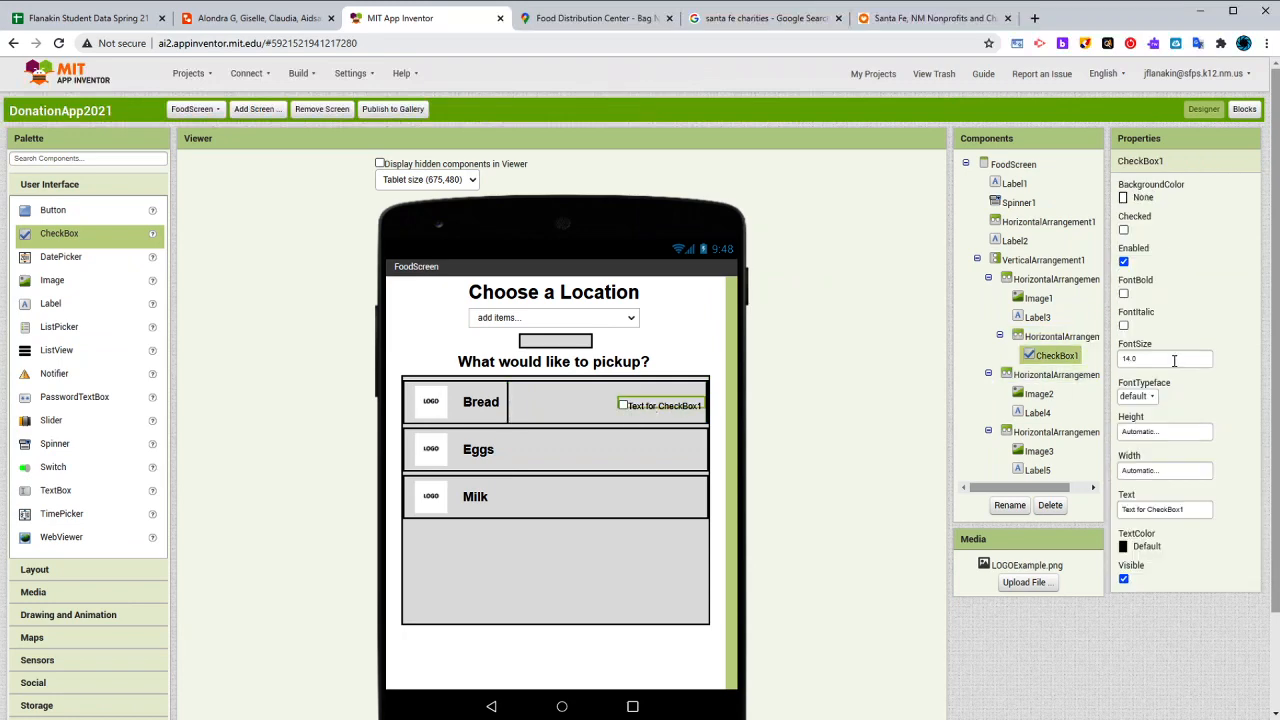
{"action": "left_click", "coordinate": [1171, 507]}
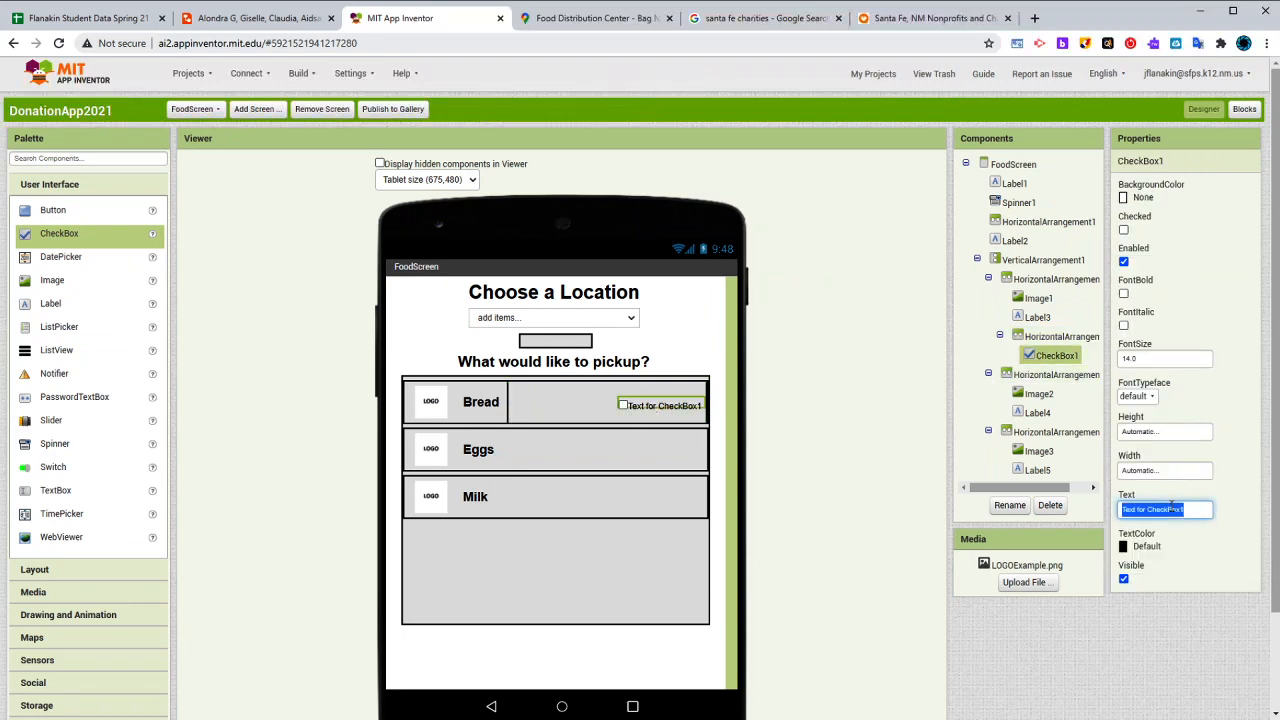
{"action": "key", "text": "BackSpace"}
{"action": "left_click", "coordinate": [1235, 501]}
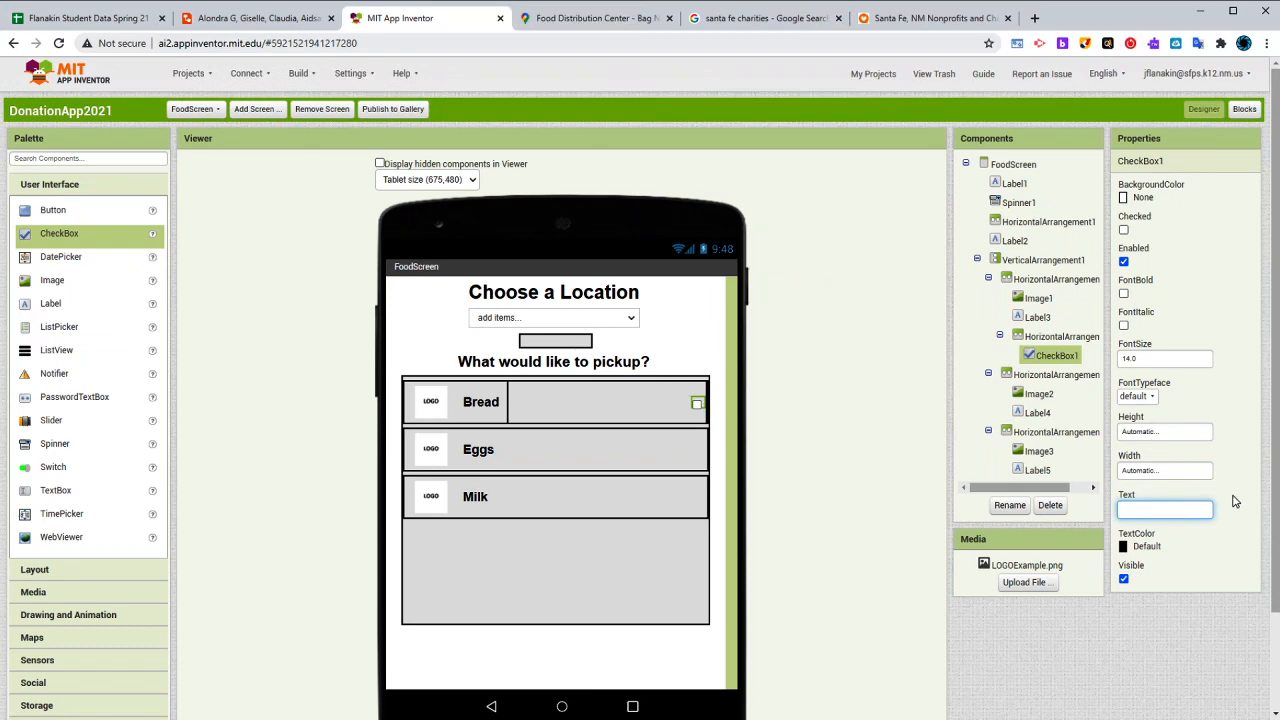
{"action": "left_click", "coordinate": [1168, 512]}
{"action": "left_click", "coordinate": [1240, 521]}
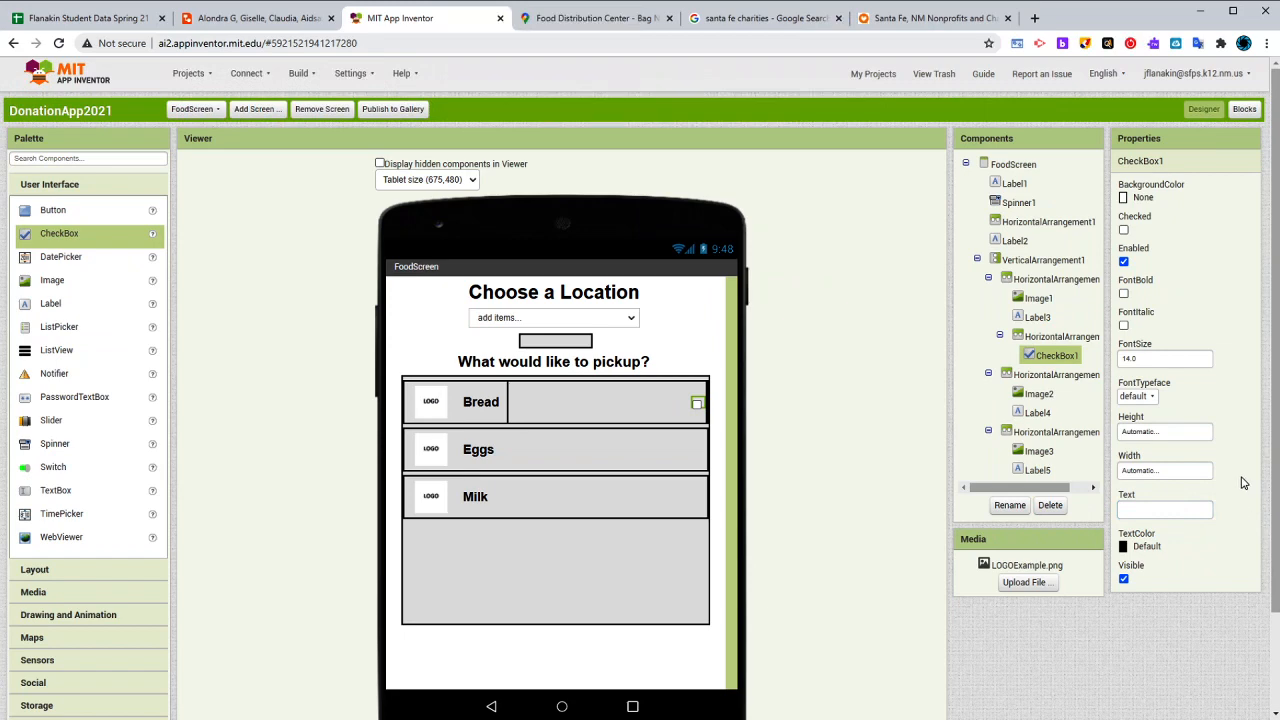
{"action": "left_click", "coordinate": [1181, 506]}
{"action": "left_click", "coordinate": [1229, 478]}
- Try sizing the Bread row's checkbox at 10 percent height and 10 percent width
{"action": "left_click", "coordinate": [620, 420]}
{"action": "left_click", "coordinate": [696, 405]}
{"action": "left_click", "coordinate": [1146, 438]}
{"action": "left_click", "coordinate": [1151, 477]}
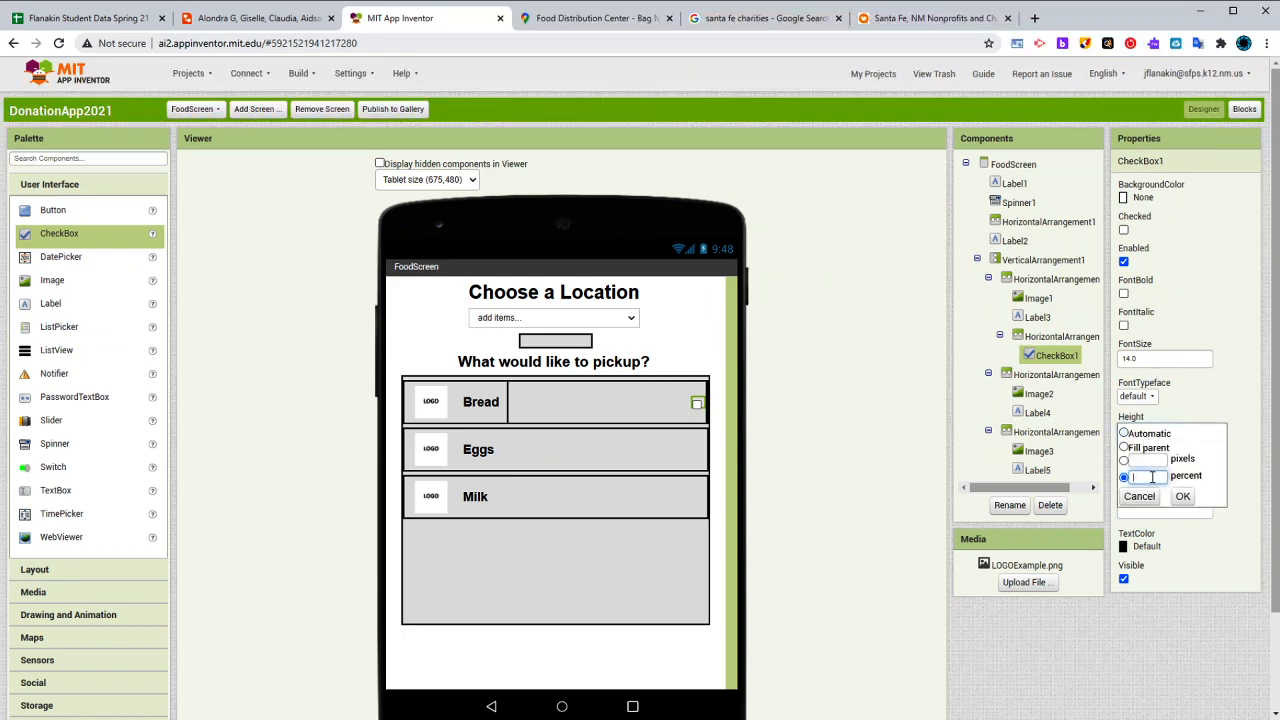
{"action": "type", "text": "10"}
{"action": "left_click", "coordinate": [1182, 496]}
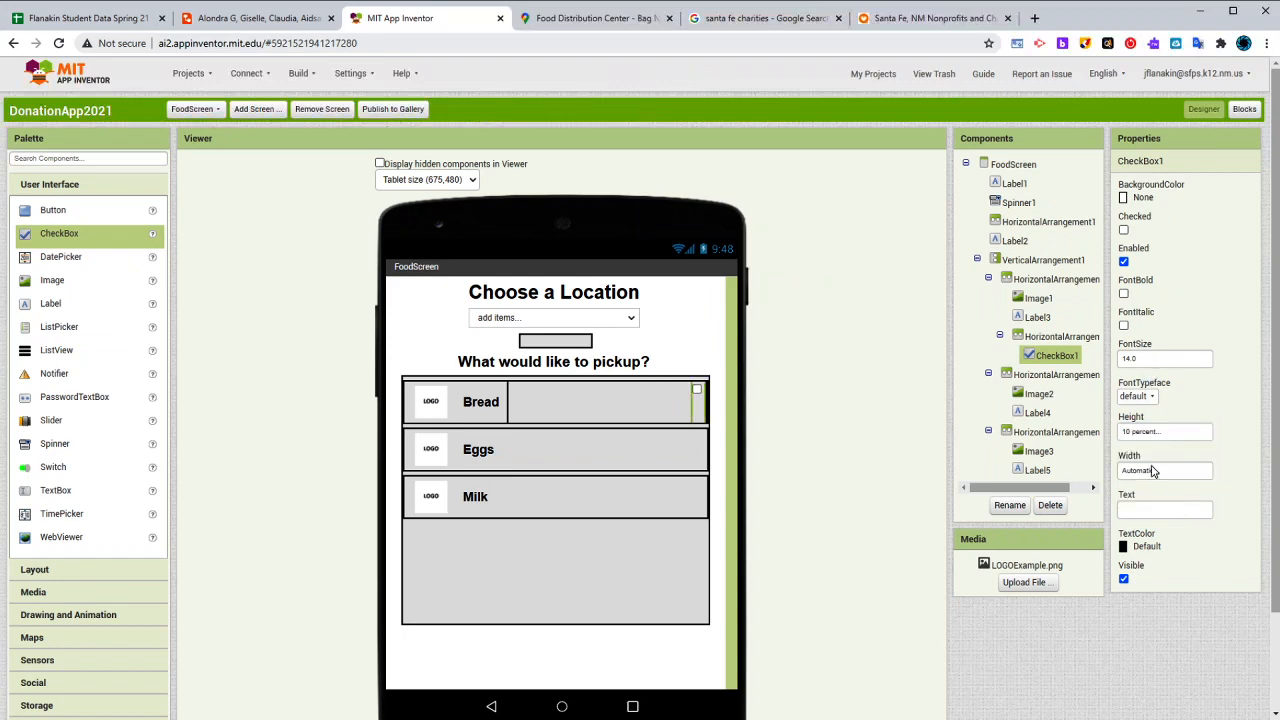
{"action": "left_click", "coordinate": [1155, 470]}
{"action": "left_click", "coordinate": [1158, 514]}
{"action": "type", "text": "10"}
{"action": "left_click", "coordinate": [1182, 536]}
- Reset the Bread checkbox's width and height to Automatic
{"action": "left_click", "coordinate": [1171, 469]}
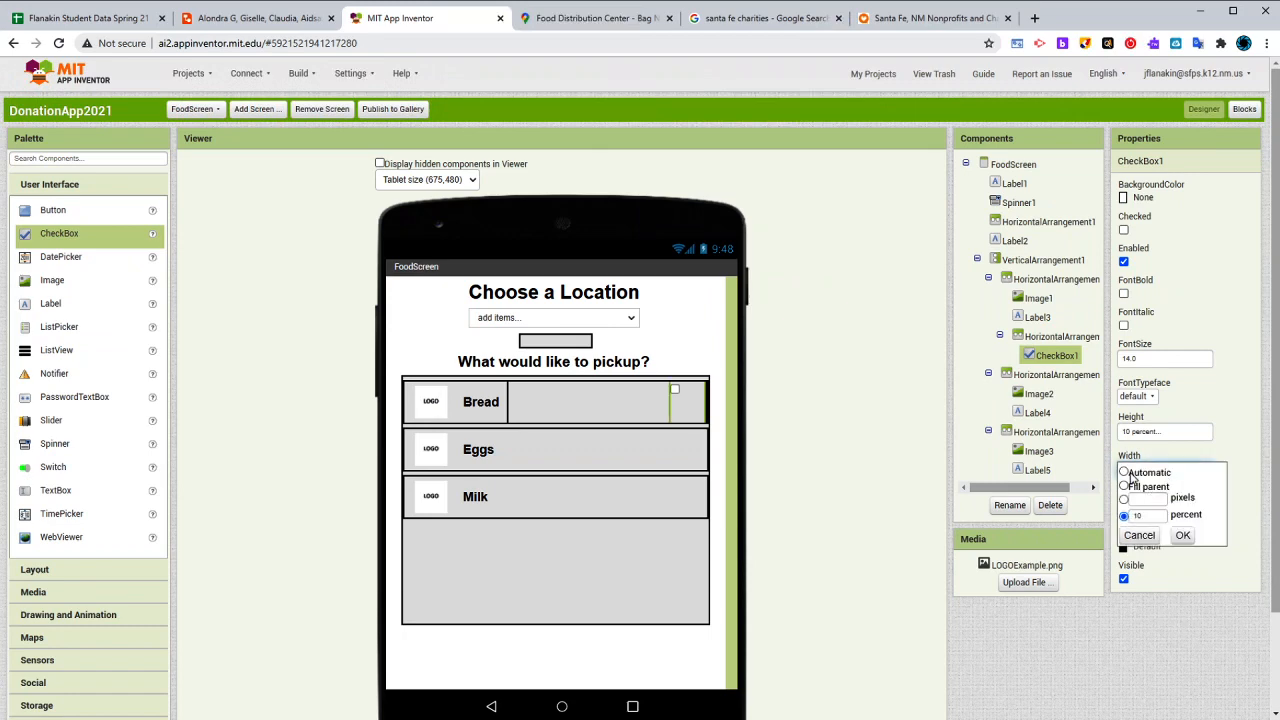
{"action": "left_click", "coordinate": [1124, 472]}
{"action": "left_click", "coordinate": [1182, 535]}
{"action": "left_click", "coordinate": [1150, 432]}
{"action": "left_click", "coordinate": [1124, 433]}
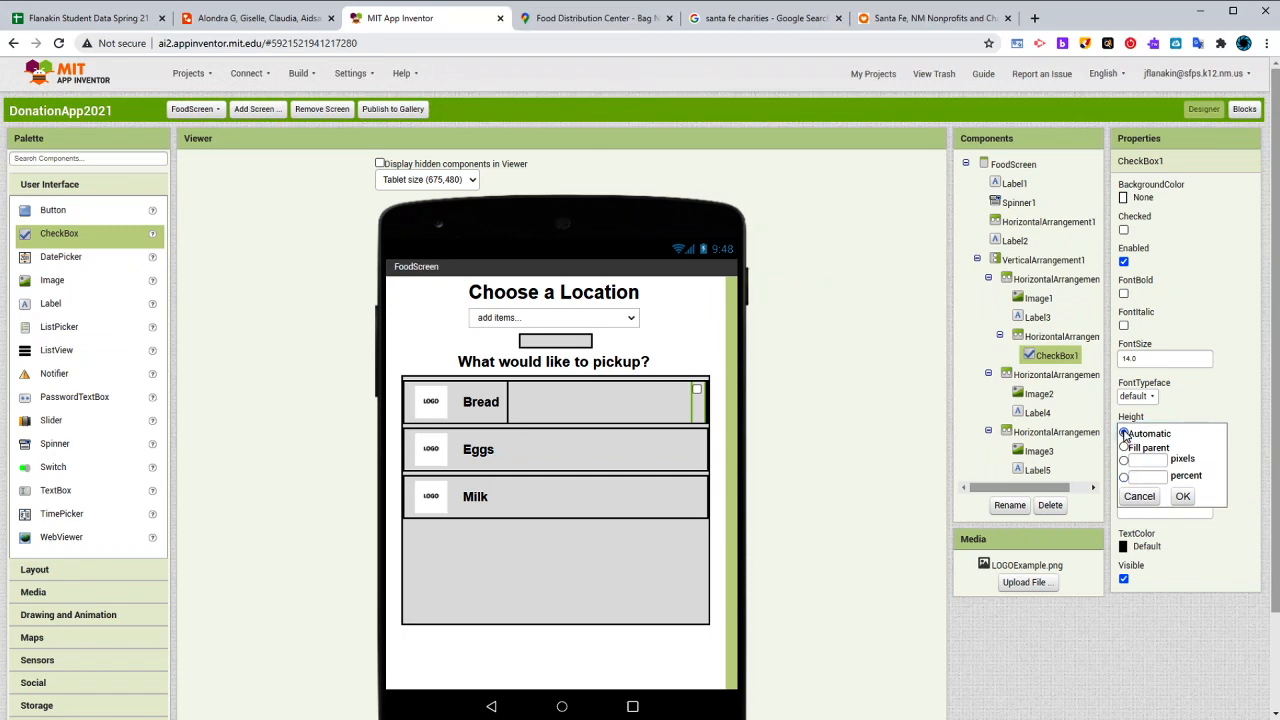
{"action": "left_click", "coordinate": [1182, 496]}
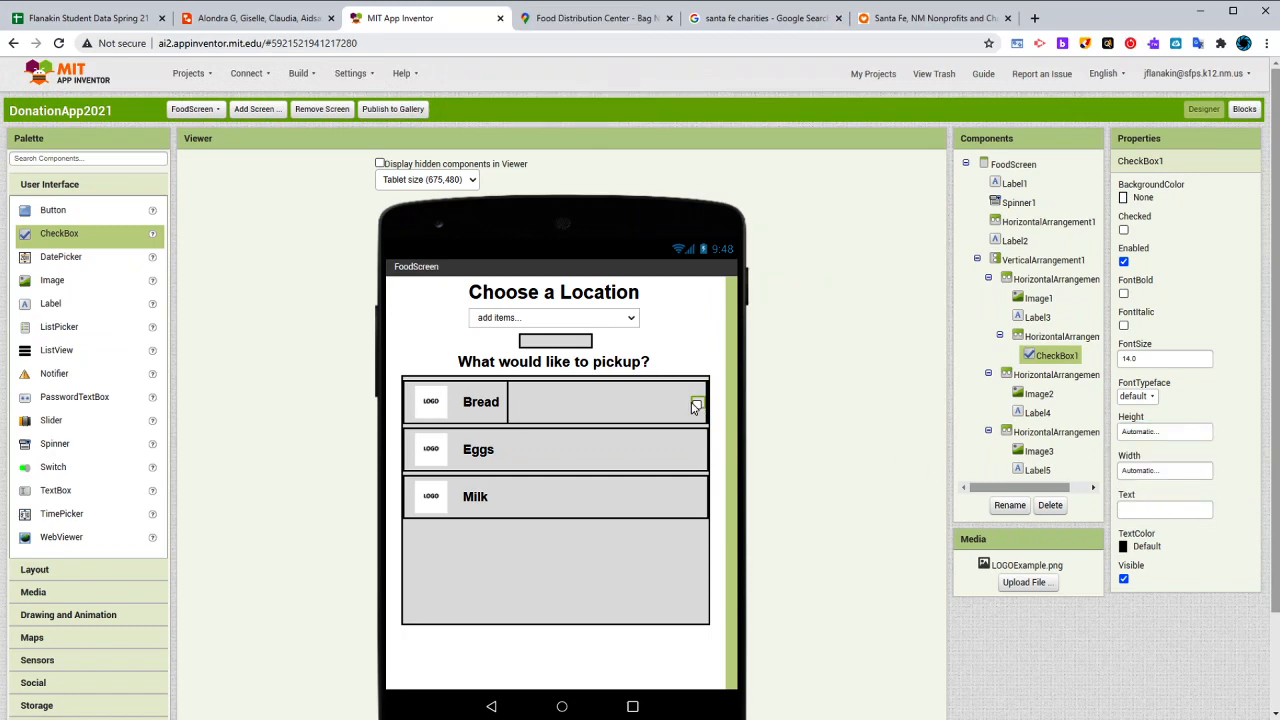
{"action": "left_click", "coordinate": [578, 425]}
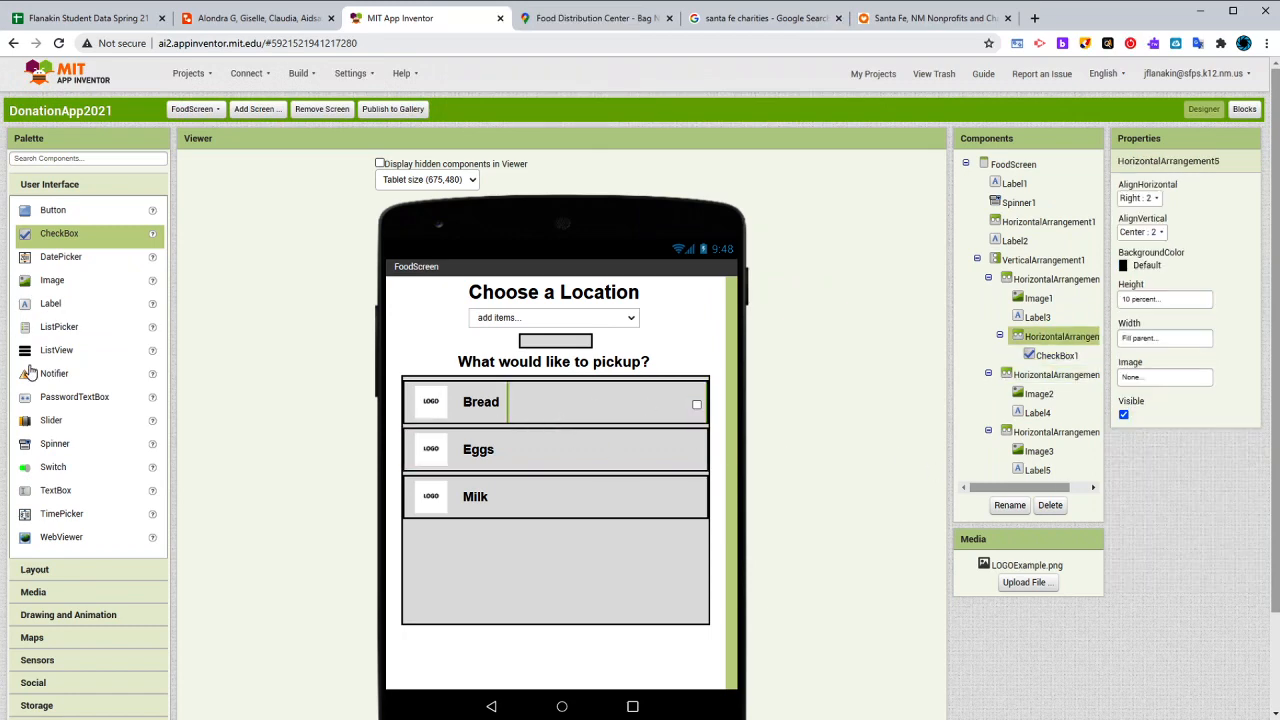
- Add a HorizontalArrangement beside the Eggs label with Fill parent width and 10 percent height
{"action": "left_click", "coordinate": [52, 569]}
{"action": "left_click_drag", "start_coordinate": [63, 228], "coordinate": [693, 462]}
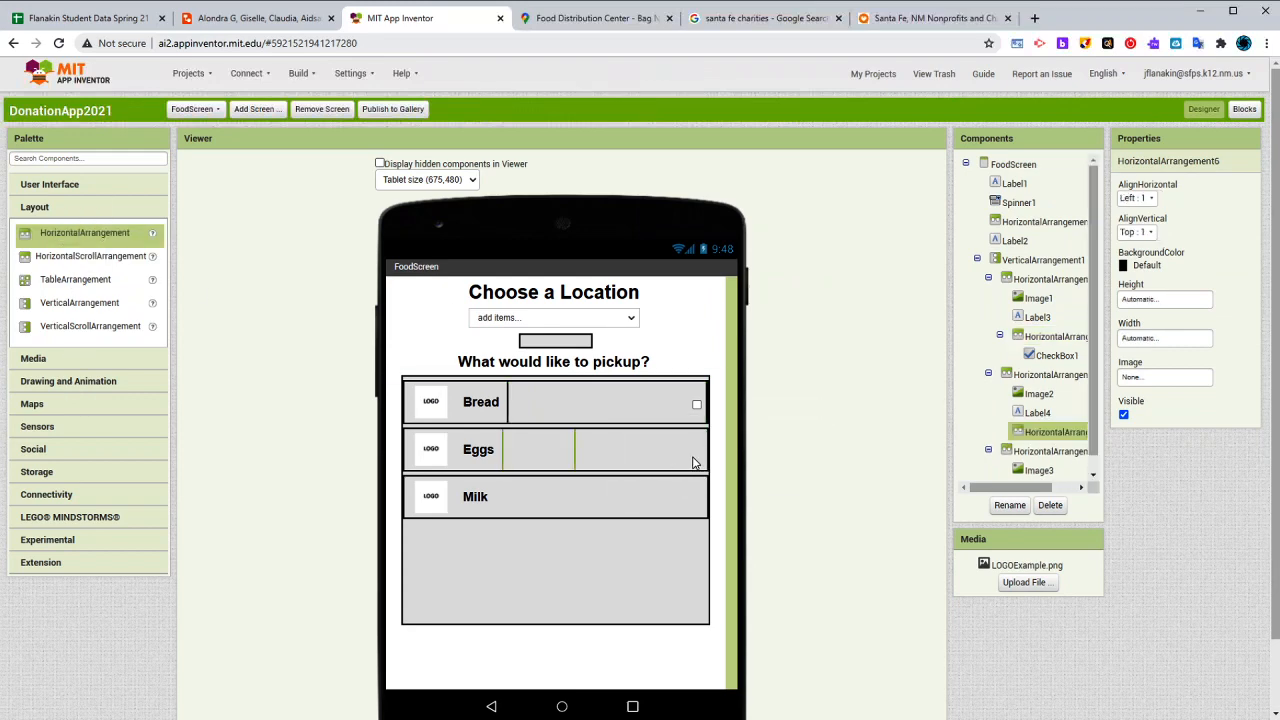
{"action": "left_click", "coordinate": [1155, 340]}
{"action": "left_click", "coordinate": [1150, 355]}
{"action": "left_click", "coordinate": [1182, 403]}
{"action": "left_click", "coordinate": [1150, 303]}
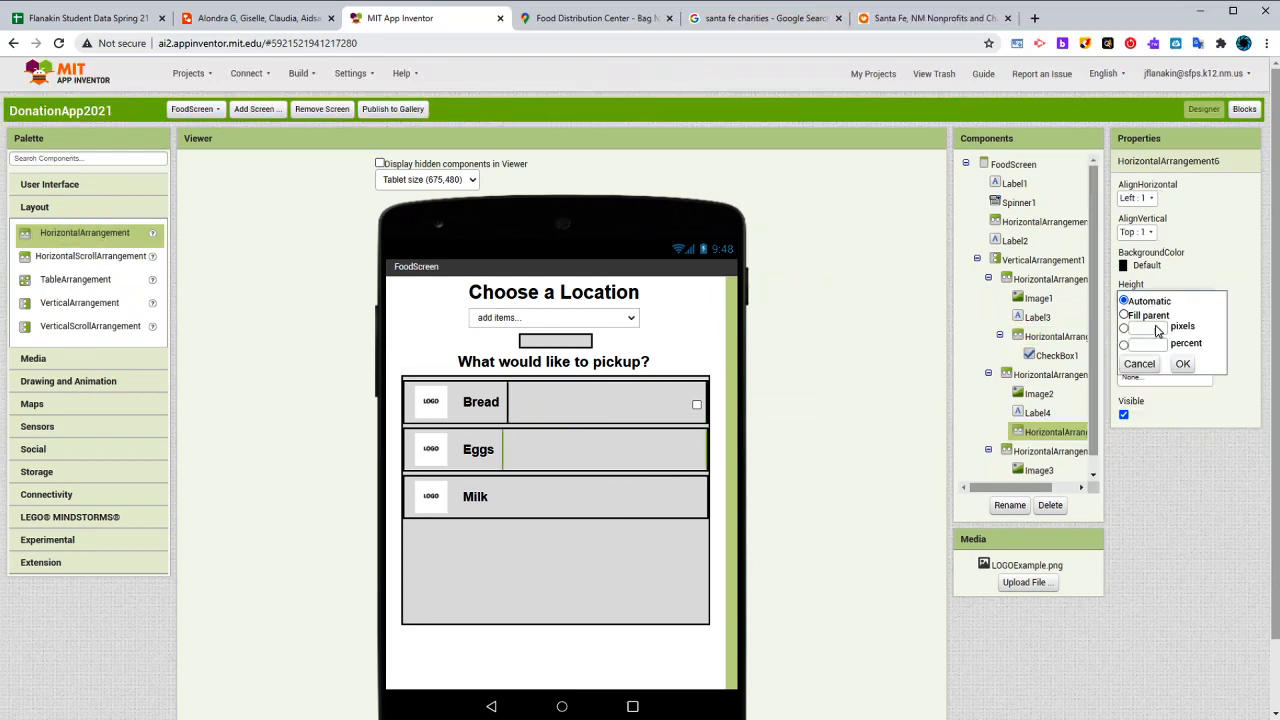
{"action": "left_click", "coordinate": [1159, 342]}
{"action": "type", "text": "10"}
{"action": "left_click", "coordinate": [1182, 363]}
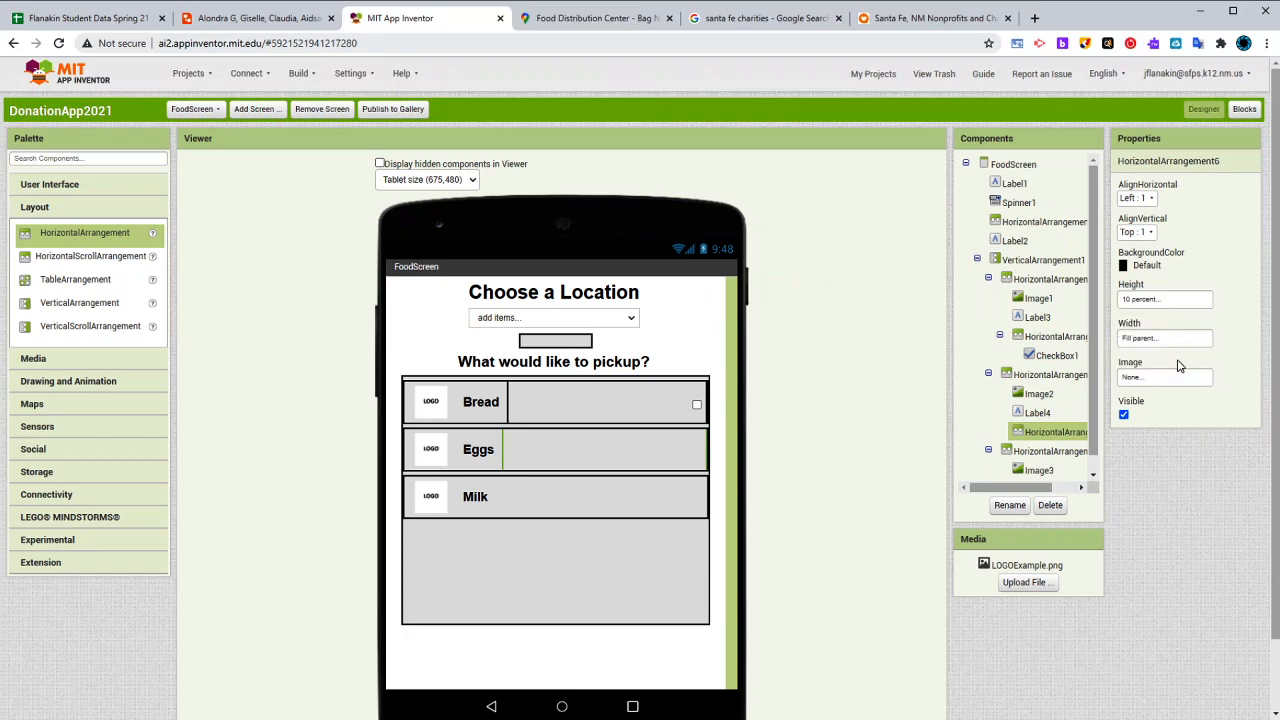
- Align the Eggs row's inner arrangement Right horizontally and Center vertically
{"action": "left_click", "coordinate": [1137, 197]}
{"action": "left_click", "coordinate": [1143, 257]}
{"action": "left_click", "coordinate": [1137, 231]}
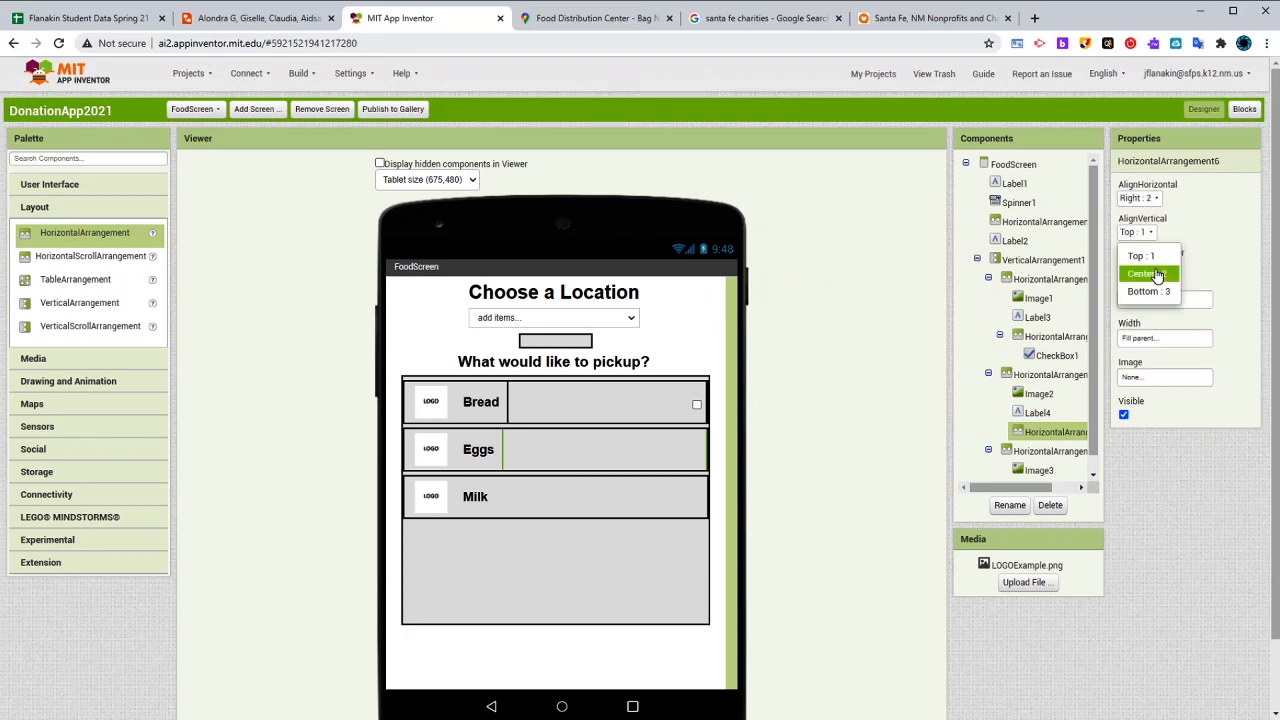
{"action": "left_click", "coordinate": [1143, 272]}
- Add a CheckBox inside the Eggs row's inner arrangement and remove its text
{"action": "left_click", "coordinate": [77, 186]}
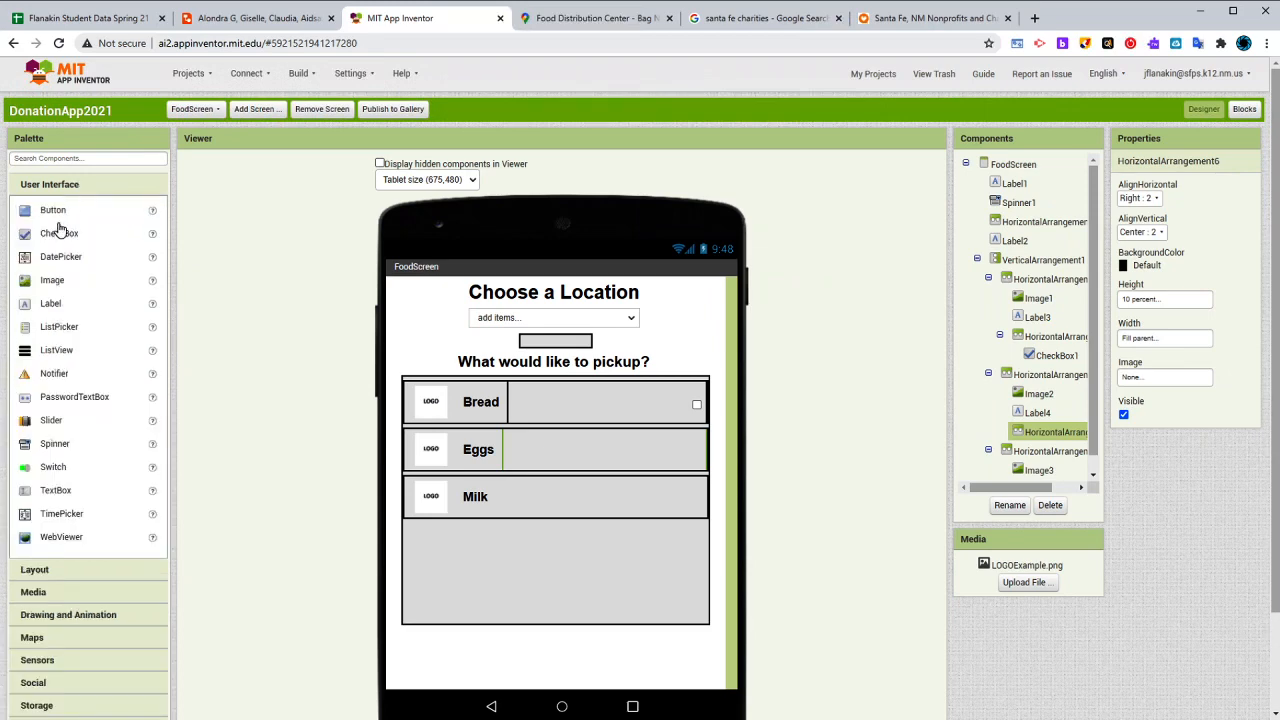
{"action": "left_click_drag", "start_coordinate": [91, 234], "coordinate": [617, 455]}
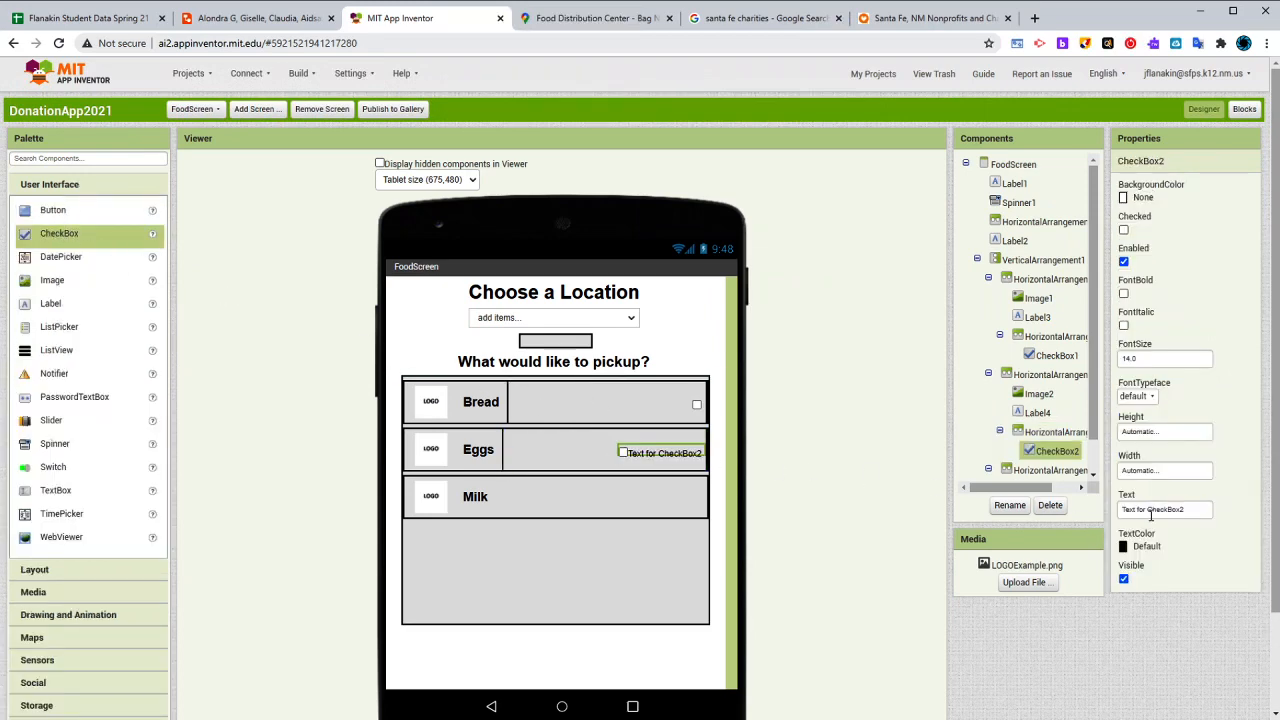
{"action": "triple_click", "coordinate": [1161, 512]}
{"action": "key", "text": "BackSpace"}
{"action": "key", "text": "Tab"}
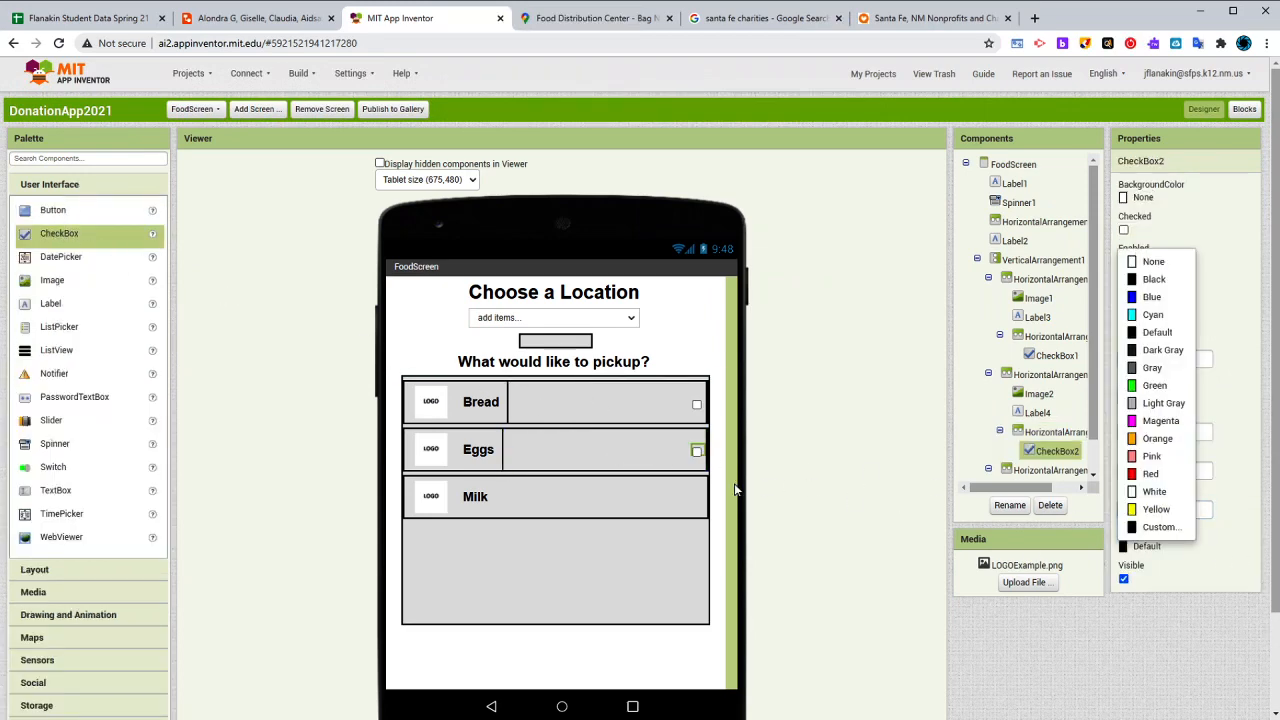
{"action": "left_click", "coordinate": [690, 491]}
{"action": "left_click", "coordinate": [688, 458]}
{"action": "left_click", "coordinate": [697, 453]}
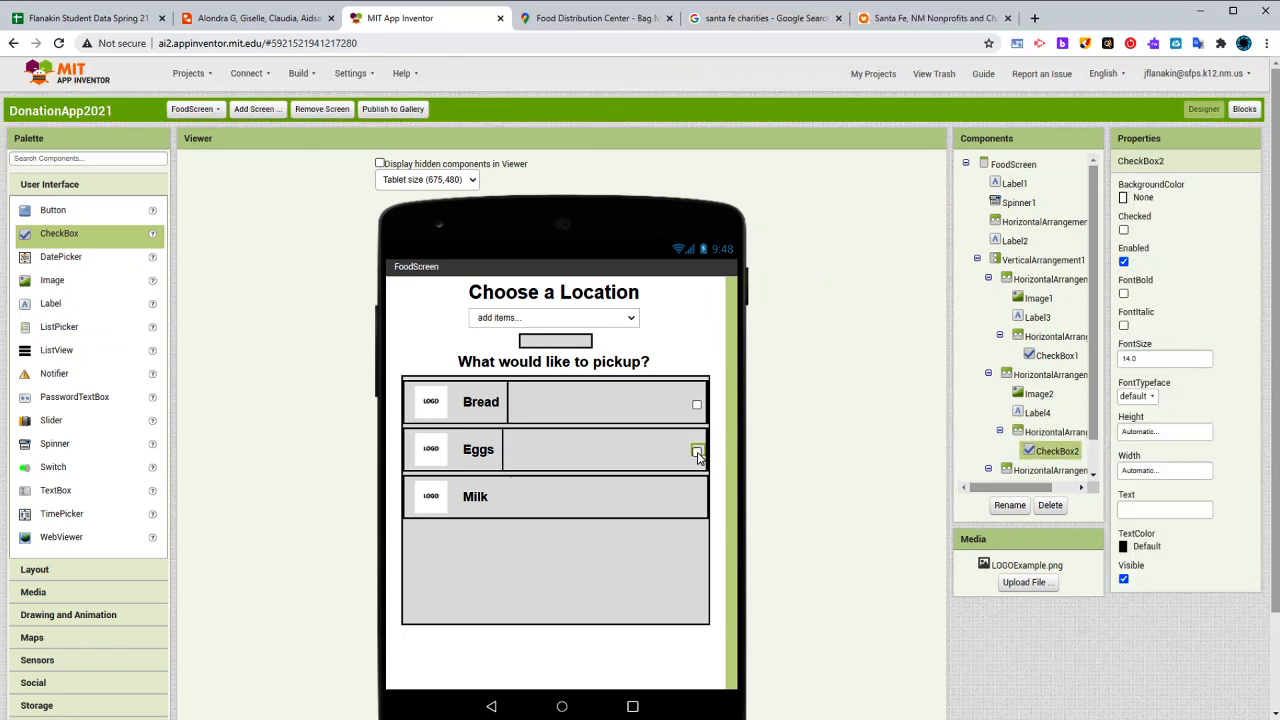
- Check the phone screens in the Lucidchart wireframe and return to the FoodScreen design in App Inventor
{"action": "left_click", "coordinate": [574, 453]}
{"action": "left_click", "coordinate": [572, 500]}
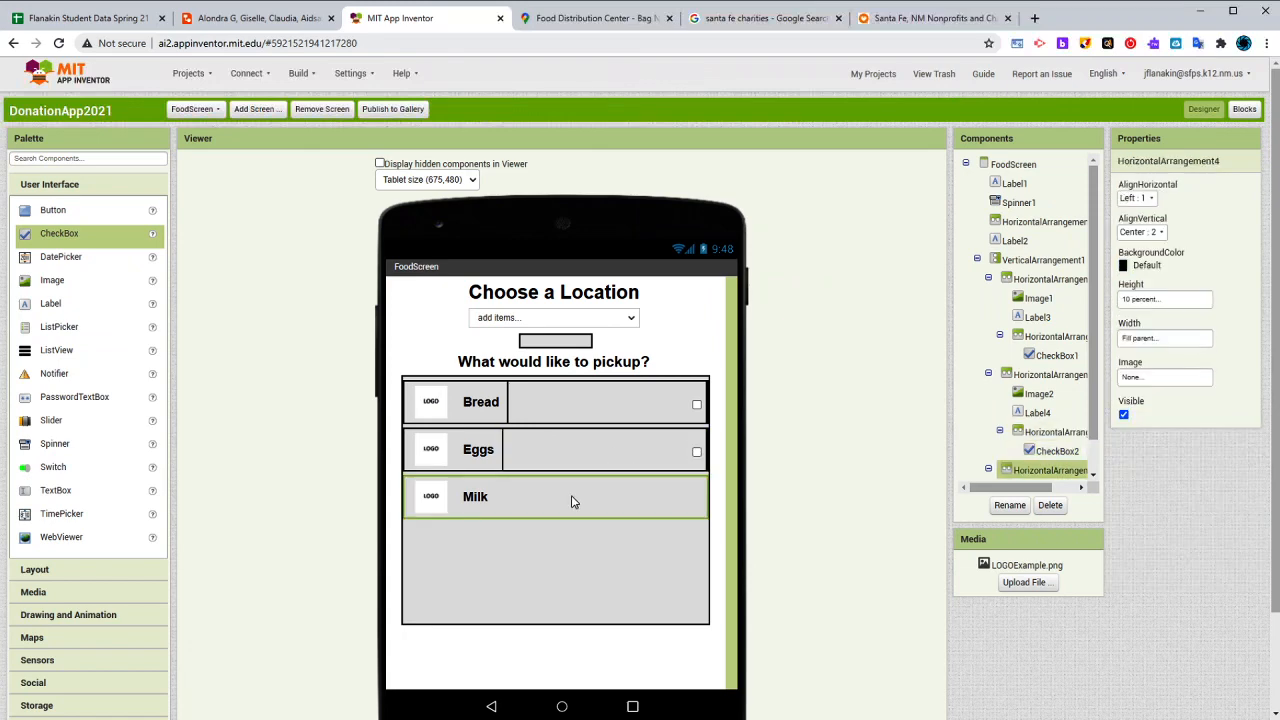
{"action": "left_click", "coordinate": [500, 660]}
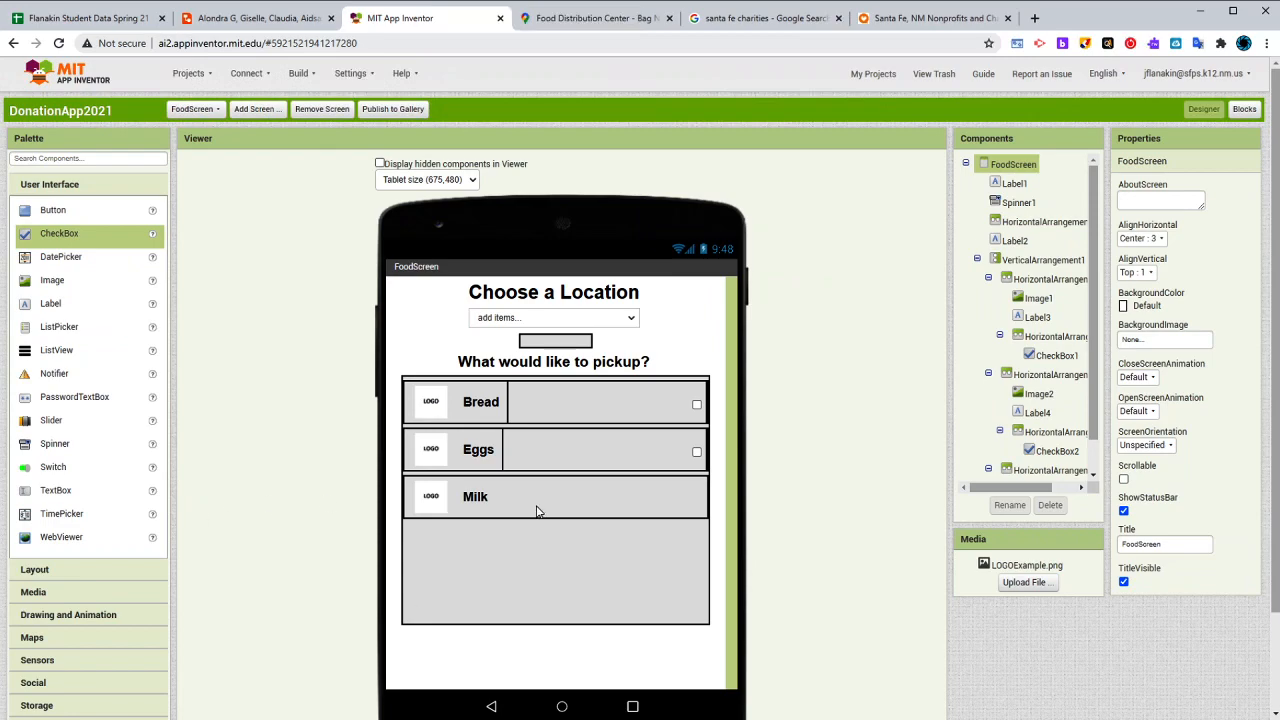
{"action": "left_click", "coordinate": [258, 19]}
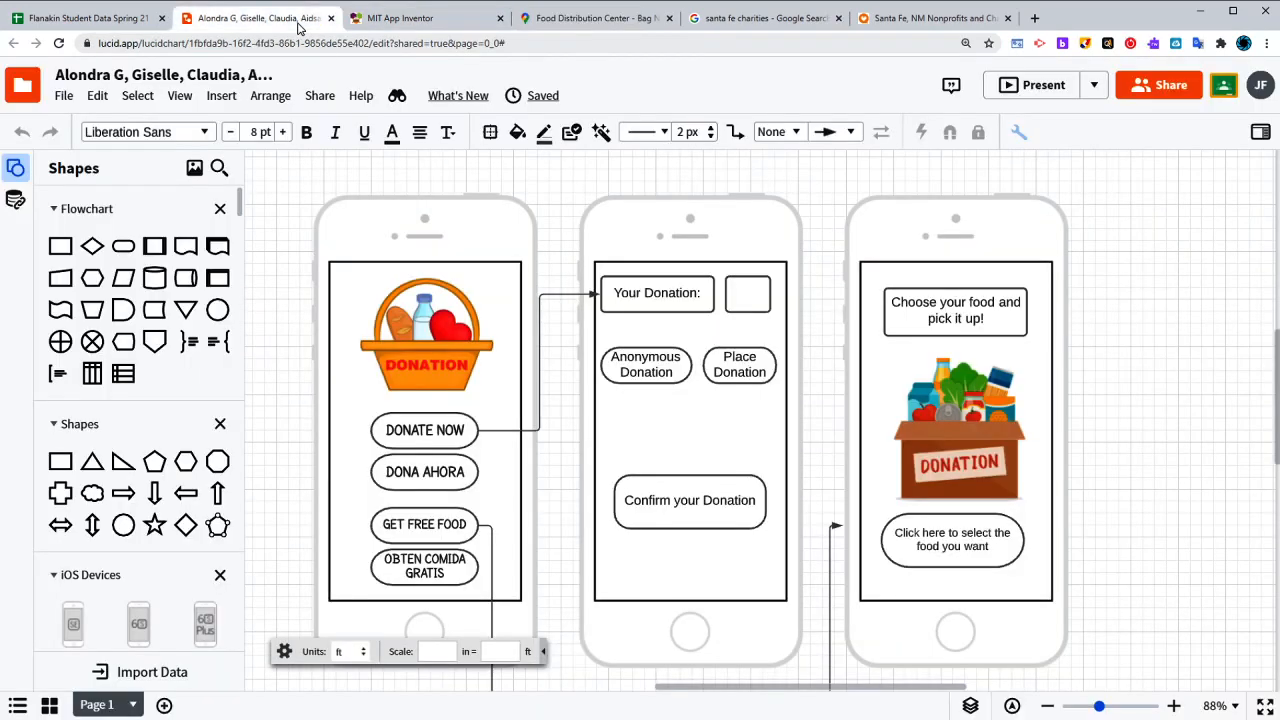
{"action": "left_click", "coordinate": [420, 18]}
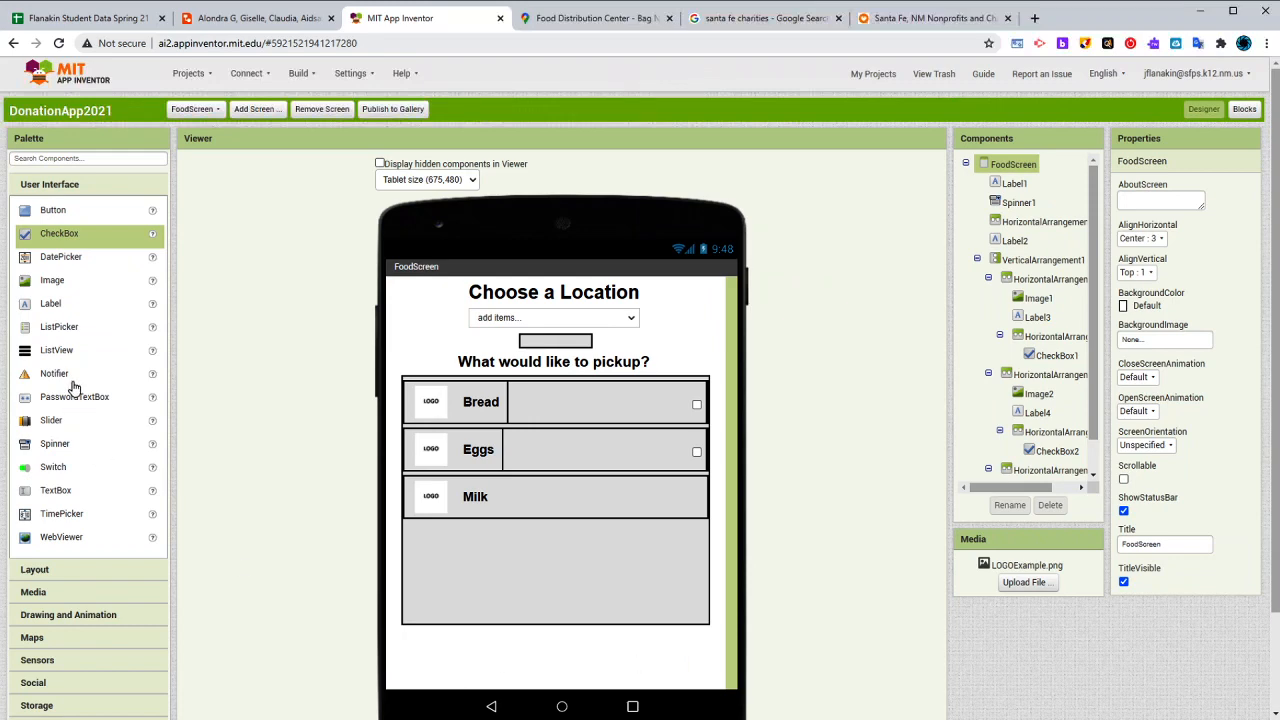
- Add a HorizontalArrangement below the pickup list with 90 percent width and Fill parent height
{"action": "left_click", "coordinate": [60, 569]}
{"action": "left_click_drag", "start_coordinate": [76, 238], "coordinate": [572, 660]}
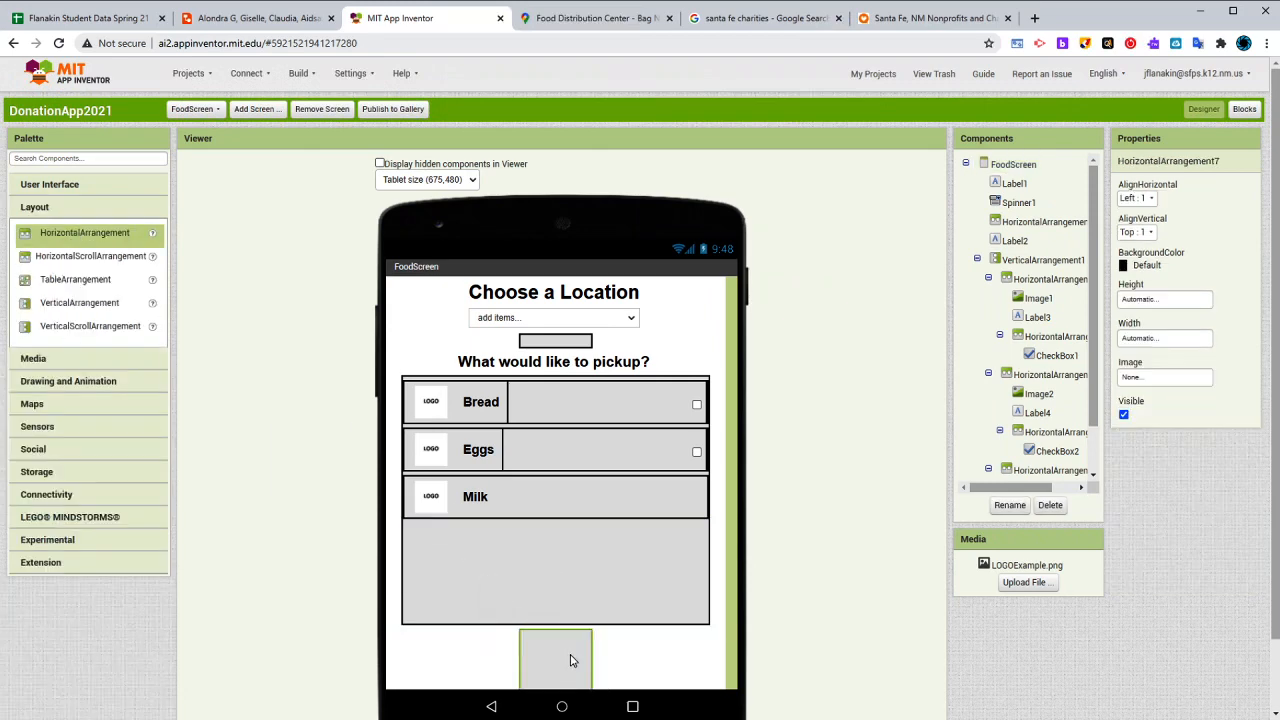
{"action": "left_click", "coordinate": [1158, 338]}
{"action": "left_click", "coordinate": [1150, 384]}
{"action": "type", "text": "90"}
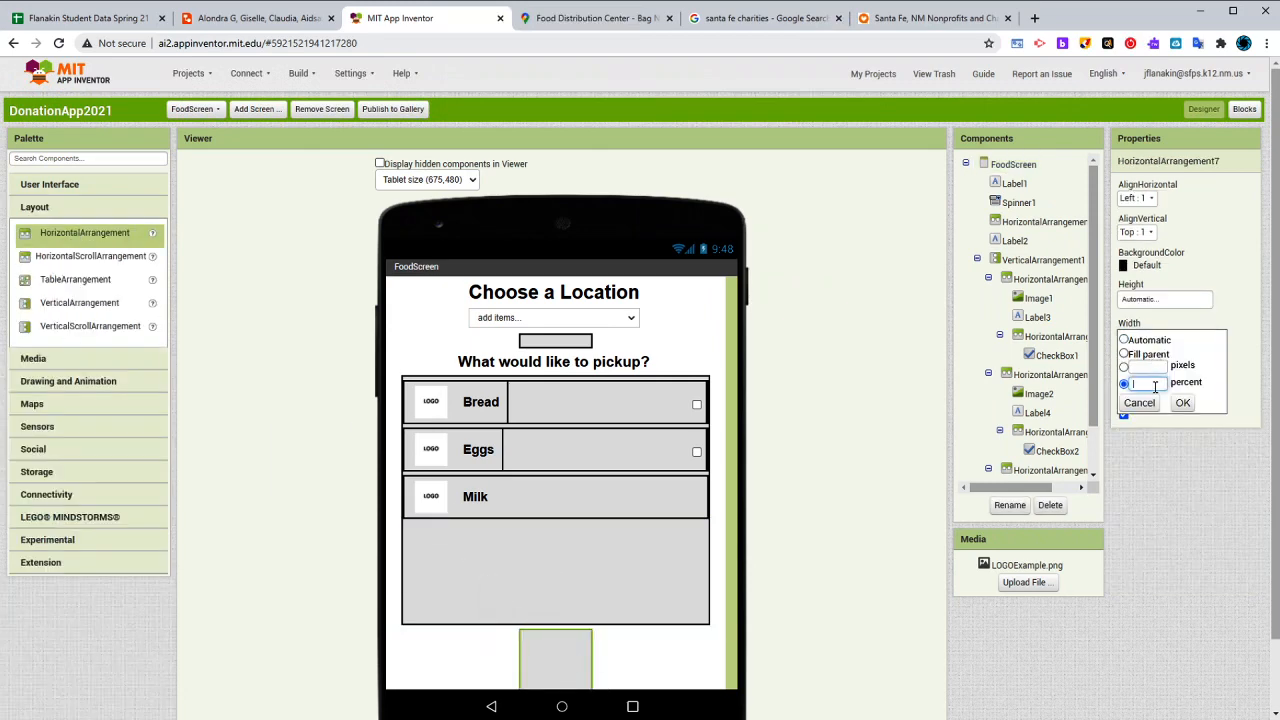
{"action": "left_click", "coordinate": [1183, 402]}
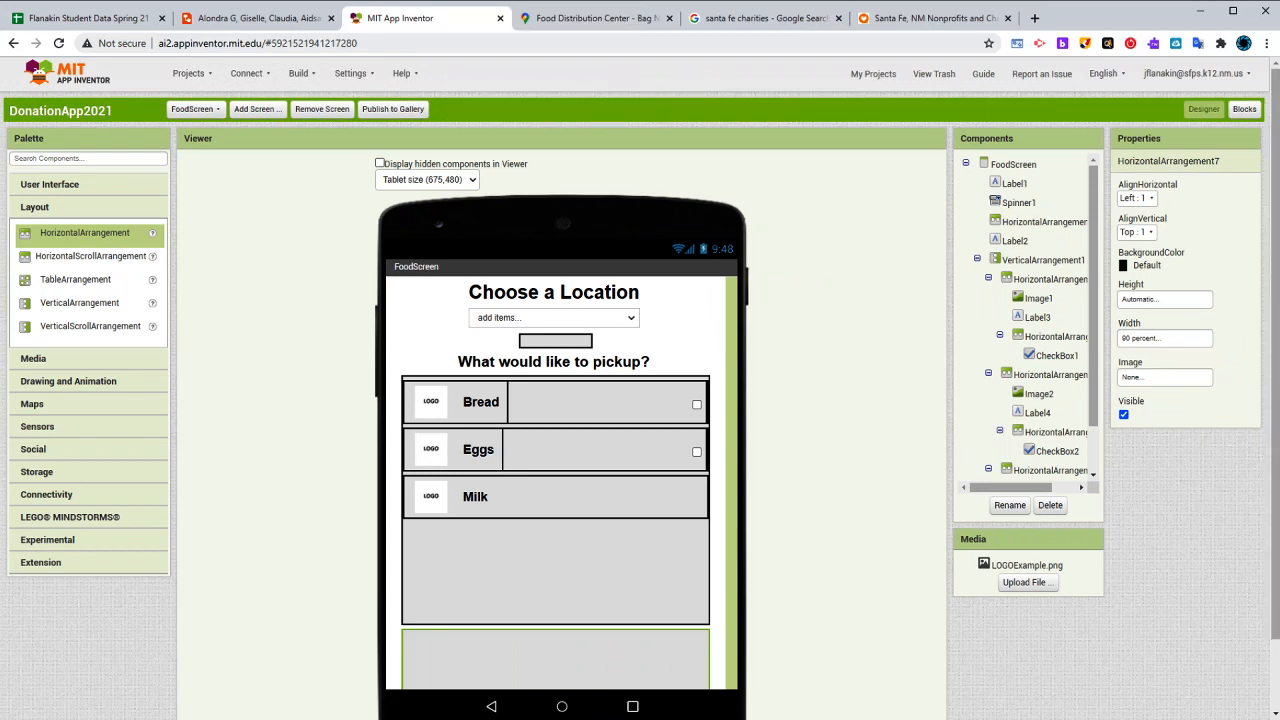
{"action": "left_click", "coordinate": [1190, 300]}
{"action": "left_click", "coordinate": [1164, 344]}
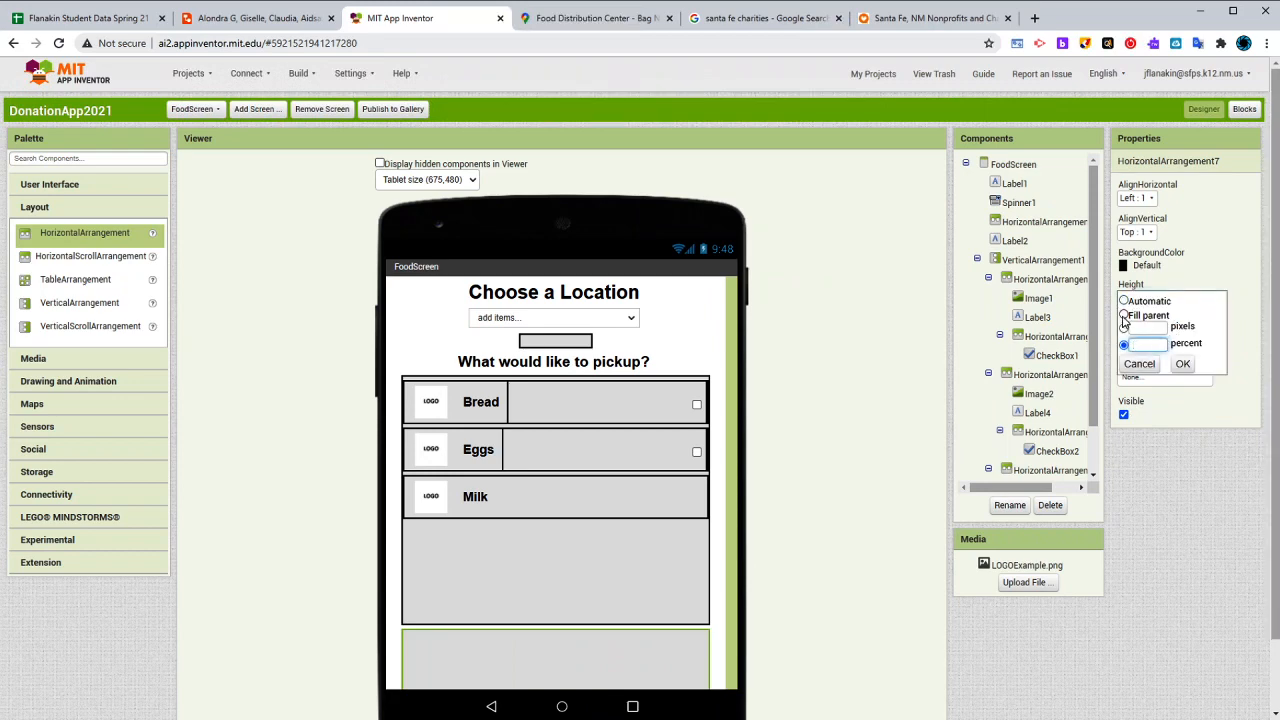
{"action": "left_click", "coordinate": [1124, 315]}
{"action": "left_click", "coordinate": [1183, 364]}
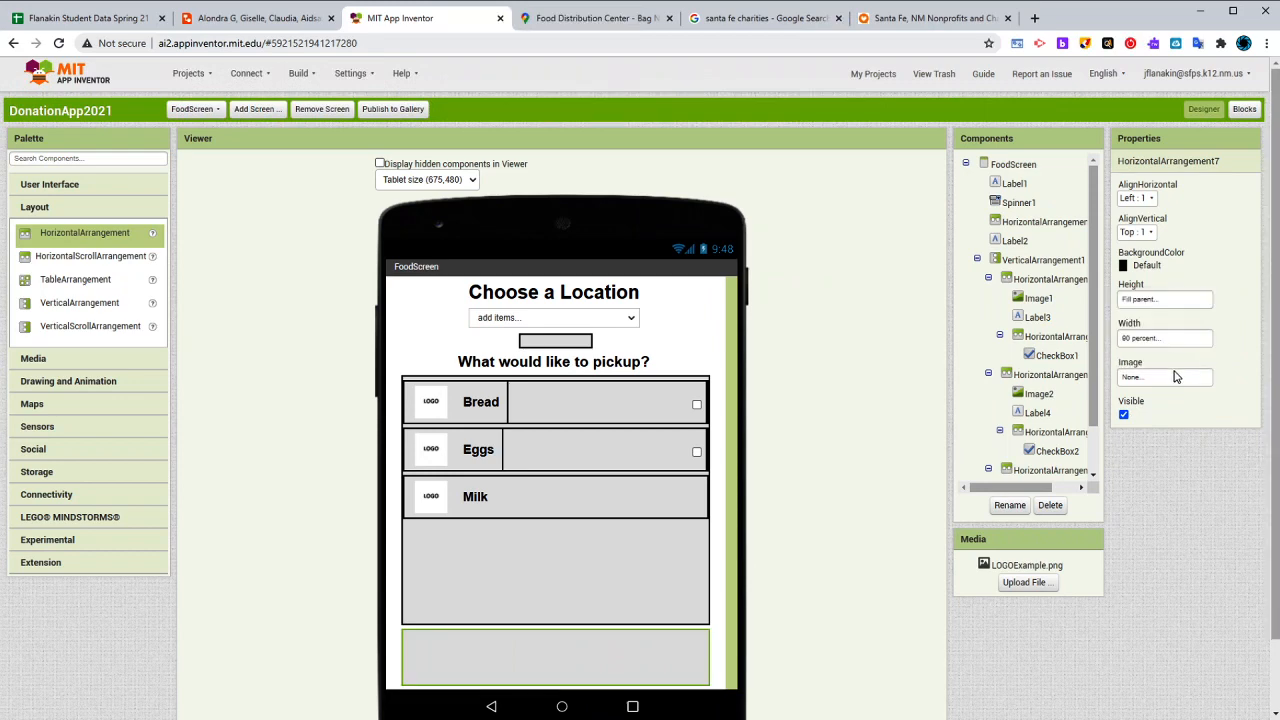
- Place two Buttons side by side inside the new arrangement below the pickup list
{"action": "left_click", "coordinate": [86, 186]}
{"action": "left_click_drag", "start_coordinate": [55, 210], "coordinate": [420, 645]}
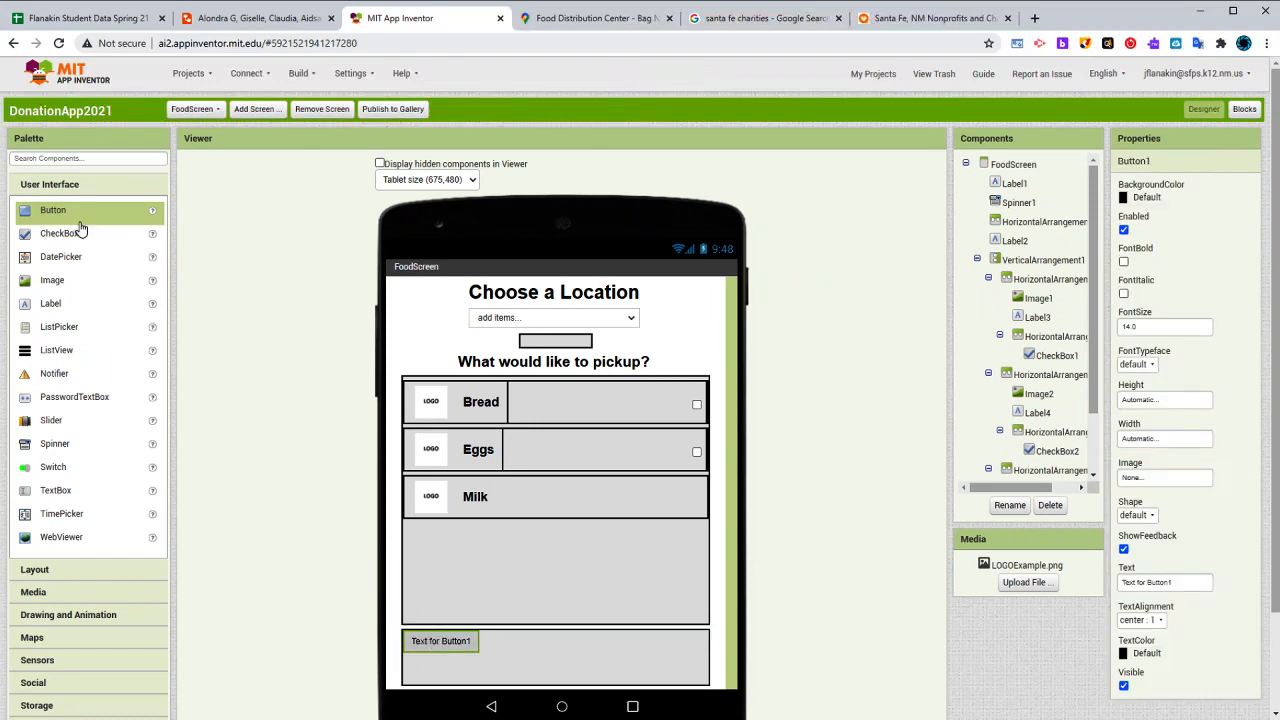
{"action": "left_click_drag", "start_coordinate": [78, 220], "coordinate": [488, 645]}
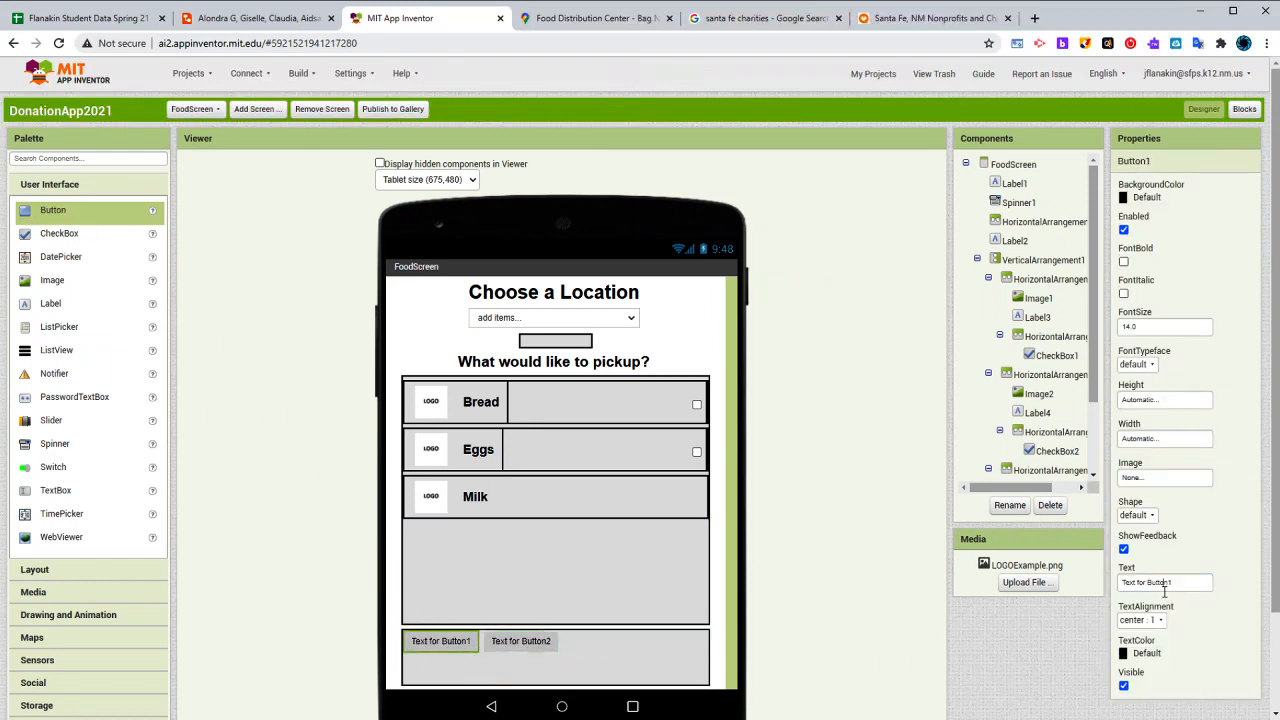
- Set the first button's text to "Back" and the second button's text to "Complete Order"
{"action": "left_click", "coordinate": [1164, 585]}
{"action": "type", "text": "Back"}
{"action": "key", "text": "Return"}
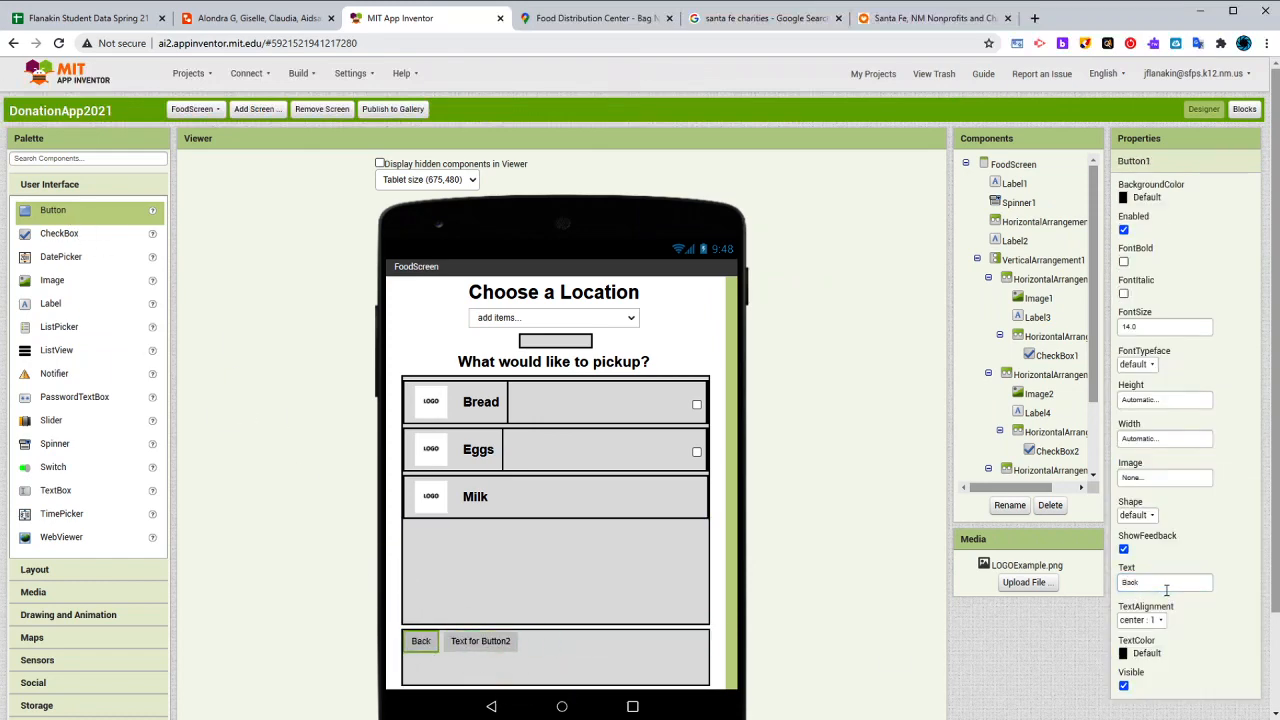
{"action": "left_click", "coordinate": [478, 643]}
{"action": "left_click", "coordinate": [1177, 580]}
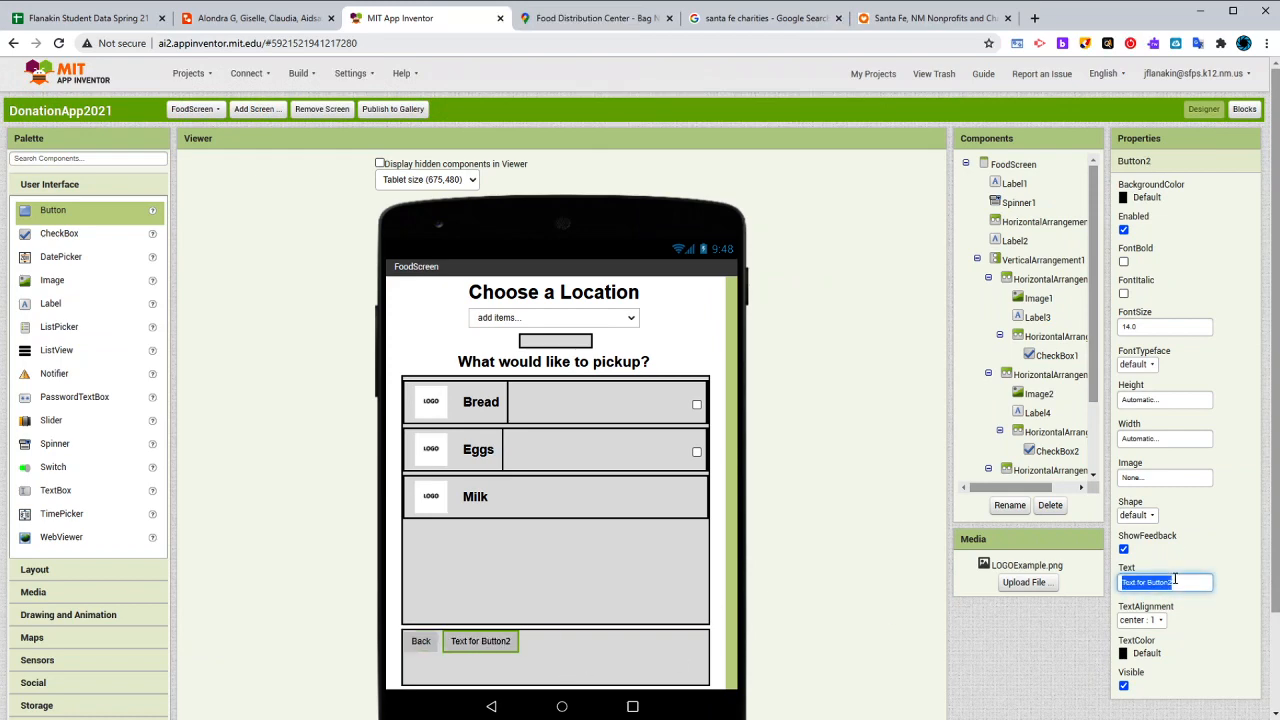
{"action": "type", "text": "Complete Order"}
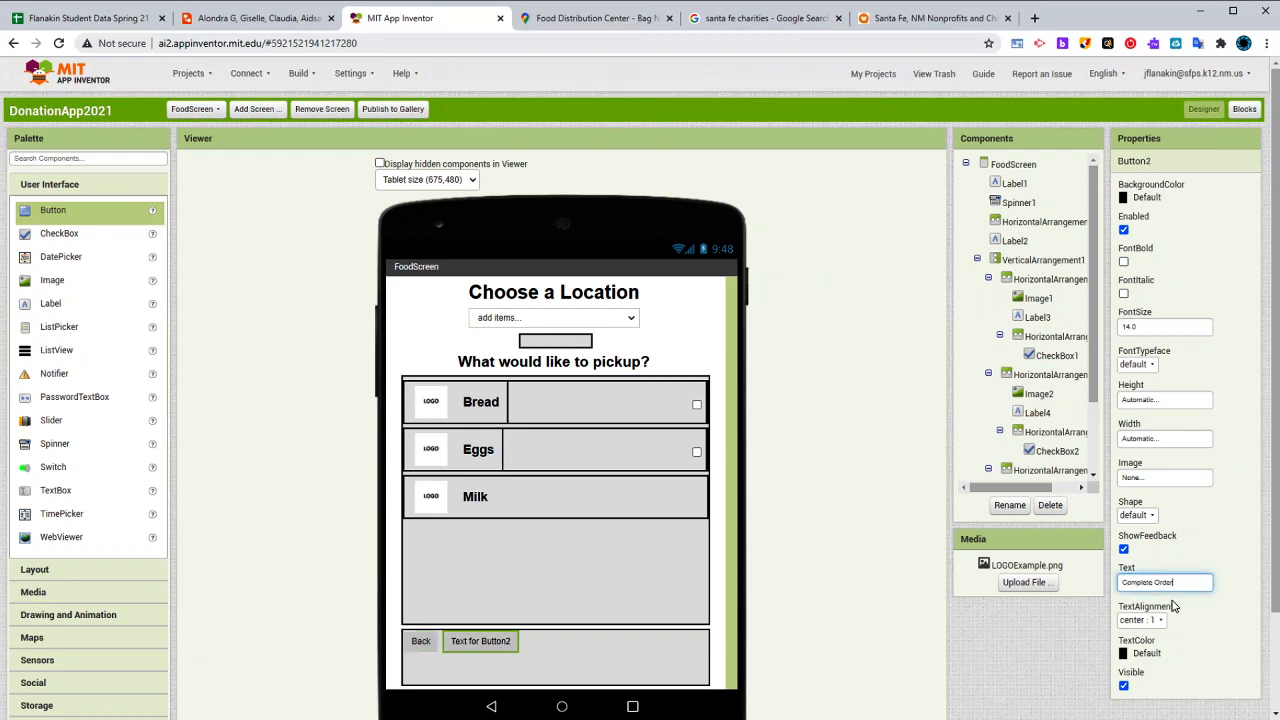
{"action": "key", "text": "Return"}
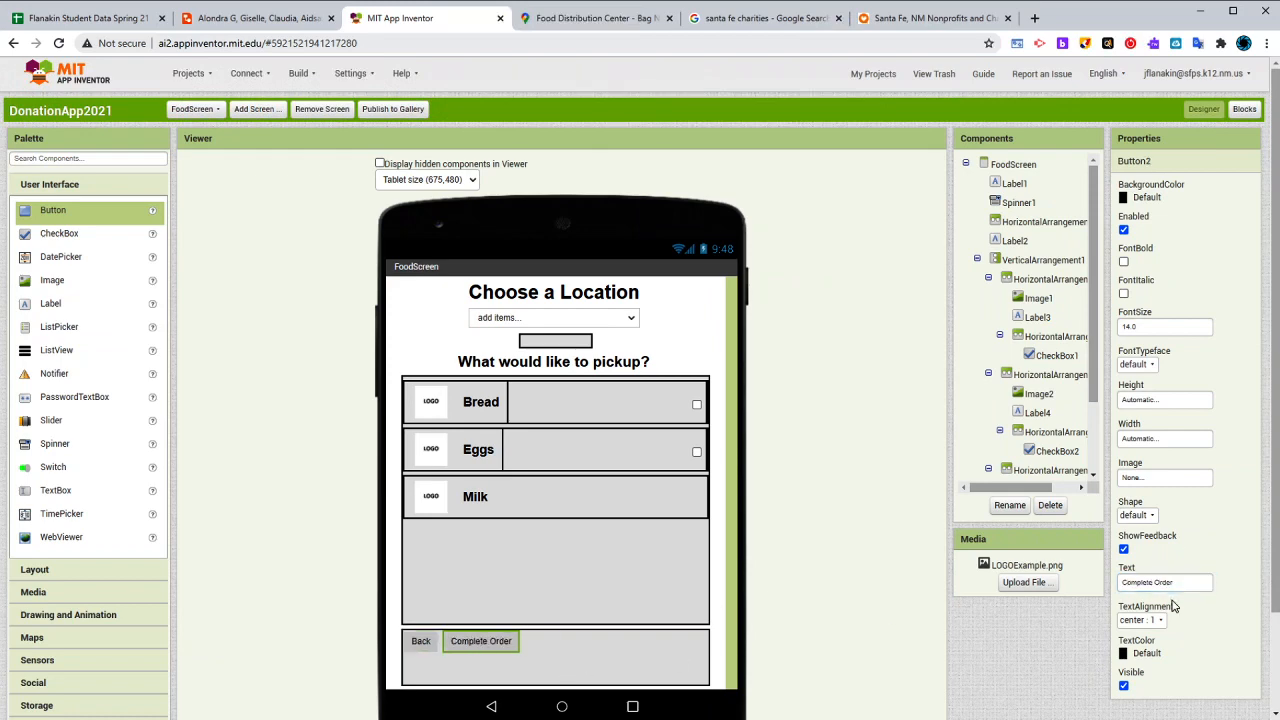
- Make the Complete Order and Back buttons bold with font size 24
{"action": "left_click", "coordinate": [1123, 262]}
{"action": "left_click", "coordinate": [1145, 326]}
{"action": "type", "text": "24"}
{"action": "key", "text": "Return"}
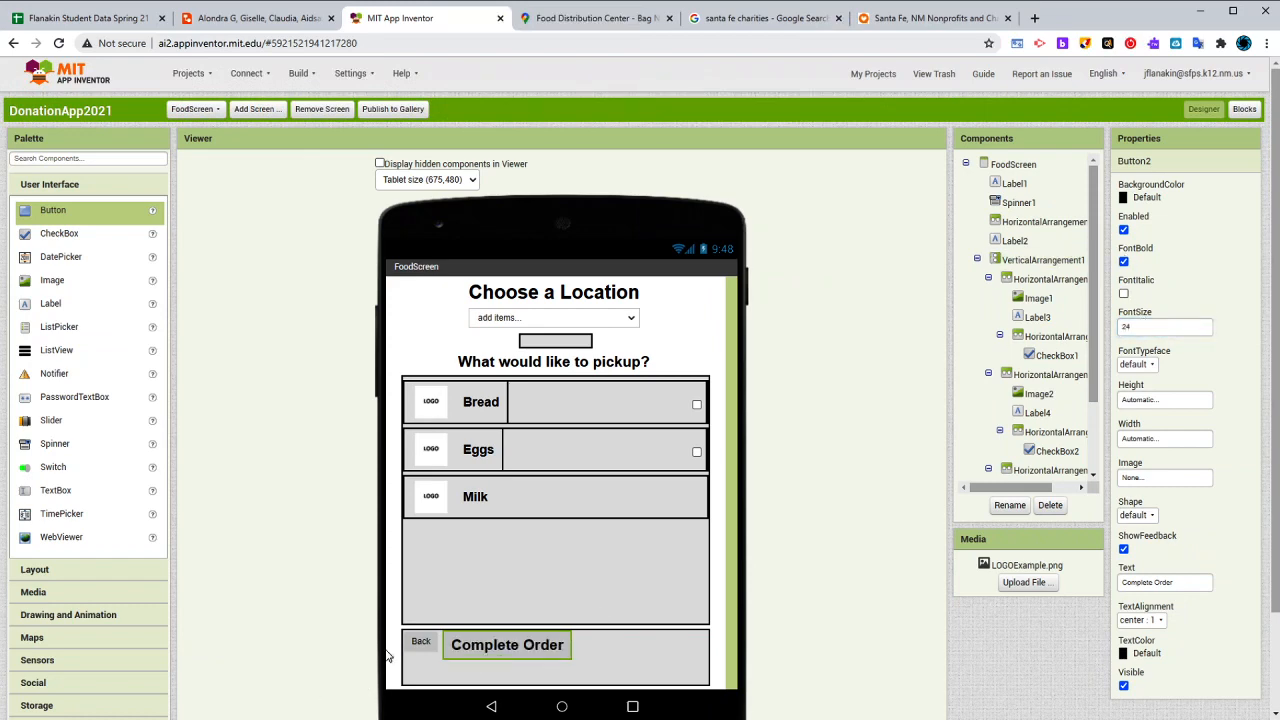
{"action": "left_click", "coordinate": [421, 645]}
{"action": "left_click", "coordinate": [1145, 326]}
{"action": "type", "text": "24"}
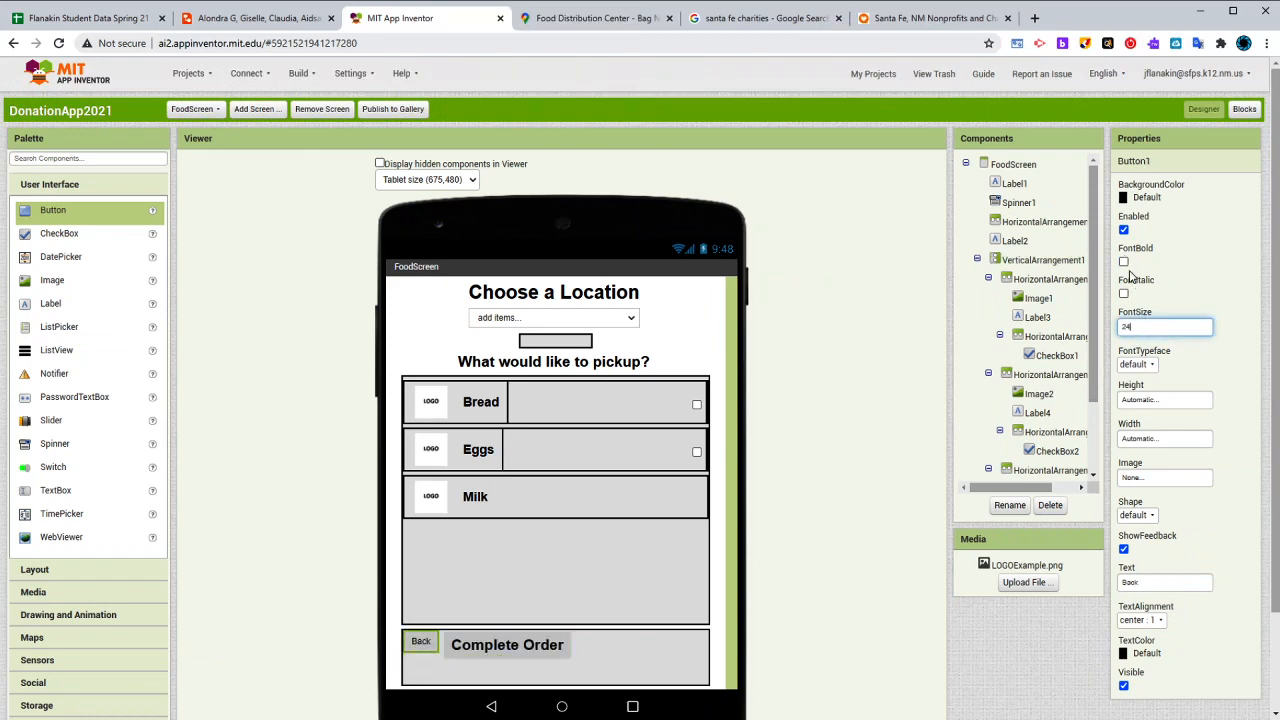
{"action": "left_click", "coordinate": [1123, 262]}
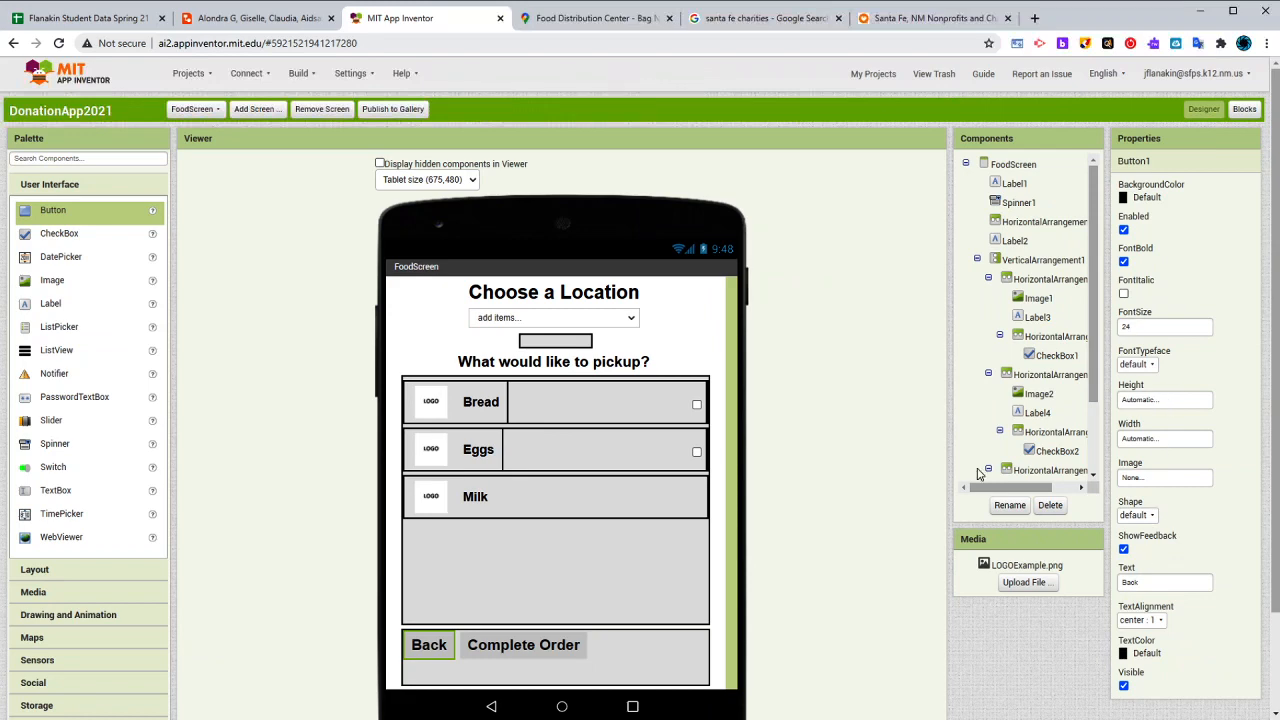
- Add a HorizontalArrangement as a spacer between the Back and Complete Order buttons with 50 percent width
{"action": "left_click", "coordinate": [512, 645]}
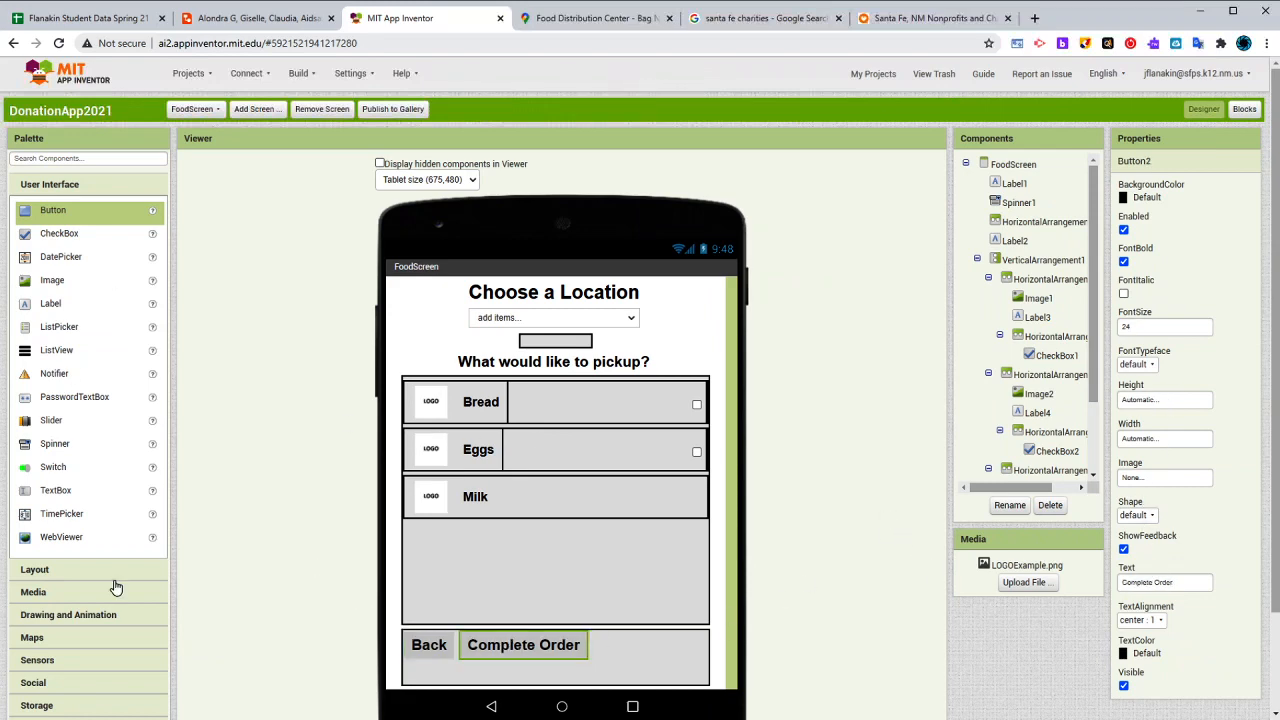
{"action": "left_click", "coordinate": [100, 572]}
{"action": "left_click_drag", "start_coordinate": [60, 236], "coordinate": [463, 663]}
{"action": "left_click", "coordinate": [1165, 339]}
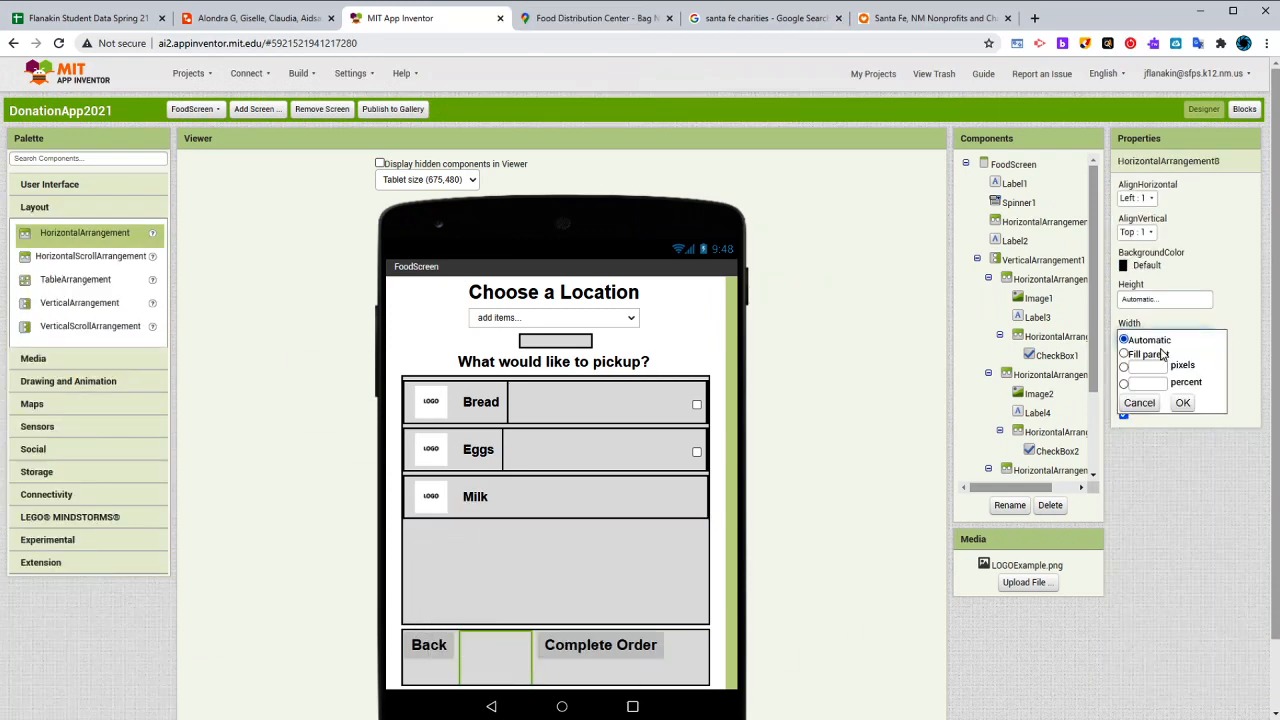
{"action": "left_click", "coordinate": [1153, 386]}
{"action": "type", "text": "5"}
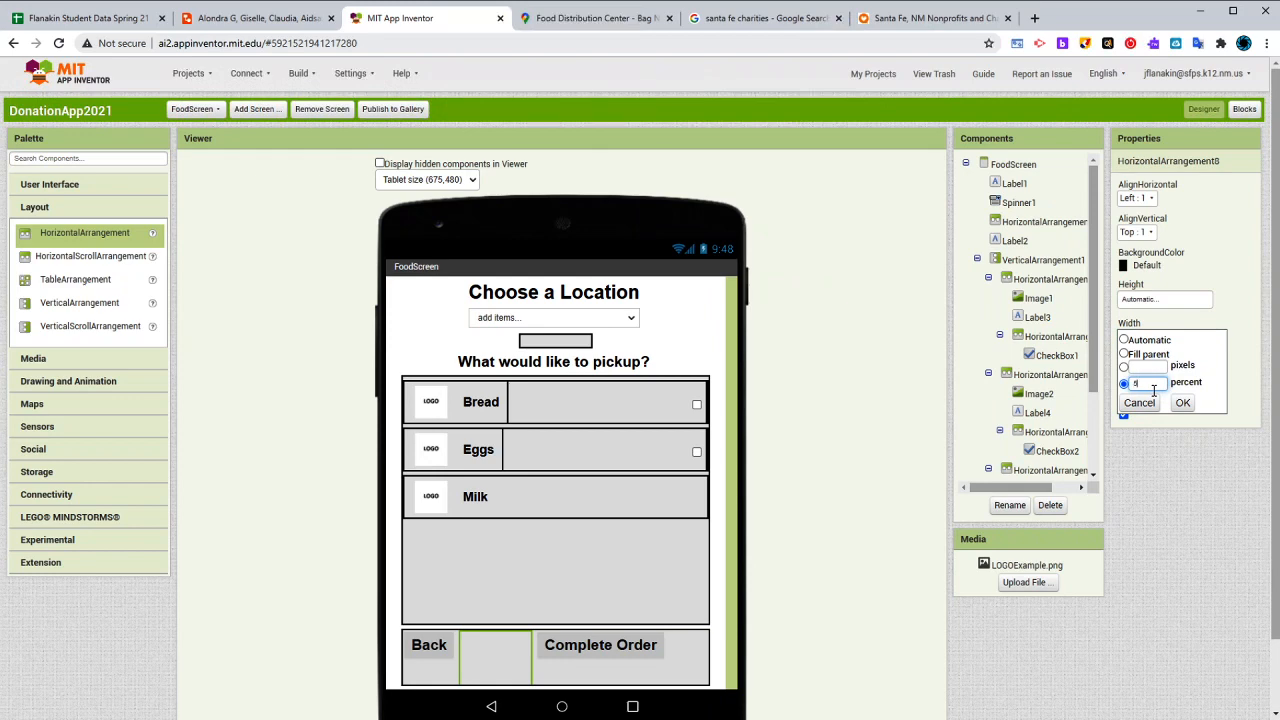
{"action": "type", "text": "0"}
{"action": "left_click", "coordinate": [1181, 403]}
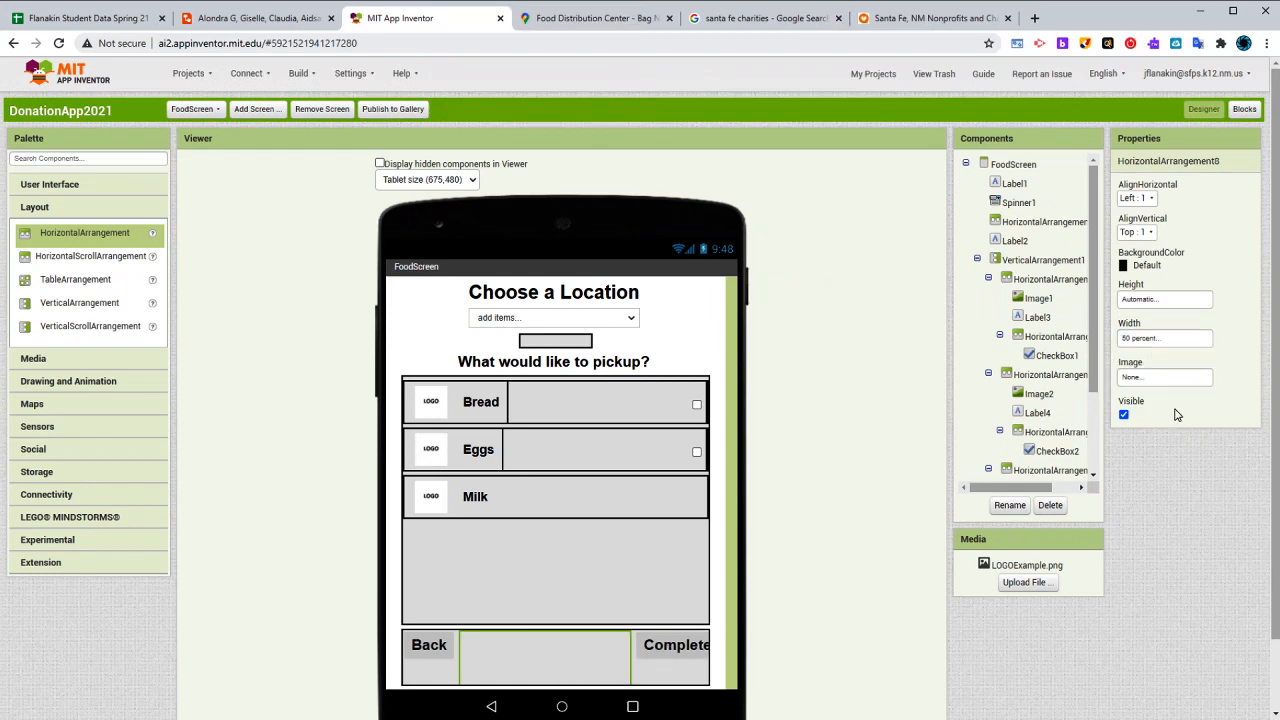
- Try a 40 percent width for the spacer between the two buttons and settle on 30 percent
{"action": "left_click", "coordinate": [1150, 340]}
{"action": "type", "text": "4"}
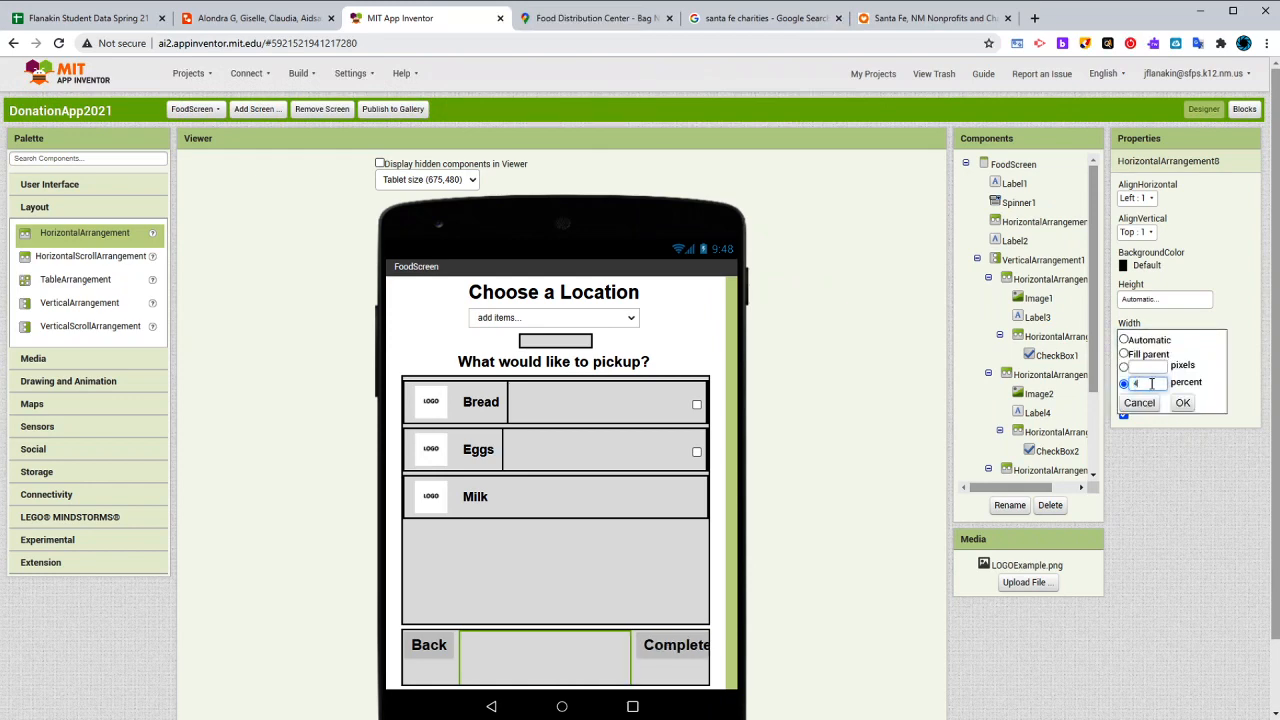
{"action": "type", "text": "0"}
{"action": "left_click", "coordinate": [1182, 403]}
{"action": "left_click", "coordinate": [1145, 340]}
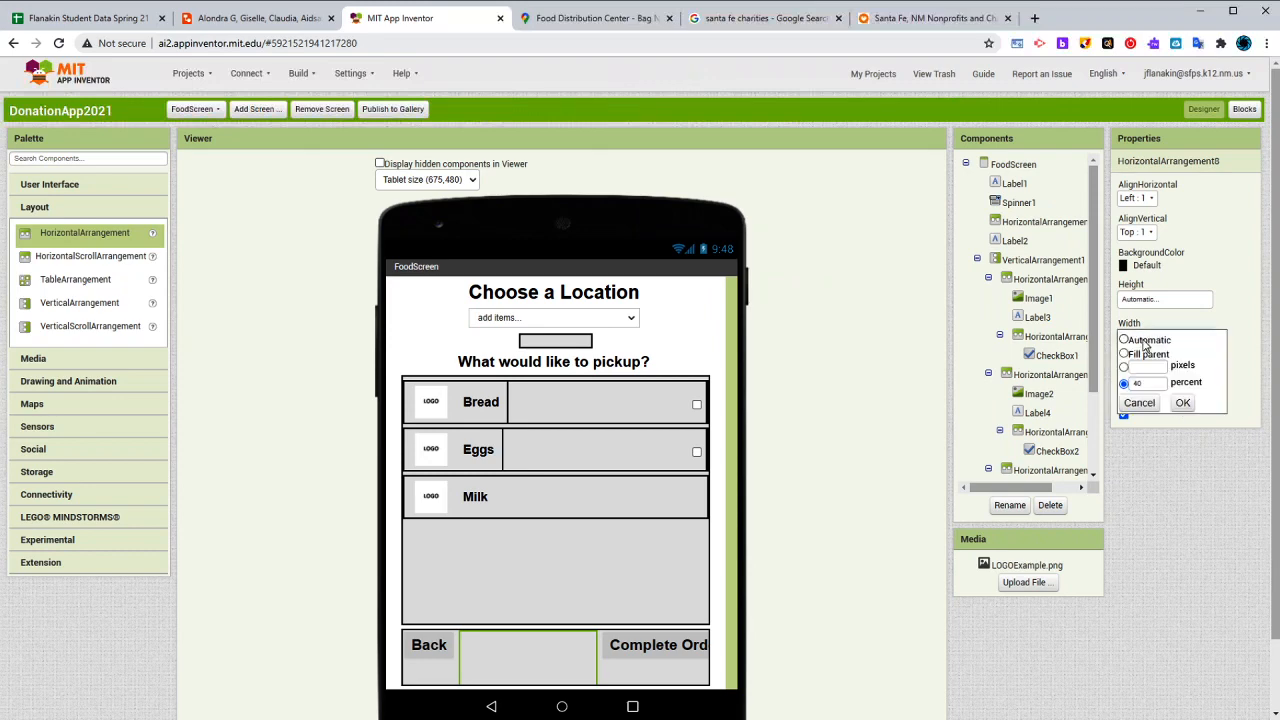
{"action": "double_click", "coordinate": [1151, 385]}
{"action": "type", "text": "30"}
{"action": "left_click", "coordinate": [1182, 403]}
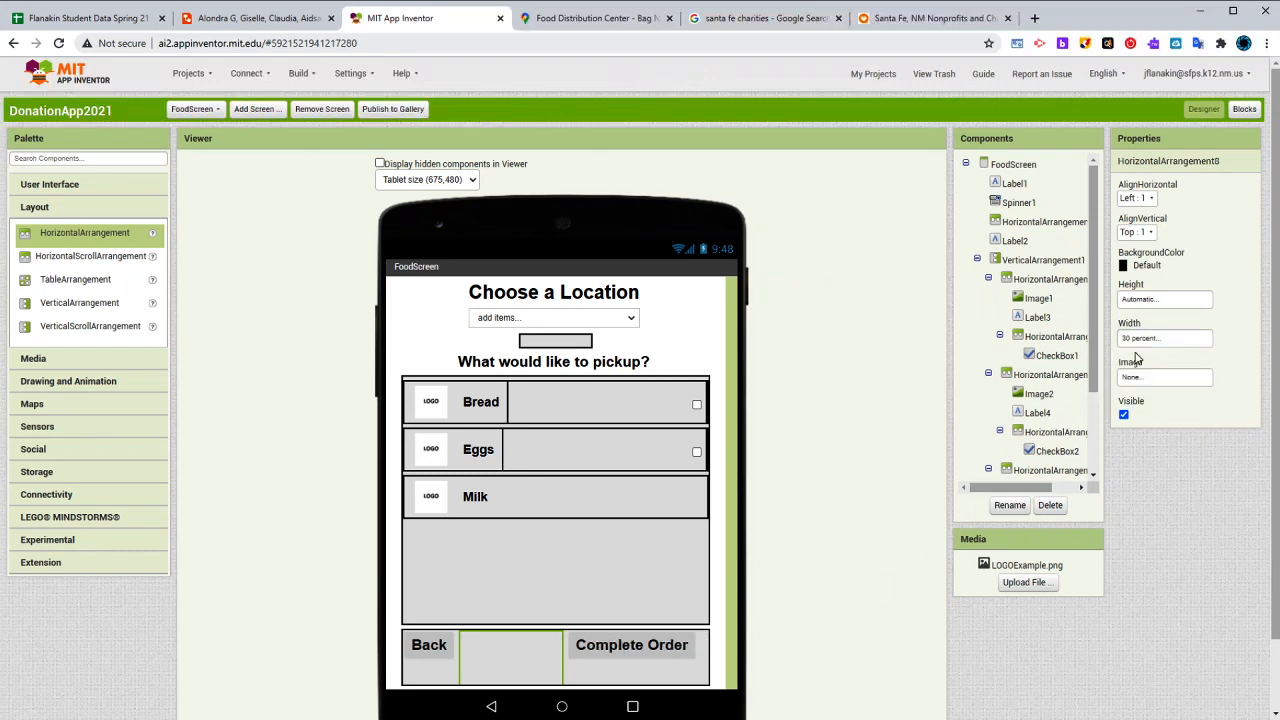
- Review the FoodScreen buttons, Screen1's three buttons, and DonateScreen's charity spinner and input fields
{"action": "left_click", "coordinate": [432, 656]}
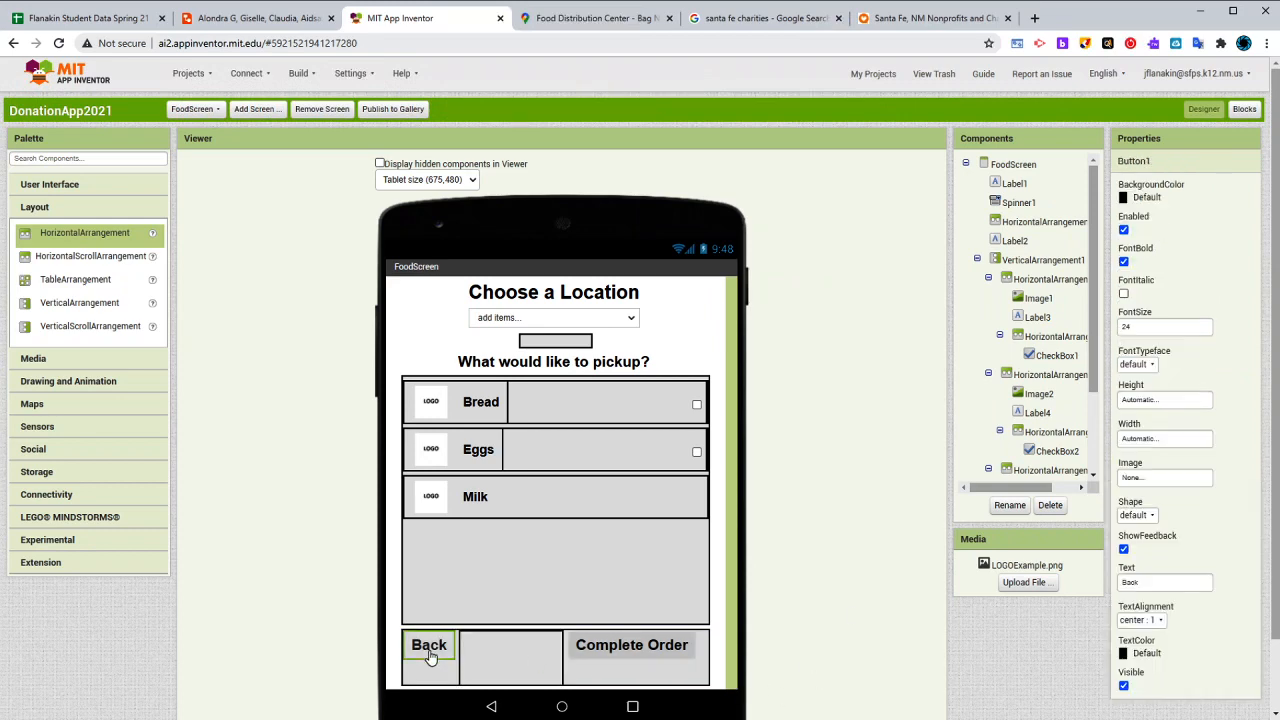
{"action": "left_click", "coordinate": [616, 657]}
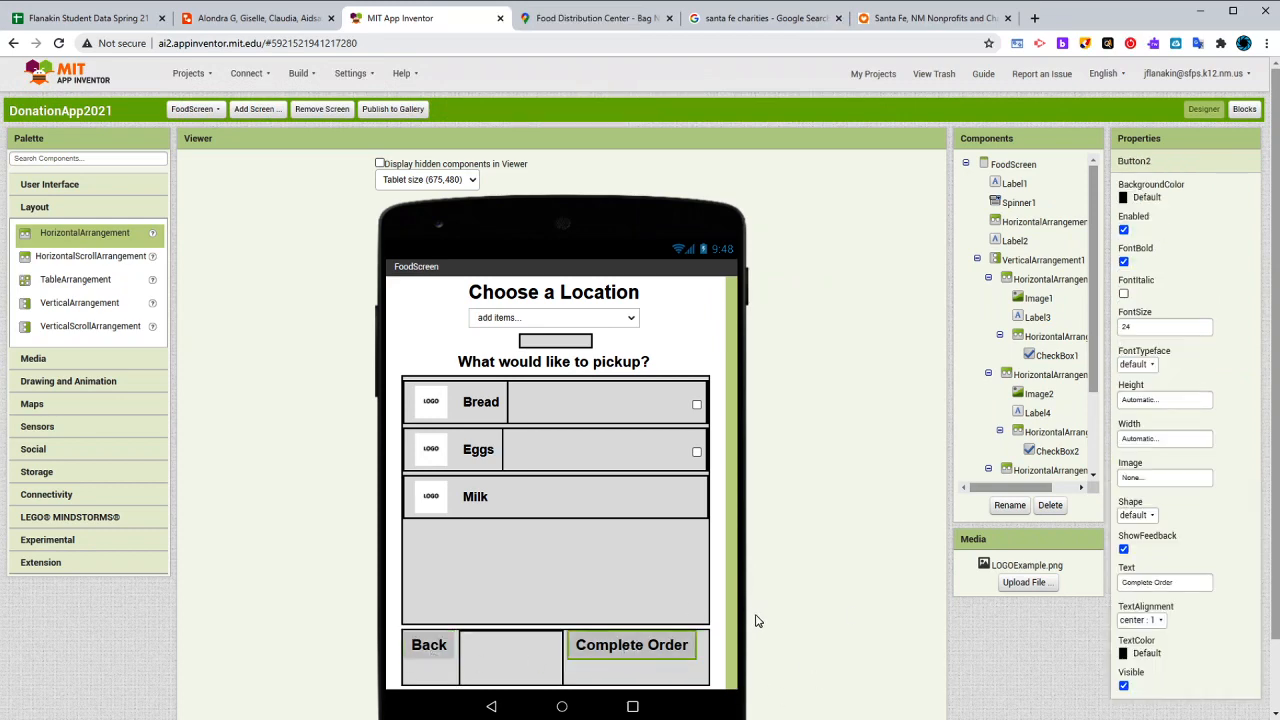
{"action": "left_click", "coordinate": [208, 112]}
{"action": "left_click", "coordinate": [212, 130]}
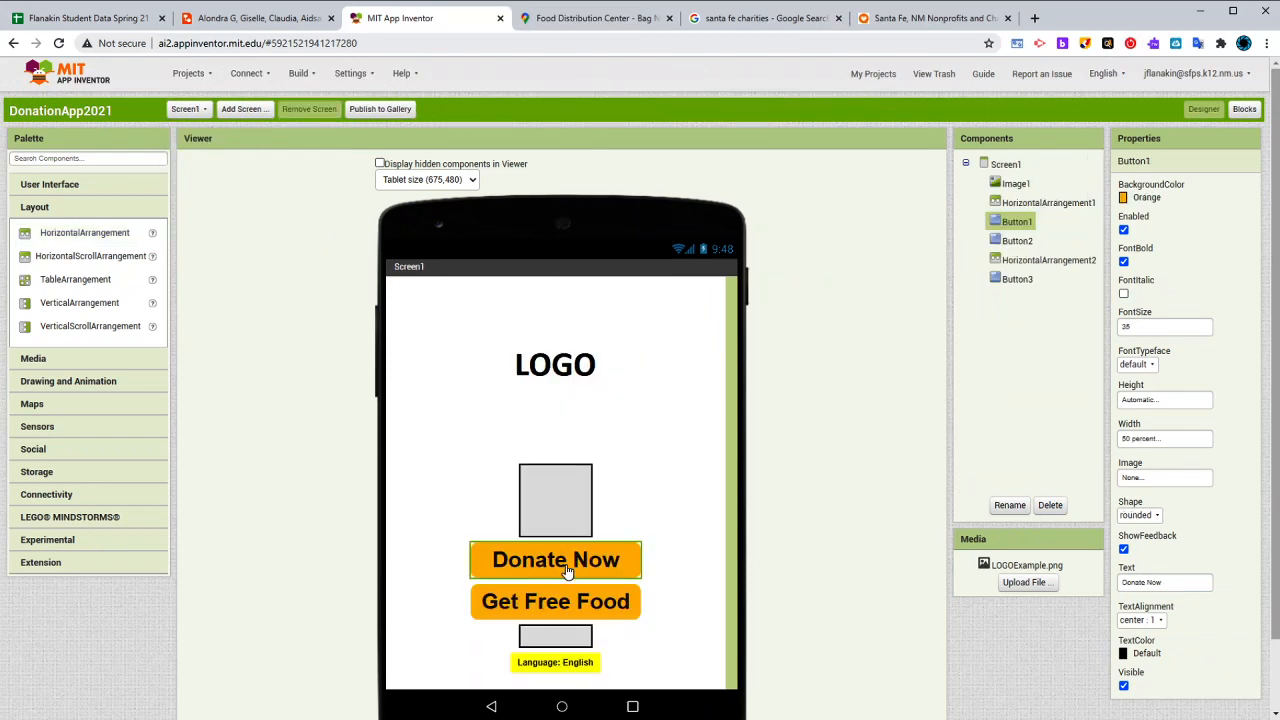
{"action": "left_click", "coordinate": [568, 610]}
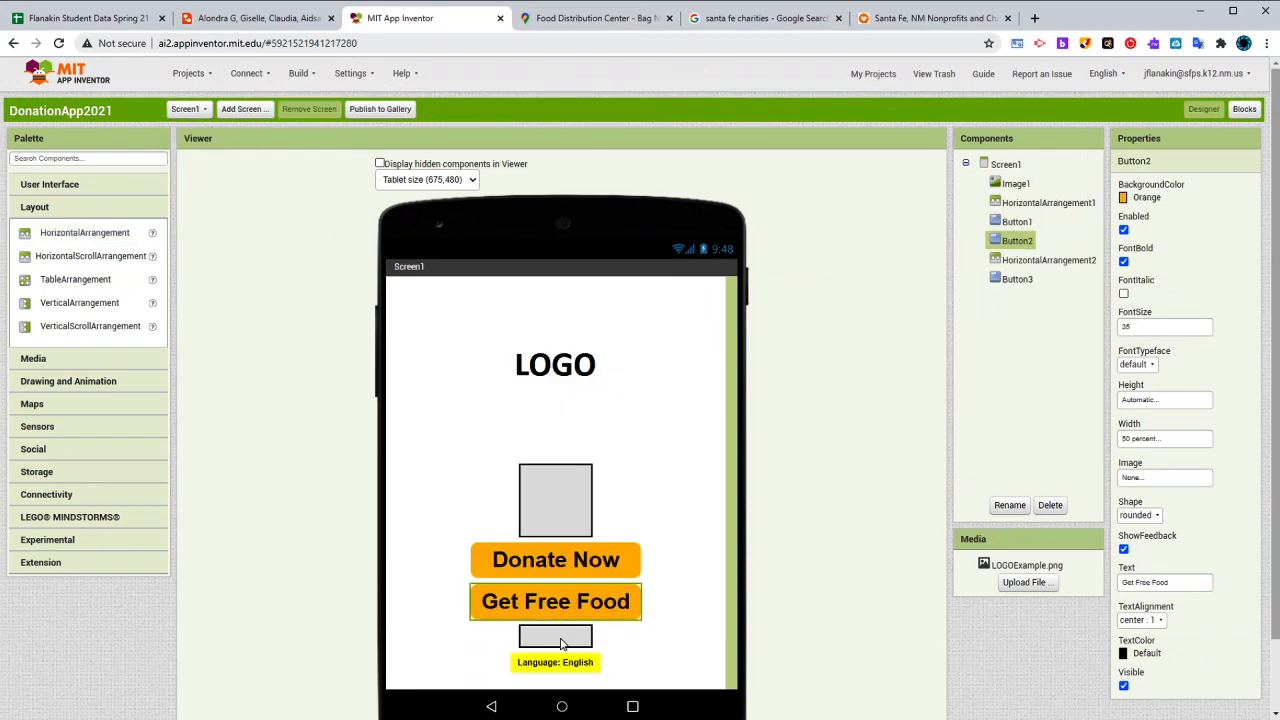
{"action": "left_click", "coordinate": [552, 668]}
{"action": "left_click", "coordinate": [188, 109]}
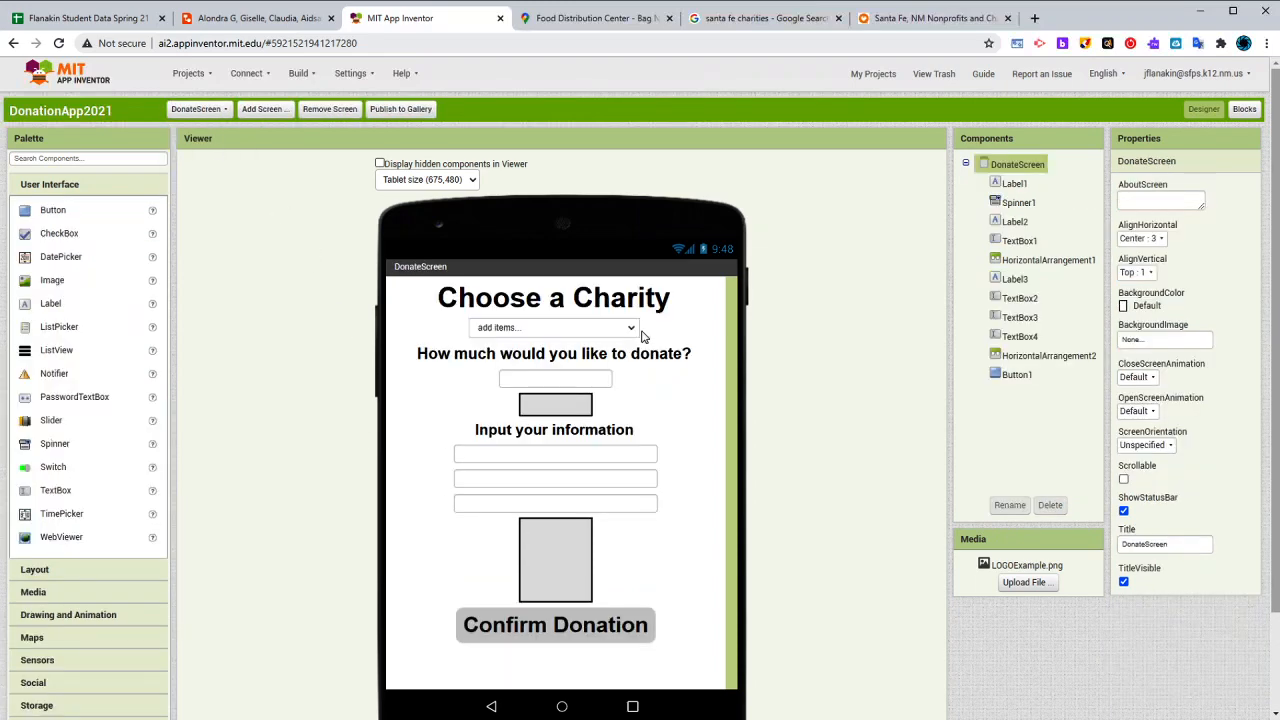
{"action": "left_click", "coordinate": [570, 375]}
{"action": "left_click", "coordinate": [573, 335]}
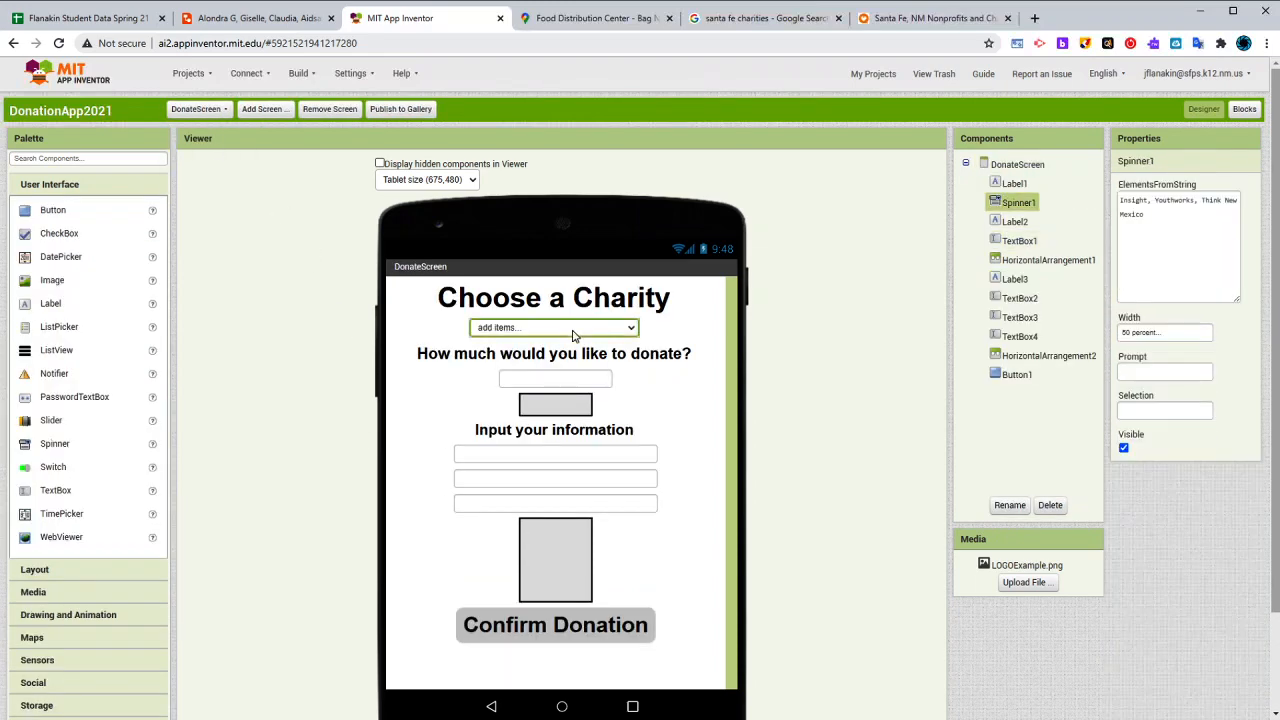
{"action": "left_click", "coordinate": [549, 456]}
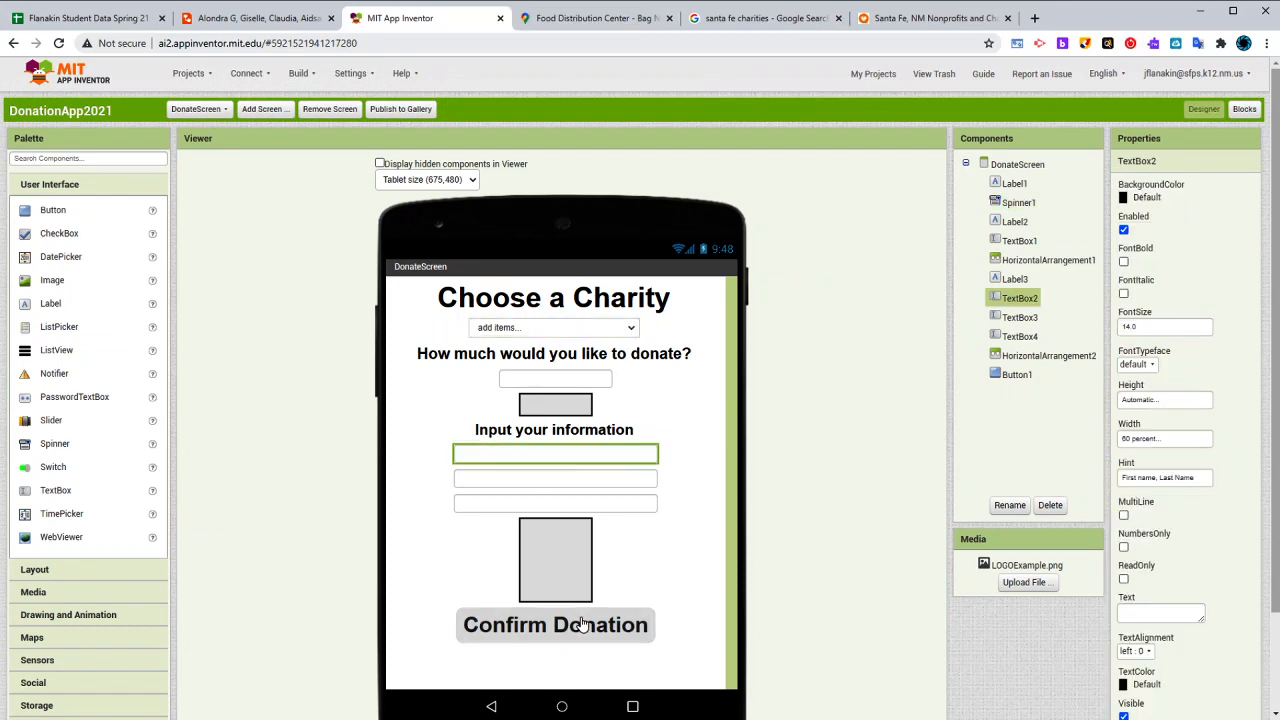
- Return to FoodScreen and examine its location spinner, Complete Order button and Milk row
{"action": "left_click", "coordinate": [218, 111]}
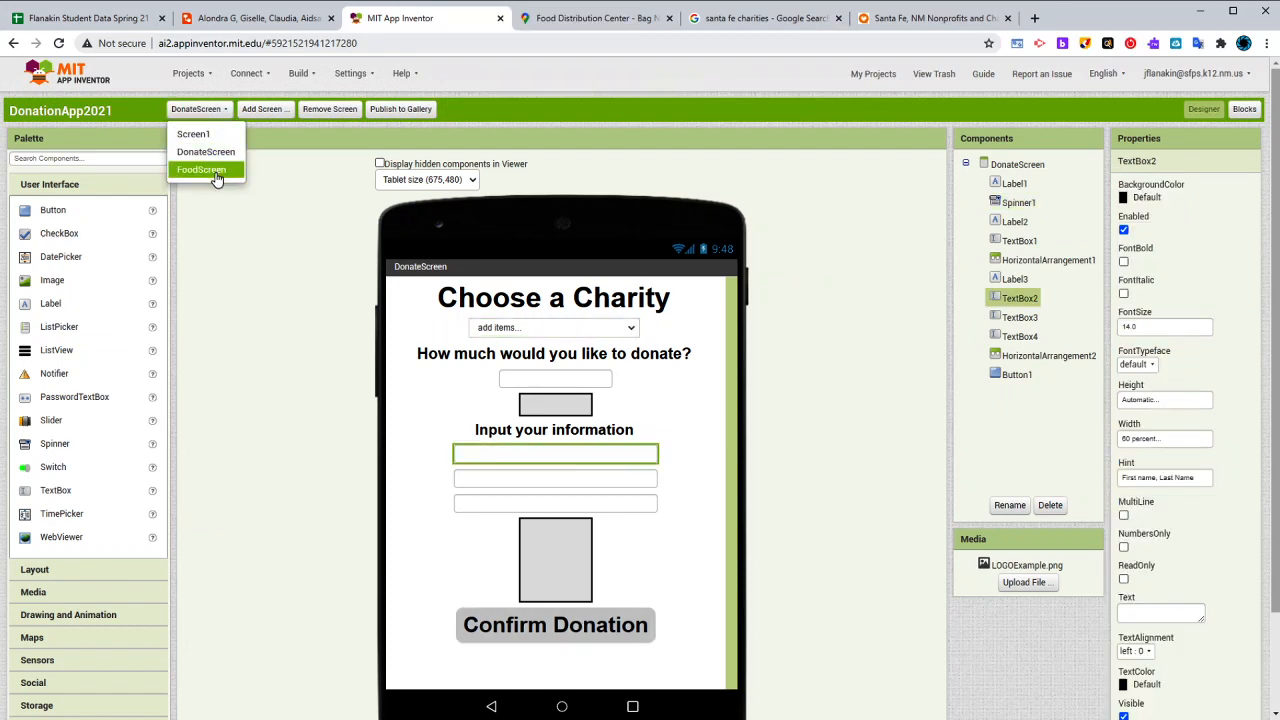
{"action": "left_click", "coordinate": [203, 169]}
{"action": "left_click", "coordinate": [583, 322]}
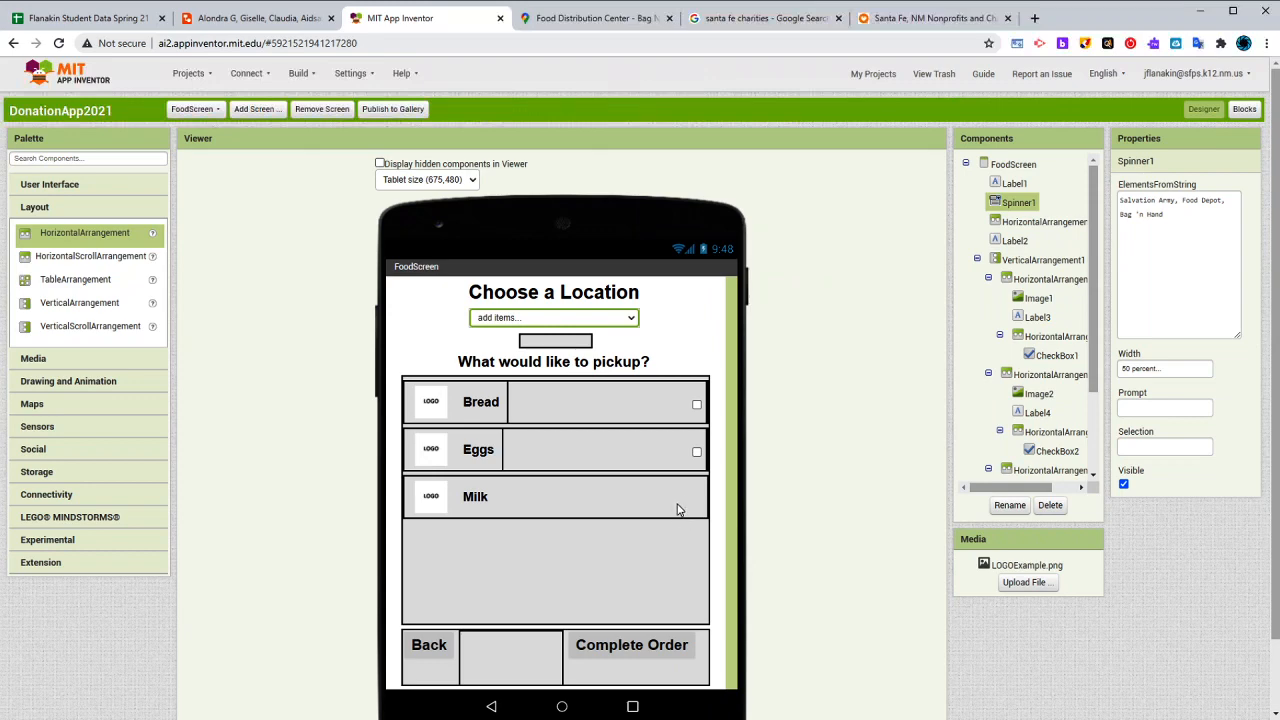
{"action": "left_click", "coordinate": [652, 654]}
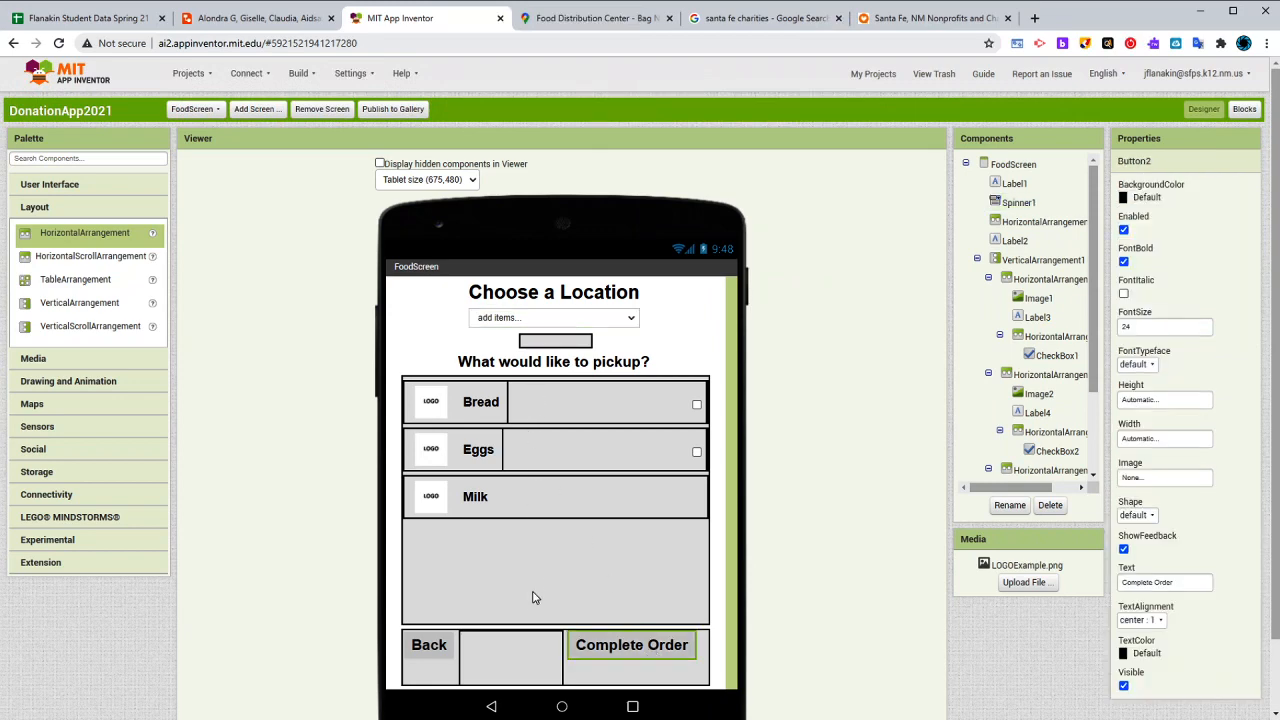
{"action": "left_click", "coordinate": [505, 512]}
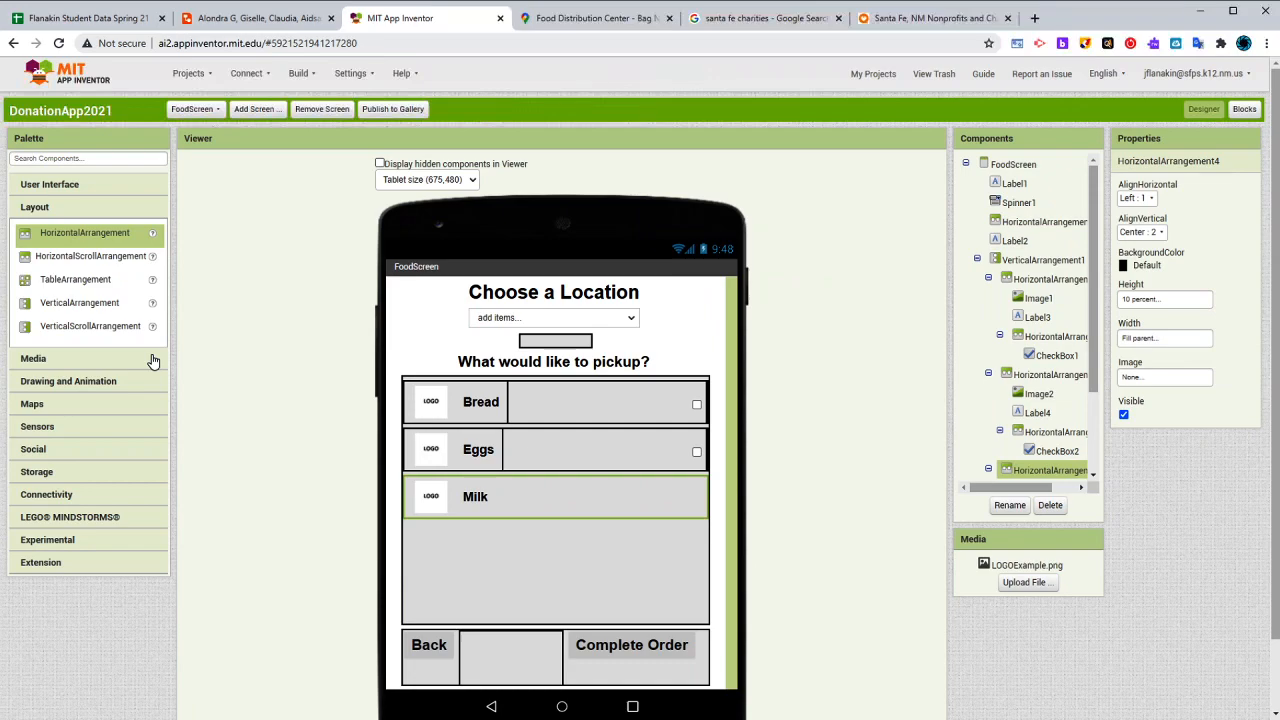
{"action": "scroll", "coordinate": [230, 520], "scroll_direction": "down", "scroll_amount": 1}
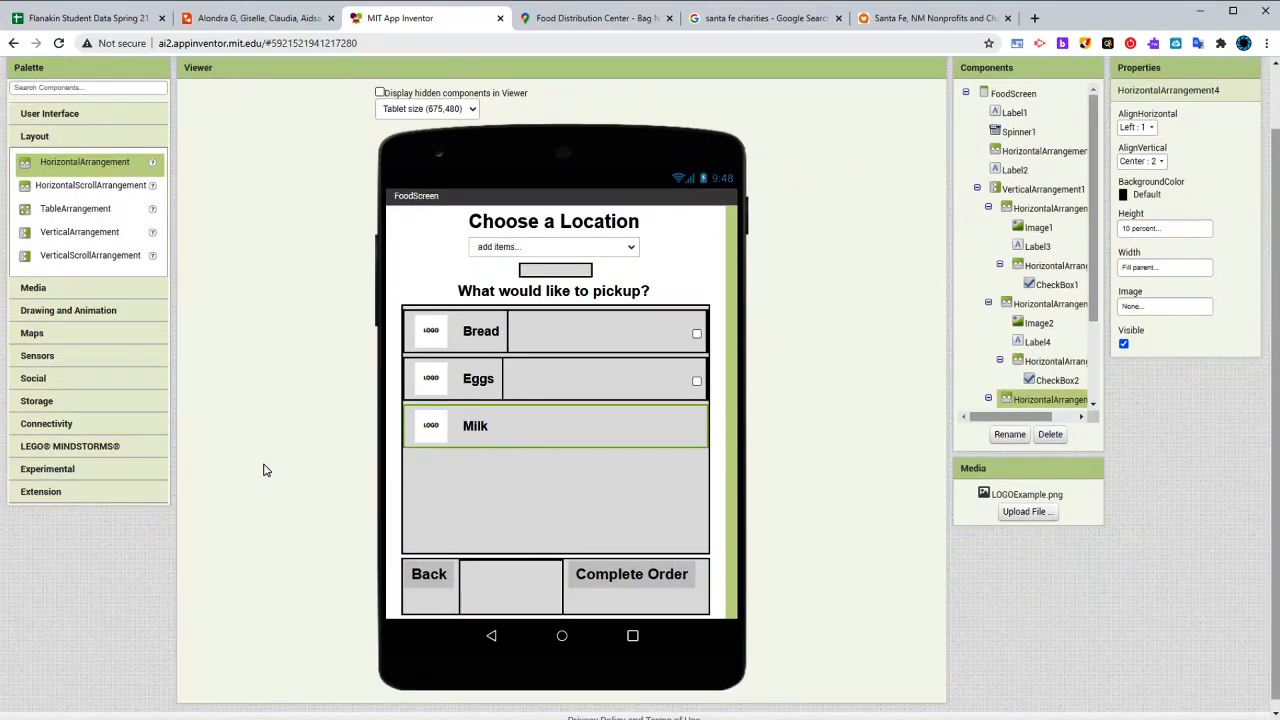
{"action": "scroll", "coordinate": [265, 470], "scroll_direction": "up", "scroll_amount": 1}
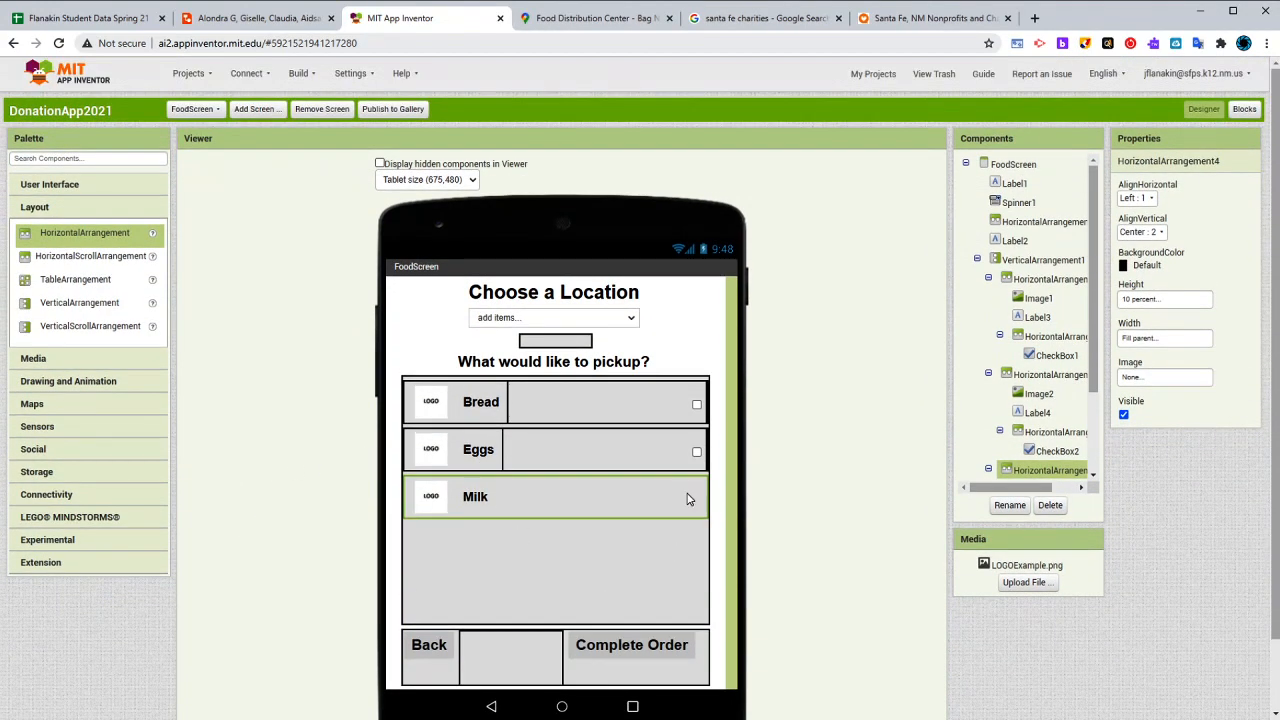